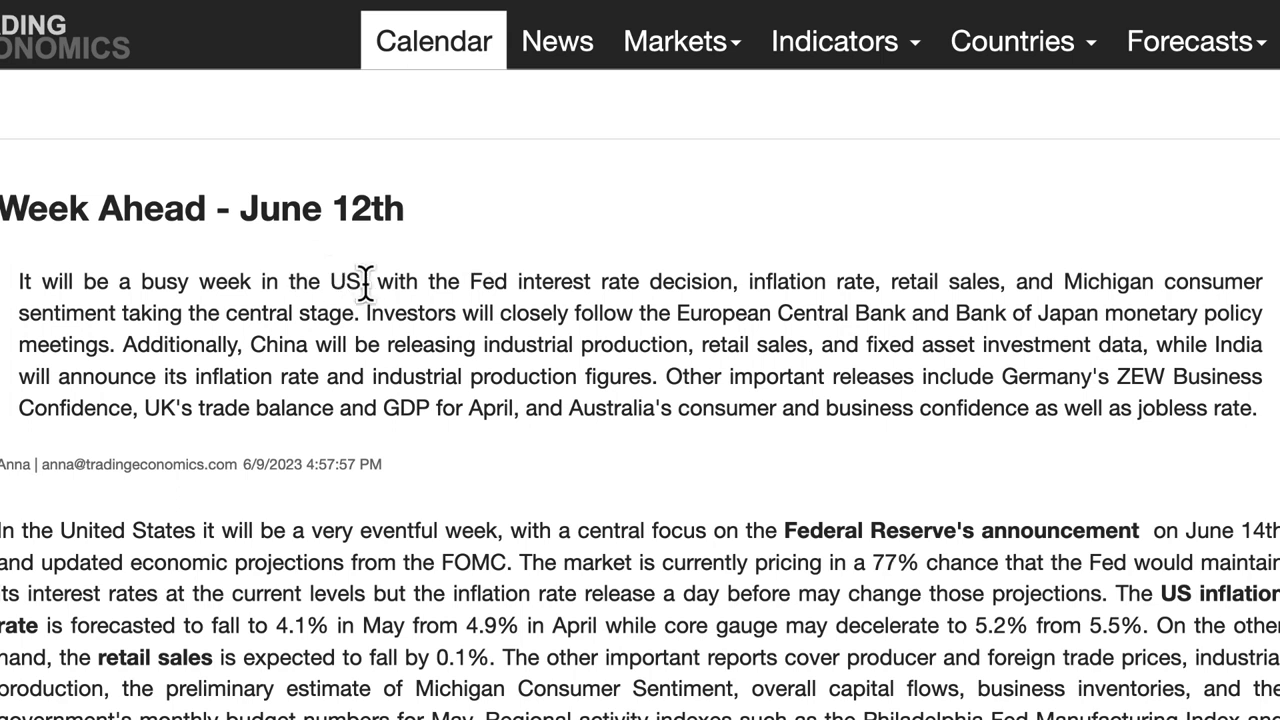
# Highlight the Week Ahead - June 12th summary and the opening of its United States paragraph, then clear the highlighting.
pyautogui.moveTo(392, 281); pyautogui.dragTo(1240, 410)
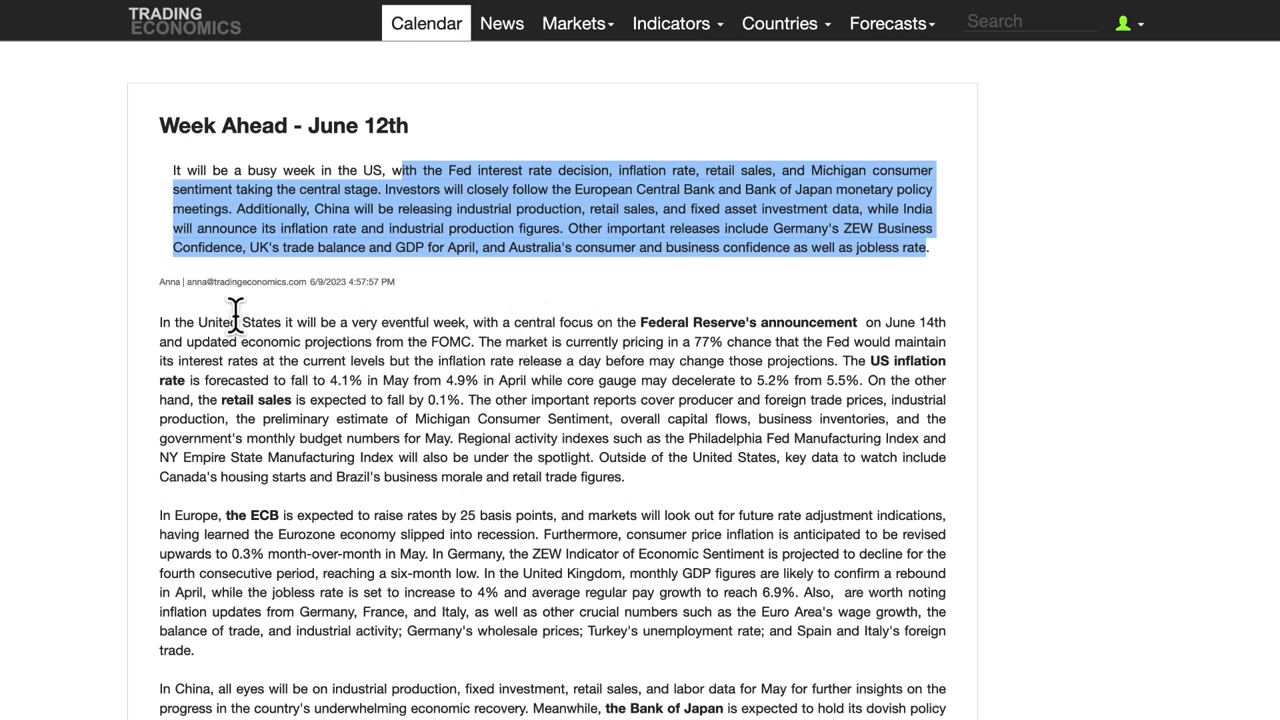
pyautogui.moveTo(160, 322); pyautogui.dragTo(764, 322)
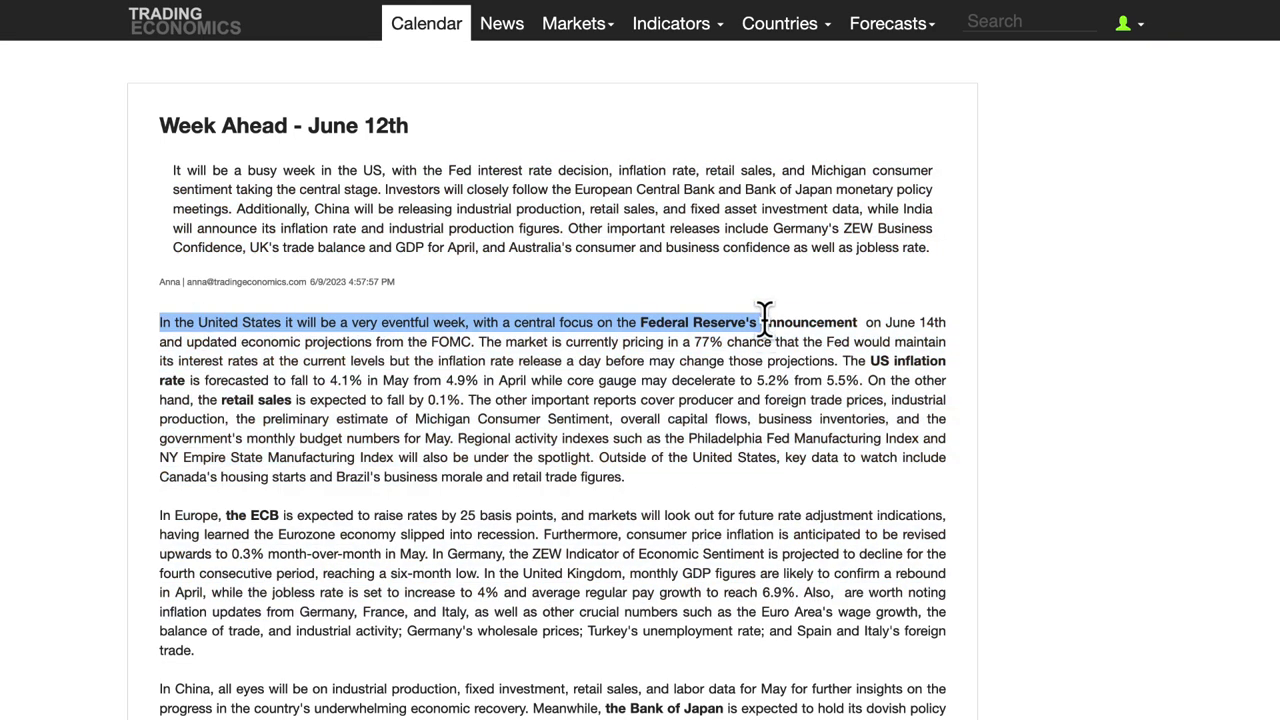
pyautogui.click(571, 251)
# Reopen the Week Ahead - June 12th article from the Trading Economics home page and skim its regional paragraphs.
pyautogui.click(203, 47)
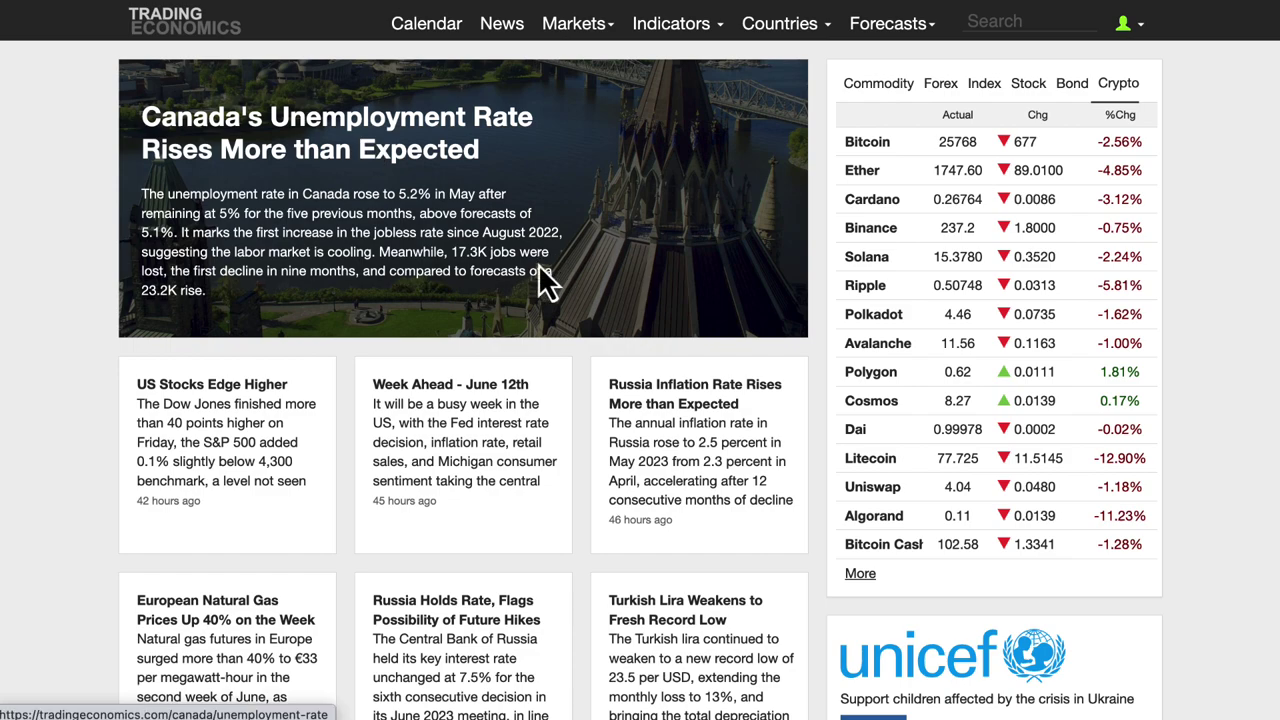
pyautogui.click(465, 392)
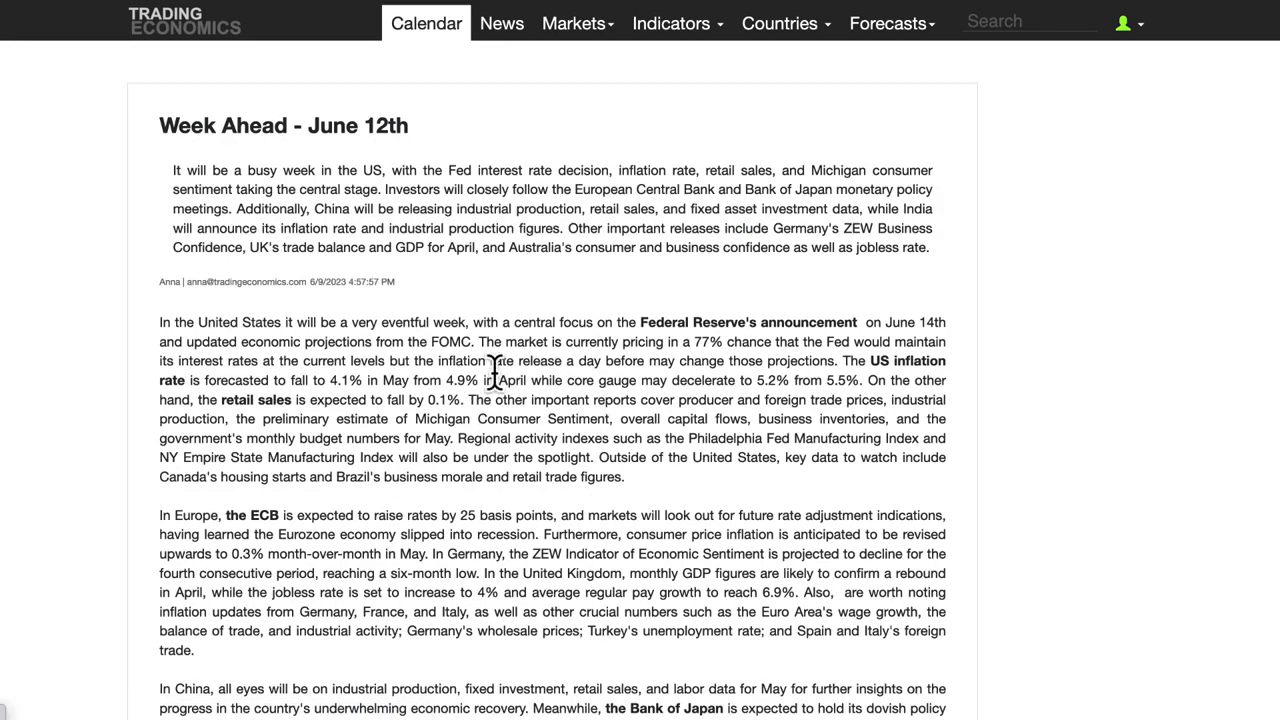
pyautogui.scroll(-3, 500, 523)
pyautogui.scroll(-2, 594, 491)
pyautogui.scroll(4, 591, 474)
pyautogui.scroll(-2, 574, 580)
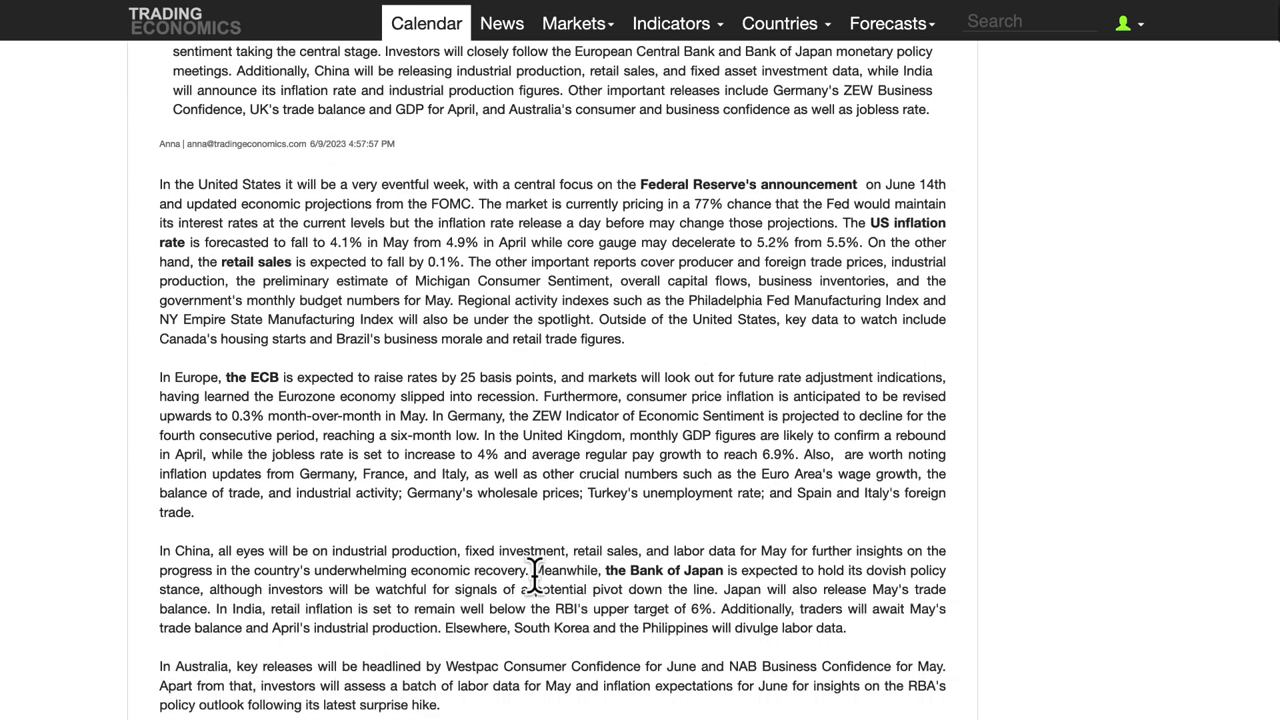
pyautogui.scroll(2, 534, 571)
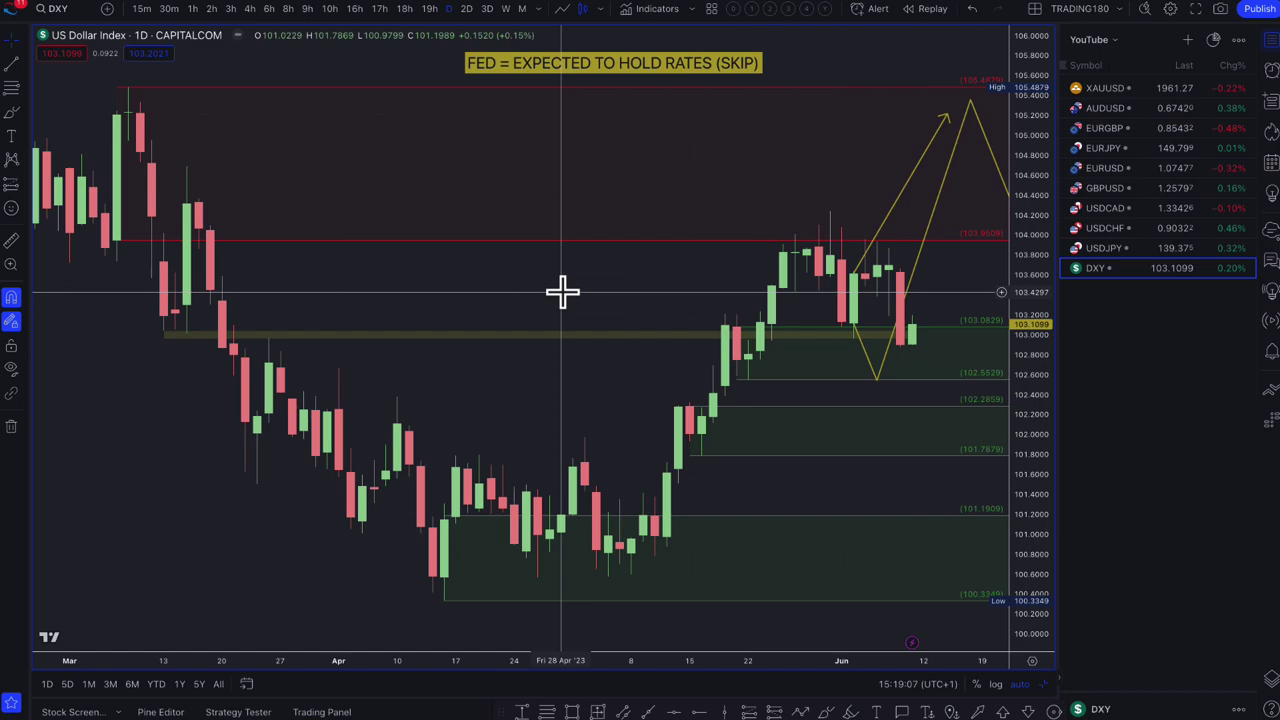
# Lower the peak of the zigzag projection path on the US Dollar Index daily chart to about 104.69.
pyautogui.hscroll(5, 771, 349)
pyautogui.scroll(-5, 880, 255)
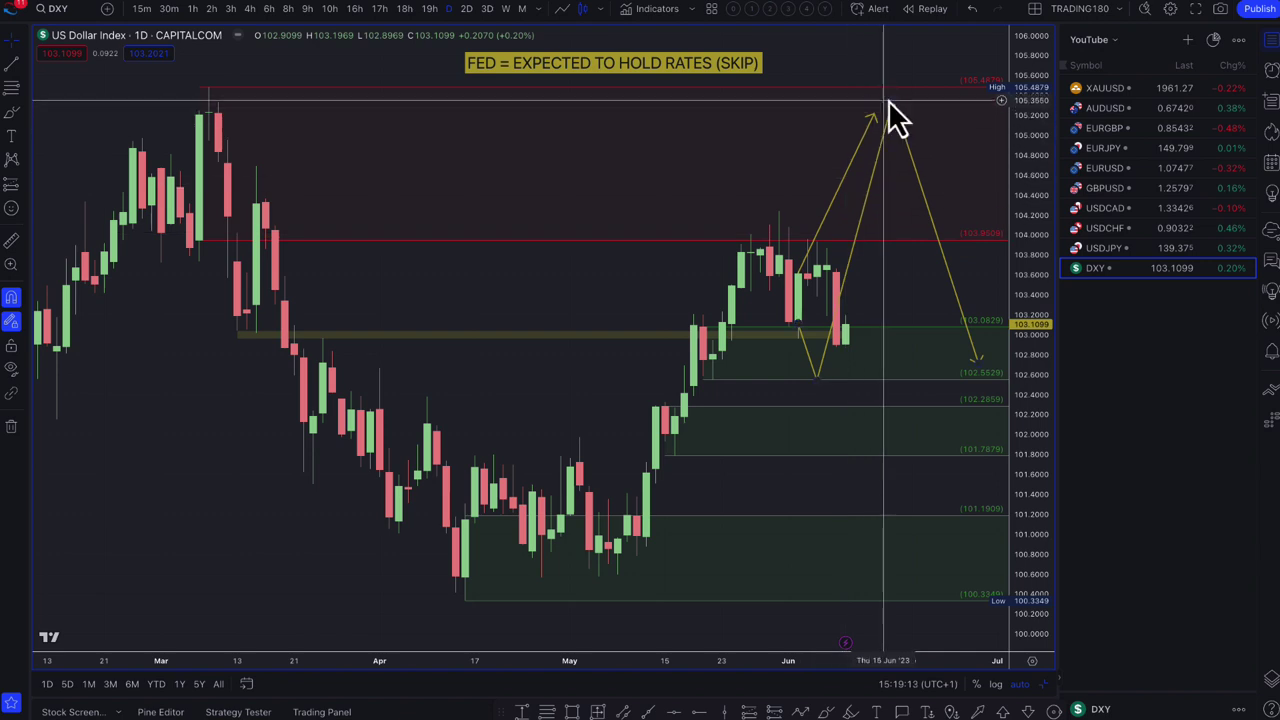
pyautogui.moveTo(892, 112); pyautogui.dragTo(902, 164)
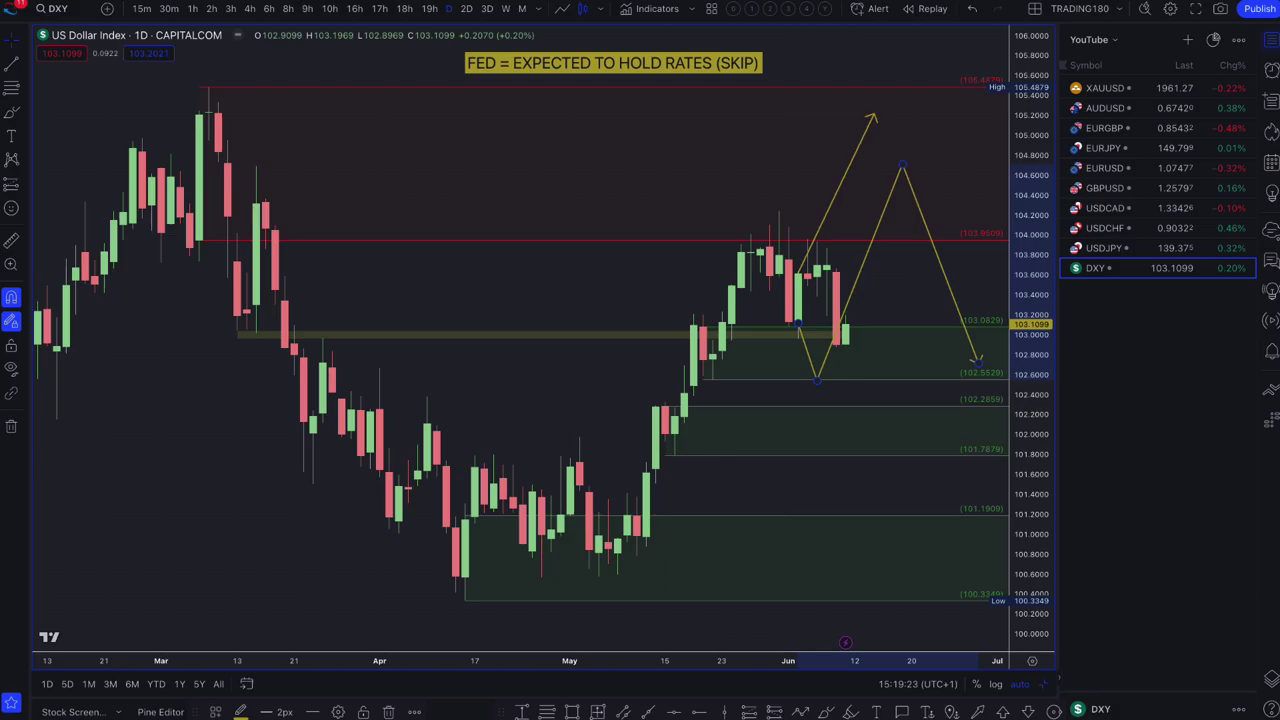
# Switch to the Bloomberg article on the Fed pause and highlight its headline, bullet points and first two paragraphs.
pyautogui.click(250, 10)
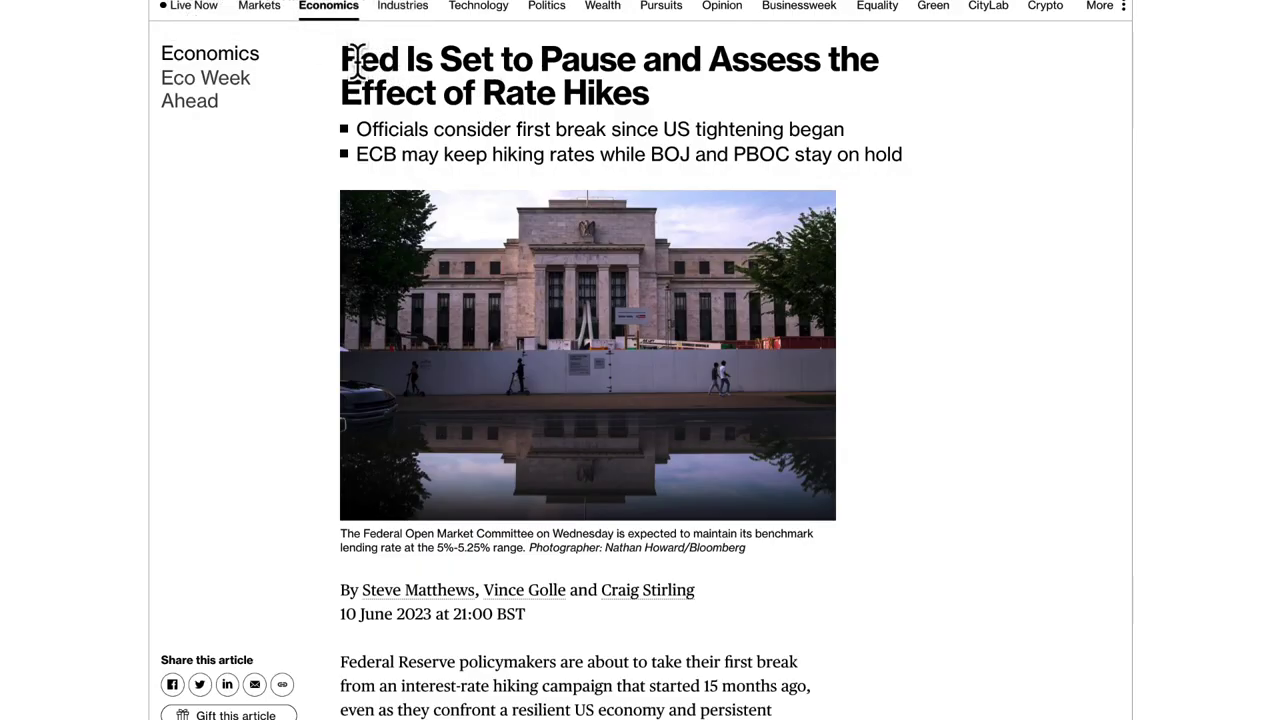
pyautogui.moveTo(342, 58); pyautogui.dragTo(890, 152)
pyautogui.scroll(-3, 866, 452)
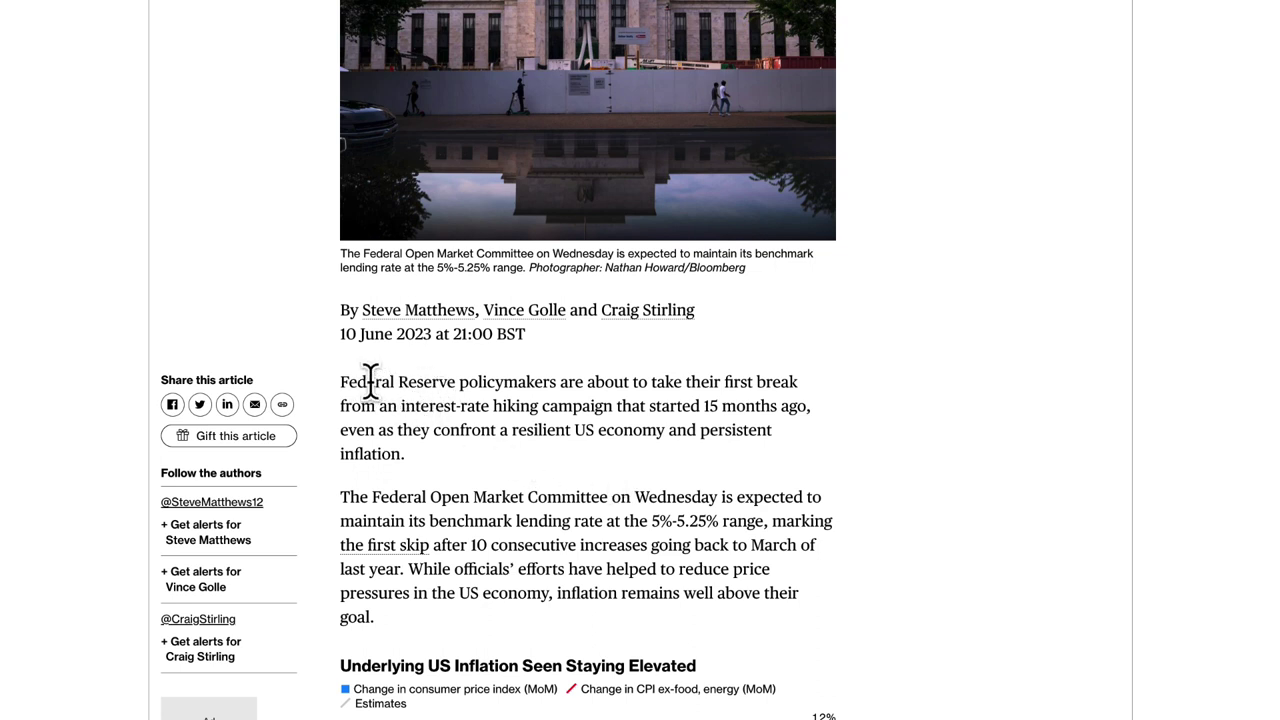
pyautogui.moveTo(341, 381); pyautogui.dragTo(614, 463)
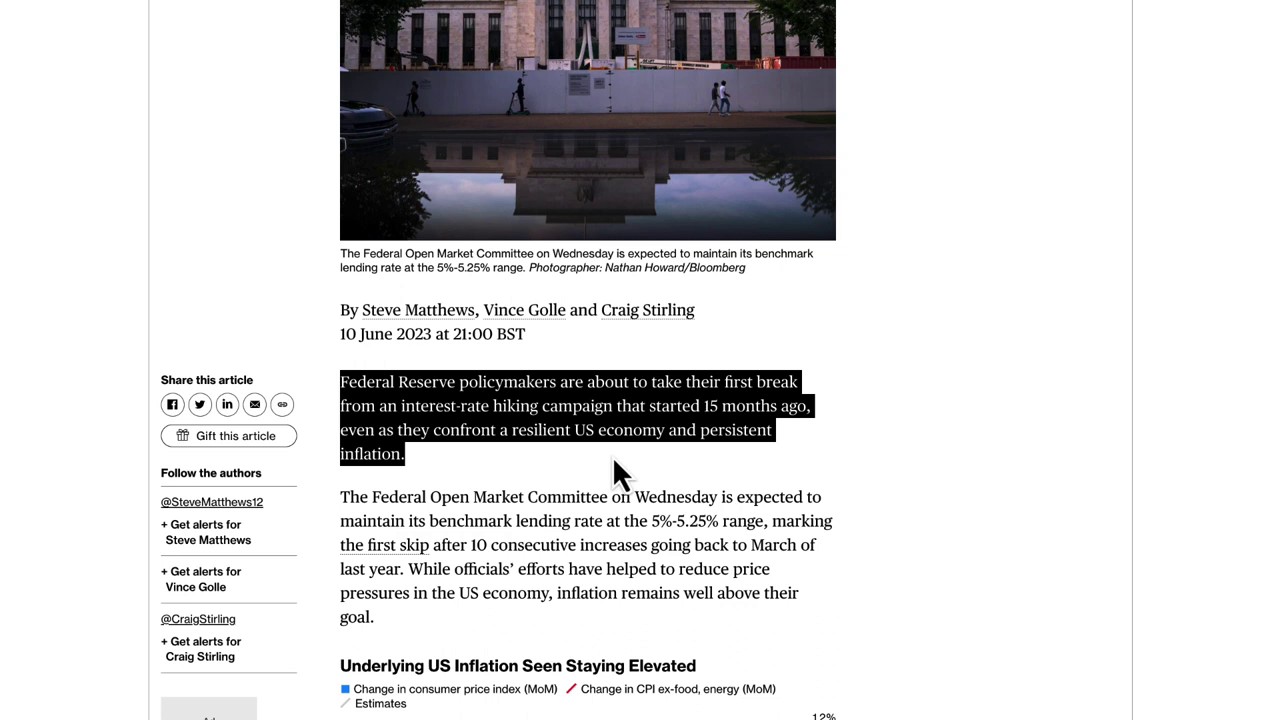
pyautogui.scroll(-2, 561, 492)
pyautogui.scroll(-1, 464, 352)
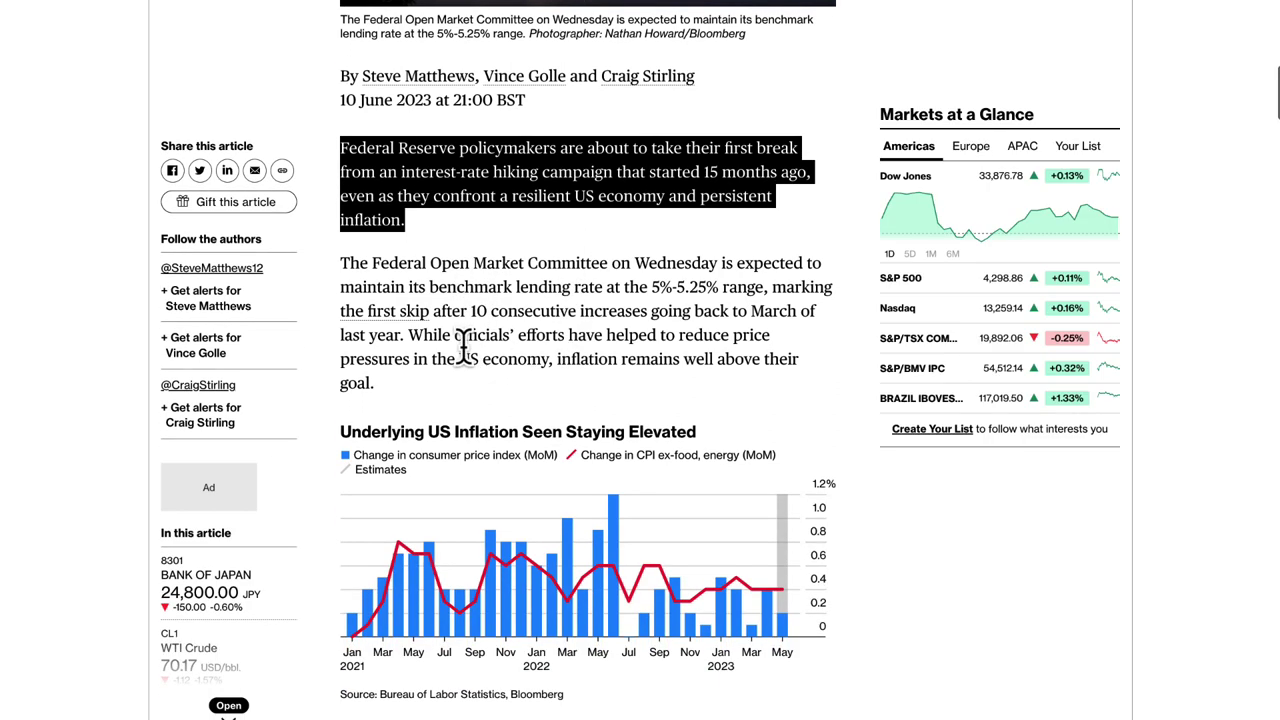
pyautogui.moveTo(430, 263); pyautogui.dragTo(729, 397)
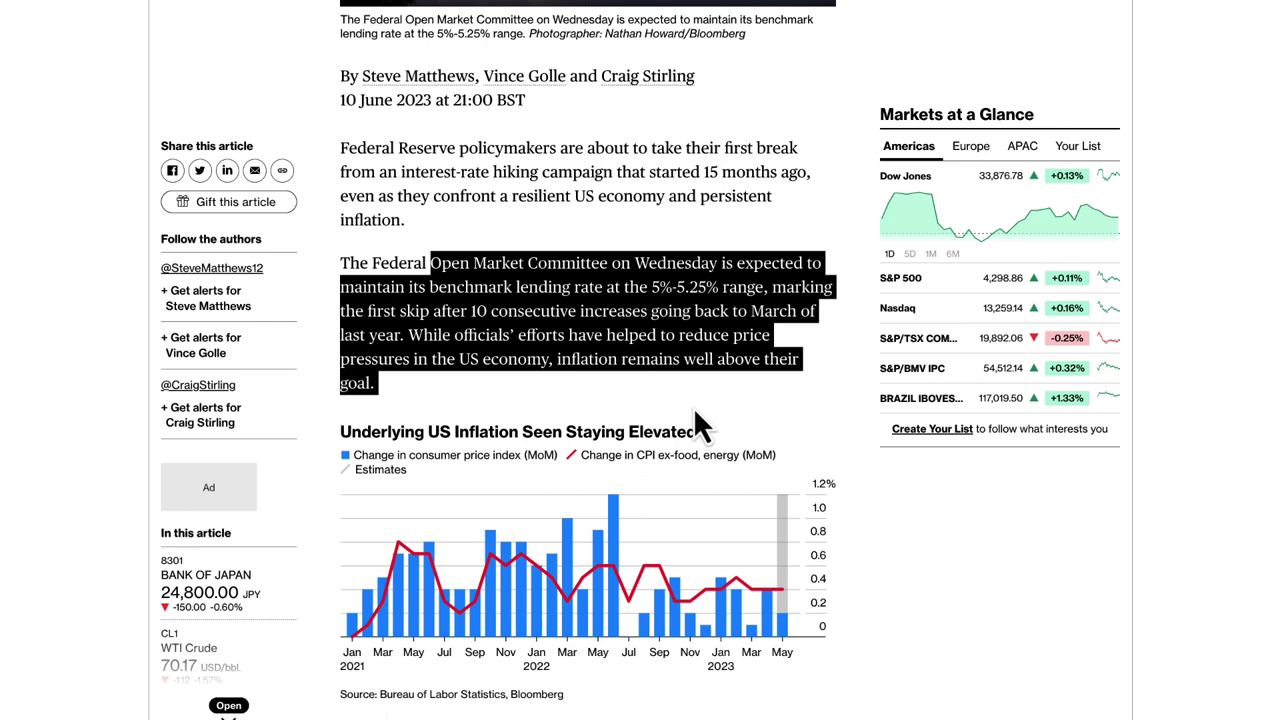
# Highlight the paragraphs below the inflation chart on the Fed's dot plot and on market pricing of a July hike.
pyautogui.scroll(-5, 695, 412)
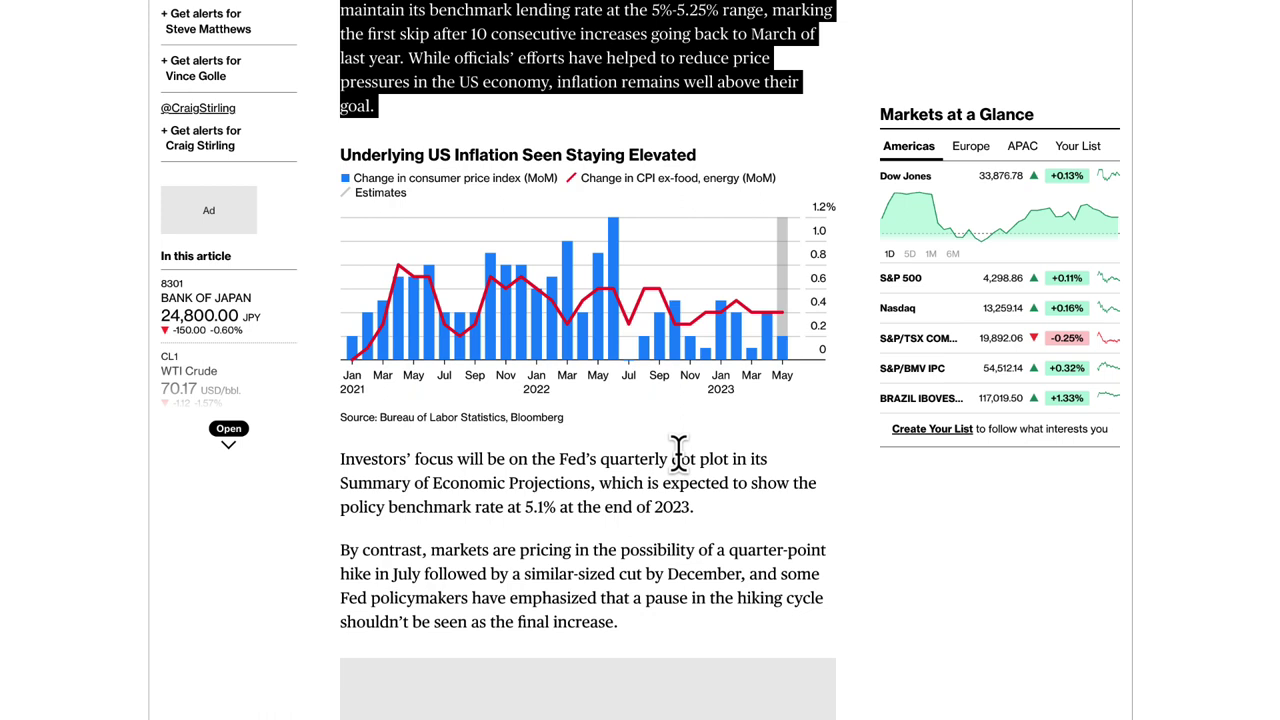
pyautogui.scroll(-2, 731, 515)
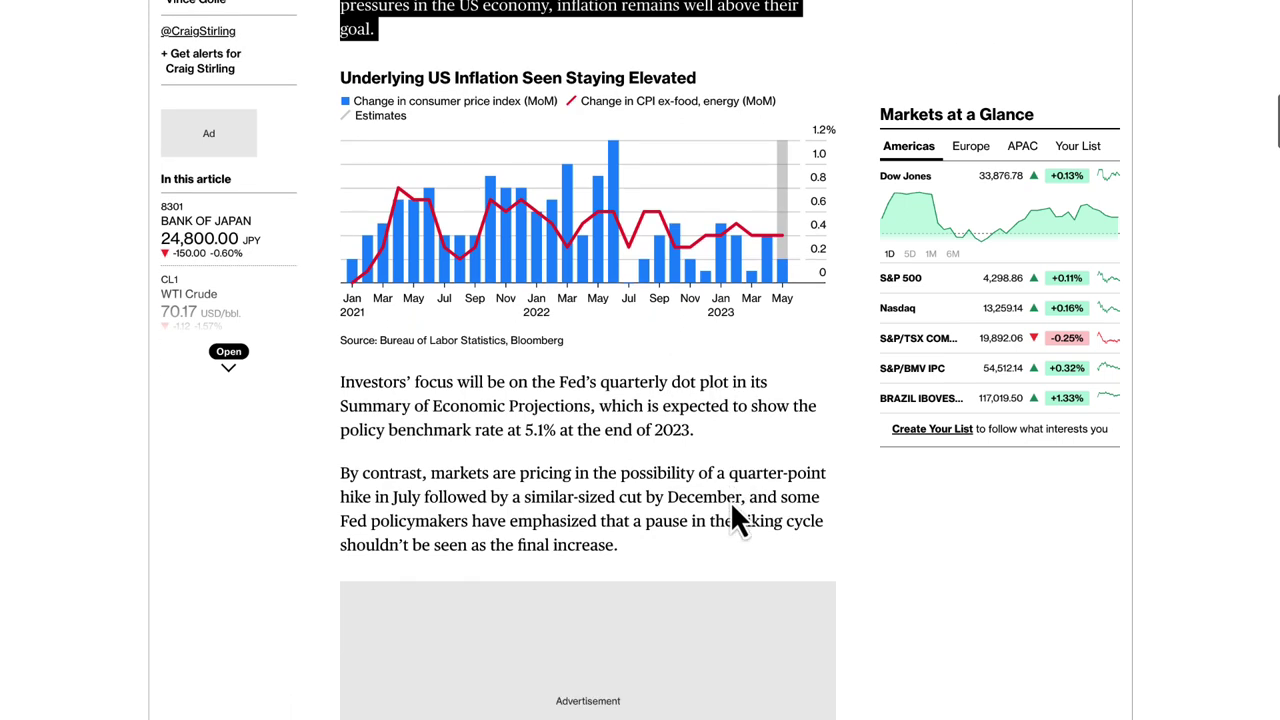
pyautogui.moveTo(386, 323); pyautogui.dragTo(690, 370)
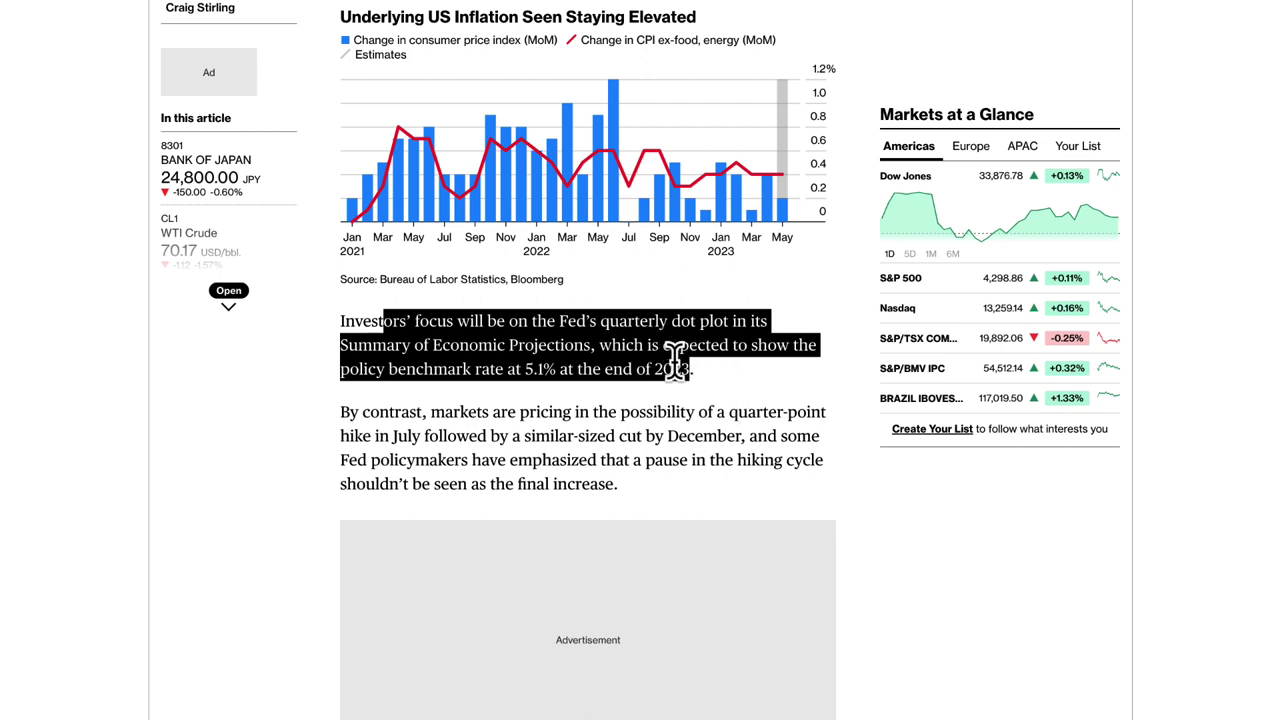
pyautogui.scroll(-2, 676, 355)
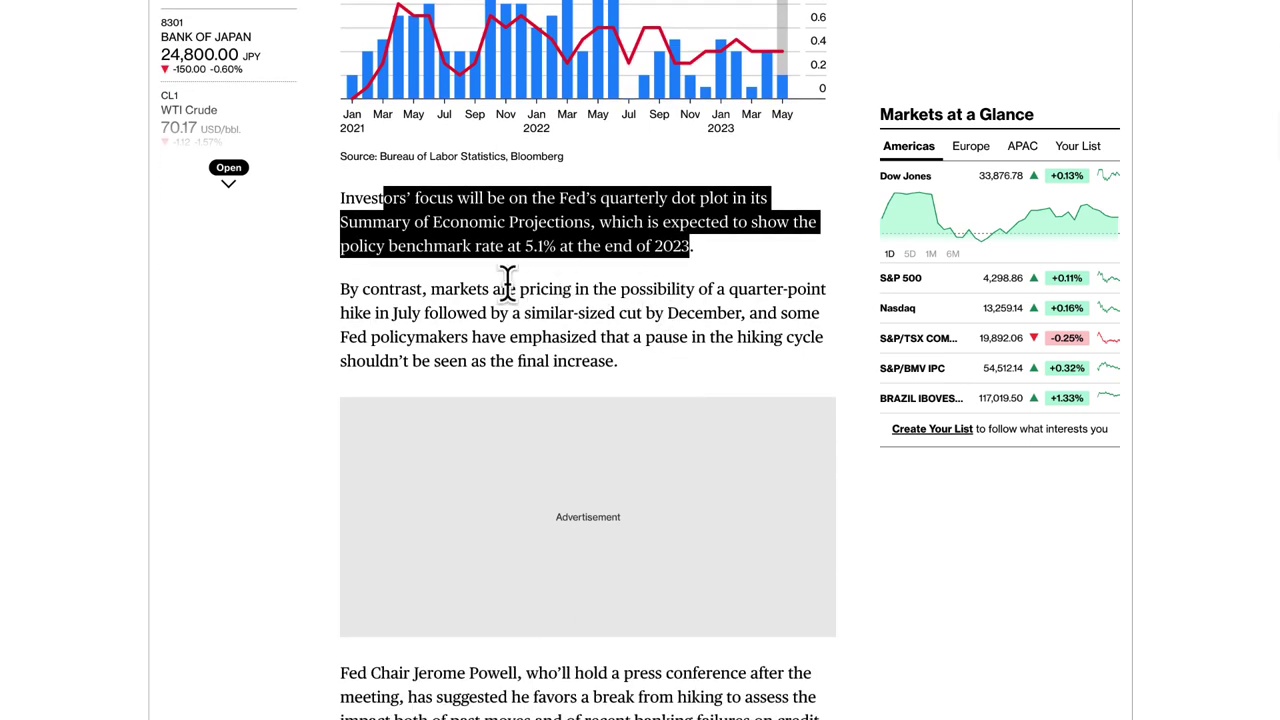
pyautogui.moveTo(340, 288); pyautogui.dragTo(628, 361)
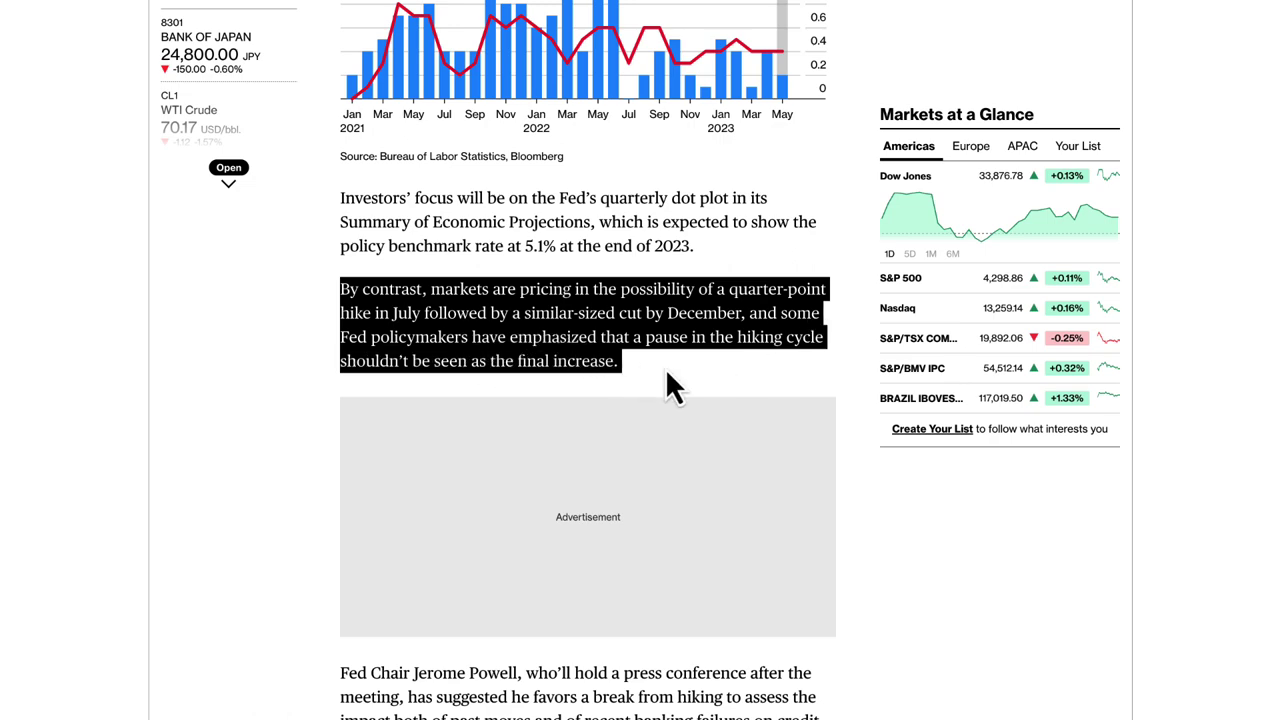
# Highlight the What Bloomberg Economics Says heading and its quote about discord on the FOMC.
pyautogui.scroll(-2, 665, 368)
pyautogui.scroll(-4, 667, 375)
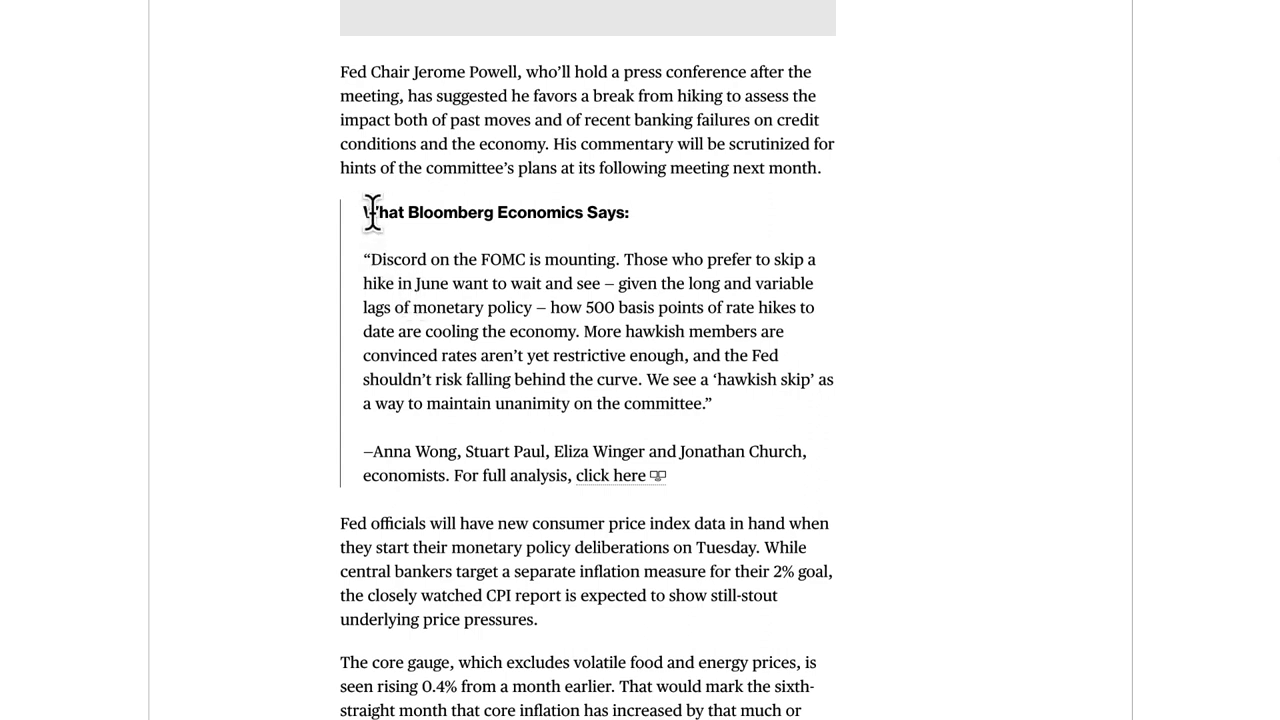
pyautogui.moveTo(363, 212); pyautogui.dragTo(628, 219)
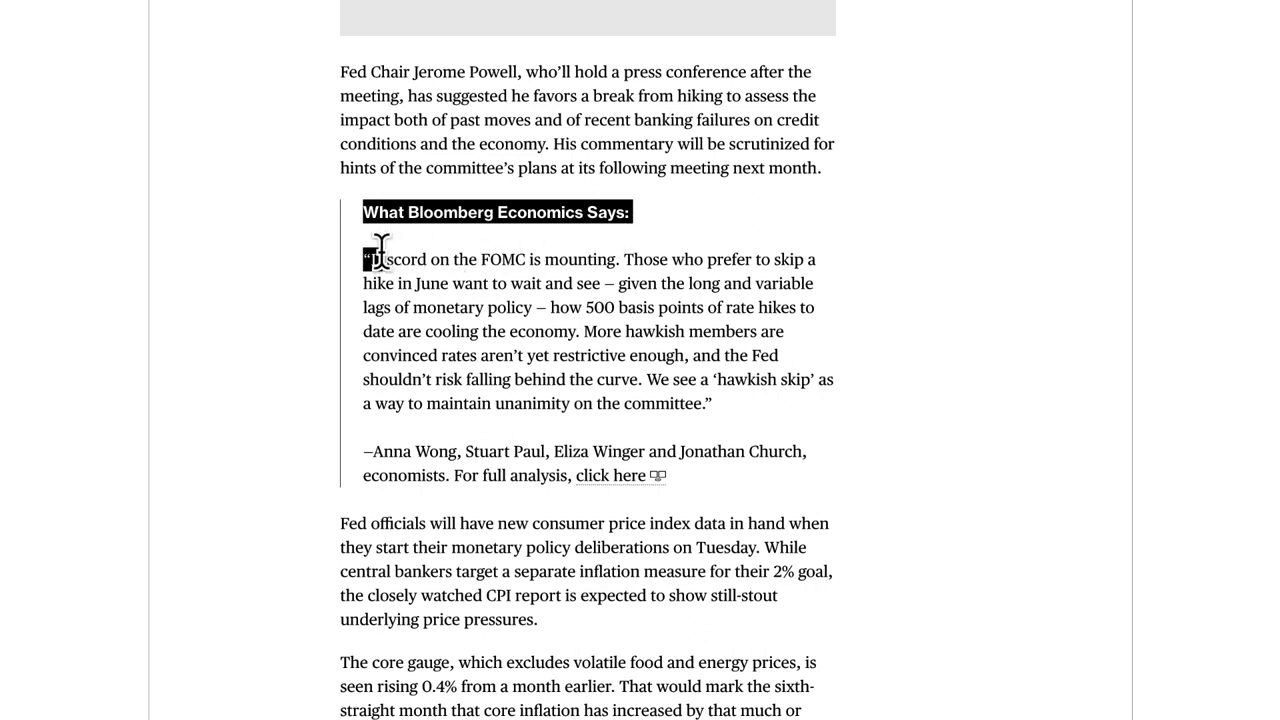
pyautogui.moveTo(436, 252); pyautogui.dragTo(717, 405)
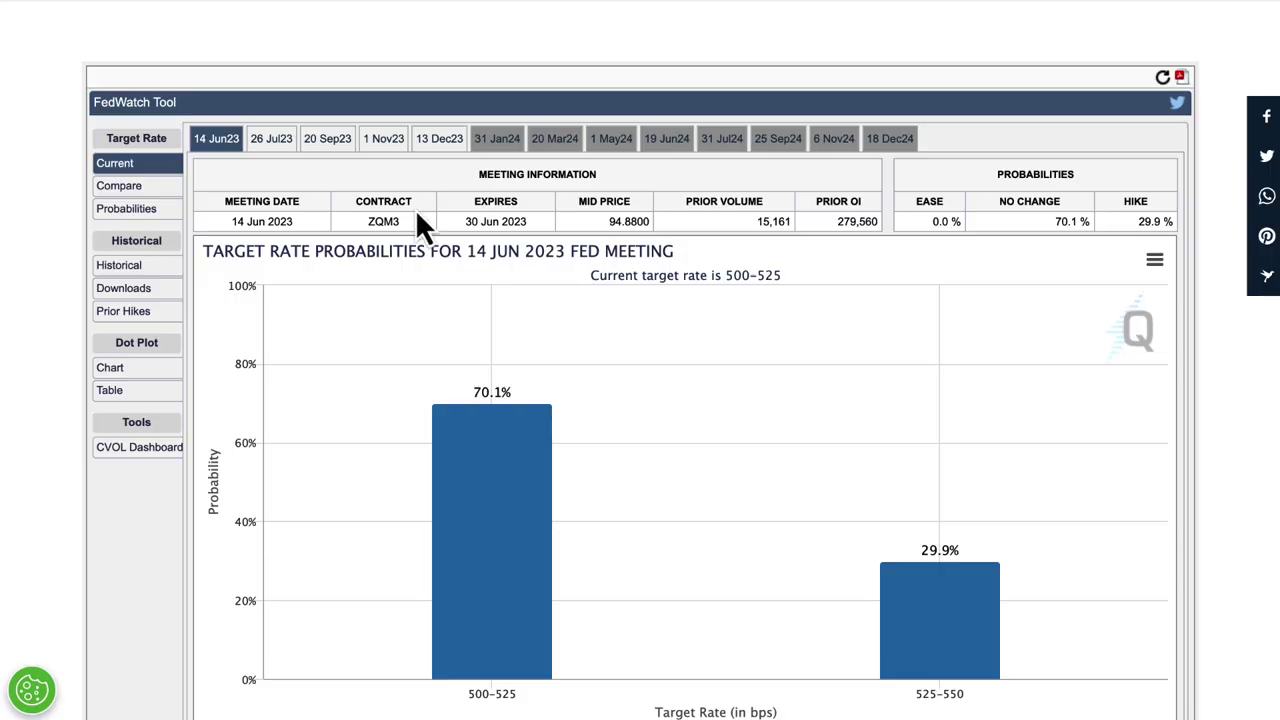
# Review the FedWatch target rate probabilities for the 14 Jun 2023 meeting and display those for 26 Jul 2023.
pyautogui.scroll(10, 361, 231)
pyautogui.scroll(-6, 361, 231)
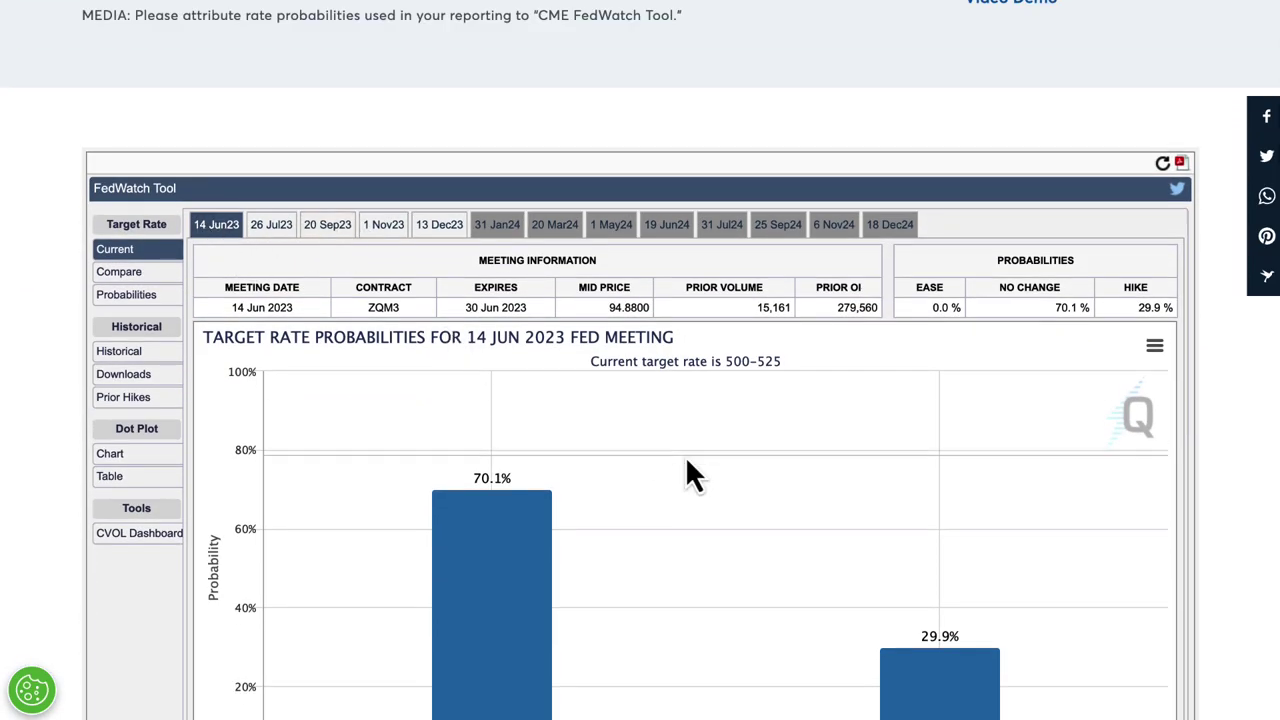
pyautogui.scroll(-3, 92, 502)
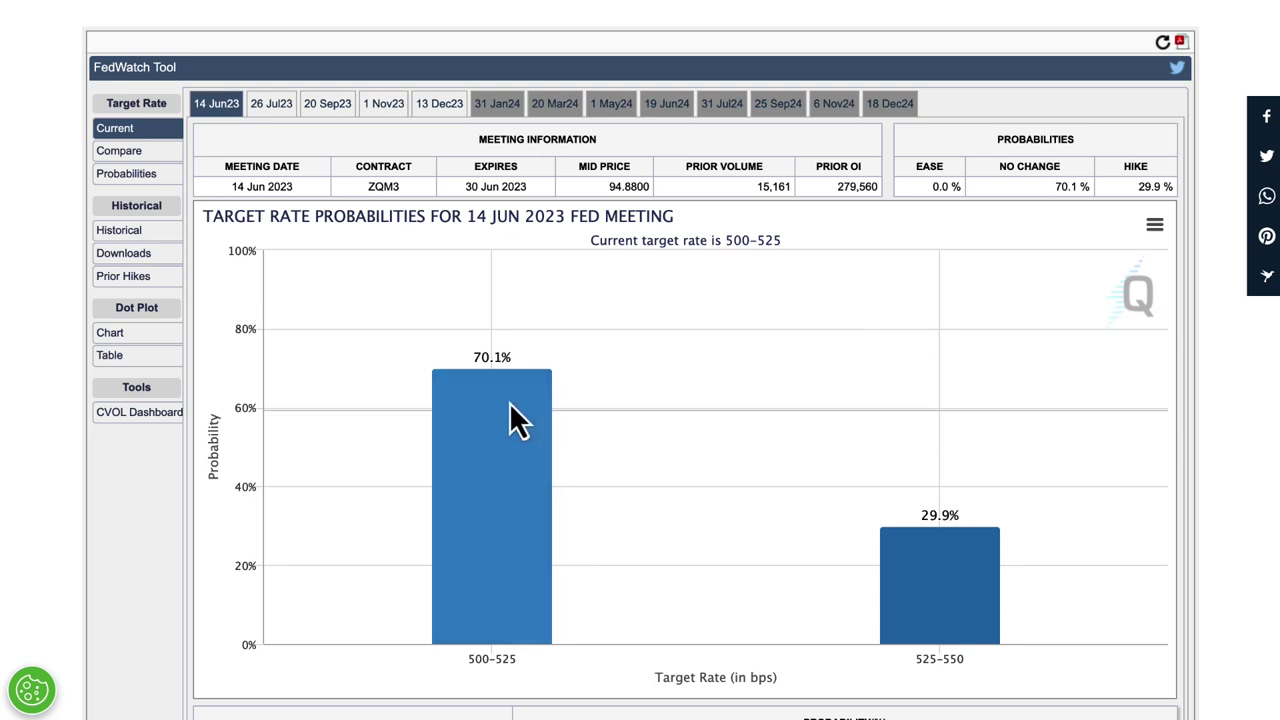
pyautogui.click(274, 106)
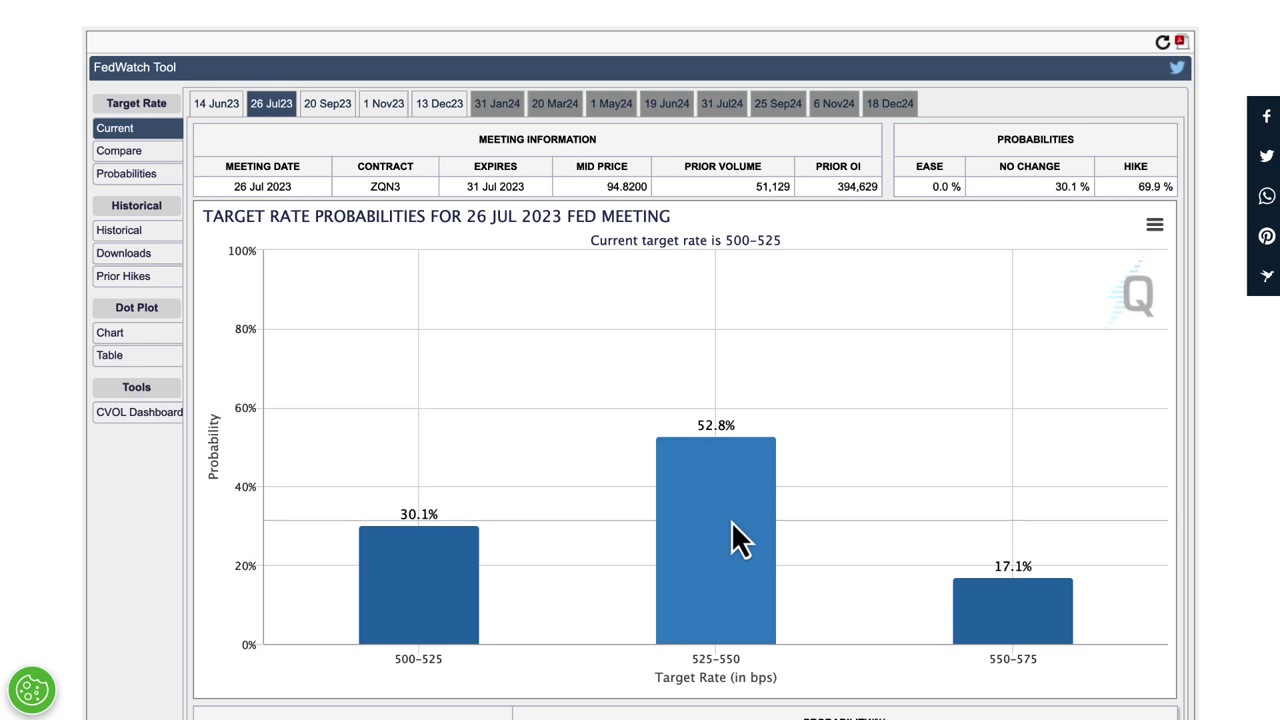
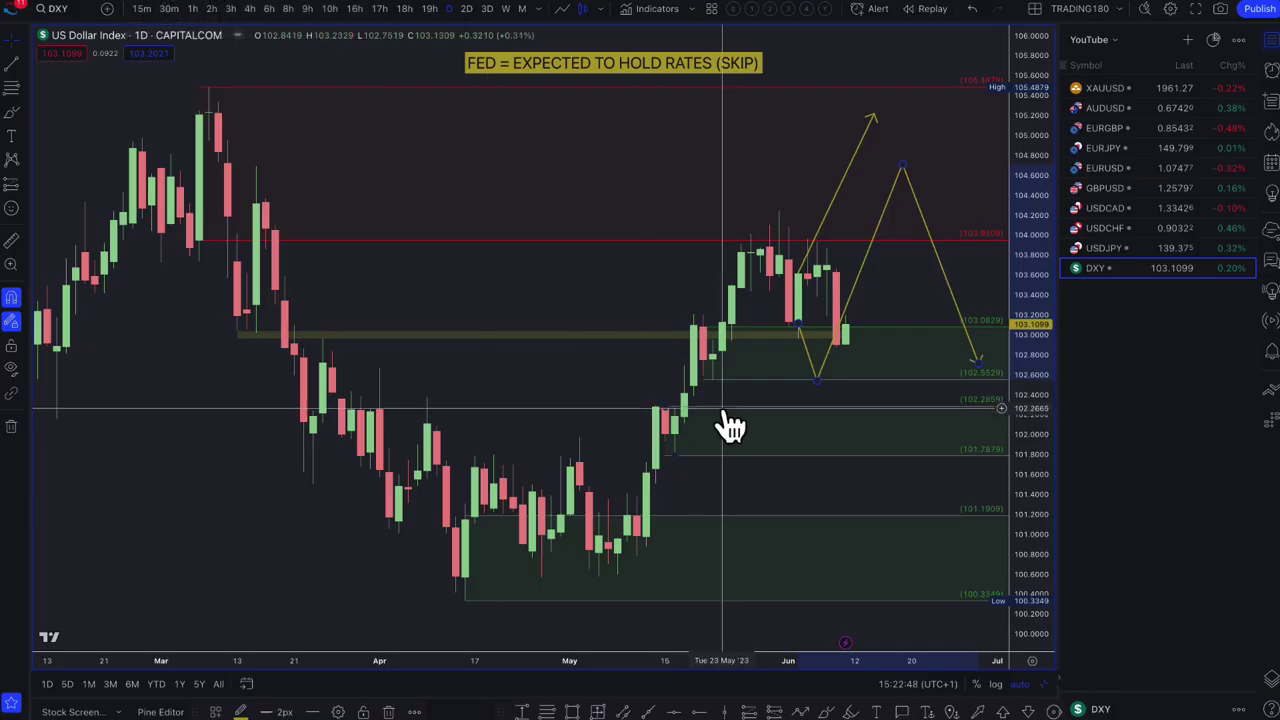
# Delete the zigzag projection path from the US Dollar Index chart, keeping the upward arrow.
pyautogui.scroll(3, 891, 520)
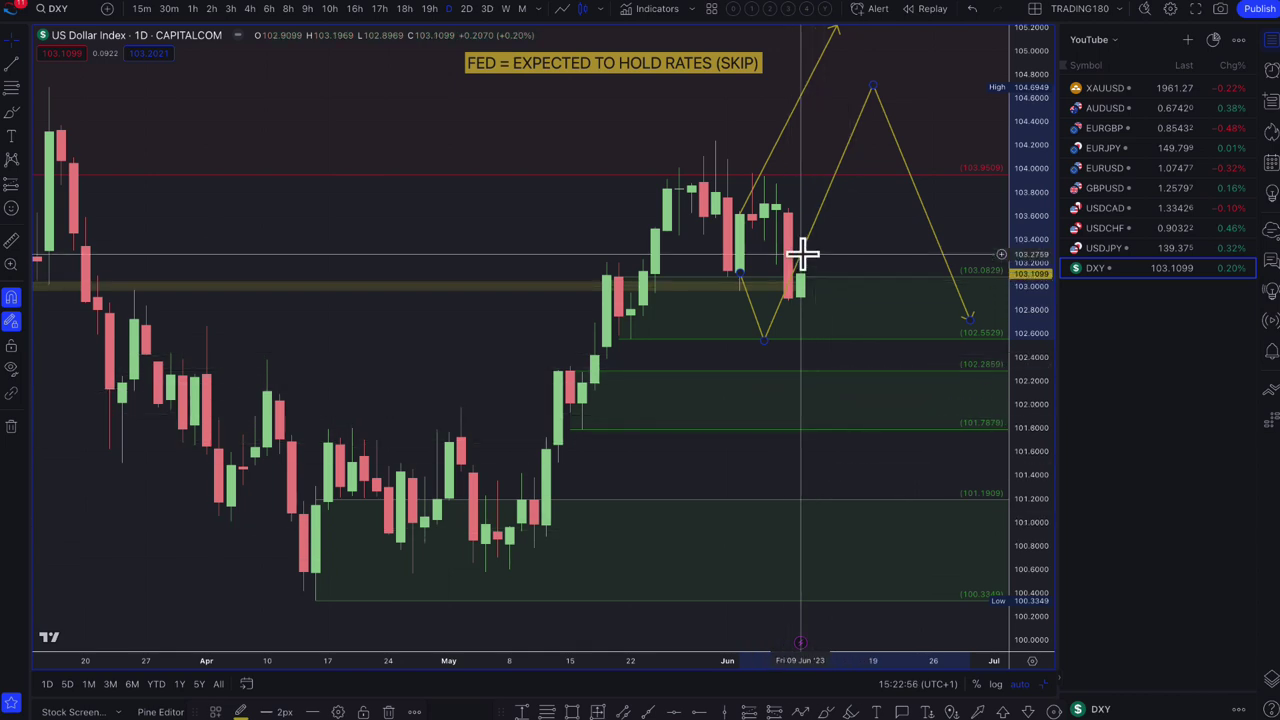
pyautogui.rightClick(846, 299)
pyautogui.click(778, 323)
pyautogui.press('Delete')
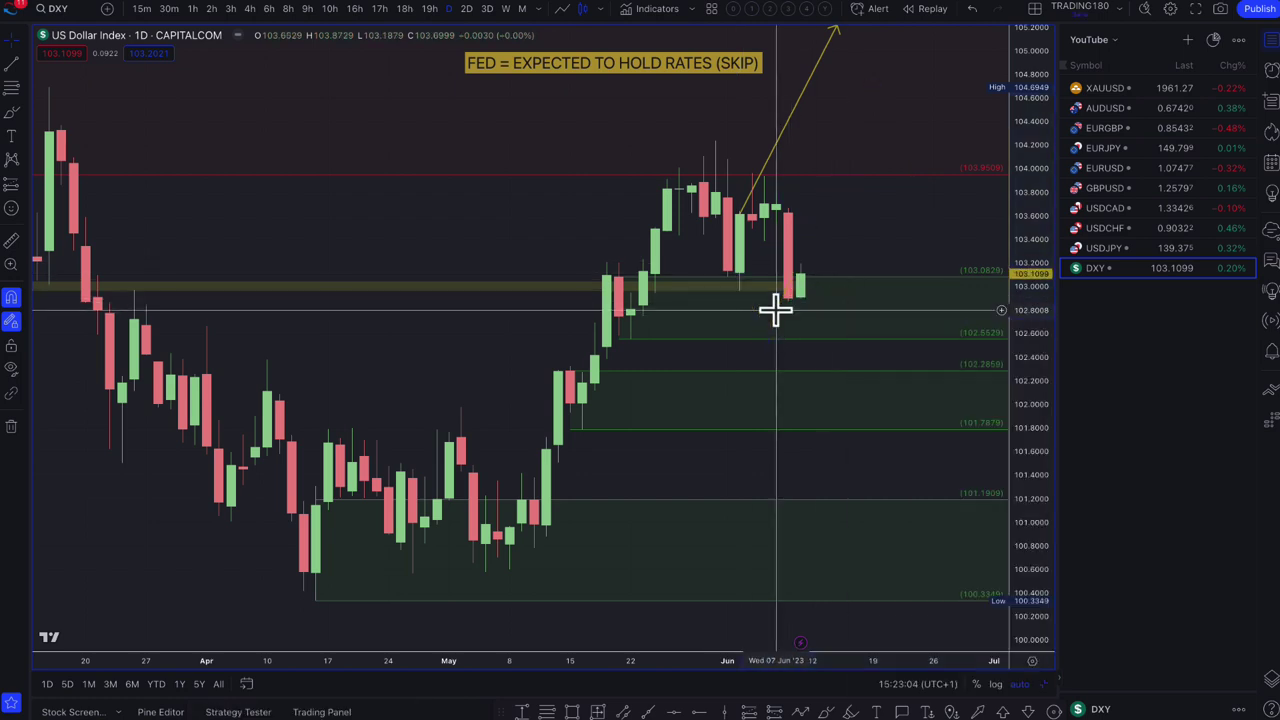
pyautogui.click(24, 112)
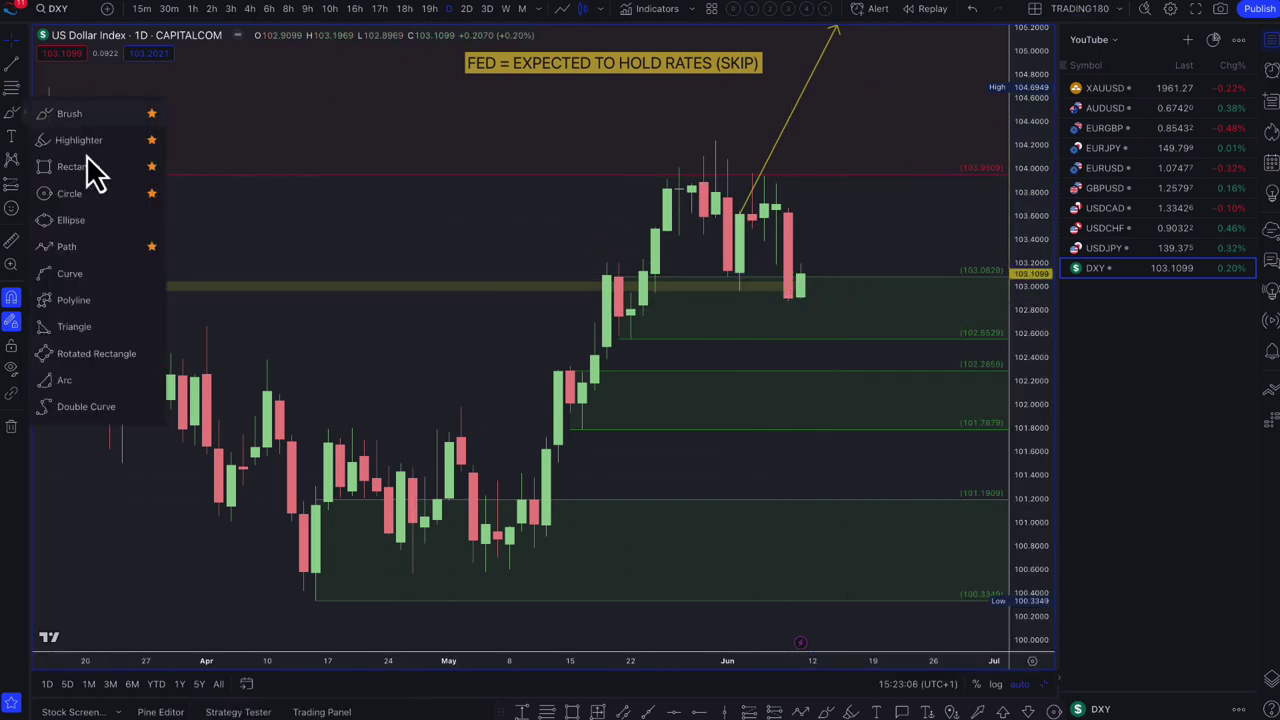
pyautogui.click(76, 250)
pyautogui.click(800, 272)
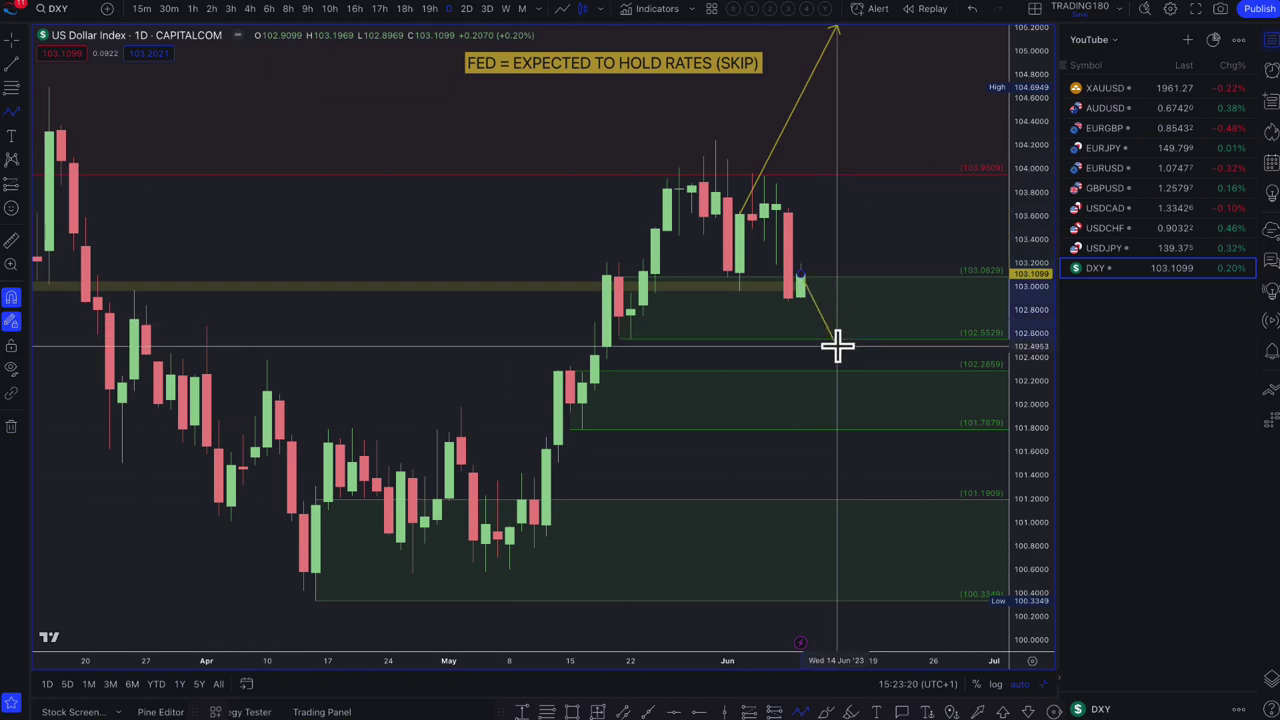
pyautogui.press('Escape')
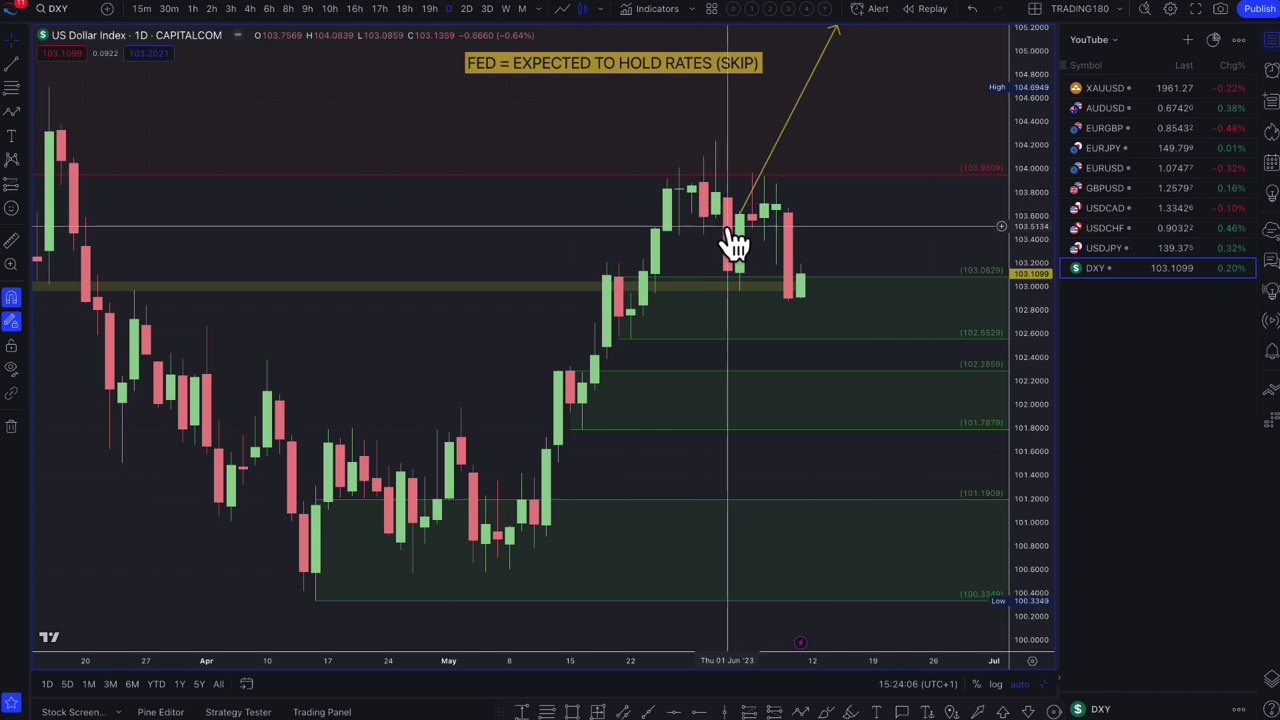
# Move the starting point of the upward projection arrow onto the latest daily candle of the US Dollar Index.
pyautogui.rightClick(745, 225)
pyautogui.moveTo(740, 217); pyautogui.dragTo(808, 278)
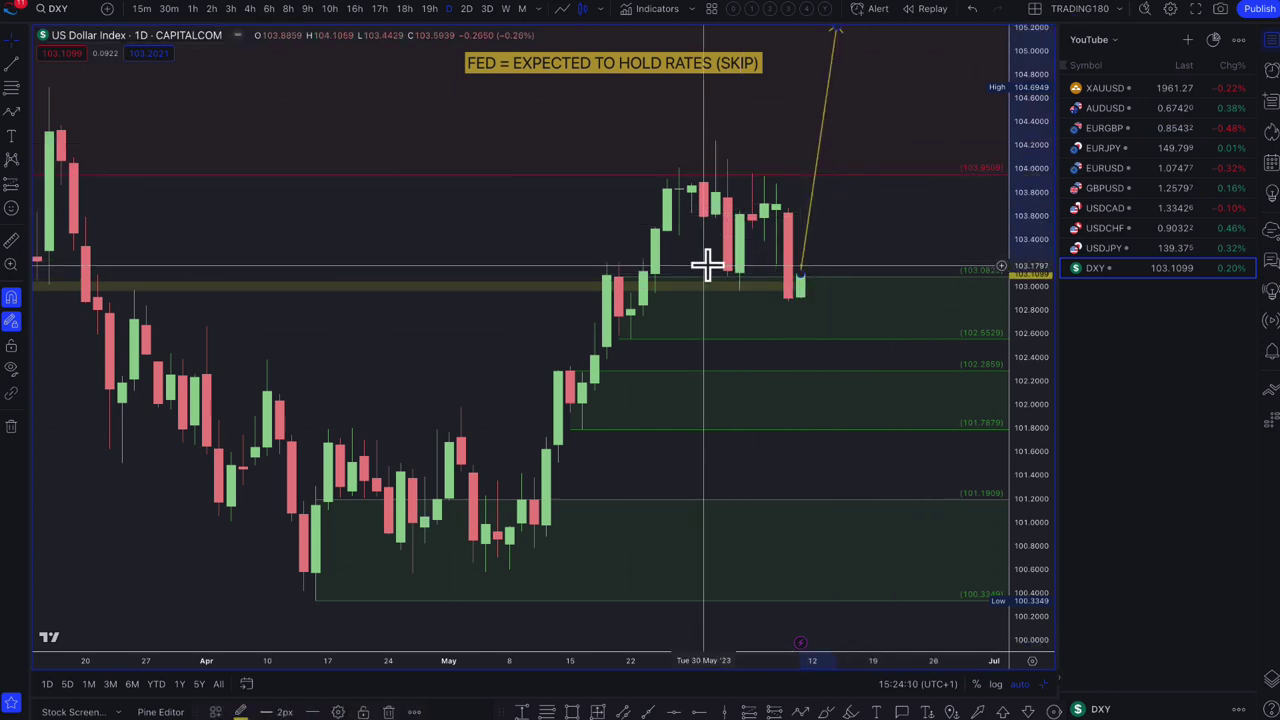
pyautogui.scroll(-2, 707, 263)
pyautogui.scroll(-1, 707, 263)
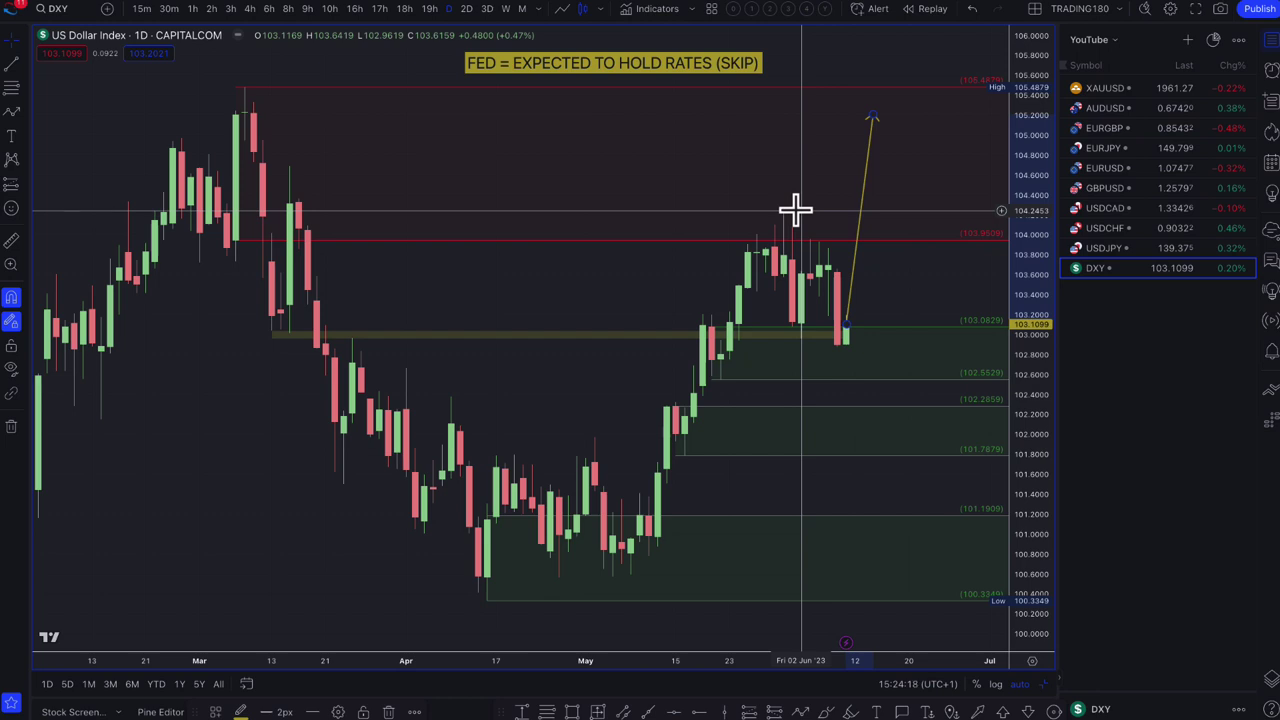
# Open the USDJPY chart from the watchlist and bring the recent candles and projection paths into close view.
pyautogui.click(1110, 248)
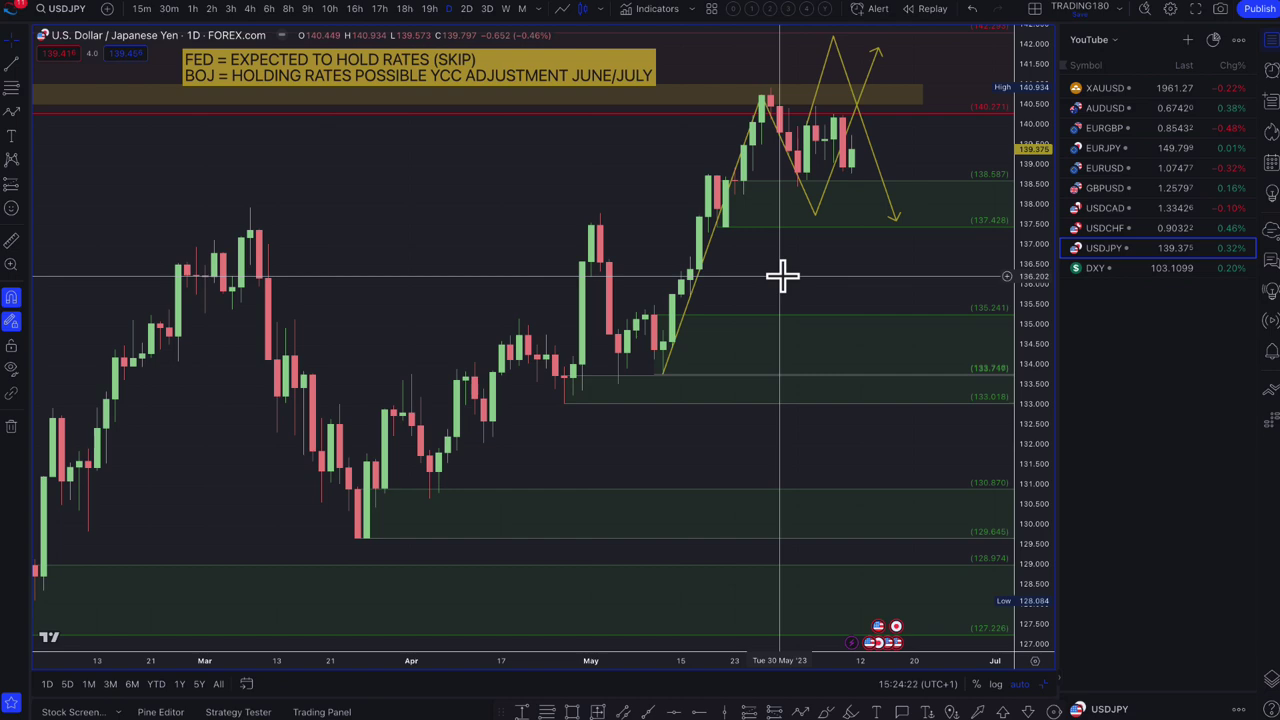
pyautogui.scroll(5, 782, 276)
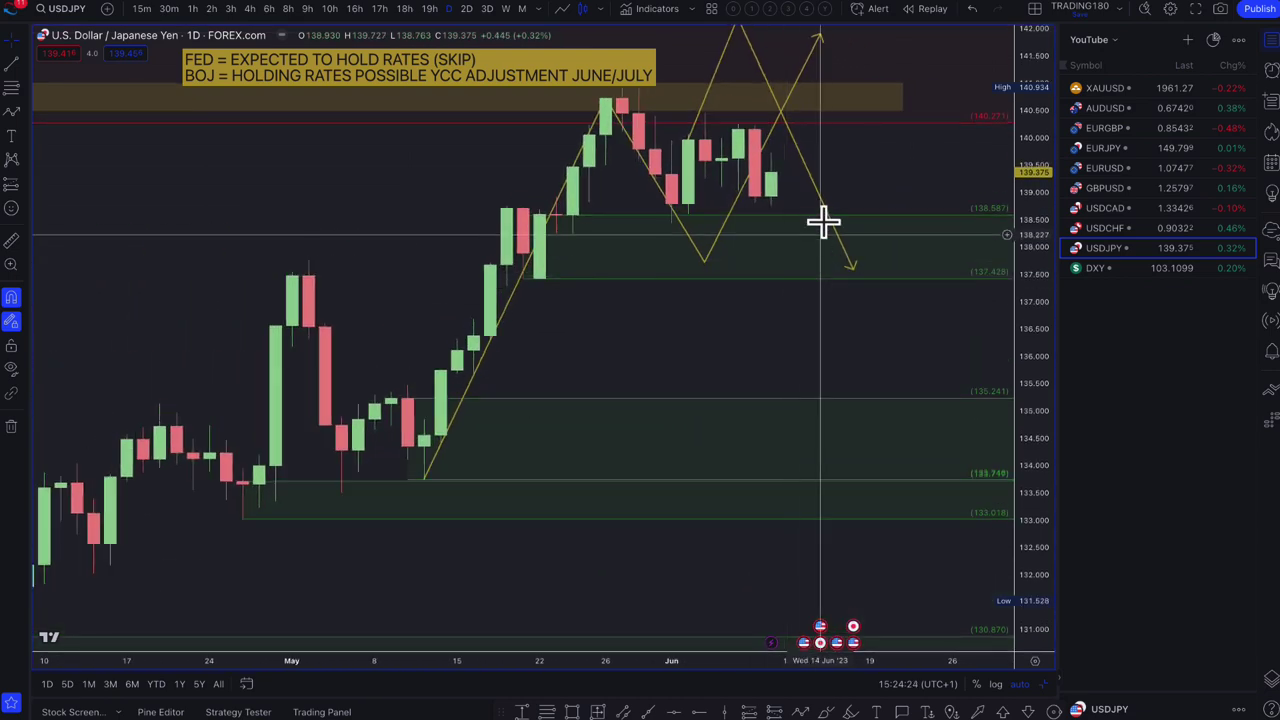
pyautogui.scroll(-2, 826, 189)
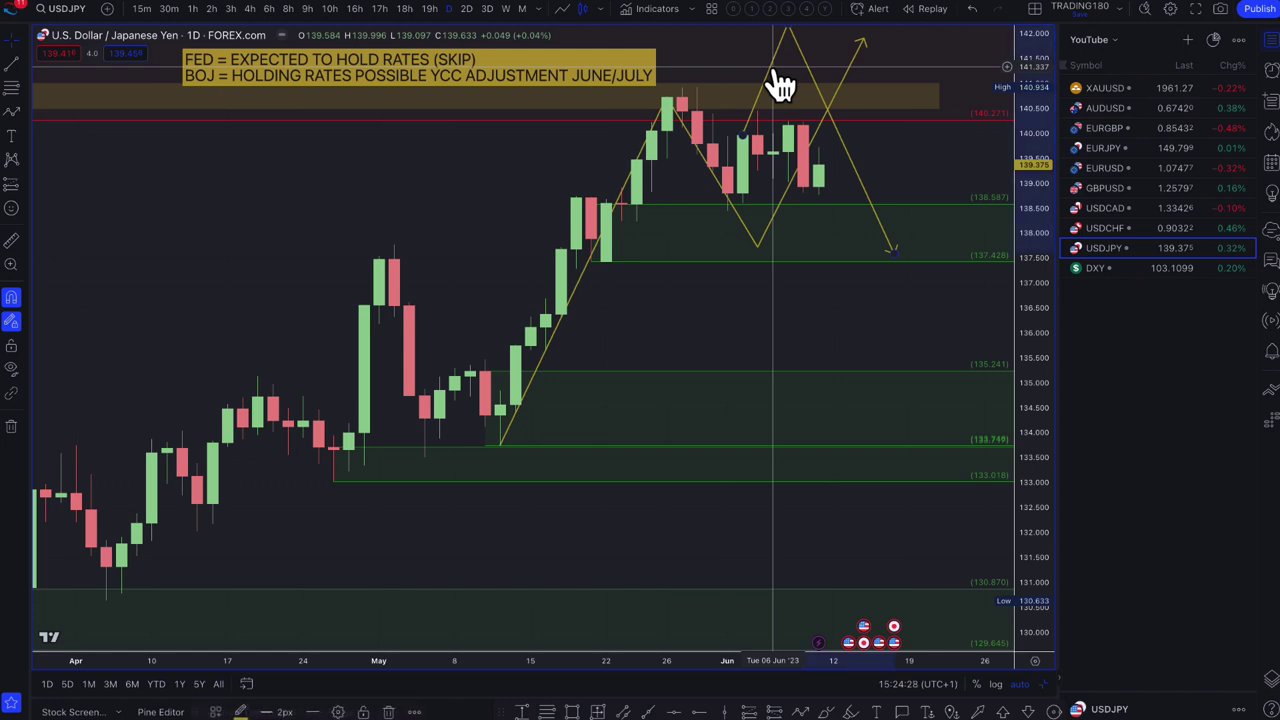
# Delete the USDJPY path that peaks and falls, and shift the remaining zigzag's trough to 13 Jun and its arrowhead to about 141.400 on 21 Jun.
pyautogui.click(786, 193)
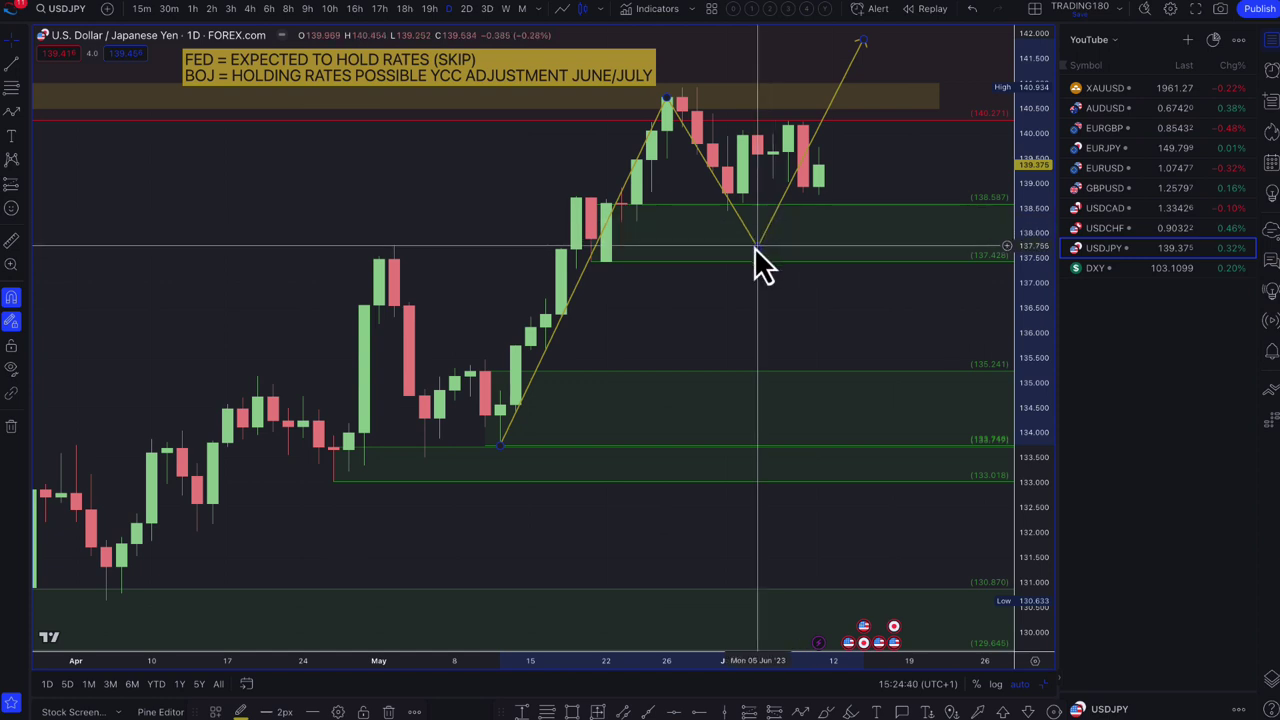
pyautogui.moveTo(756, 248); pyautogui.dragTo(848, 239)
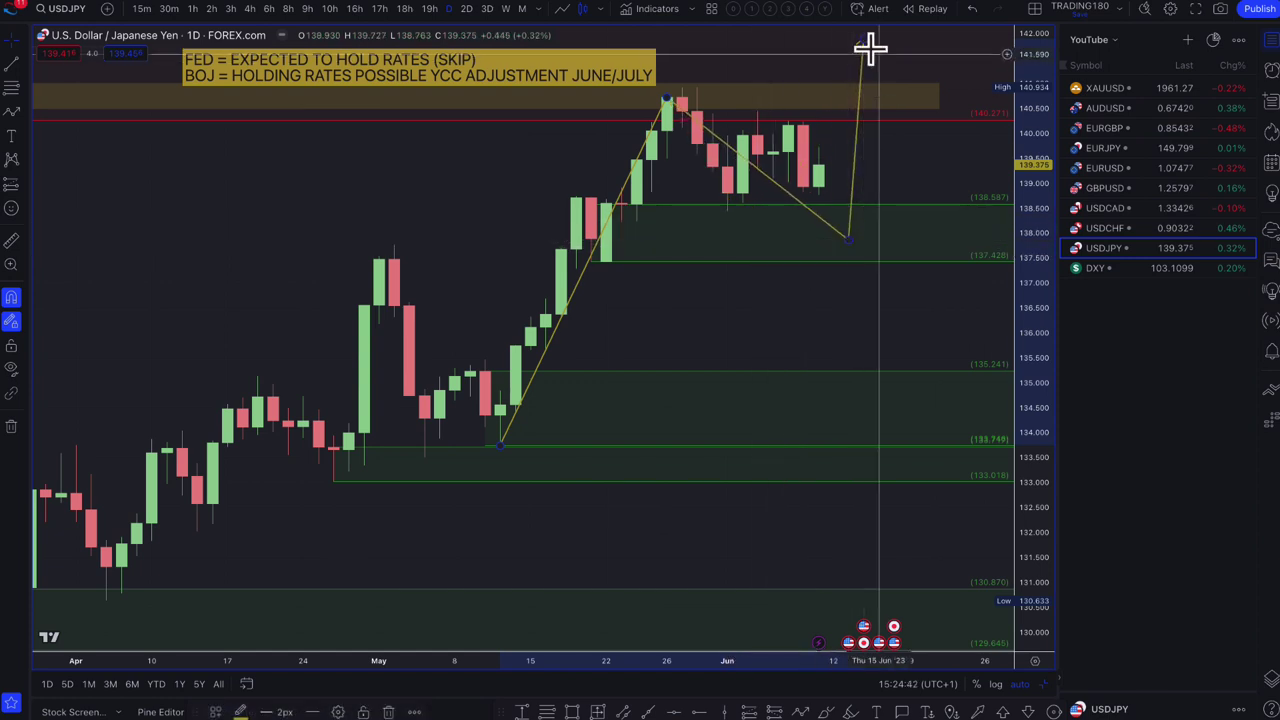
pyautogui.moveTo(863, 42); pyautogui.dragTo(937, 63)
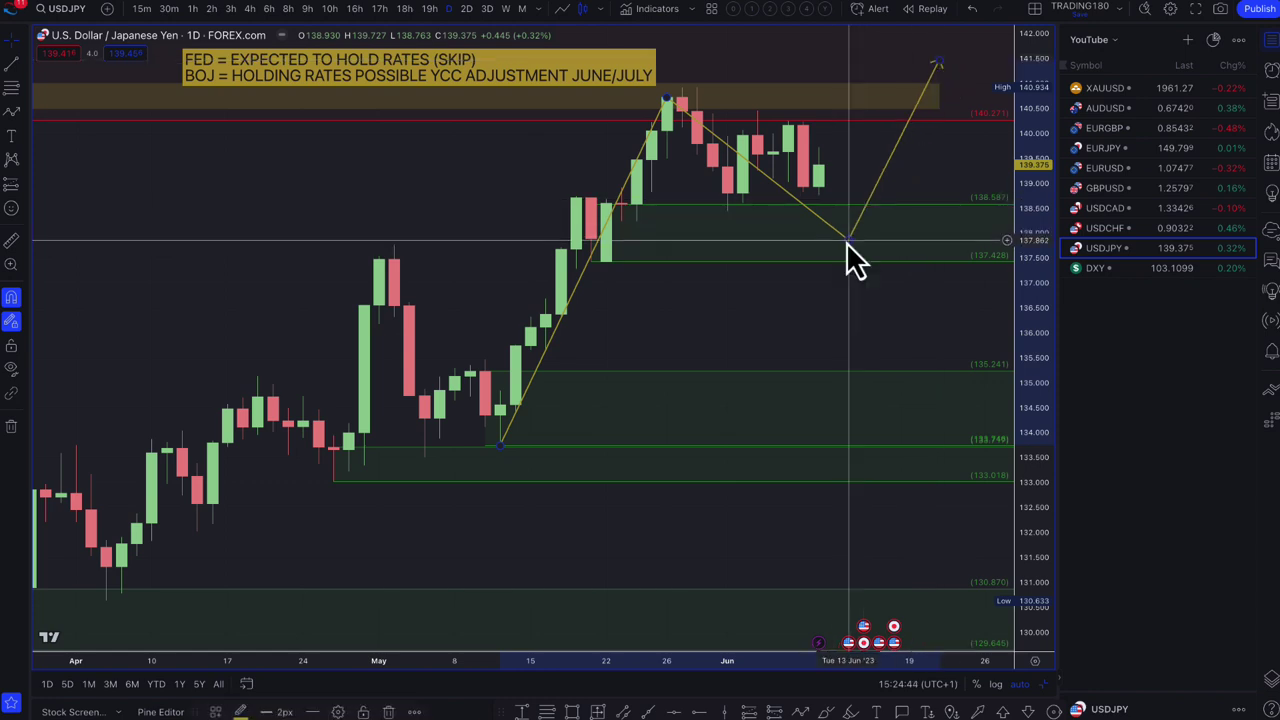
# Lower the USDJPY zigzag's trough to about 135.000 on 13 Jun and move its peak onto the 140.934 high of 30 May.
pyautogui.moveTo(847, 242); pyautogui.dragTo(835, 383)
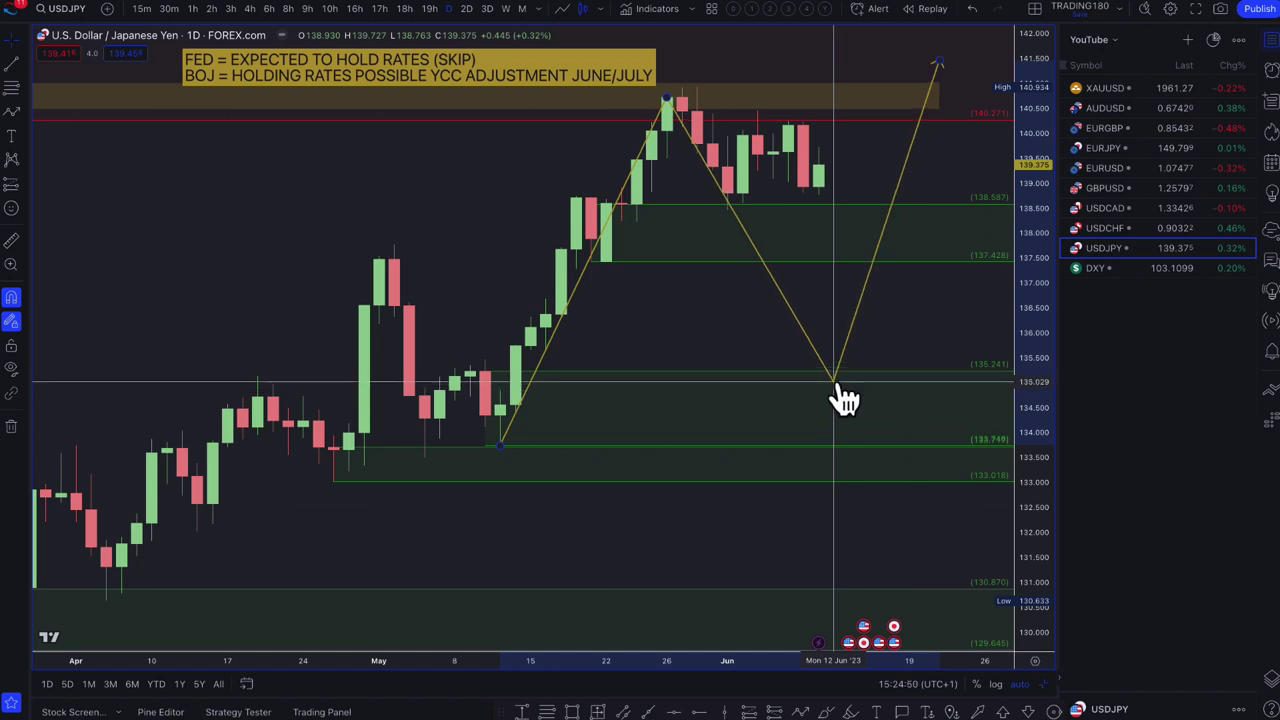
pyautogui.click(830, 209)
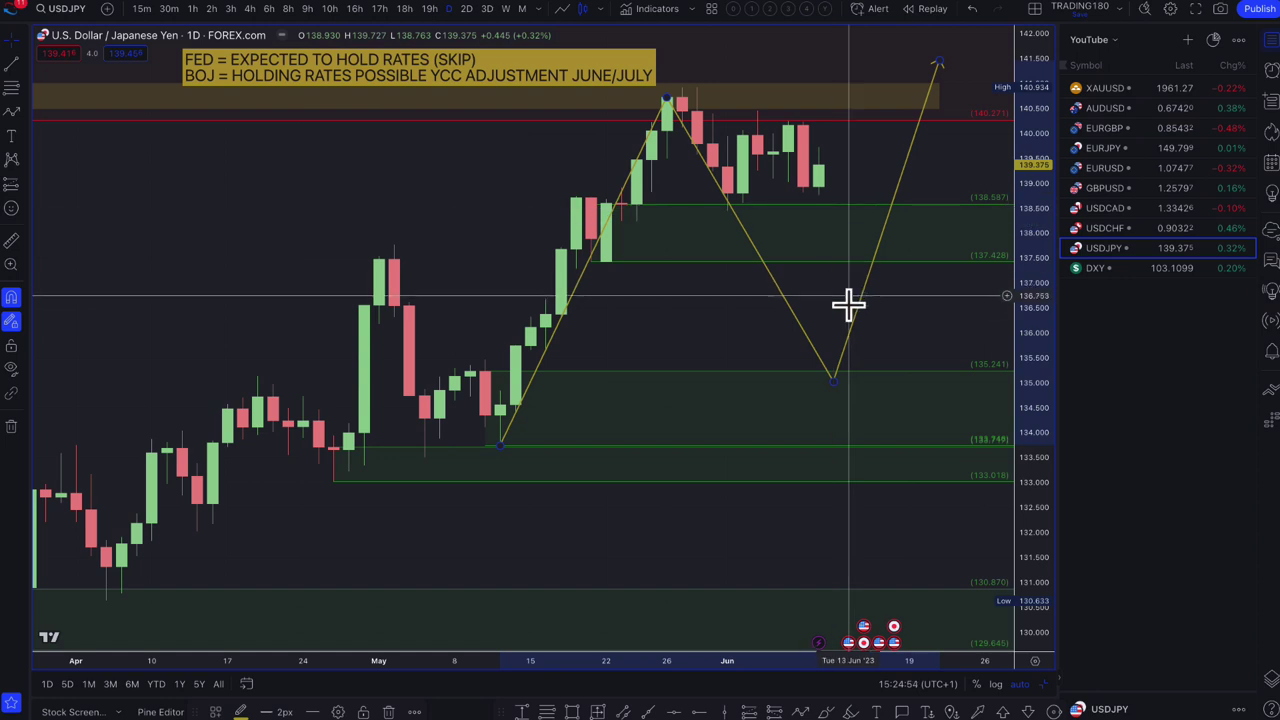
pyautogui.click(835, 388)
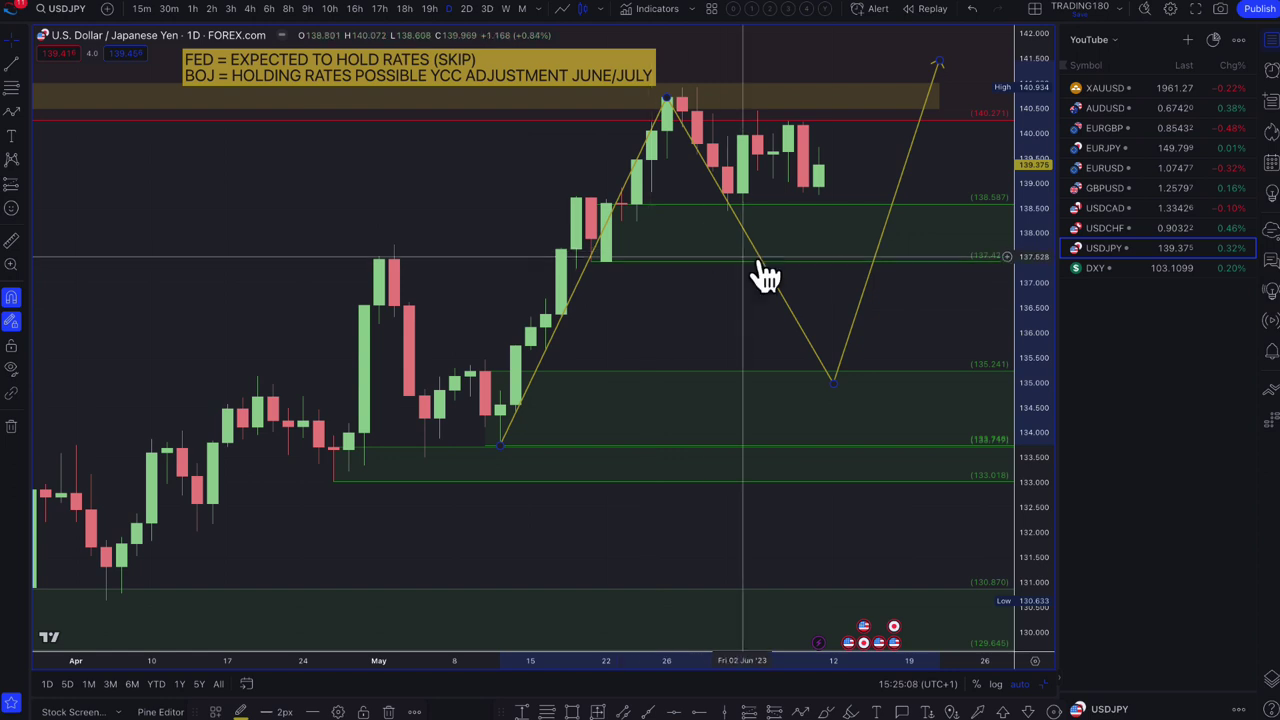
pyautogui.moveTo(667, 97); pyautogui.dragTo(698, 86)
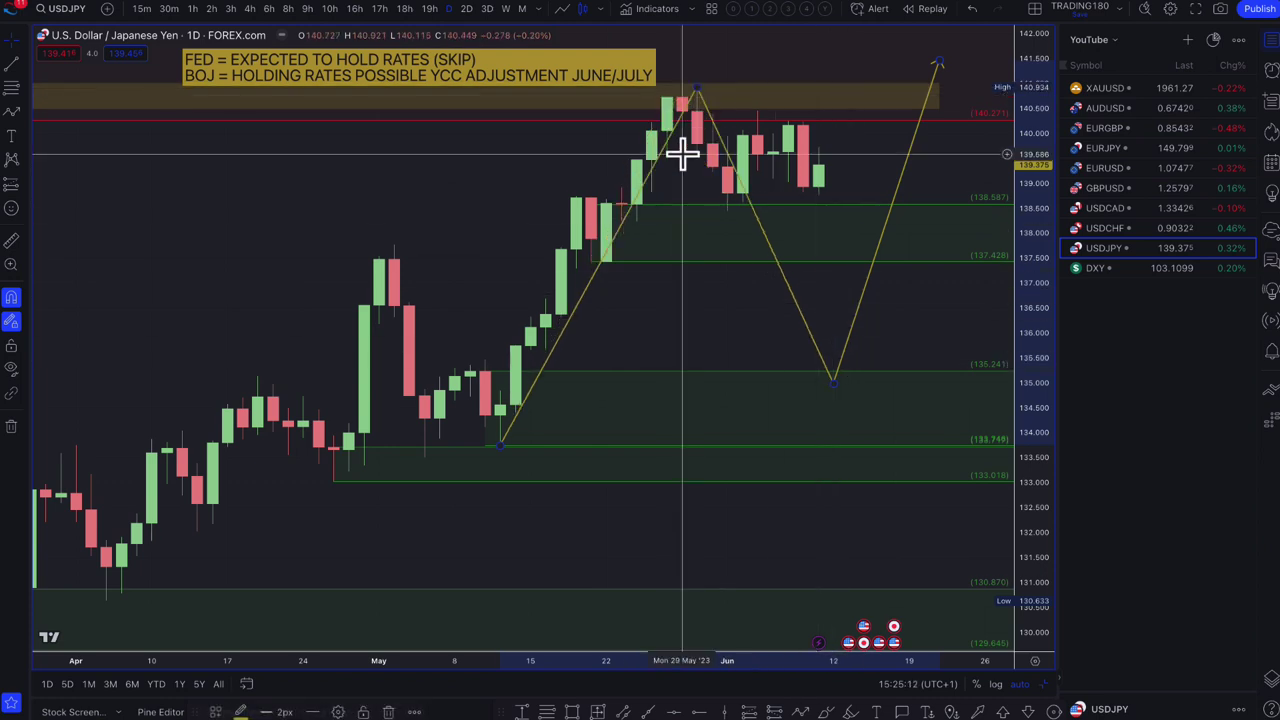
pyautogui.moveTo(826, 365)
pyautogui.mouseDown()
pyautogui.moveTo(837, 349)
pyautogui.moveTo(833, 378)
pyautogui.mouseUp()
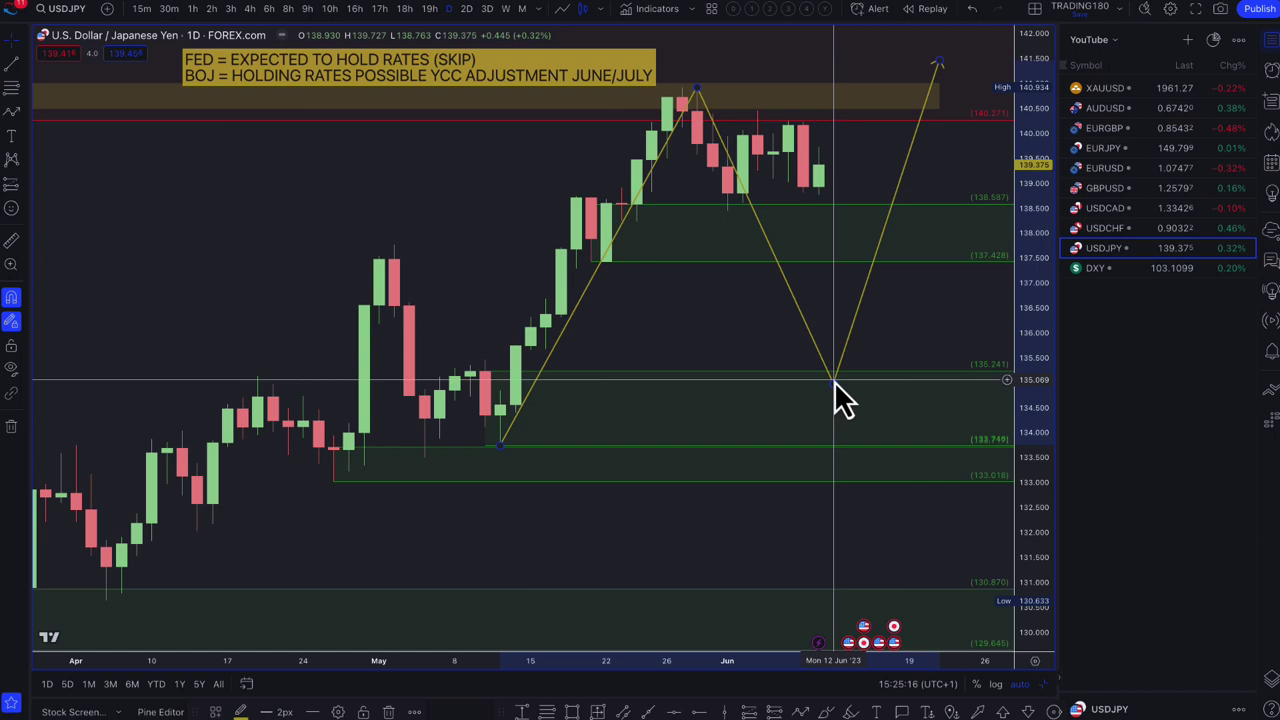
pyautogui.moveTo(835, 386)
pyautogui.mouseDown()
pyautogui.moveTo(833, 373)
pyautogui.moveTo(846, 420)
pyautogui.moveTo(842, 386)
pyautogui.mouseUp()
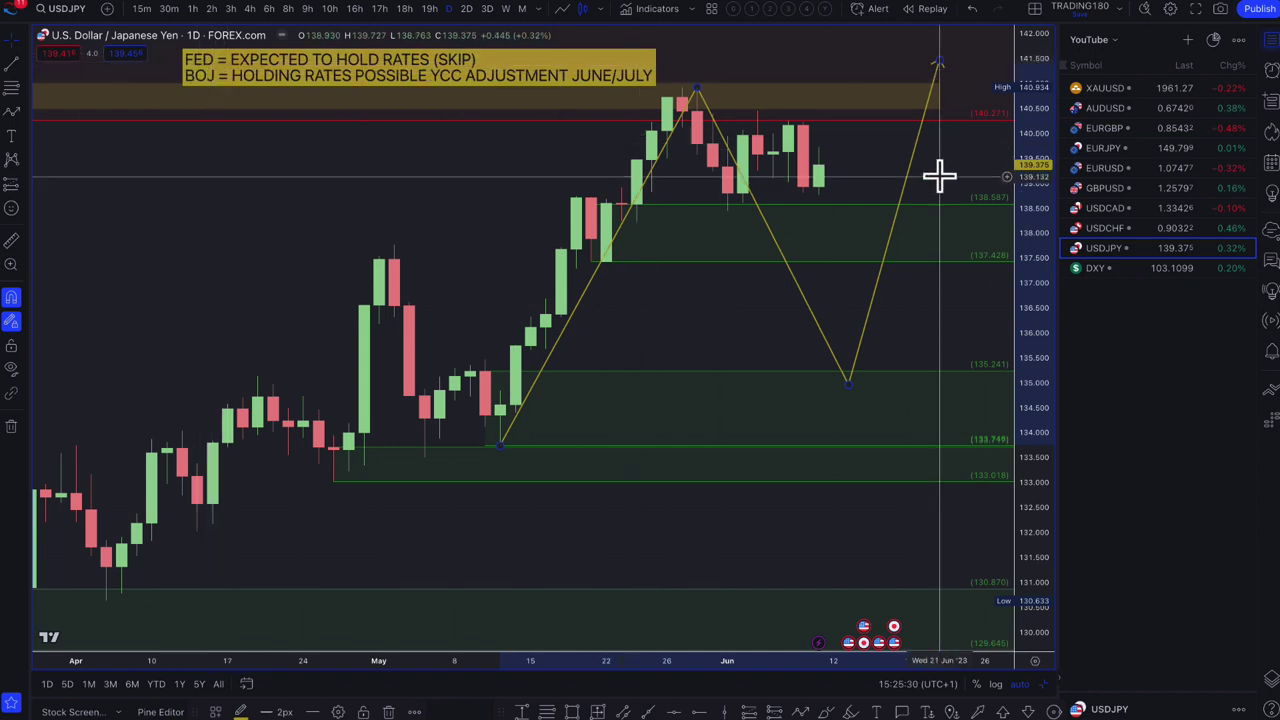
# Open the USDCHF chart and delete its zigzag projection path and the broken demand zone between 0.90502 and 0.90143.
pyautogui.click(1106, 229)
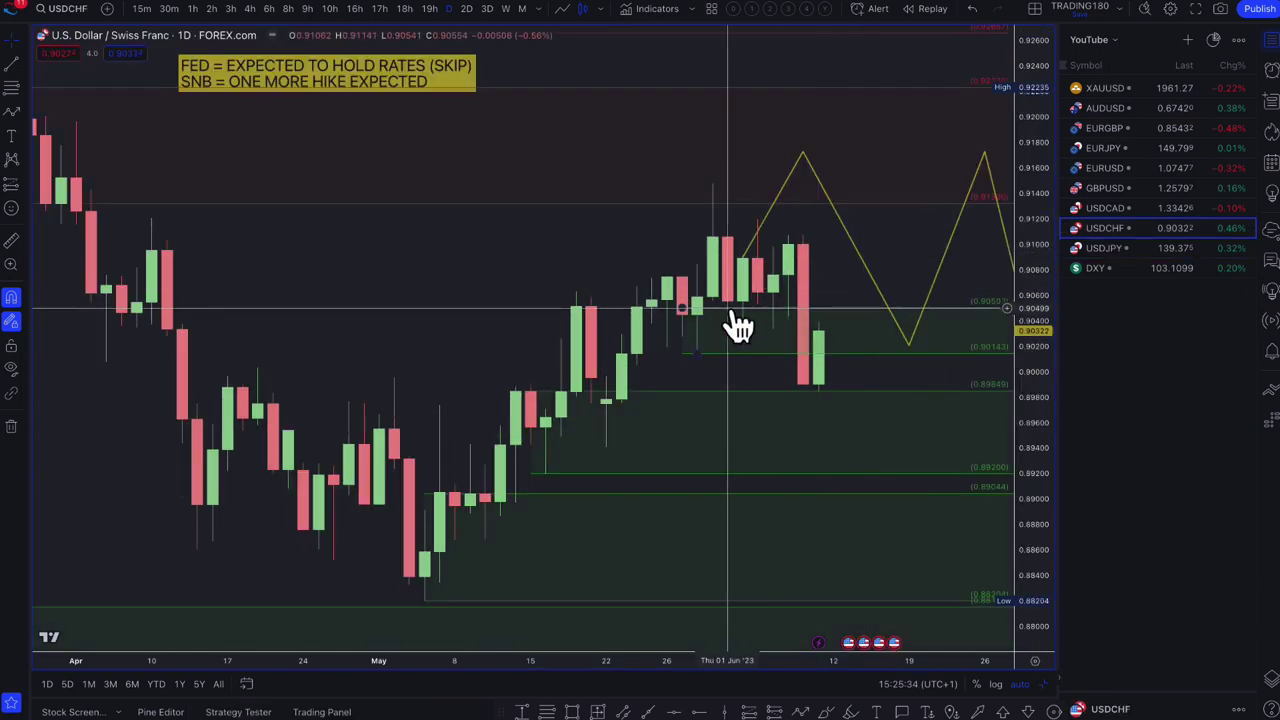
pyautogui.scroll(-2, 840, 355)
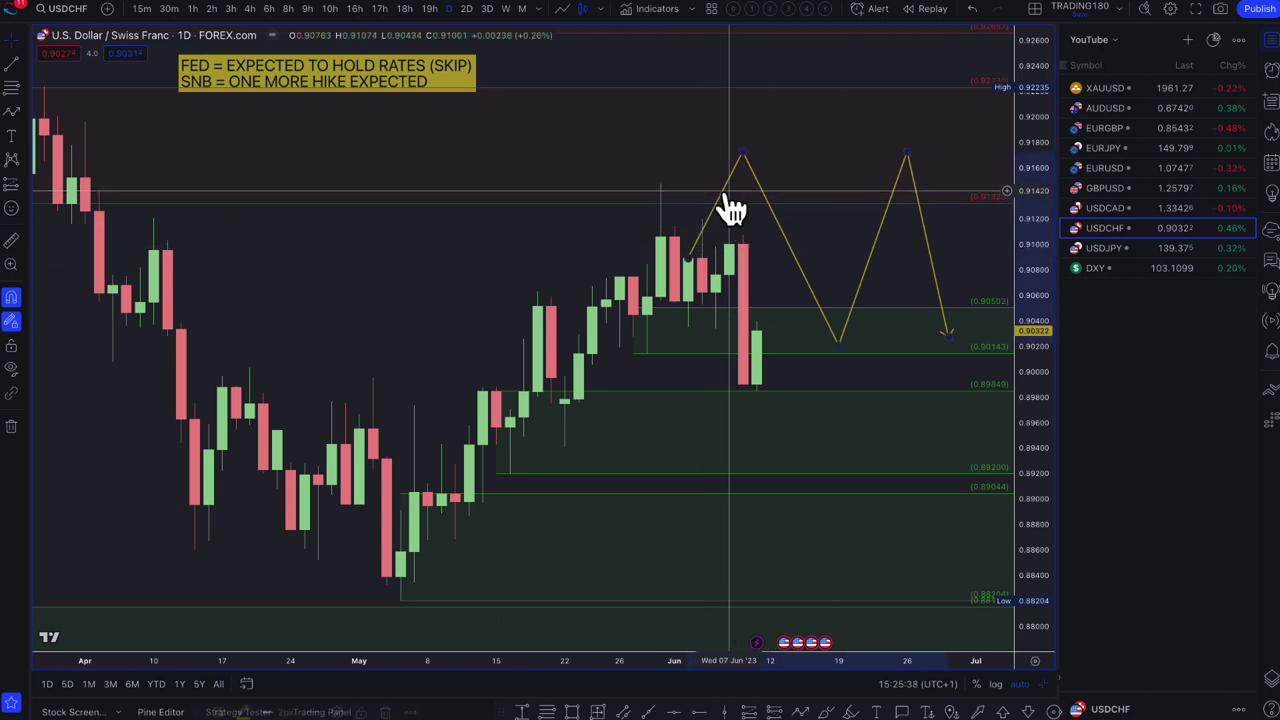
pyautogui.press('Delete')
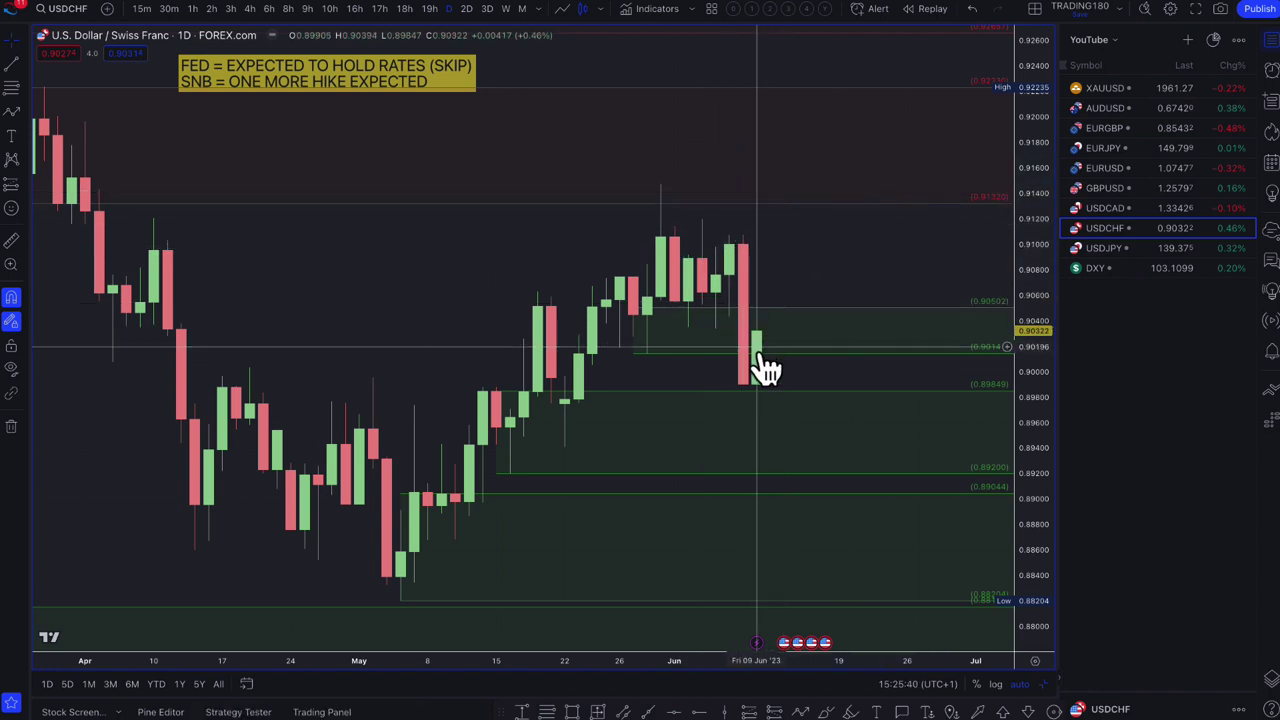
pyautogui.press('Delete')
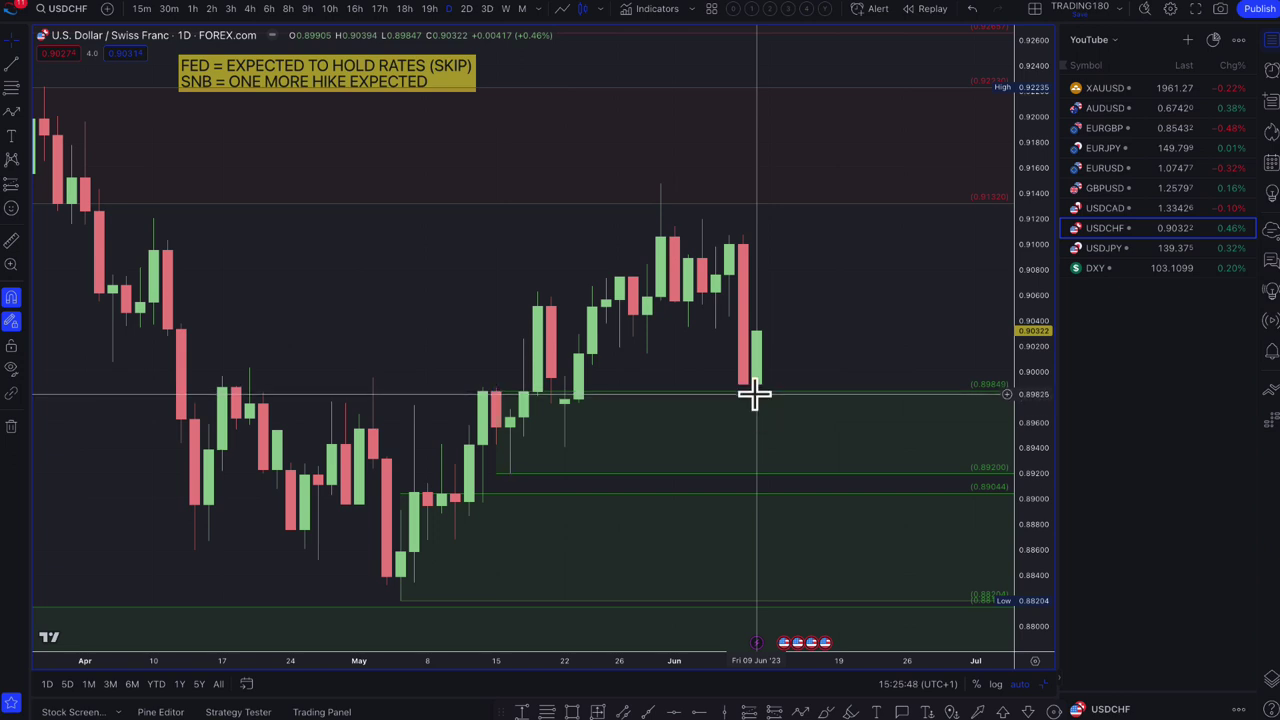
# Mark a zone from 0.90763 to 0.91476 over the recent USDCHF highs and apply the 1. SUPPLY drawing template.
pyautogui.scroll(-3, 754, 395)
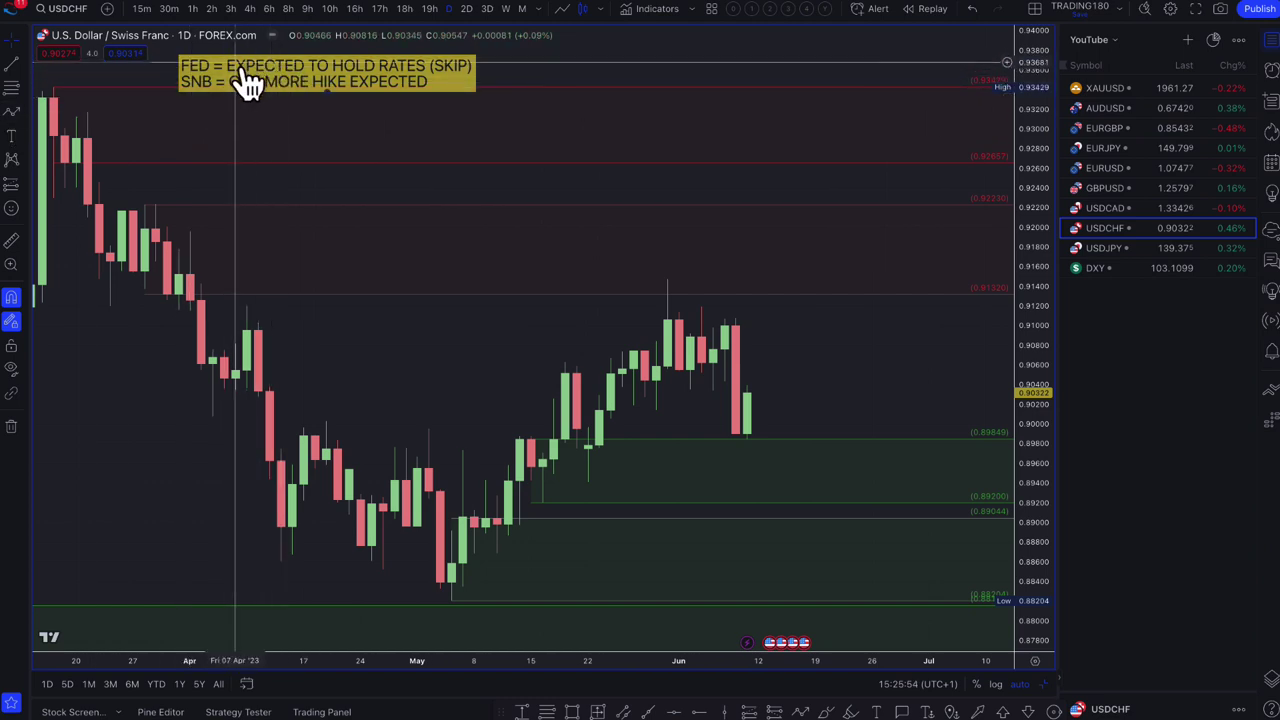
pyautogui.click(11, 113)
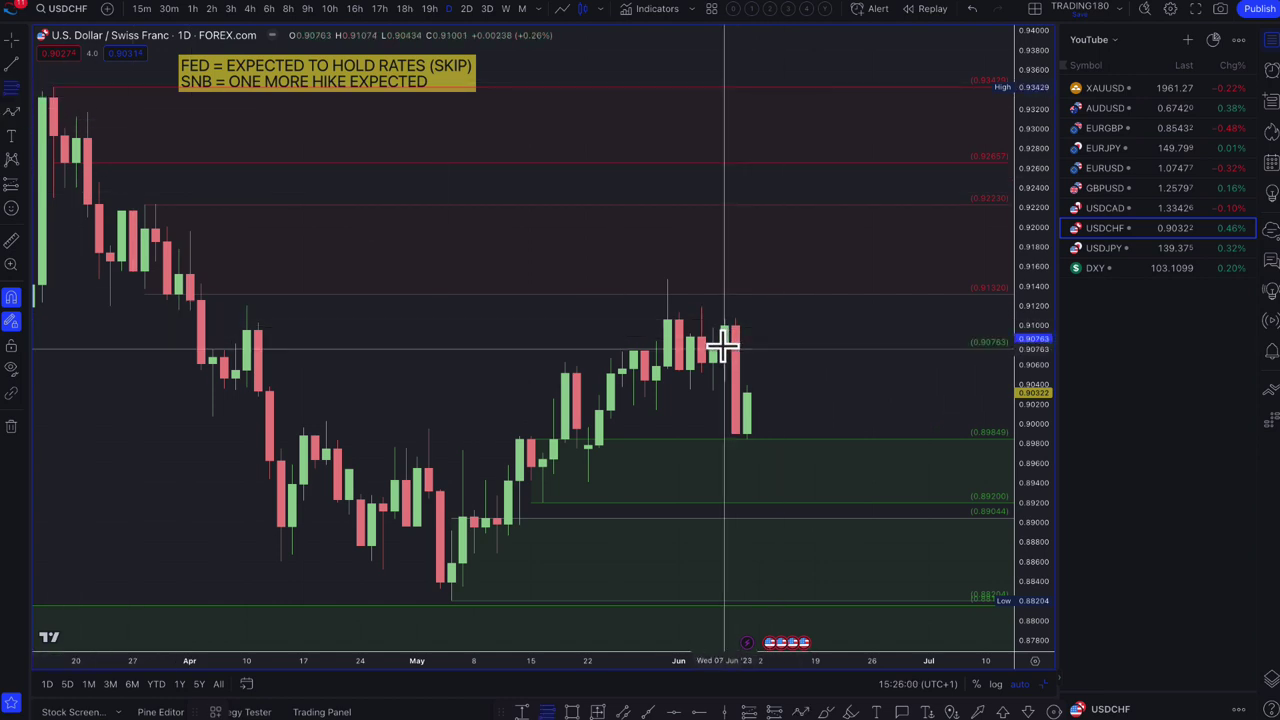
pyautogui.moveTo(723, 345); pyautogui.dragTo(667, 280)
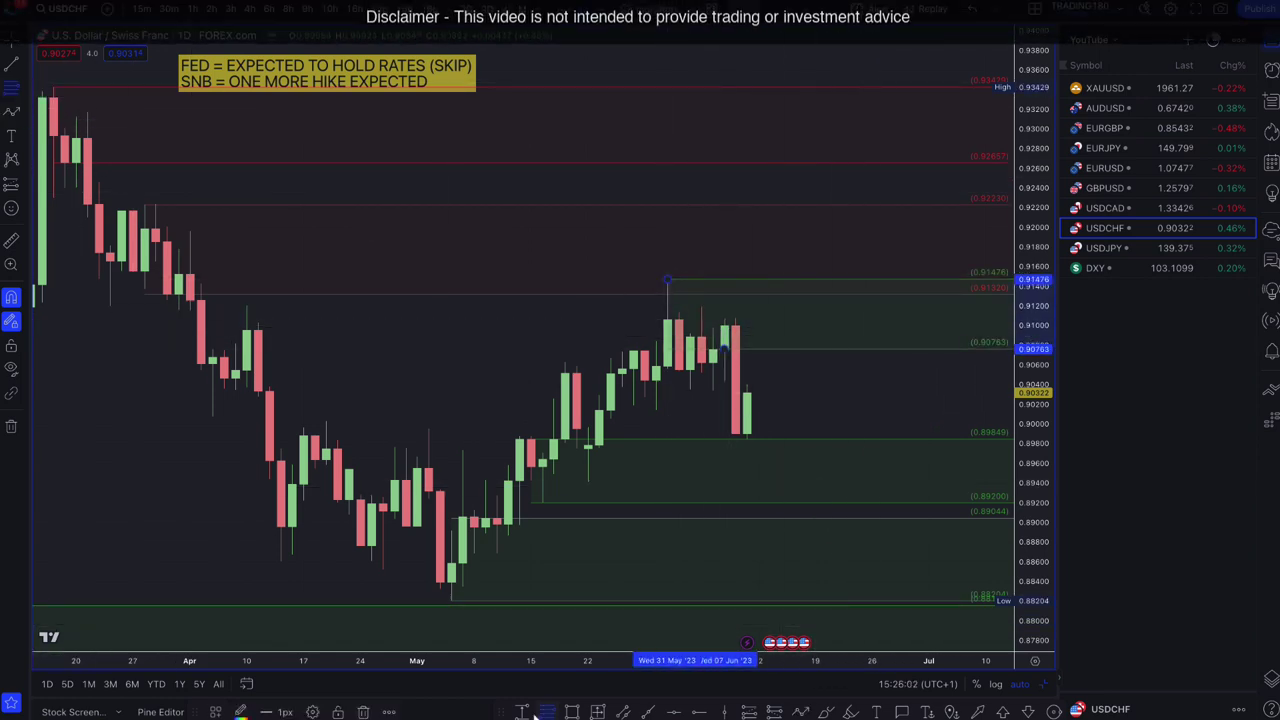
pyautogui.click(216, 712)
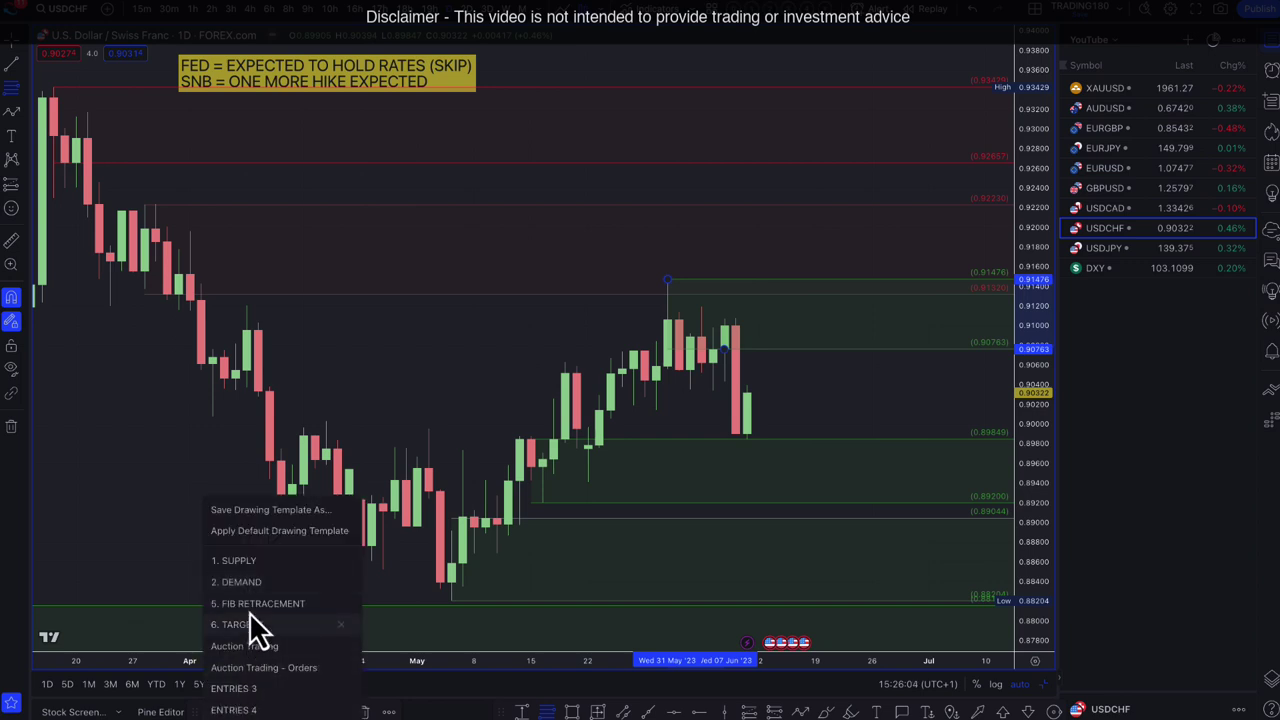
pyautogui.click(257, 562)
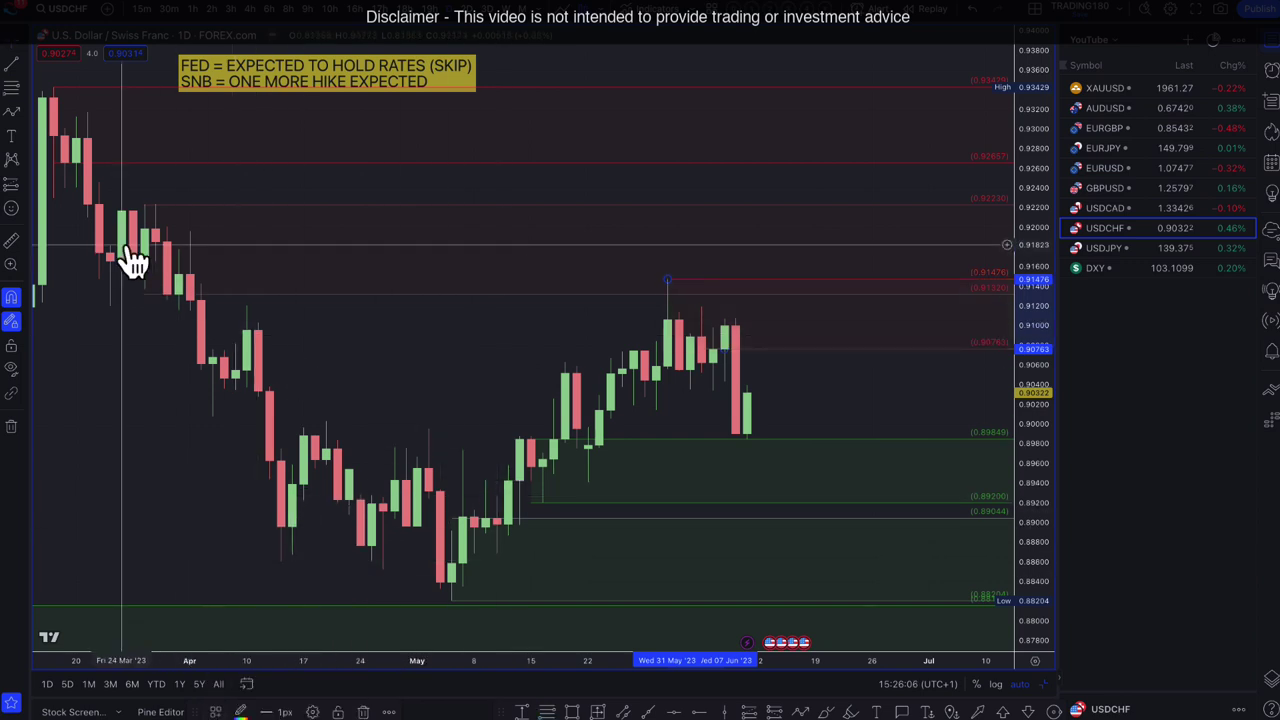
# Draw an upward projection arrow from the latest USDCHF candle's 0.90322 close to about 0.9155 on 19 Jun.
pyautogui.click(18, 111)
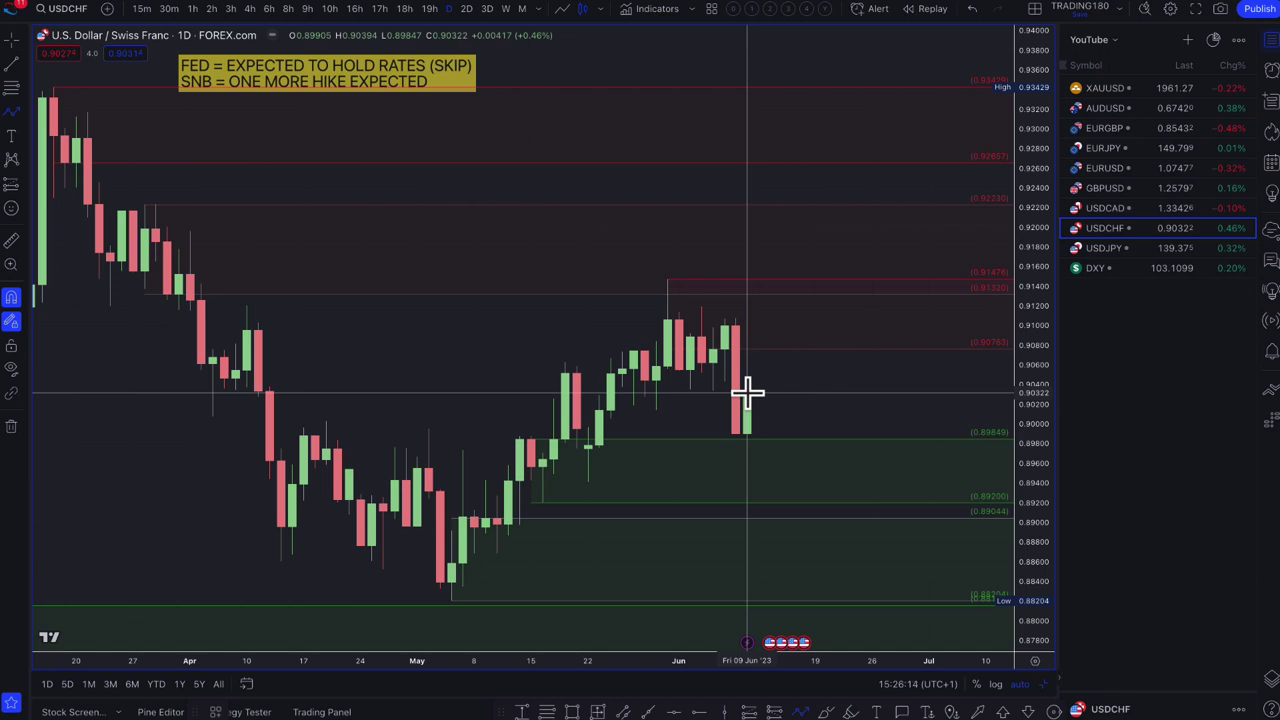
pyautogui.click(747, 393)
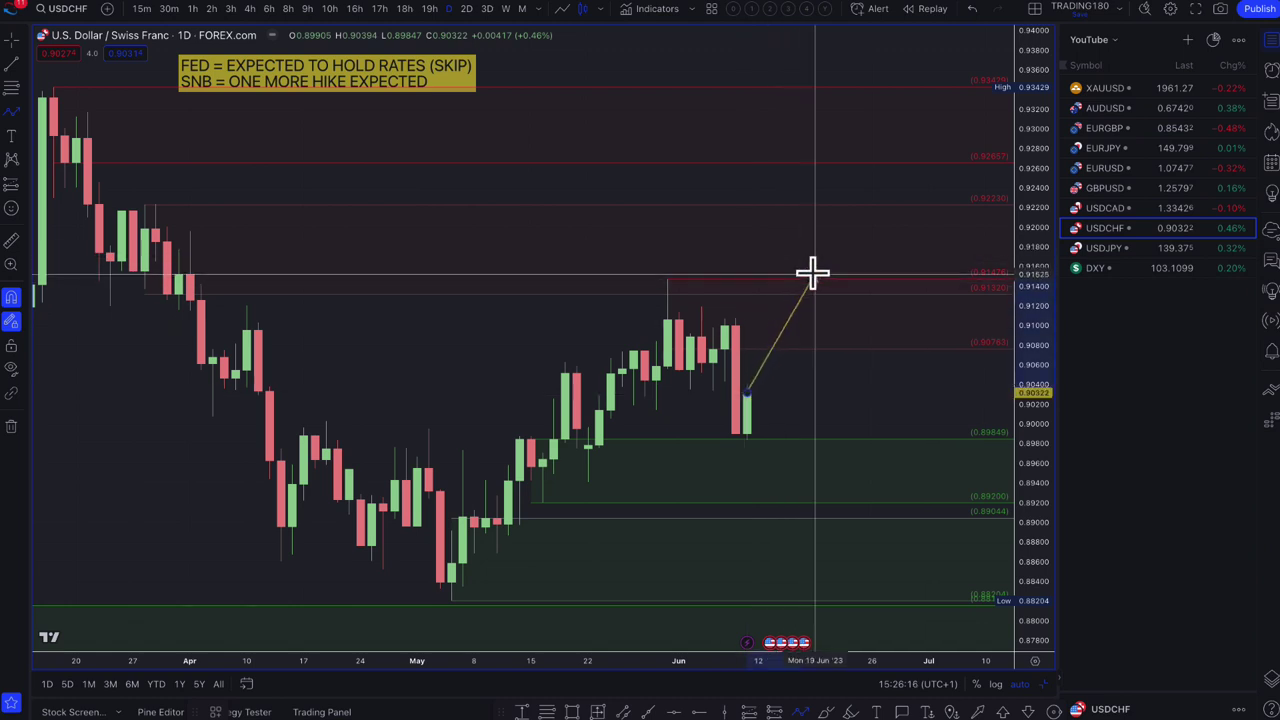
pyautogui.click(810, 270)
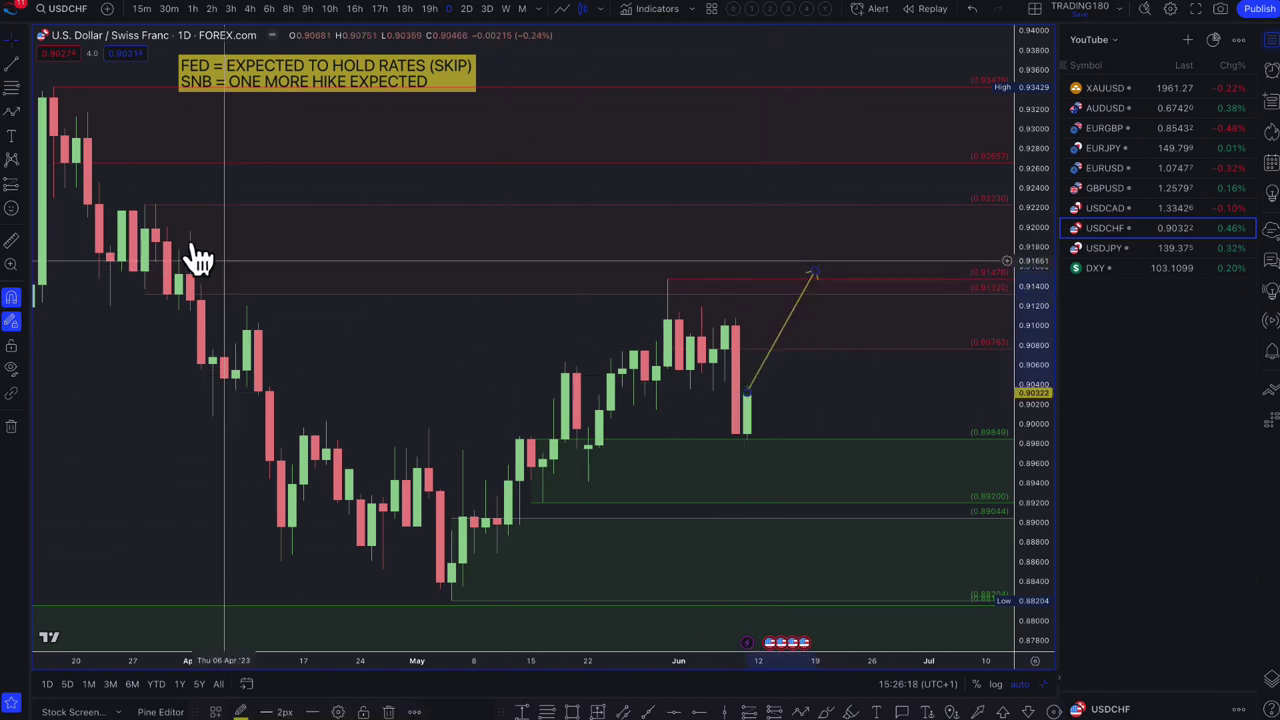
pyautogui.click(12, 112)
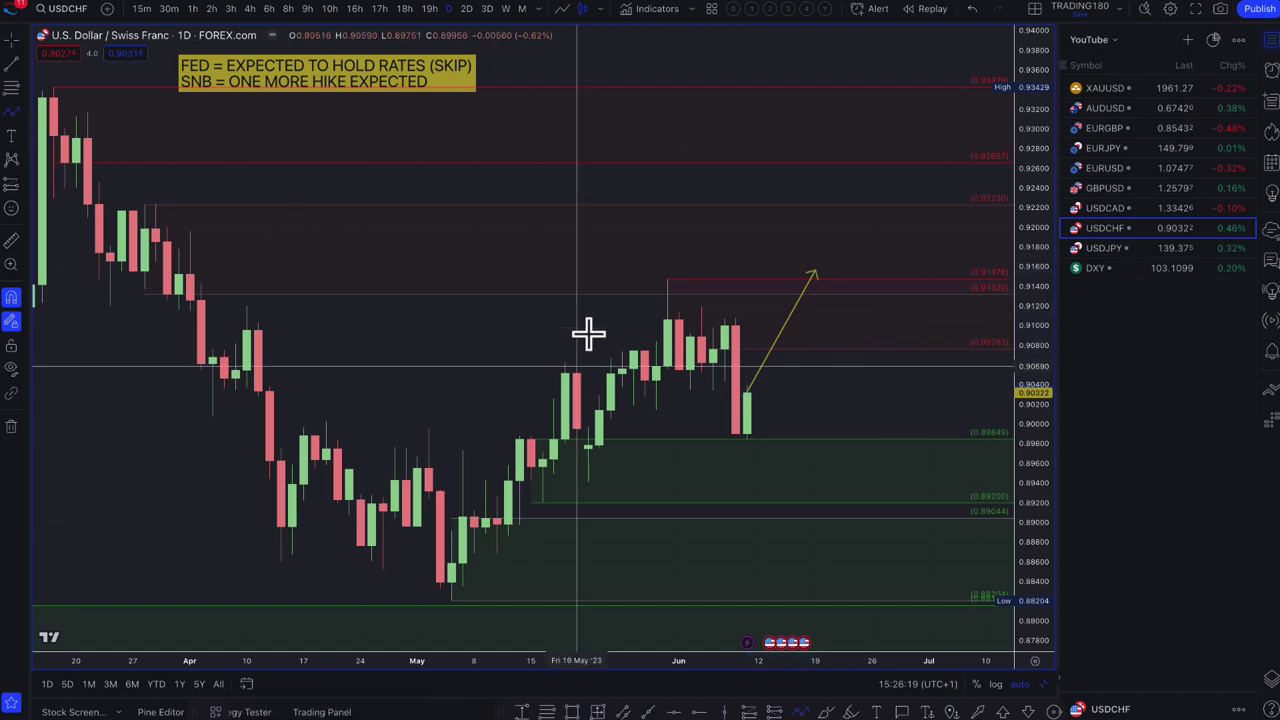
pyautogui.click(747, 425)
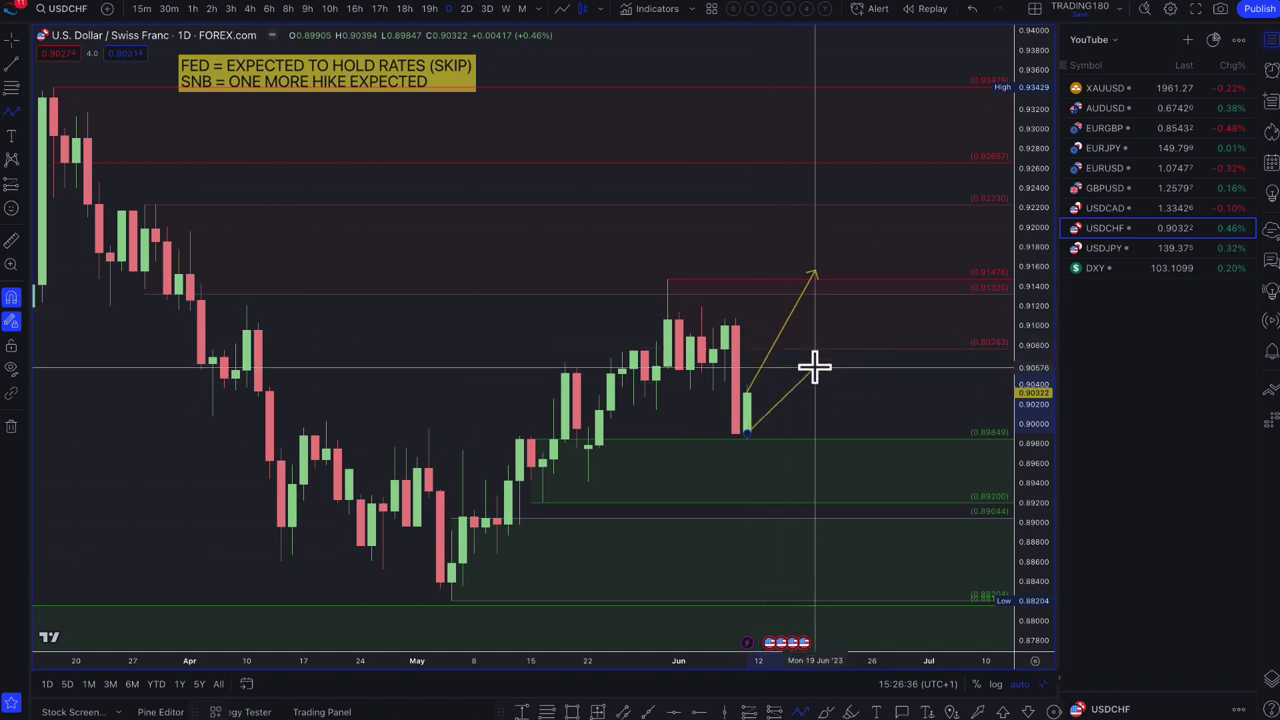
pyautogui.press('Escape')
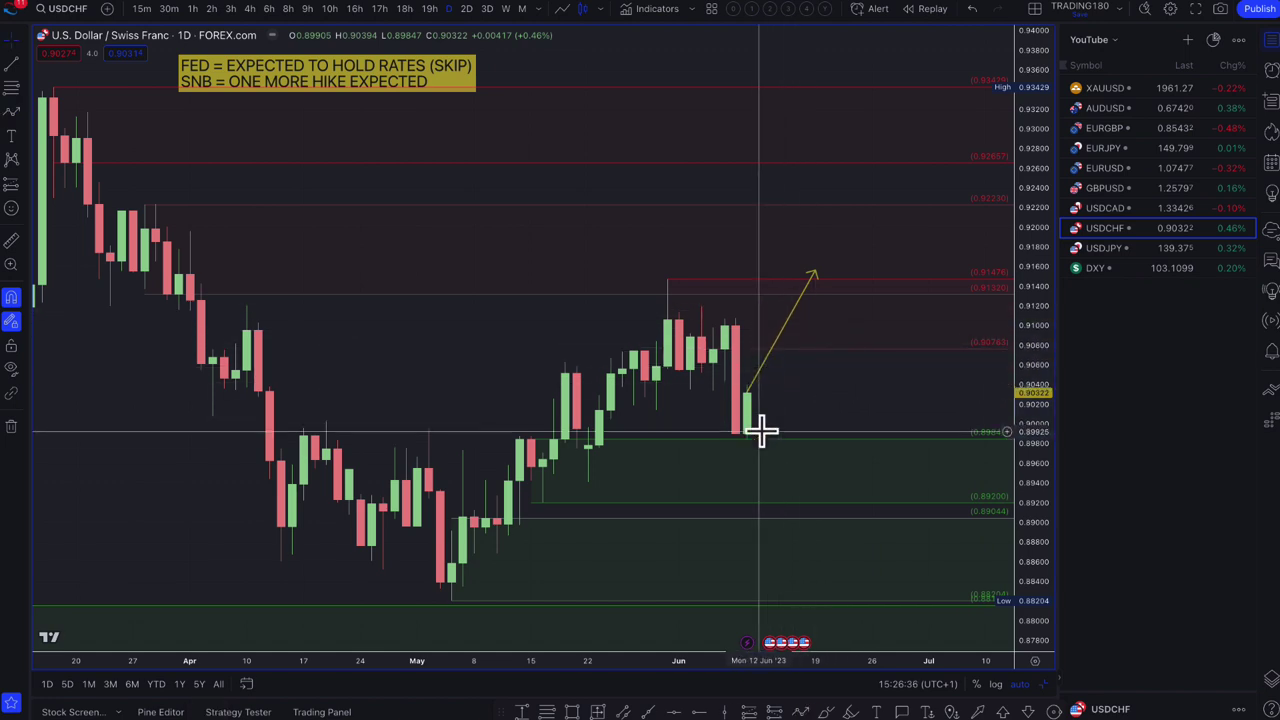
pyautogui.click(12, 111)
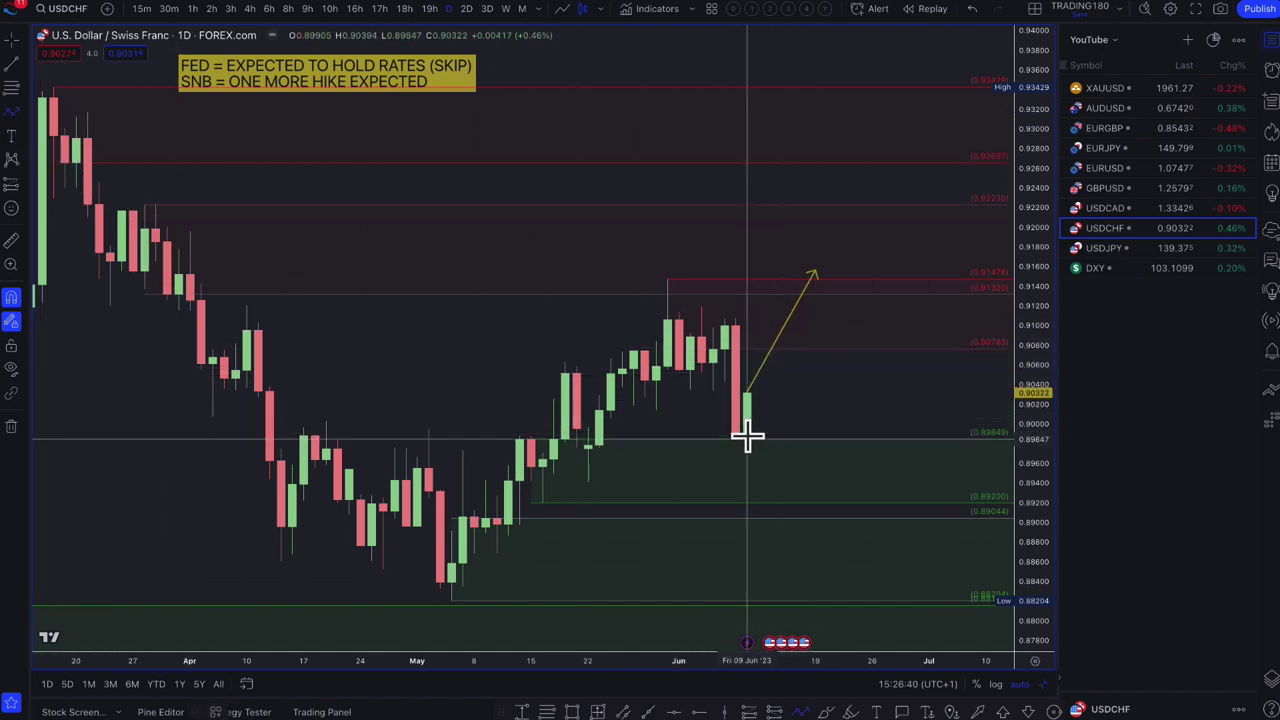
# Open the USDCAD chart and delete the demand zone between 1.34014 and 1.32992 and the yellow highlighted band near 1.34000.
pyautogui.scroll(-4, 829, 359)
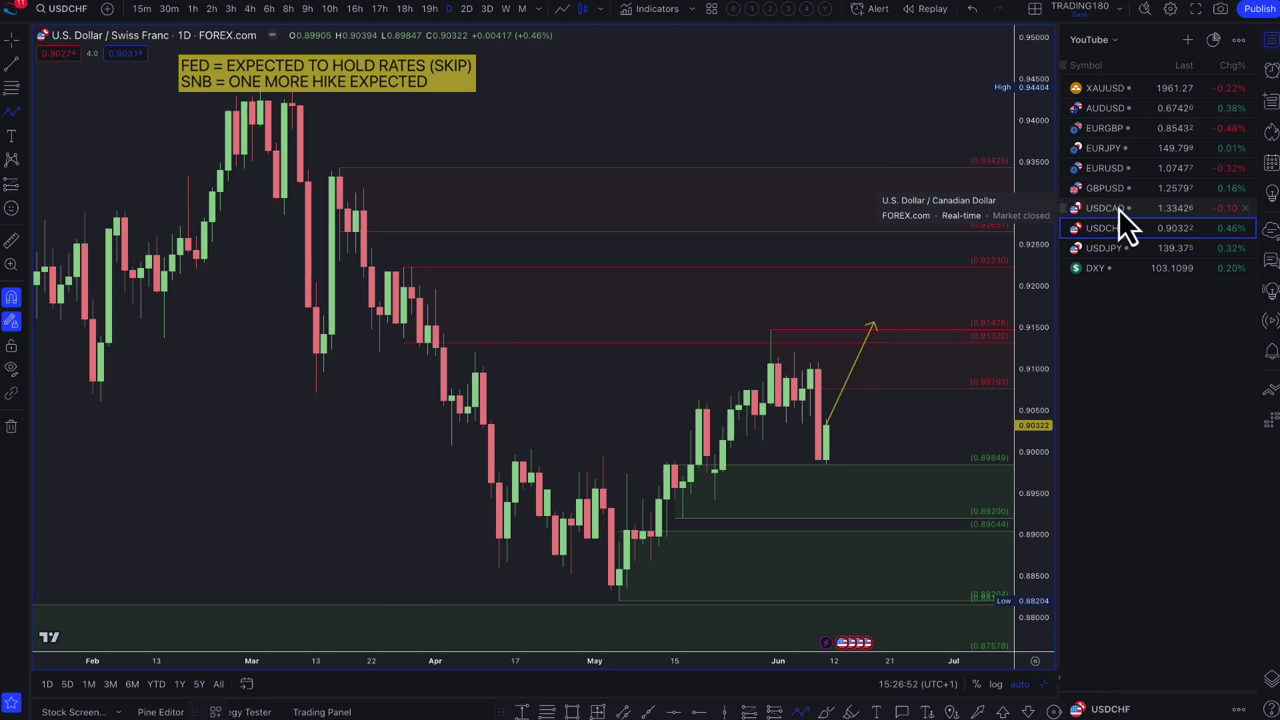
pyautogui.click(1121, 213)
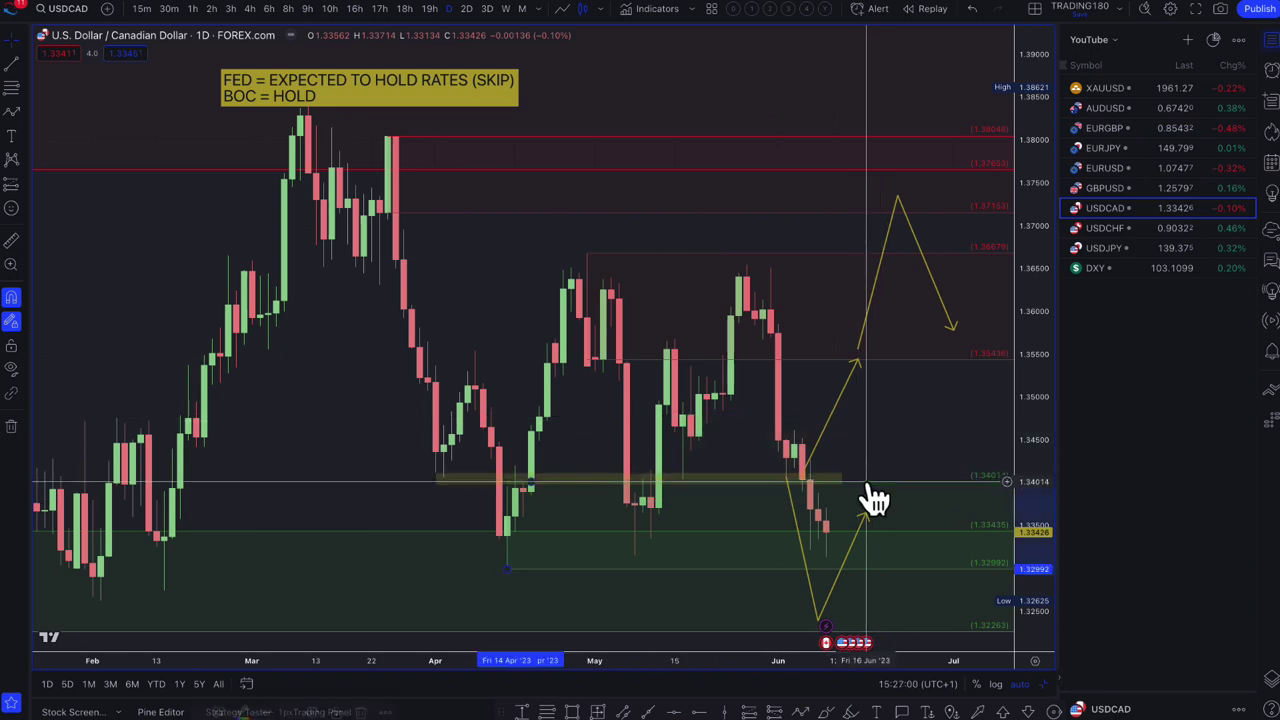
pyautogui.press('Delete')
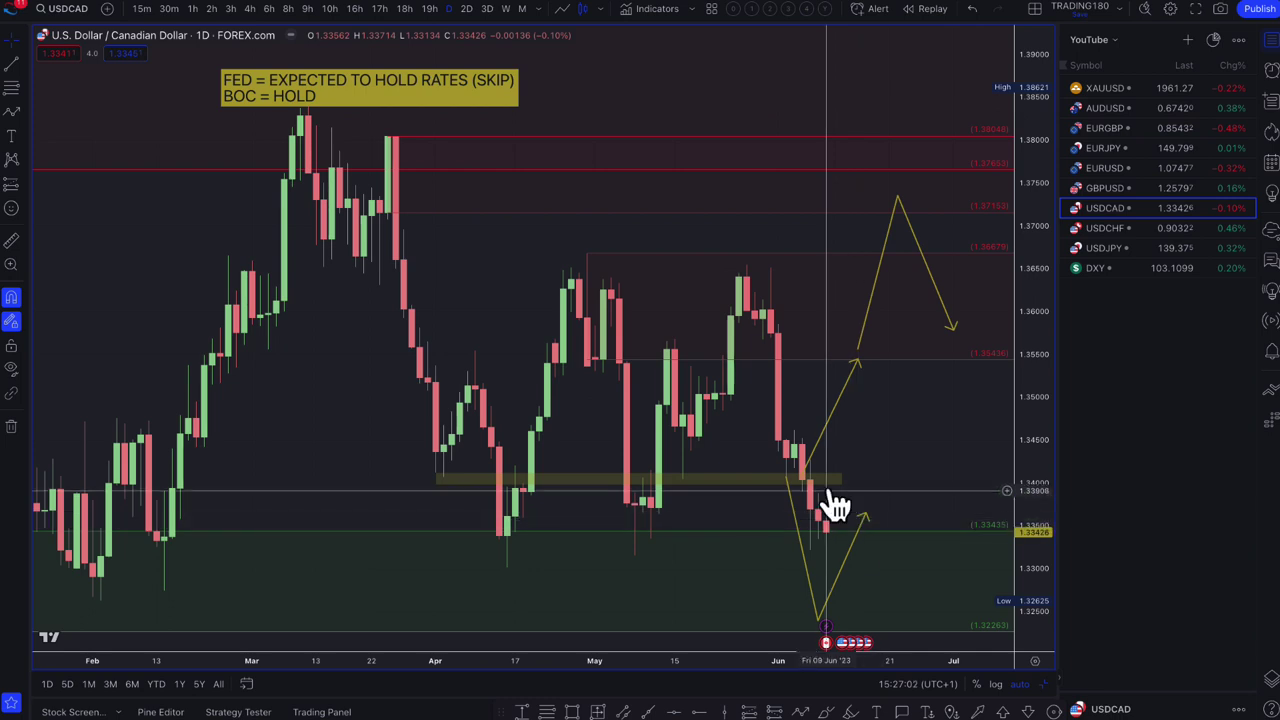
pyautogui.click(833, 479)
pyautogui.press('Delete')
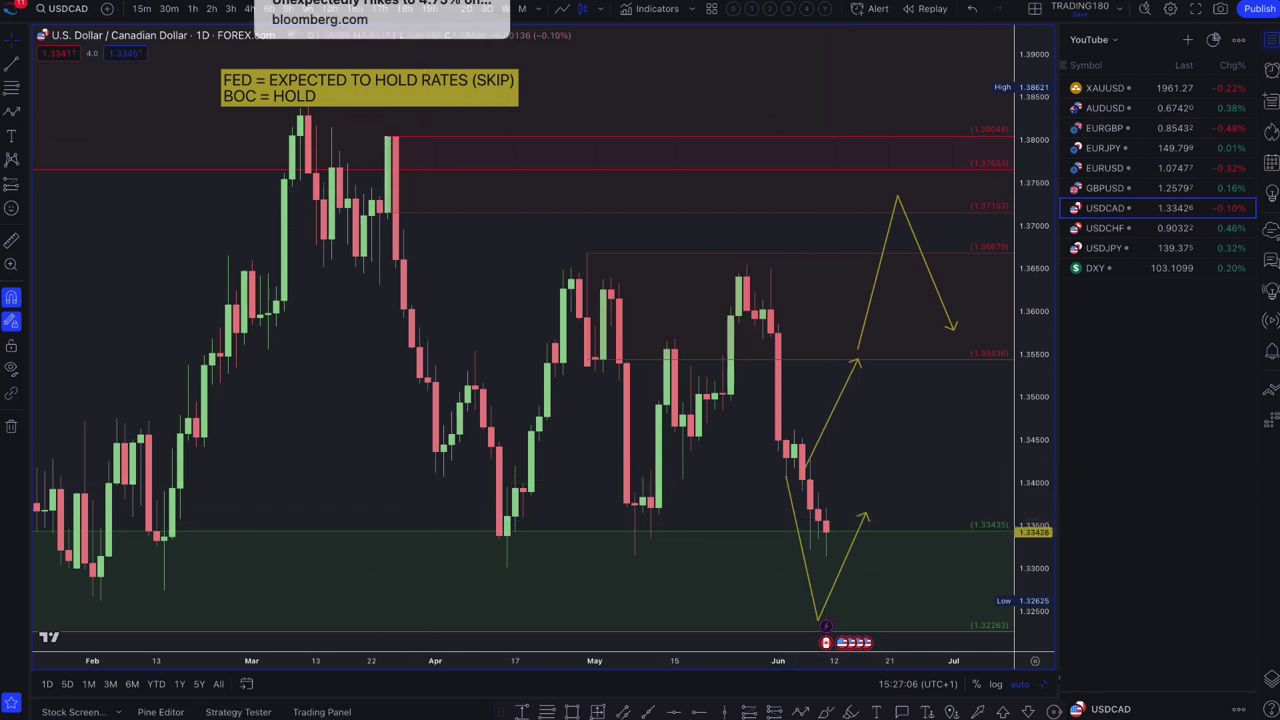
# Switch to the Bloomberg article on the Bank of Canada rate decision and read its headline and summary points.
pyautogui.click(300, 10)
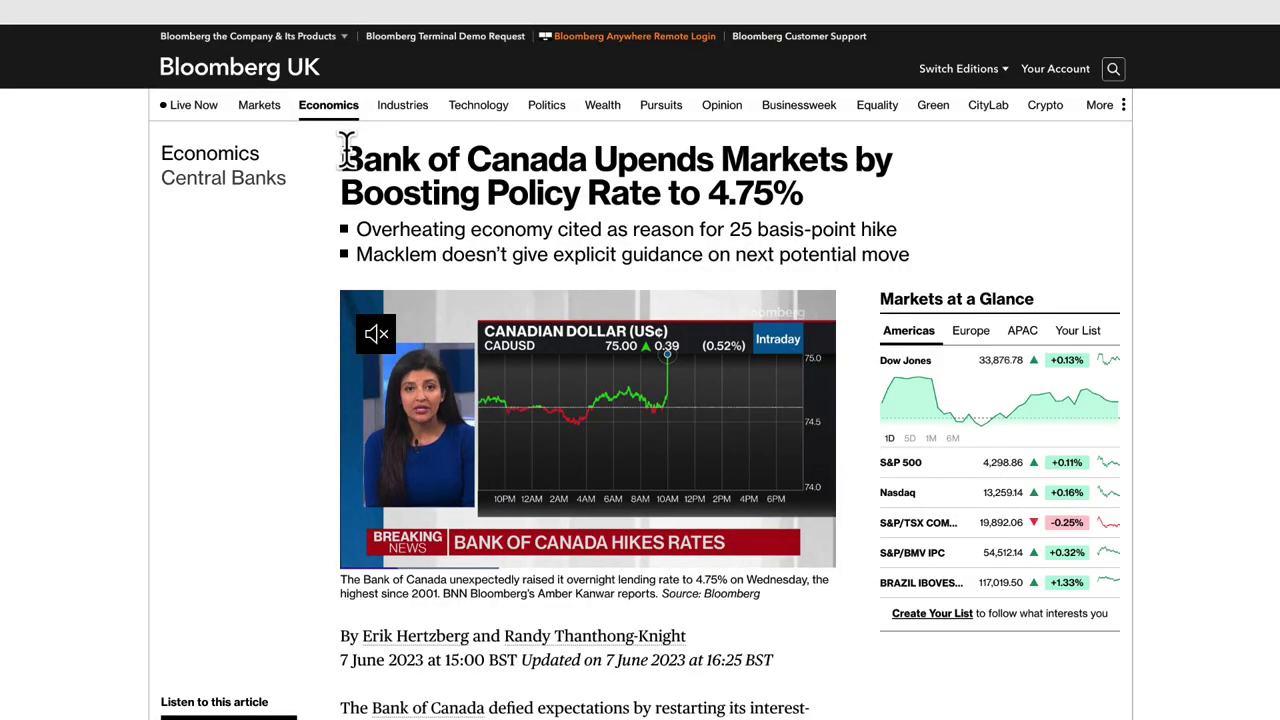
pyautogui.moveTo(342, 160); pyautogui.dragTo(695, 200)
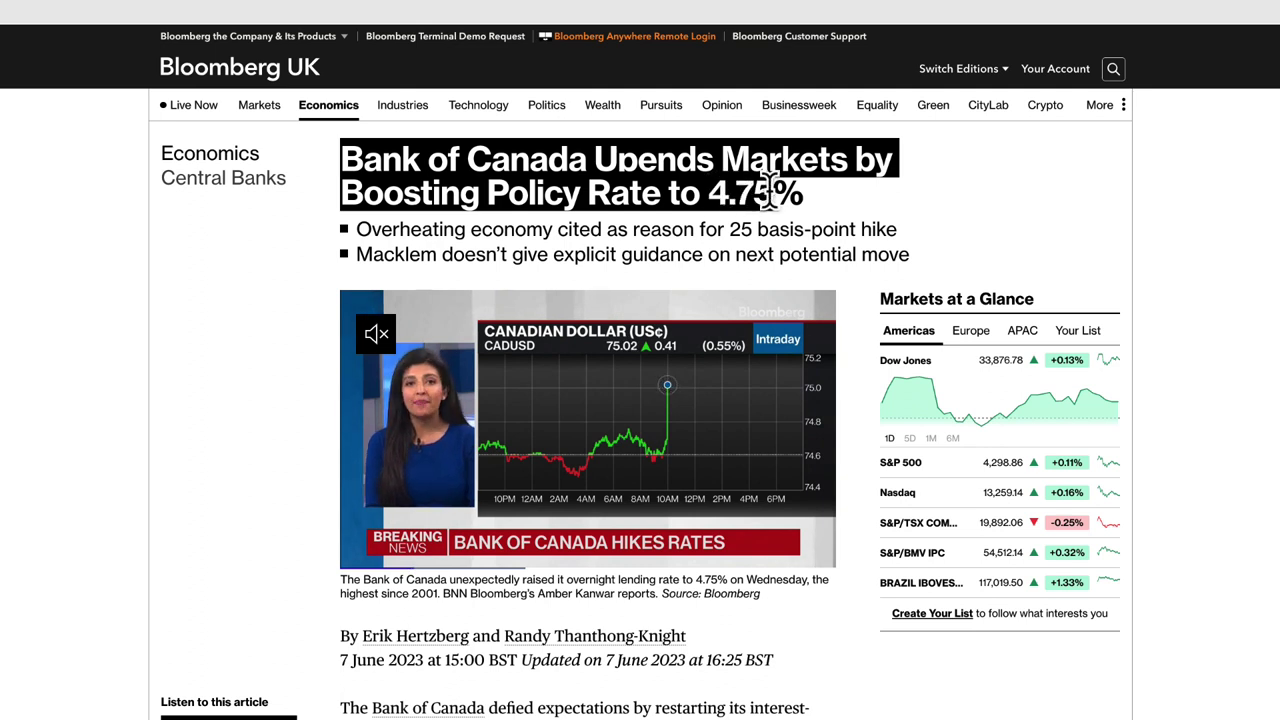
pyautogui.click(617, 172)
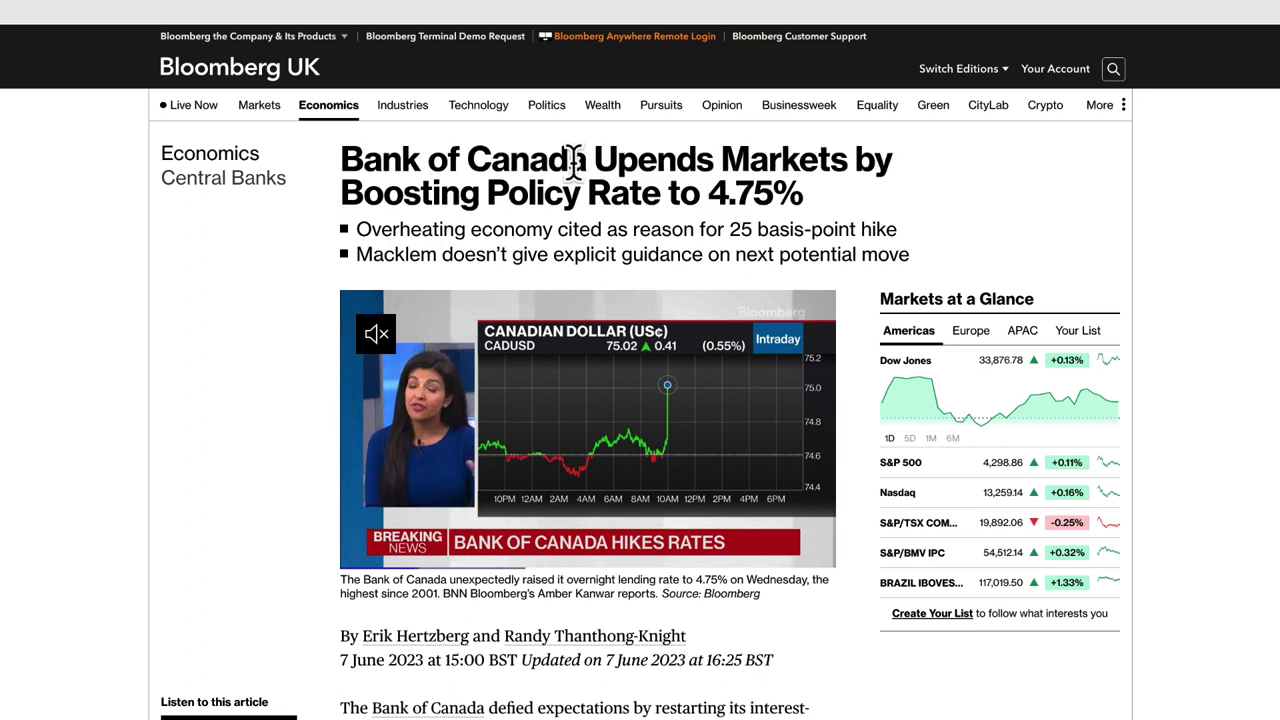
pyautogui.moveTo(582, 162); pyautogui.dragTo(515, 220)
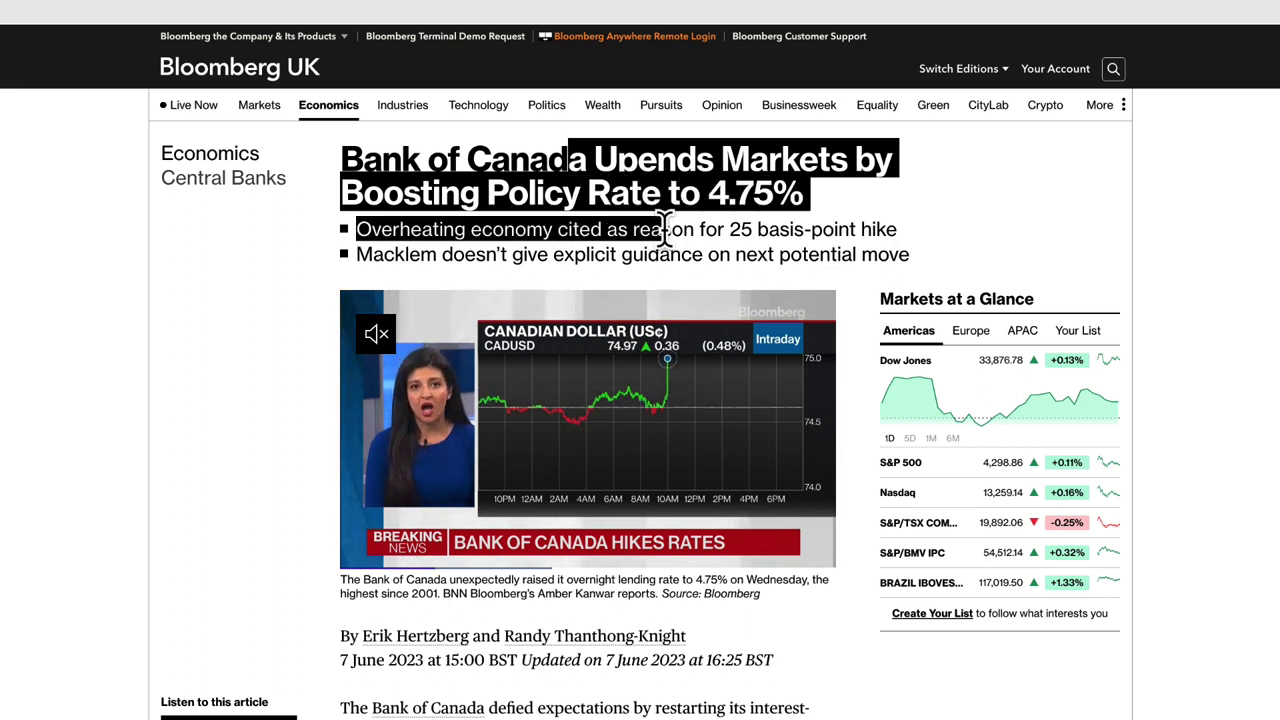
pyautogui.moveTo(853, 230); pyautogui.dragTo(617, 255)
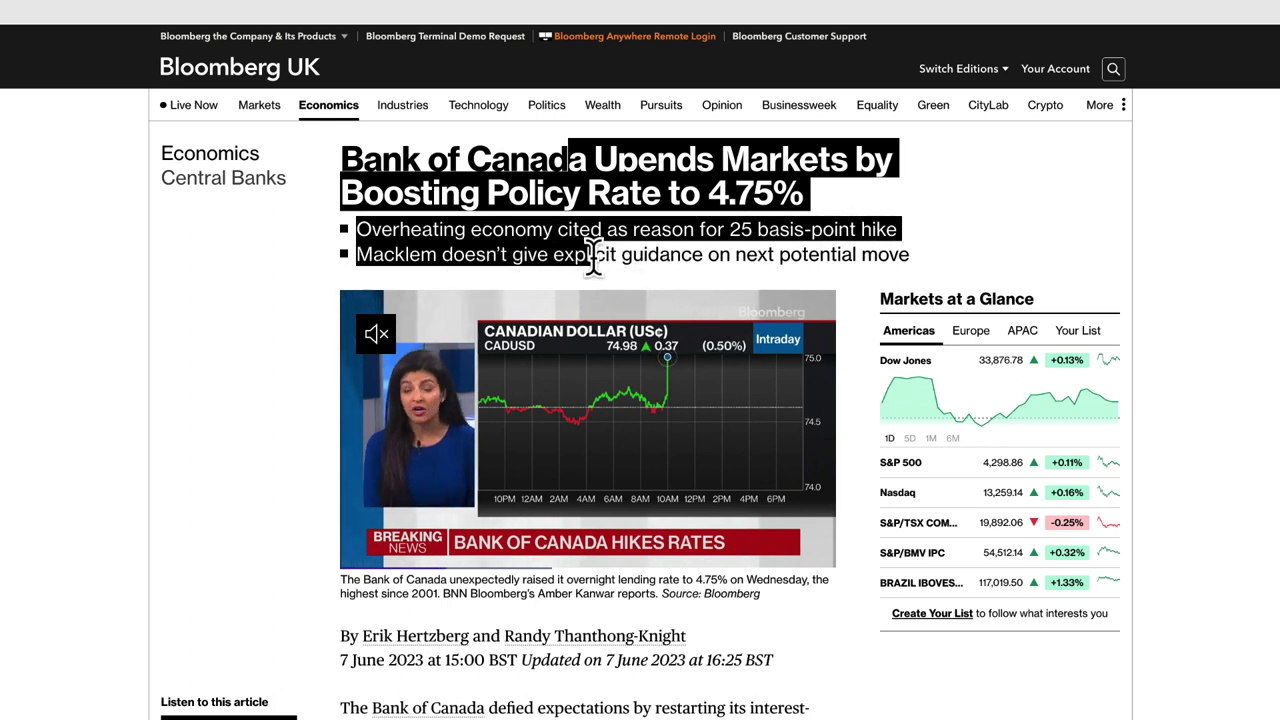
pyautogui.moveTo(686, 254); pyautogui.dragTo(845, 245)
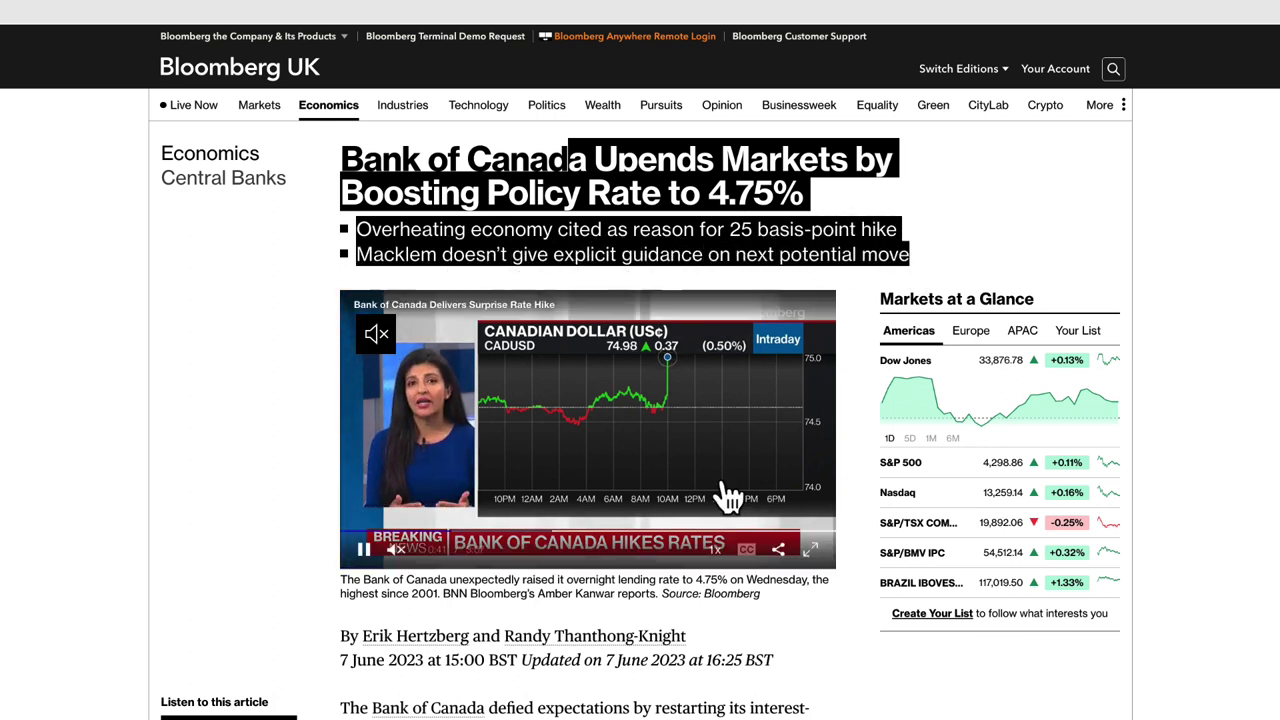
# Read the opening paragraph of the Bank of Canada article on restarting its rate tightening campaign.
pyautogui.scroll(-1, 728, 495)
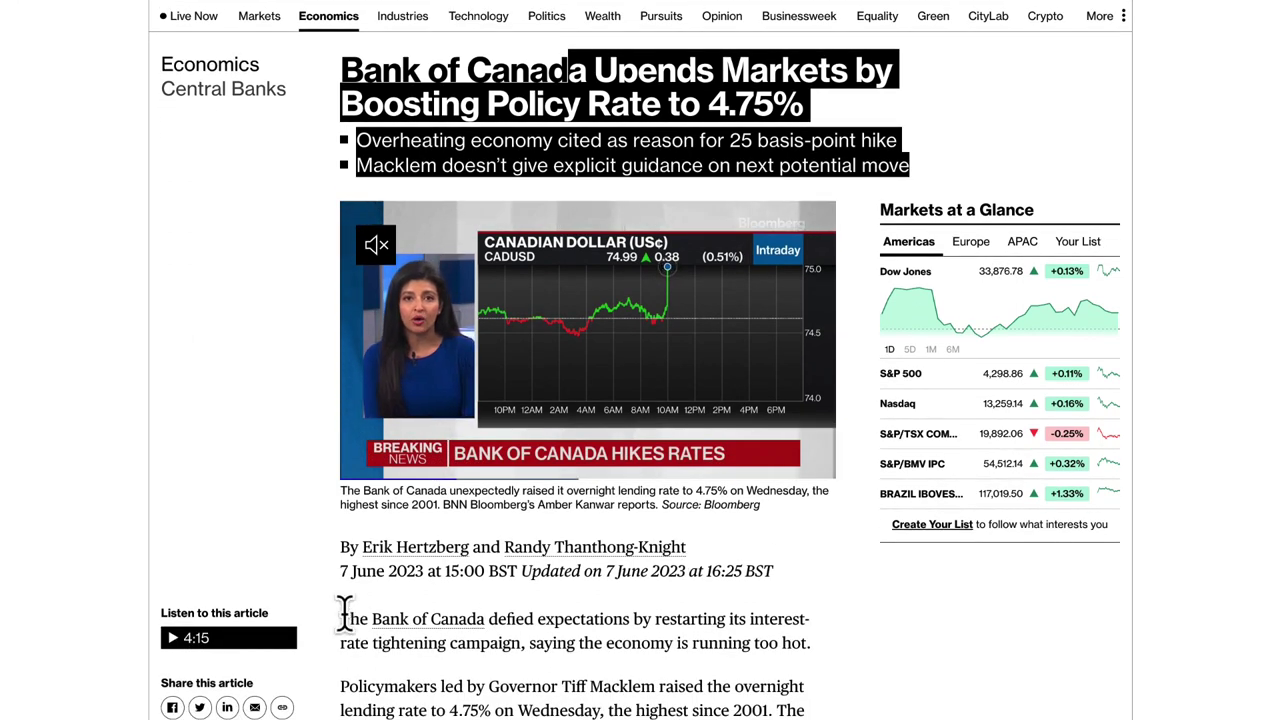
pyautogui.click(345, 612)
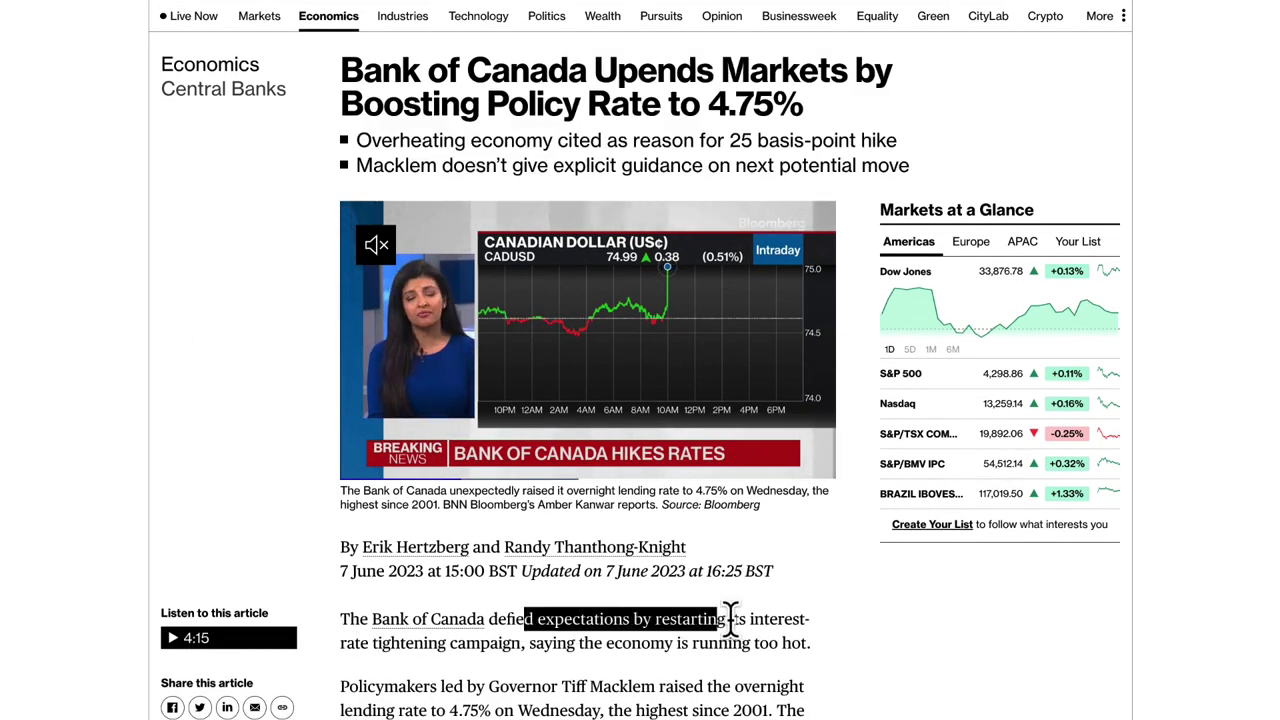
pyautogui.moveTo(737, 620); pyautogui.dragTo(380, 632)
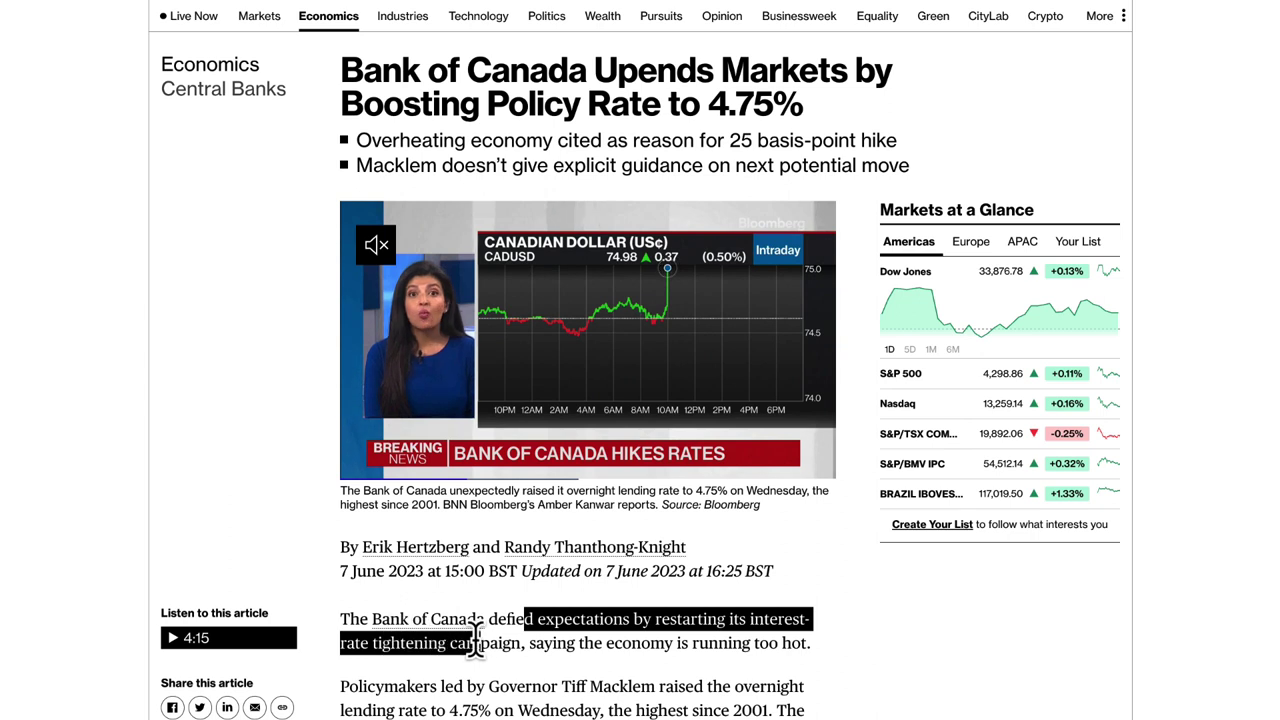
pyautogui.moveTo(617, 643); pyautogui.dragTo(815, 649)
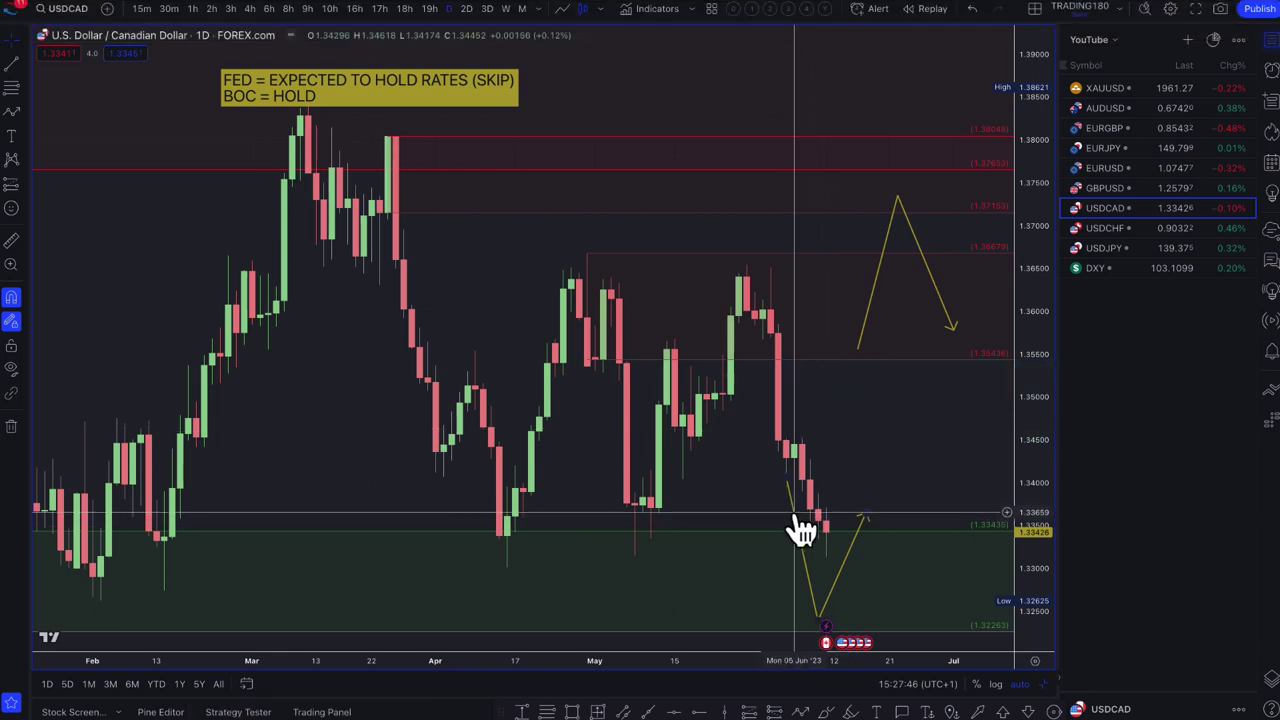
# Return to the USDCAD chart and reposition the lower projection path to start at about 1.3450 and bottom at about 1.3300.
pyautogui.moveTo(803, 529); pyautogui.dragTo(810, 486)
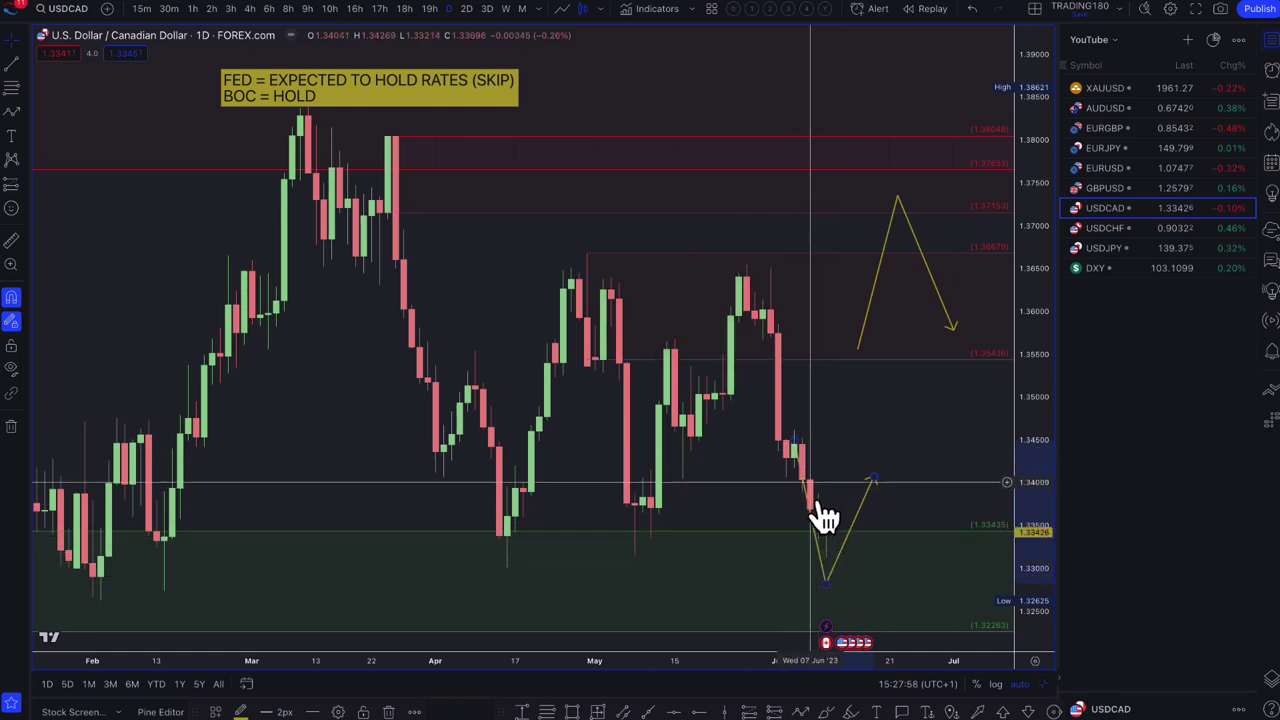
pyautogui.click(849, 557)
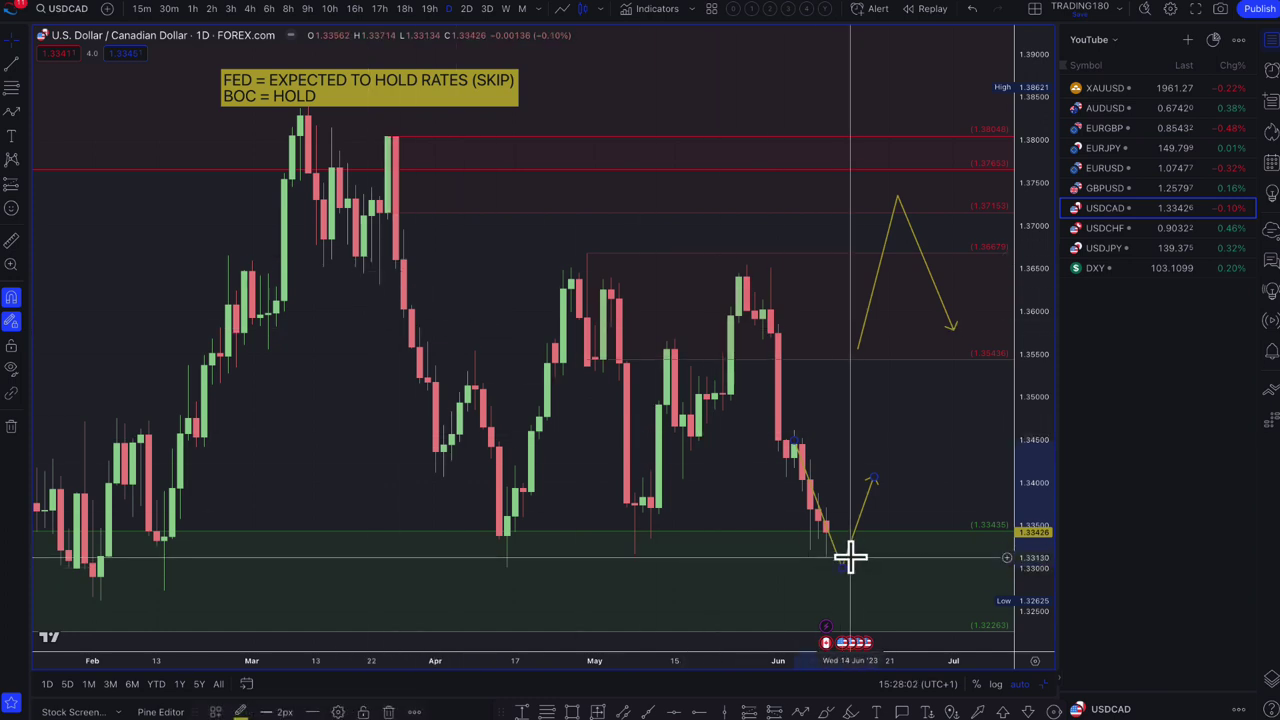
# Mark a zone from 1.34618 to 1.34296 over the early-June candles and set the lower edge of the 1.36679 supply zone to 1.35917.
pyautogui.scroll(-2, 850, 557)
pyautogui.scroll(-1, 849, 557)
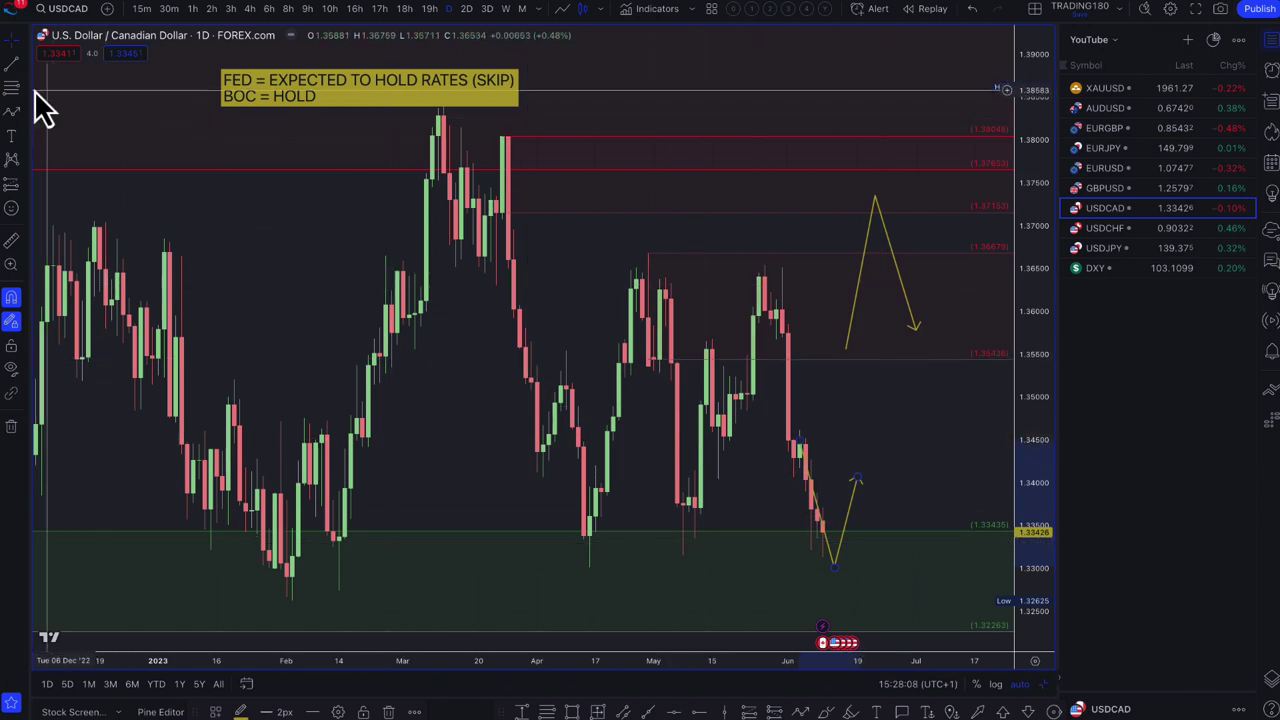
pyautogui.click(800, 460)
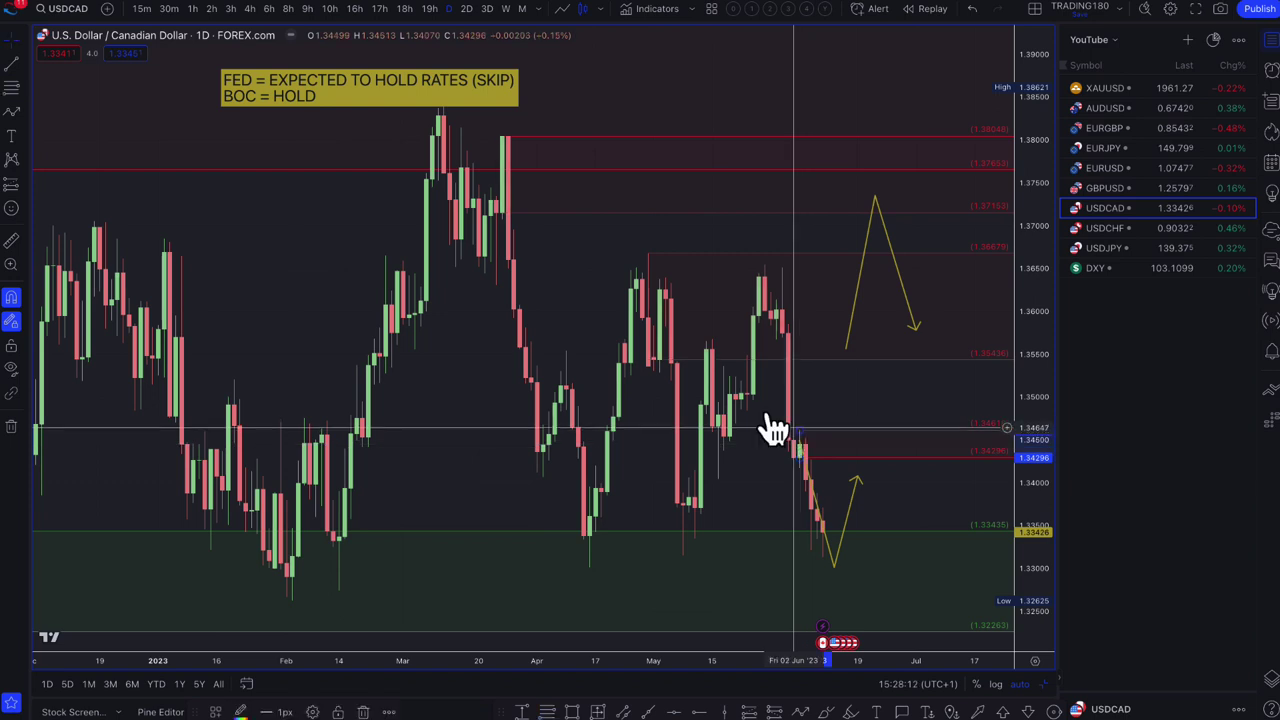
pyautogui.moveTo(757, 345); pyautogui.dragTo(778, 322)
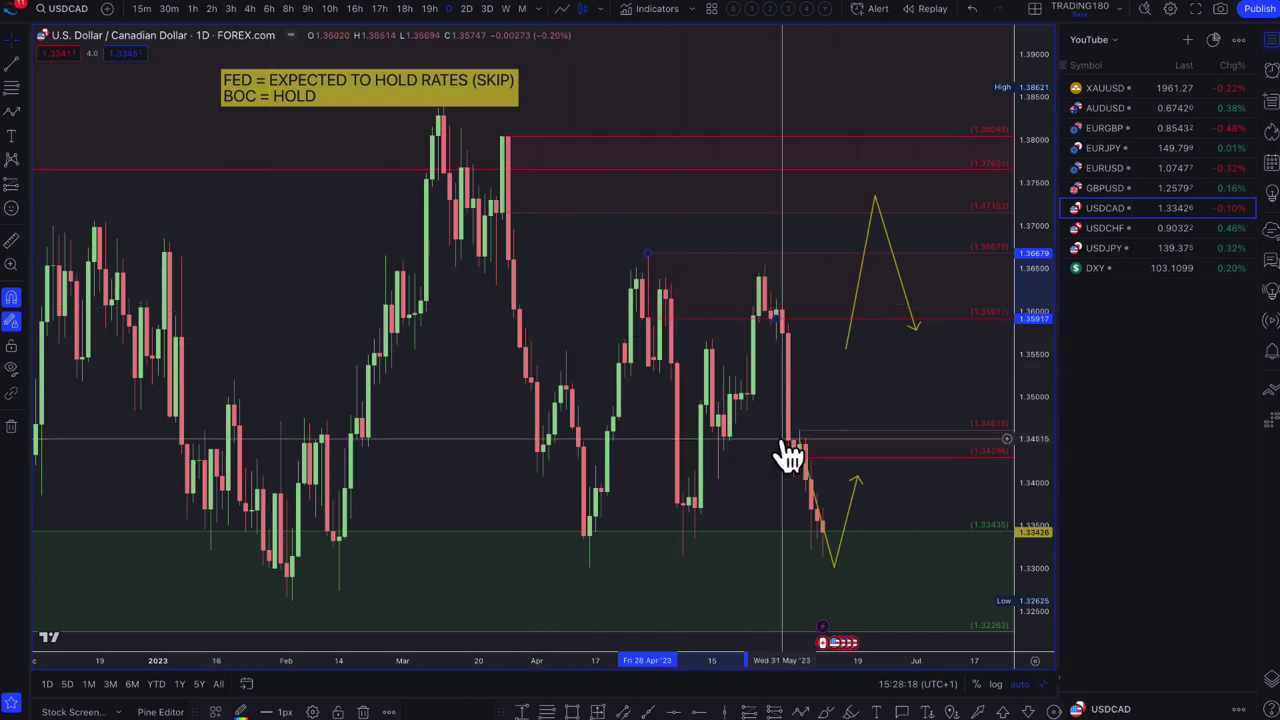
# Extend the lower path's rise to about 1.3450 on 20 Jun and add an arrow from there down to about 1.3300 in early July.
pyautogui.moveTo(860, 480); pyautogui.dragTo(862, 441)
pyautogui.click(12, 116)
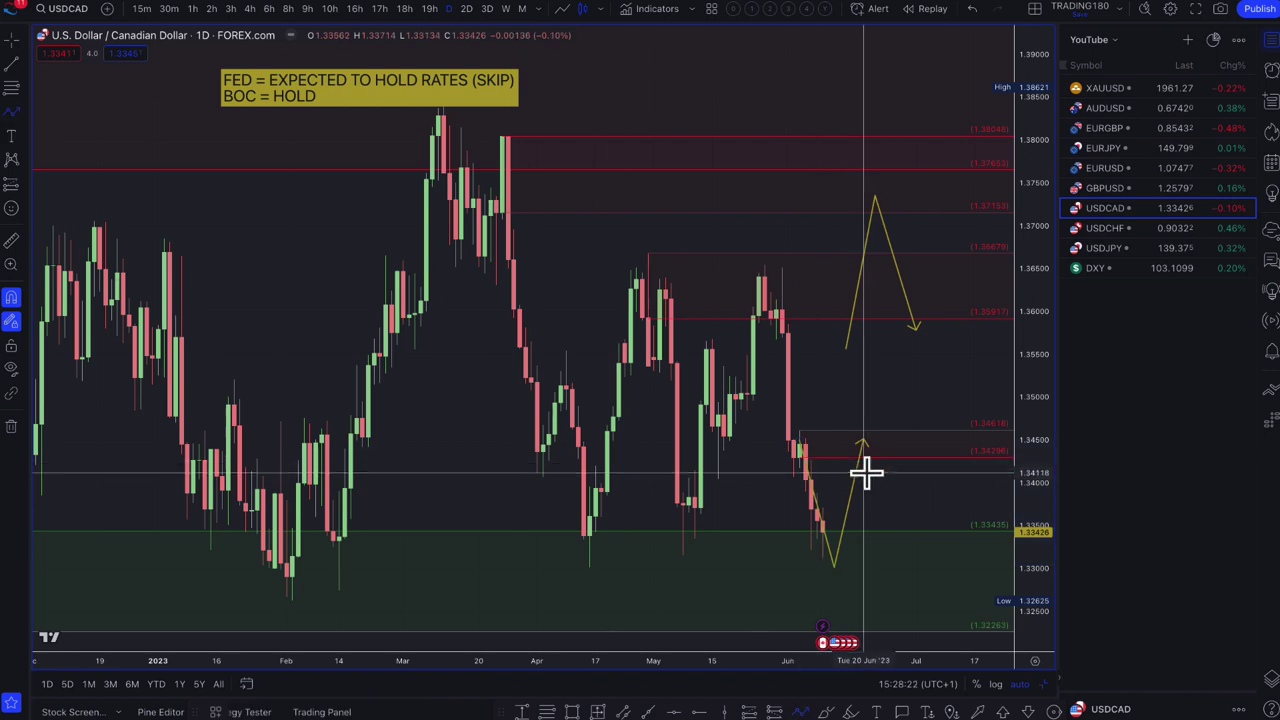
pyautogui.click(862, 441)
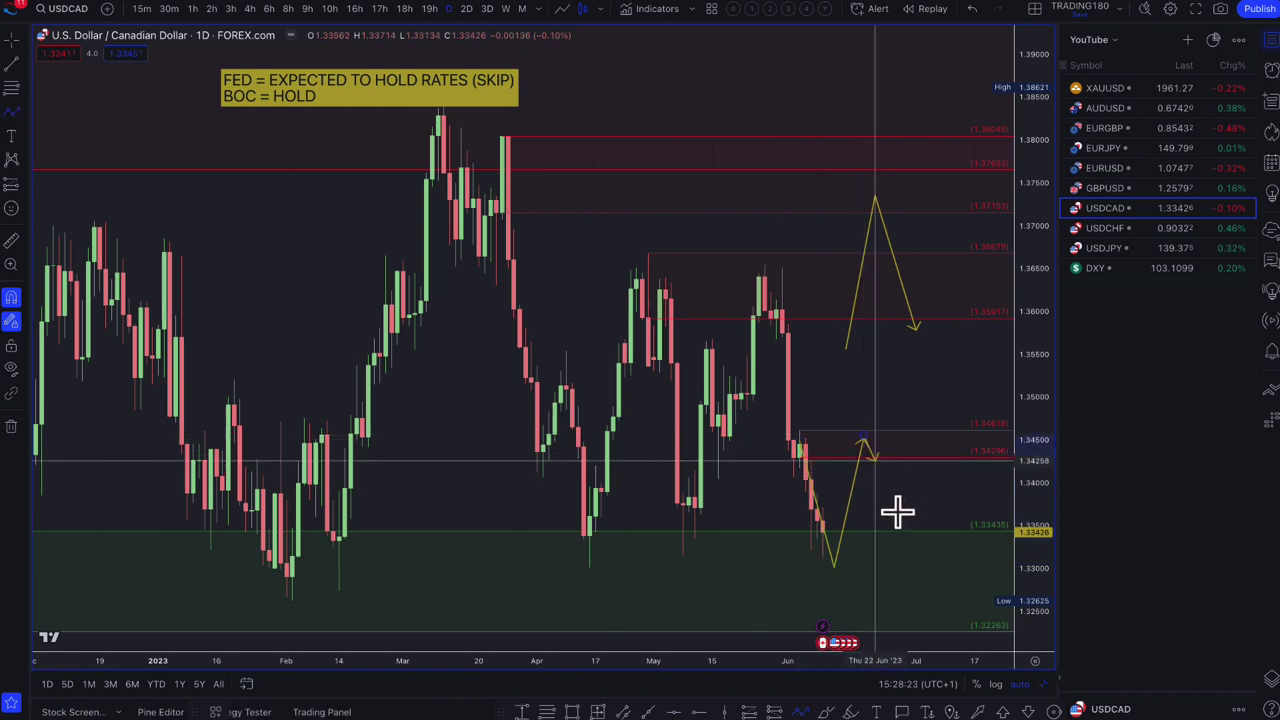
pyautogui.click(916, 566)
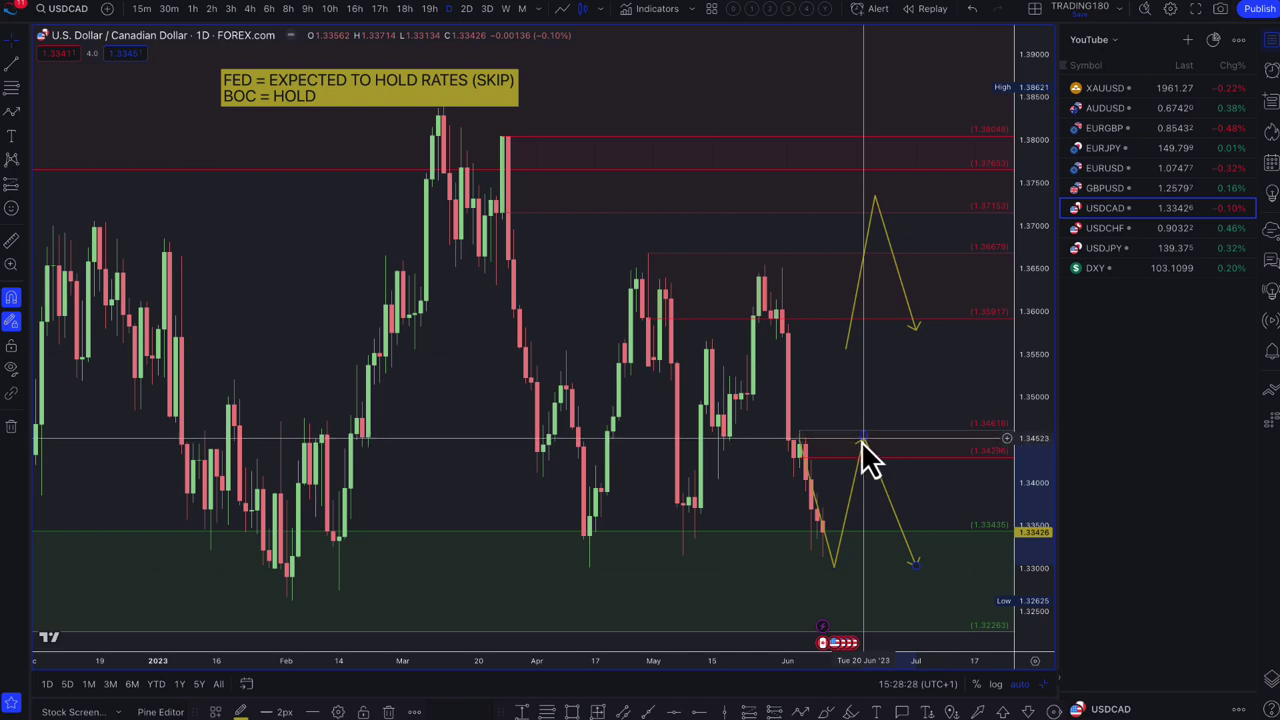
# Draw a horizontal arrow from mid-December to early July and lower it to about 1.3235, just above the demand zone's lower edge.
pyautogui.scroll(-5, 823, 520)
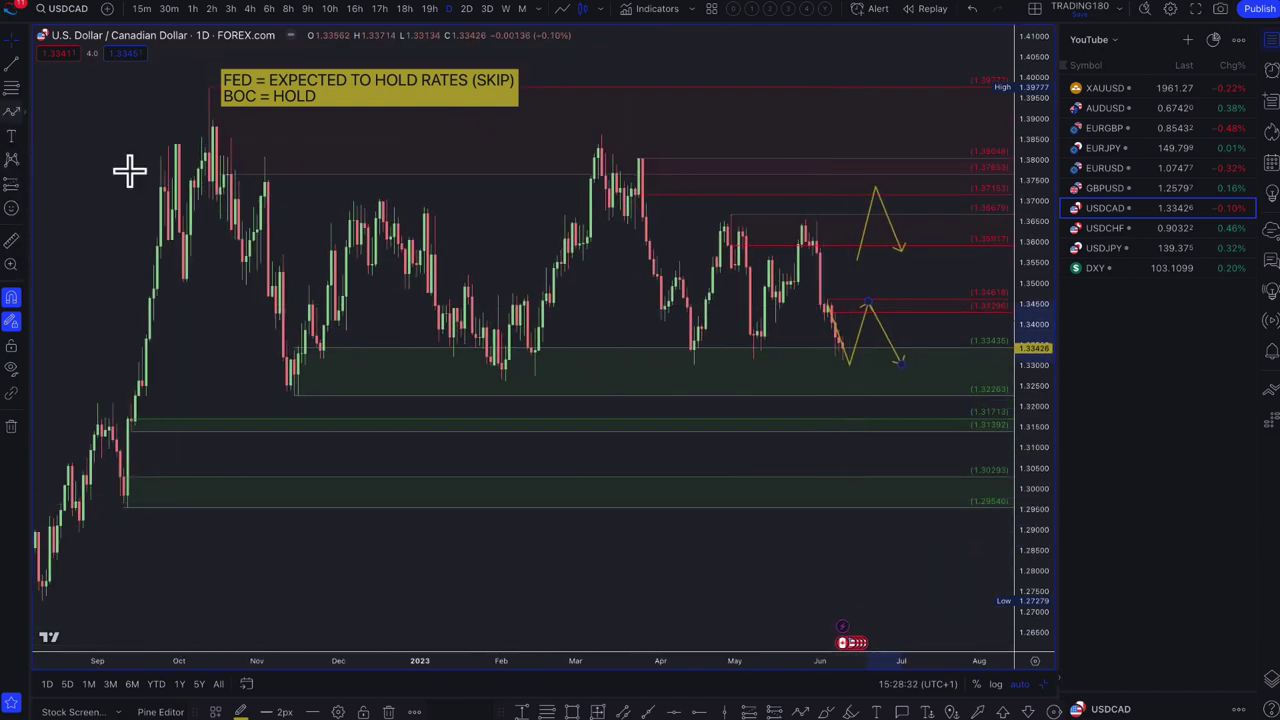
pyautogui.click(371, 360)
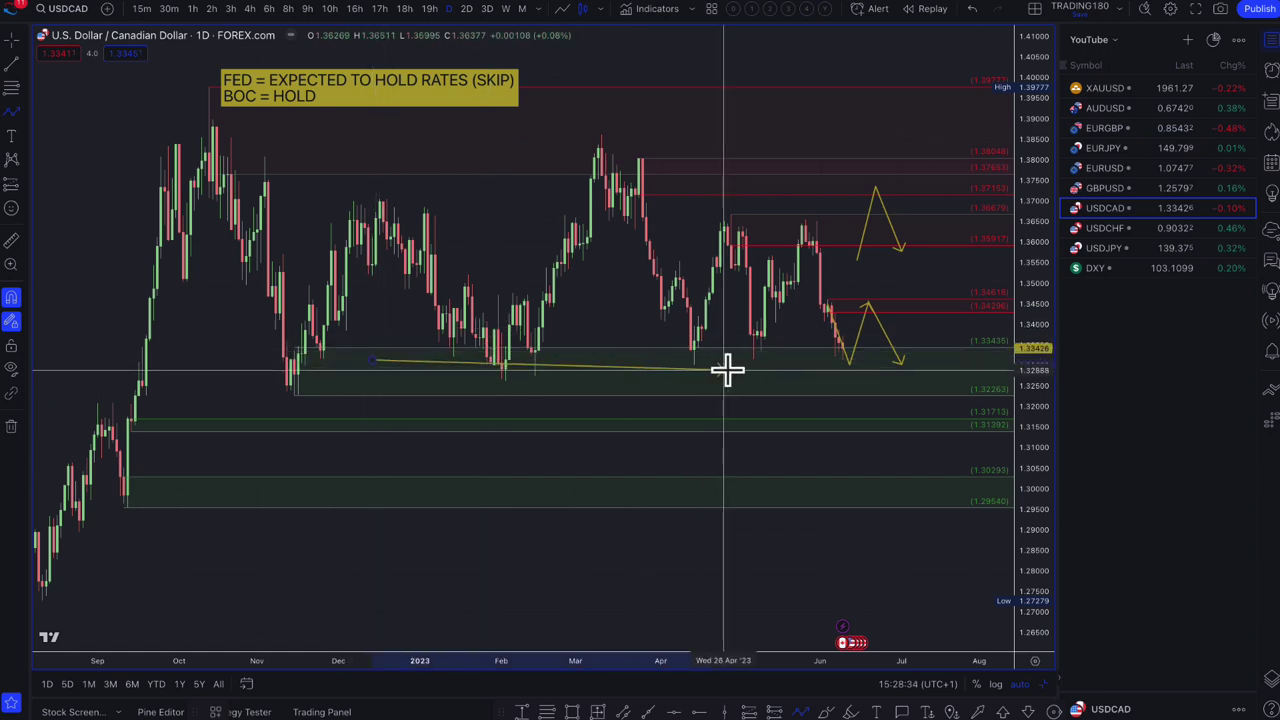
pyautogui.click(916, 360)
pyautogui.moveTo(717, 374); pyautogui.dragTo(725, 398)
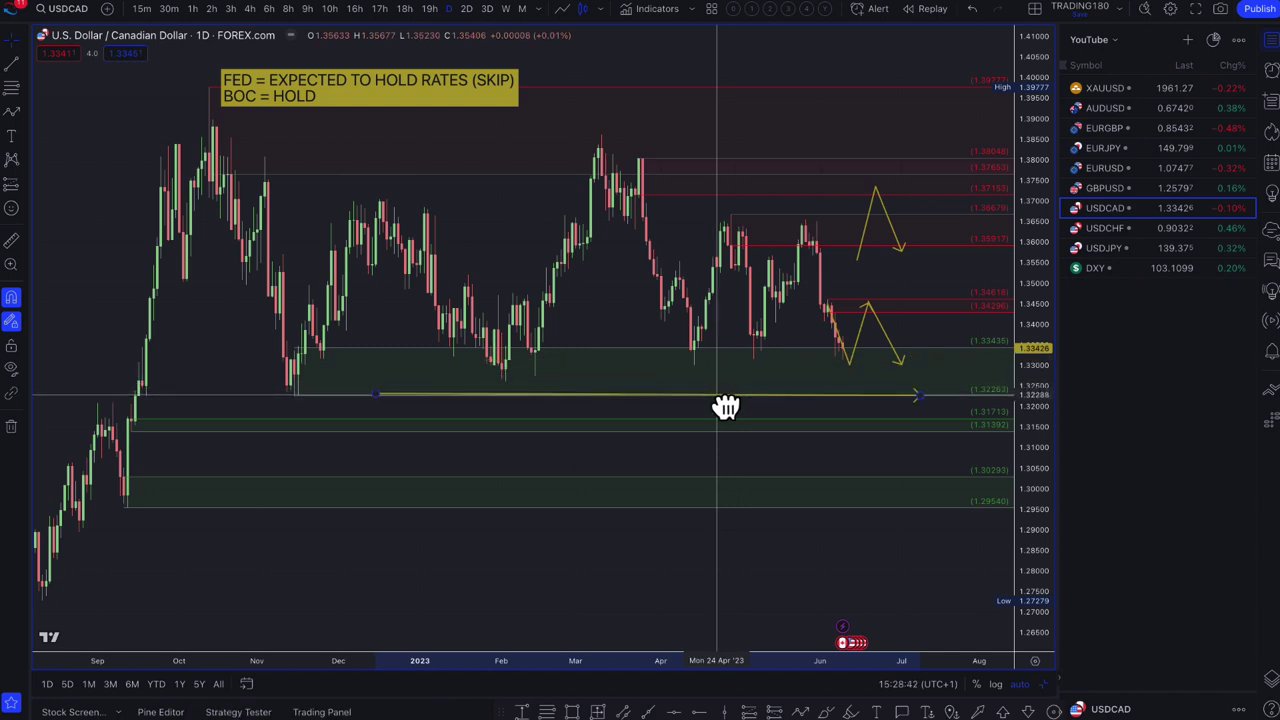
pyautogui.moveTo(726, 405)
pyautogui.mouseDown()
pyautogui.moveTo(724, 390)
pyautogui.moveTo(726, 404)
pyautogui.mouseUp()
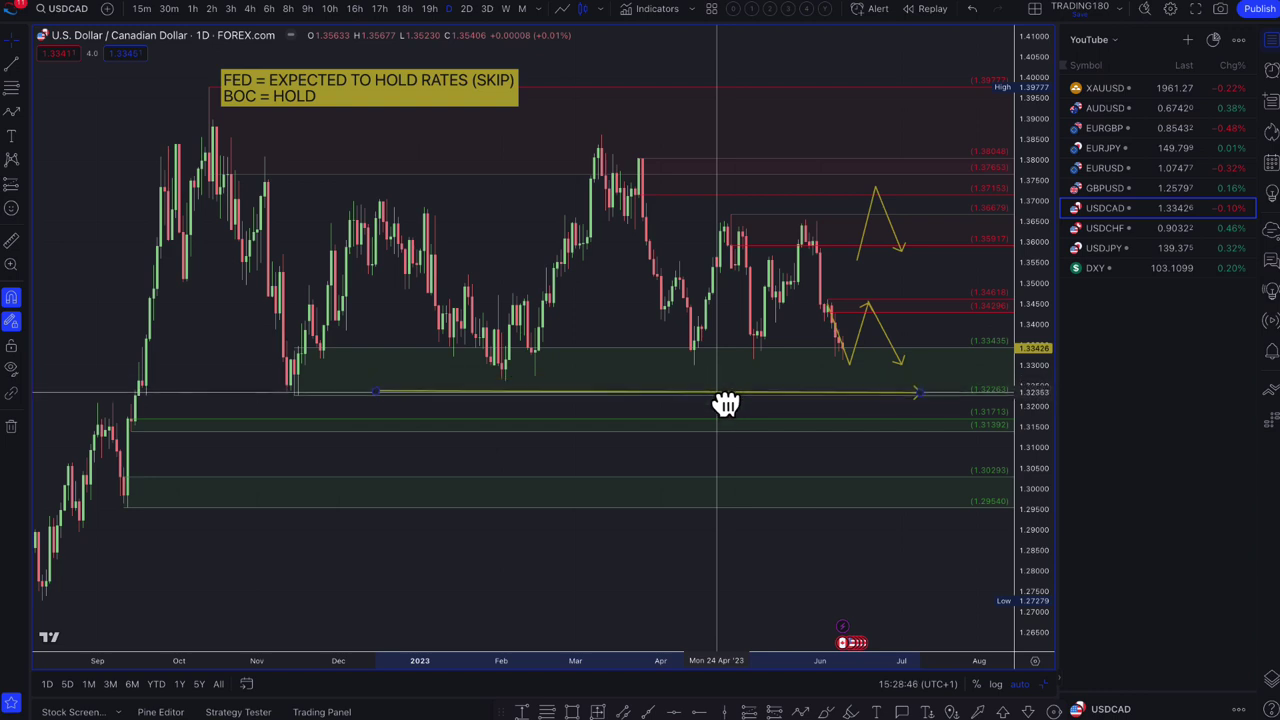
pyautogui.moveTo(726, 405); pyautogui.dragTo(726, 404)
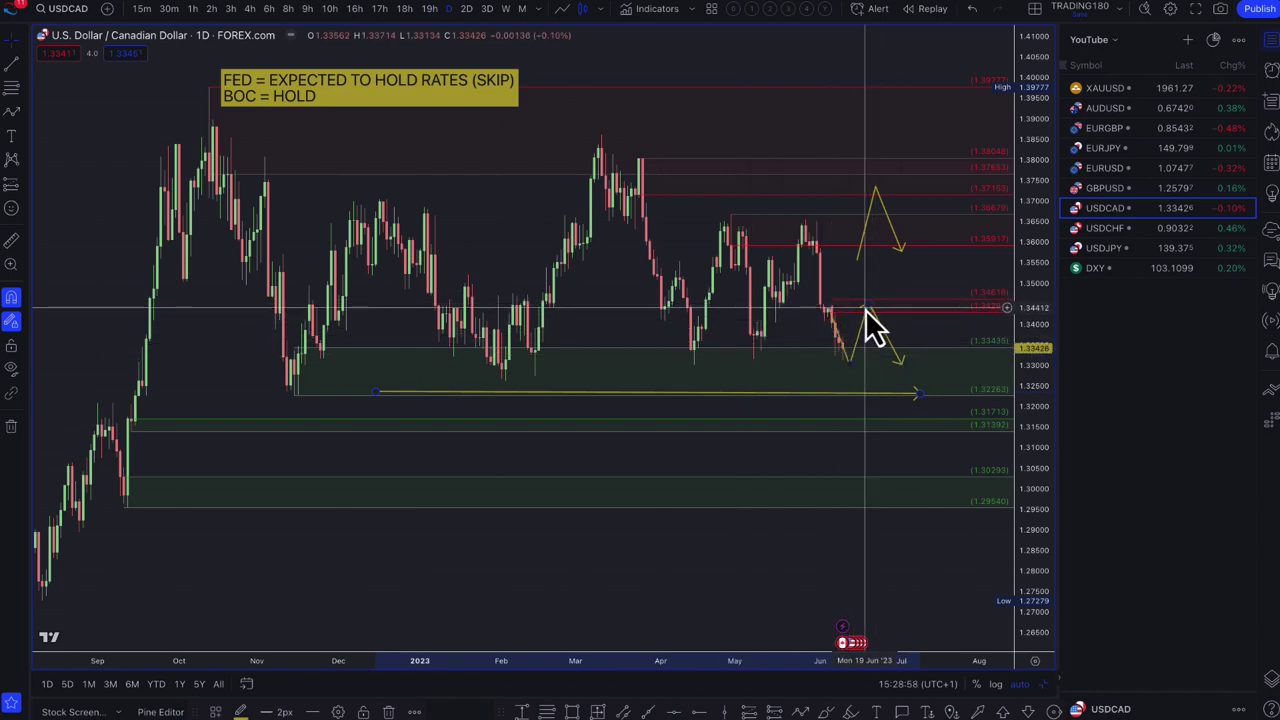
pyautogui.moveTo(866, 308); pyautogui.dragTo(852, 352)
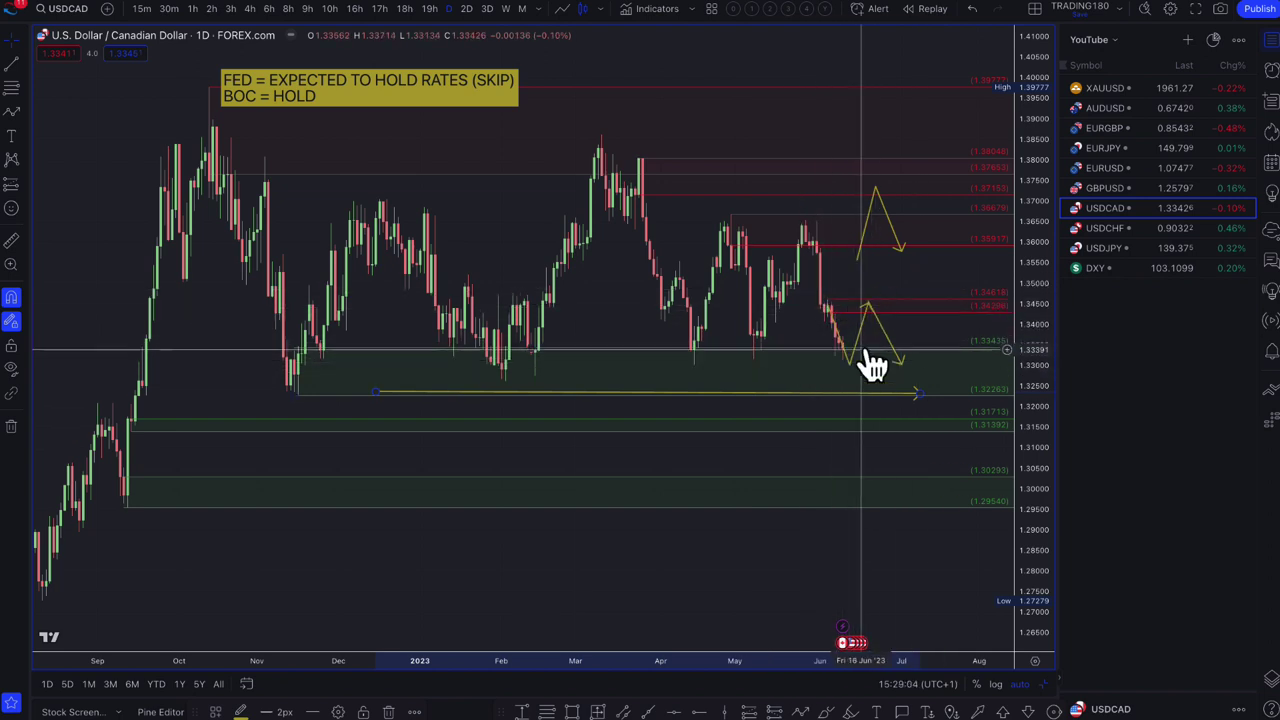
pyautogui.scroll(2, 766, 329)
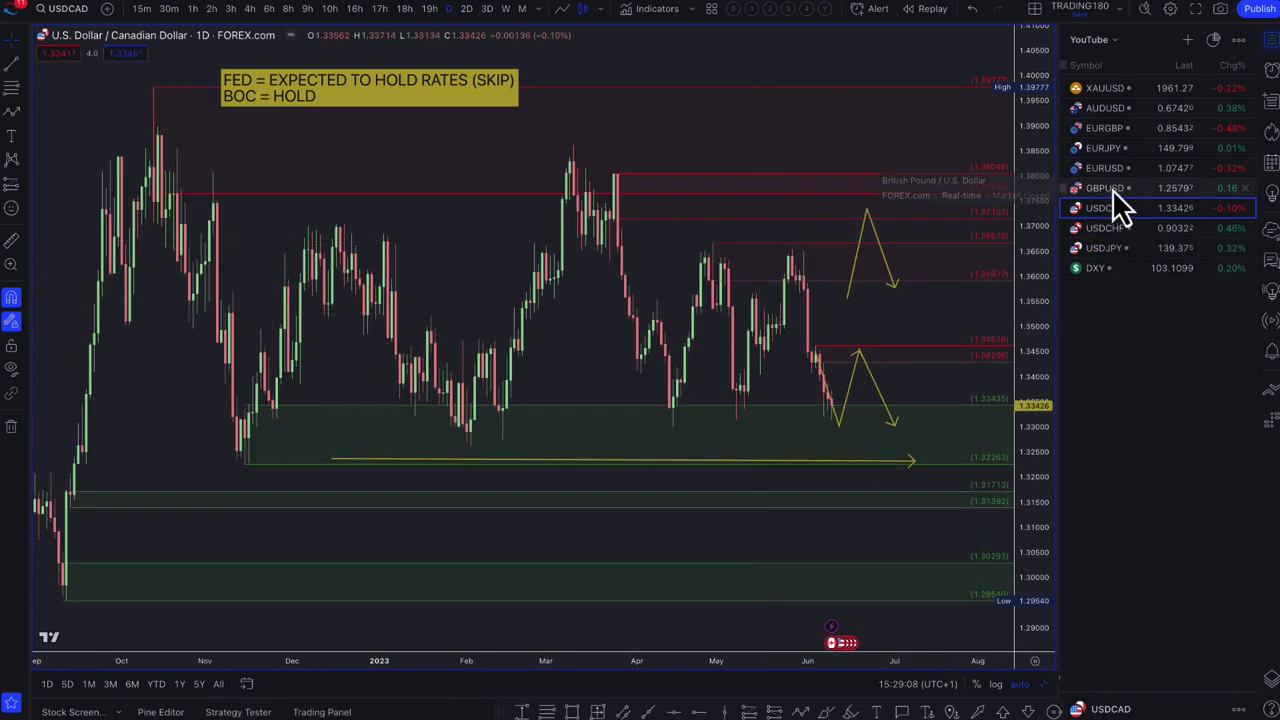
# Open the GBPUSD chart and delete the two old projection paths around the latest candles.
pyautogui.click(1114, 190)
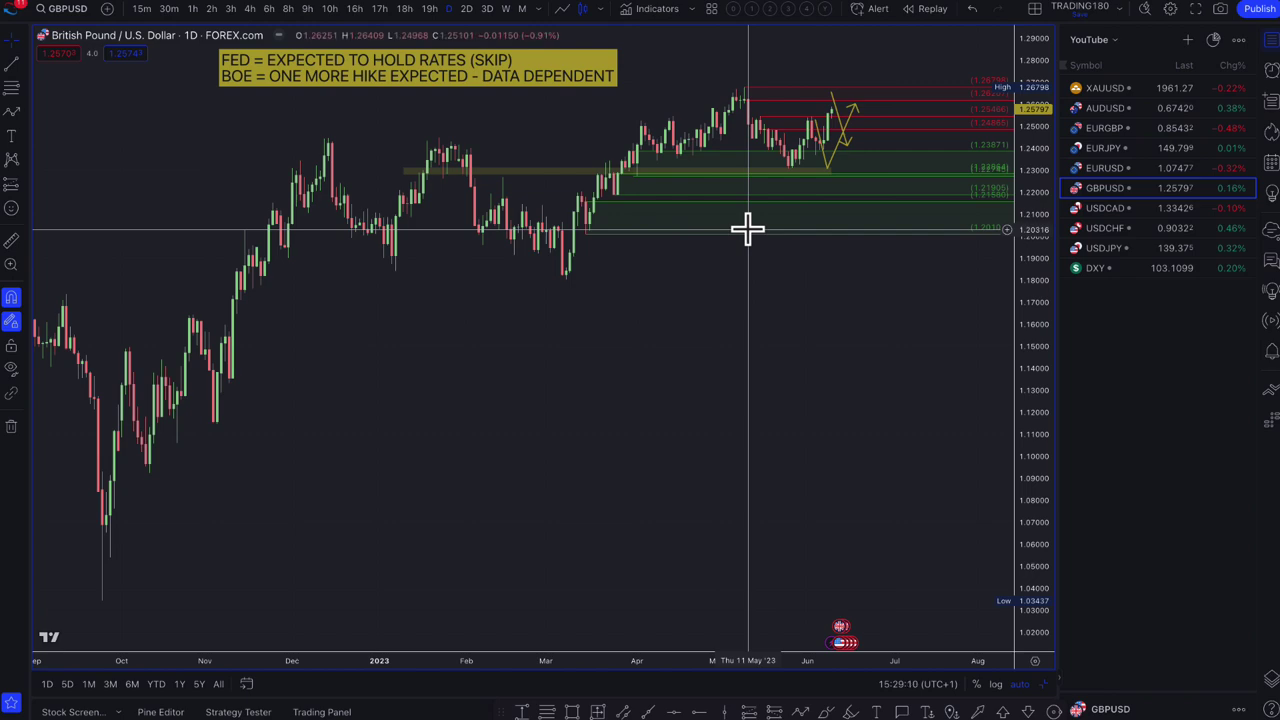
pyautogui.scroll(6, 748, 230)
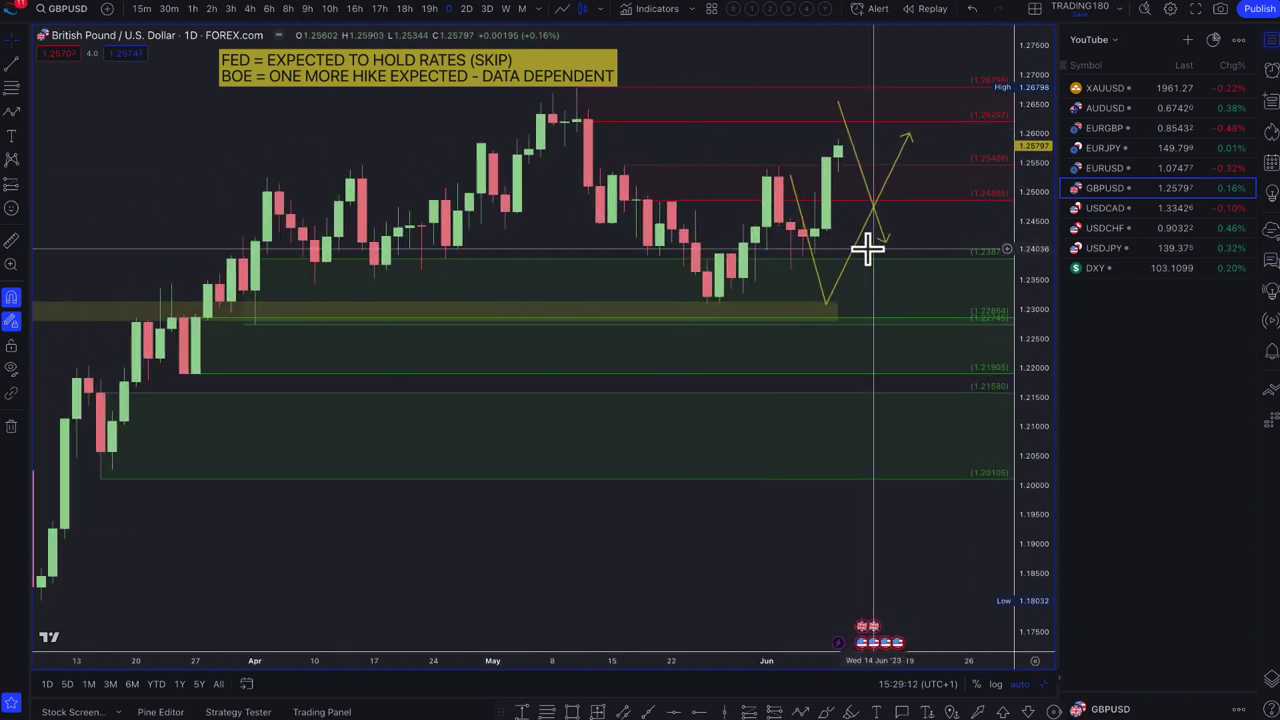
pyautogui.scroll(-3, 828, 277)
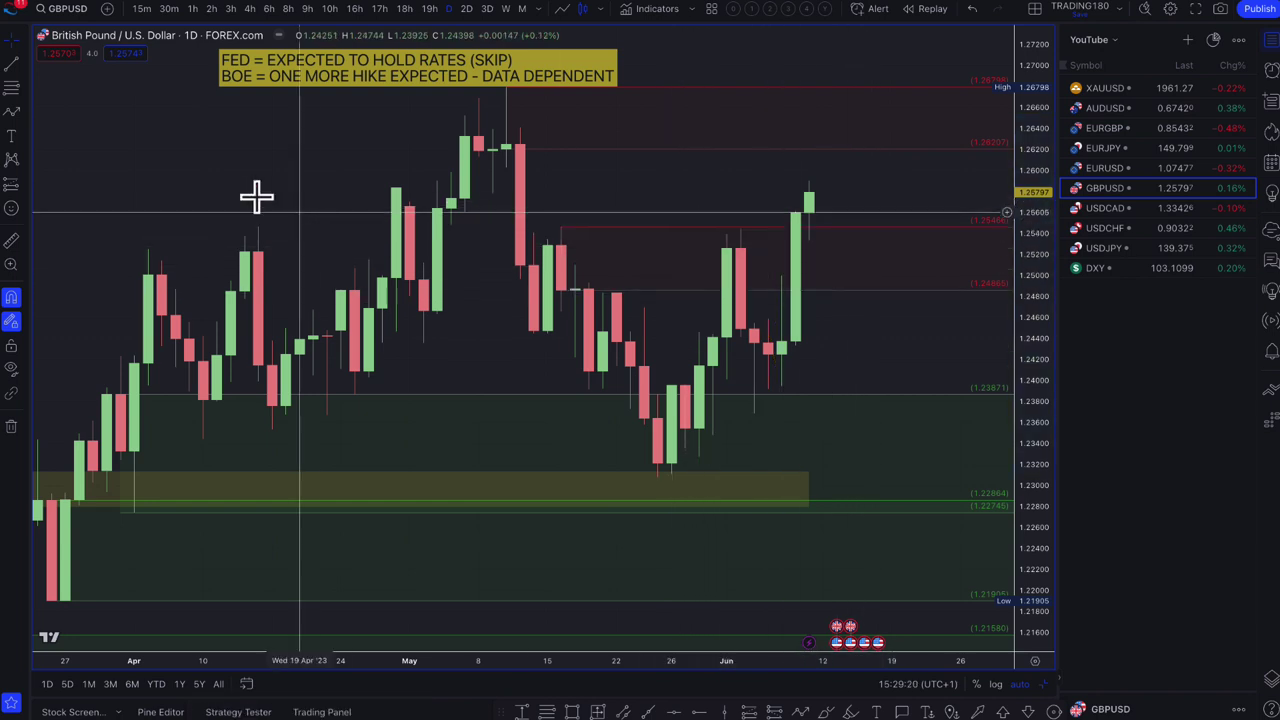
# Trace the early-June drop to about 1.237 and the rally to about 1.259 with a path arrow, and delete the supply zone from 1.25466 to 1.24865.
pyautogui.click(739, 232)
pyautogui.click(753, 410)
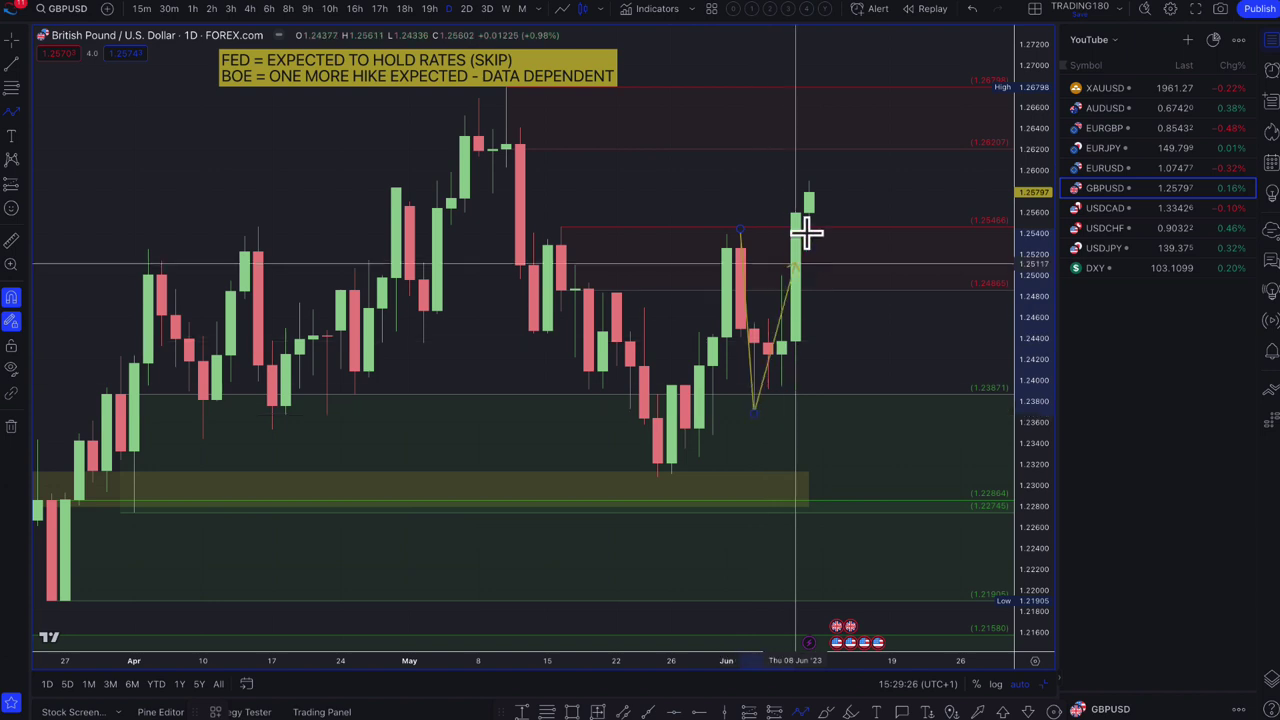
pyautogui.doubleClick(809, 181)
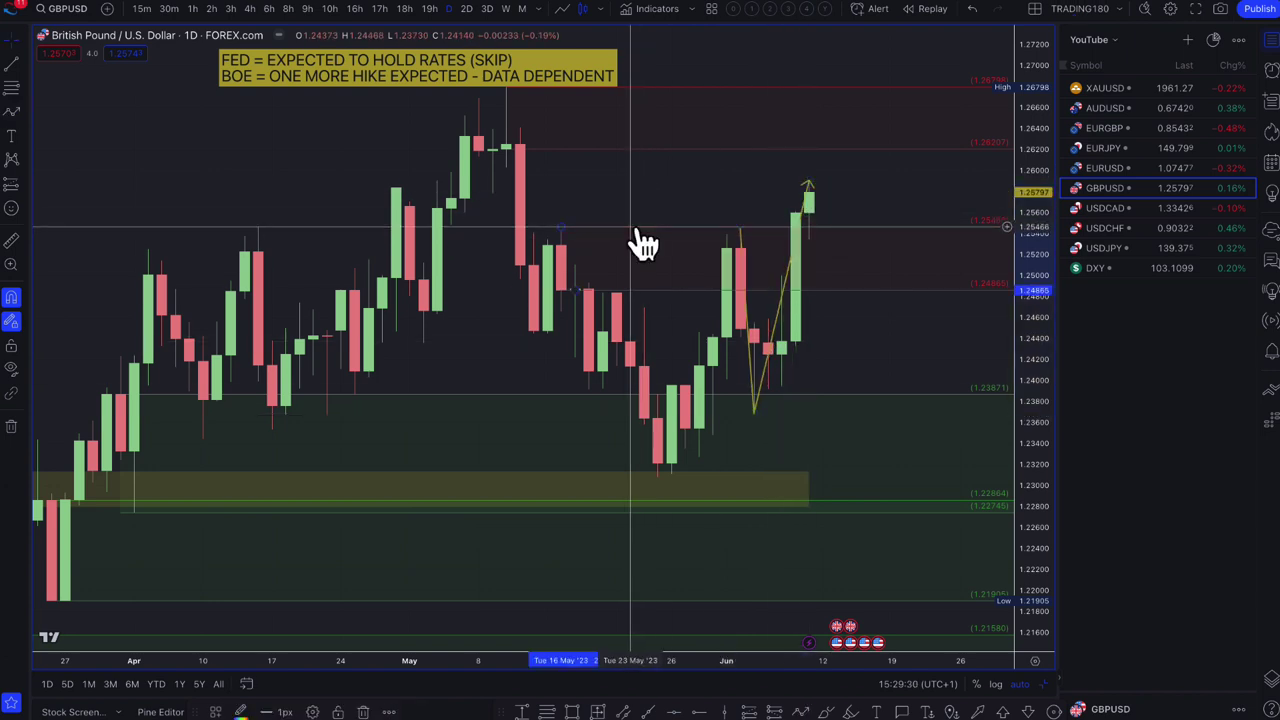
pyautogui.click(634, 226)
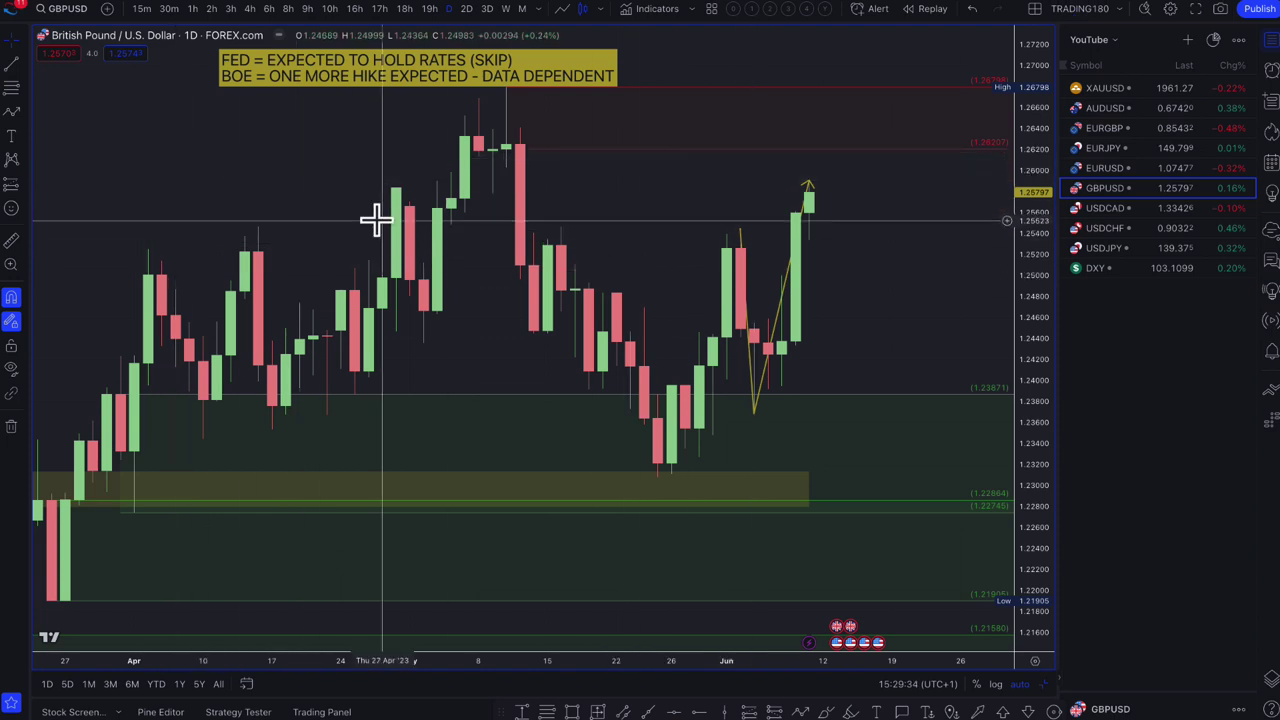
pyautogui.scroll(-1, 376, 219)
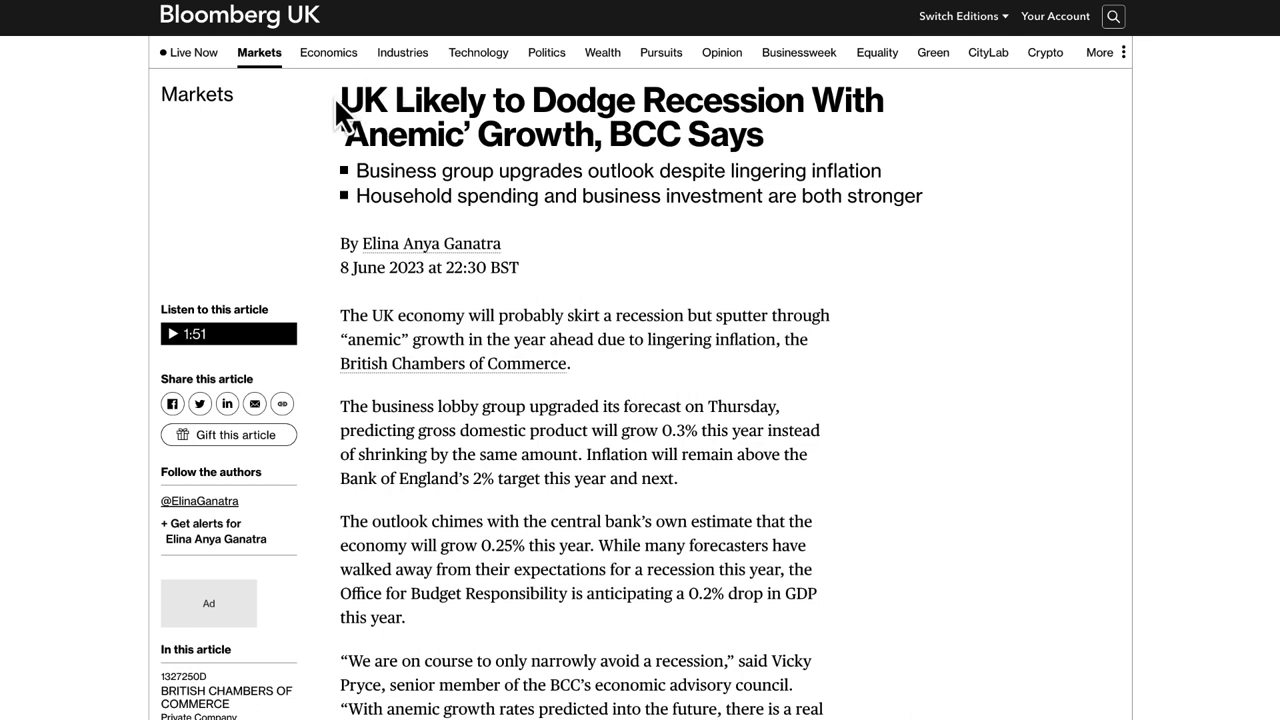
# Read the headline, summary points and opening paragraph of the Bloomberg article on the UK dodging recession.
pyautogui.moveTo(337, 101); pyautogui.dragTo(728, 145)
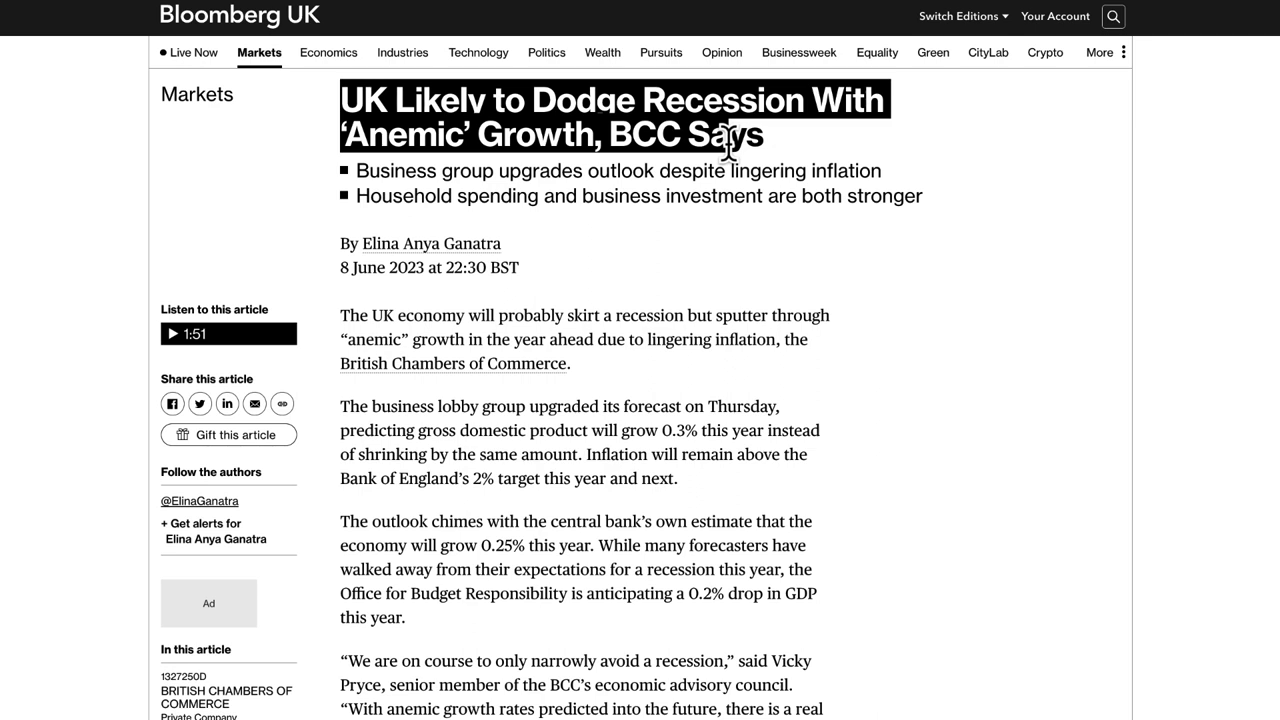
pyautogui.moveTo(740, 140); pyautogui.dragTo(712, 253)
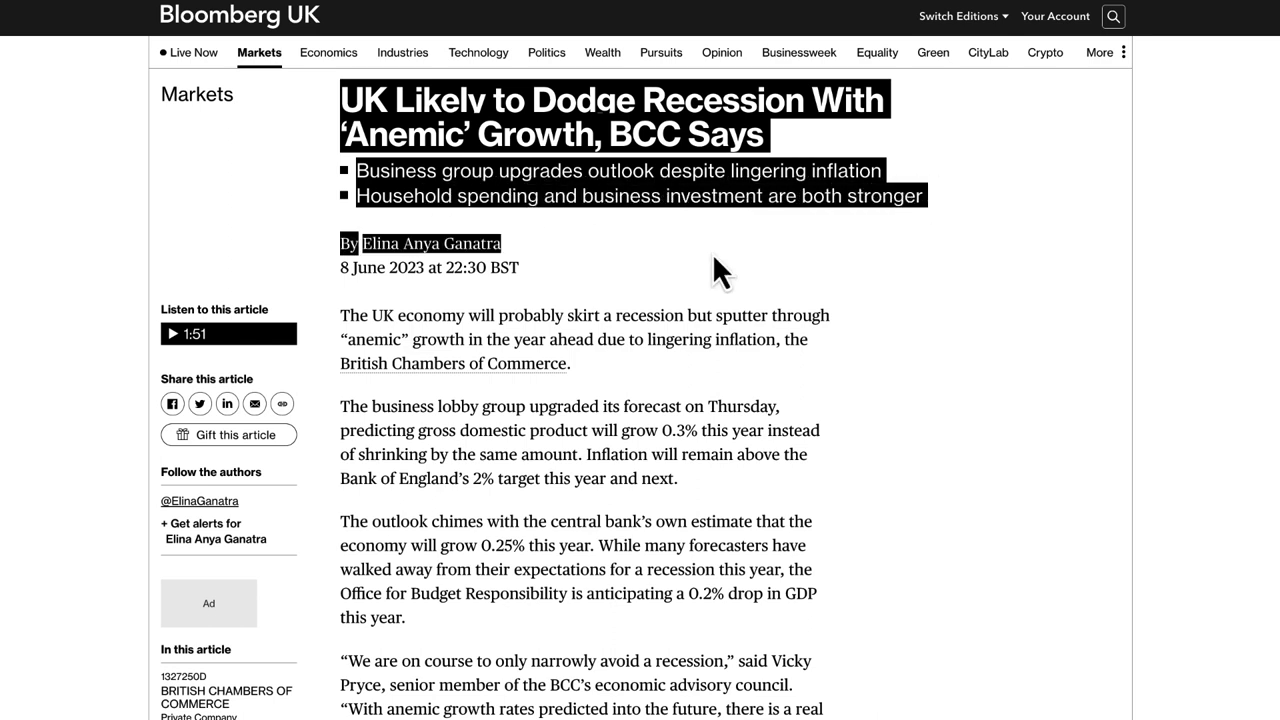
pyautogui.click(510, 314)
pyautogui.moveTo(413, 316); pyautogui.dragTo(708, 362)
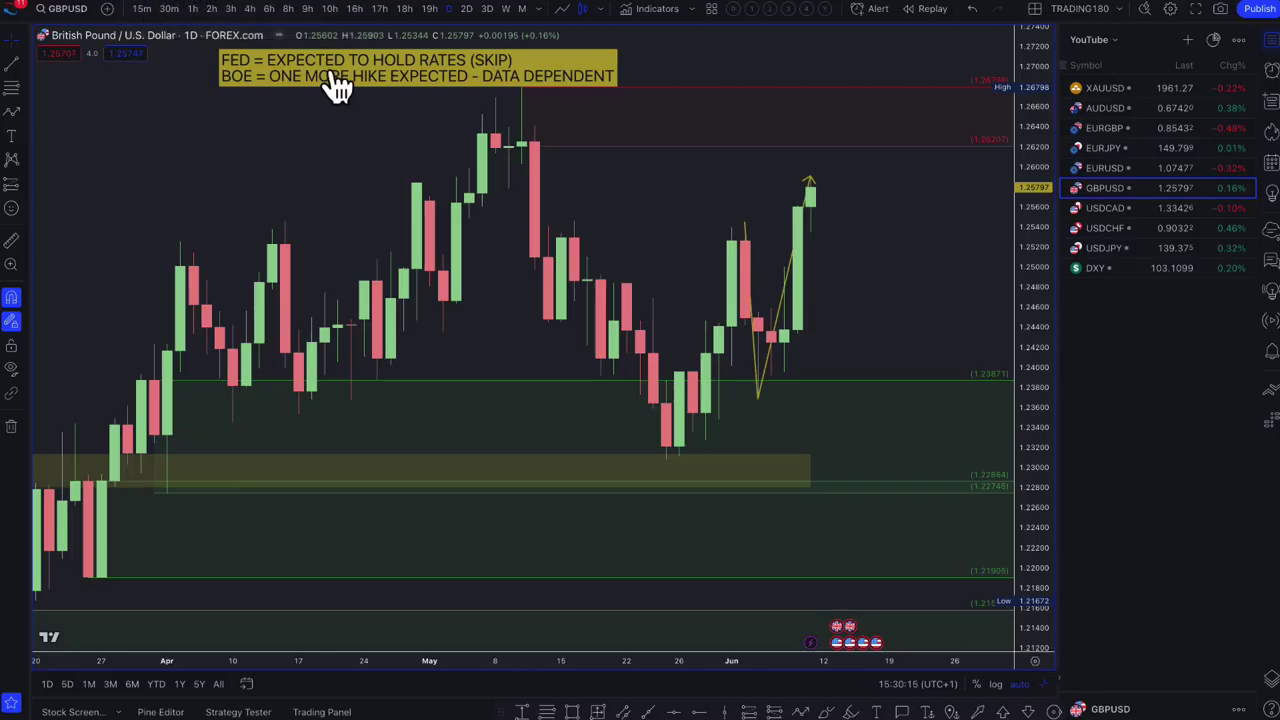
# Return to the GBPUSD chart, mark a zone from 1.24361 to 1.23685 at the base of the June rally and apply the 2. DEMAND drawing template.
pyautogui.click(200, 2)
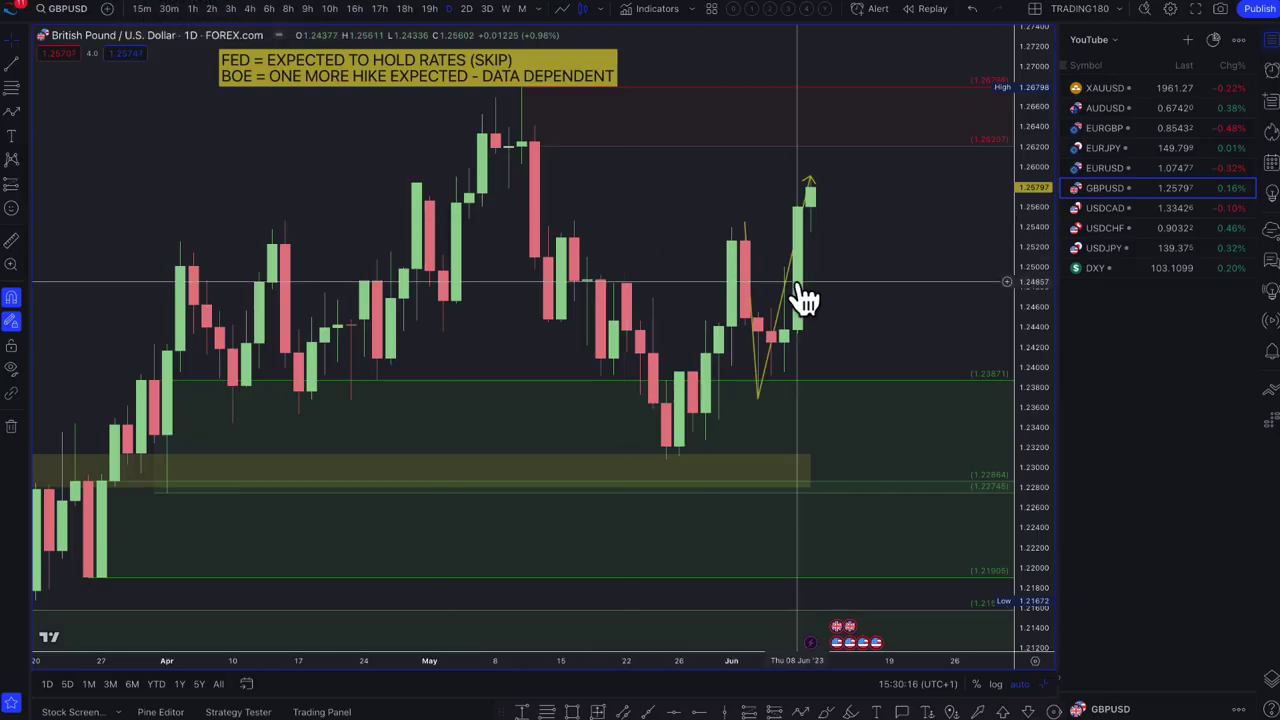
pyautogui.scroll(-4, 815, 280)
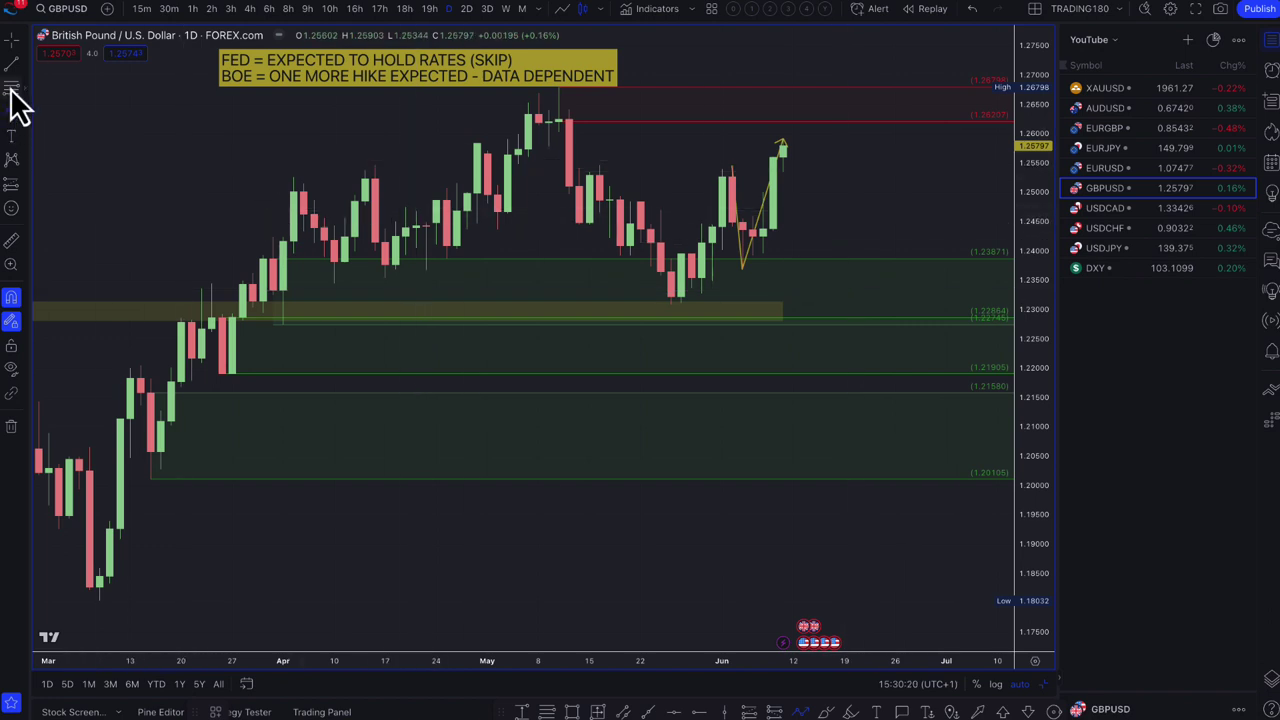
pyautogui.click(11, 87)
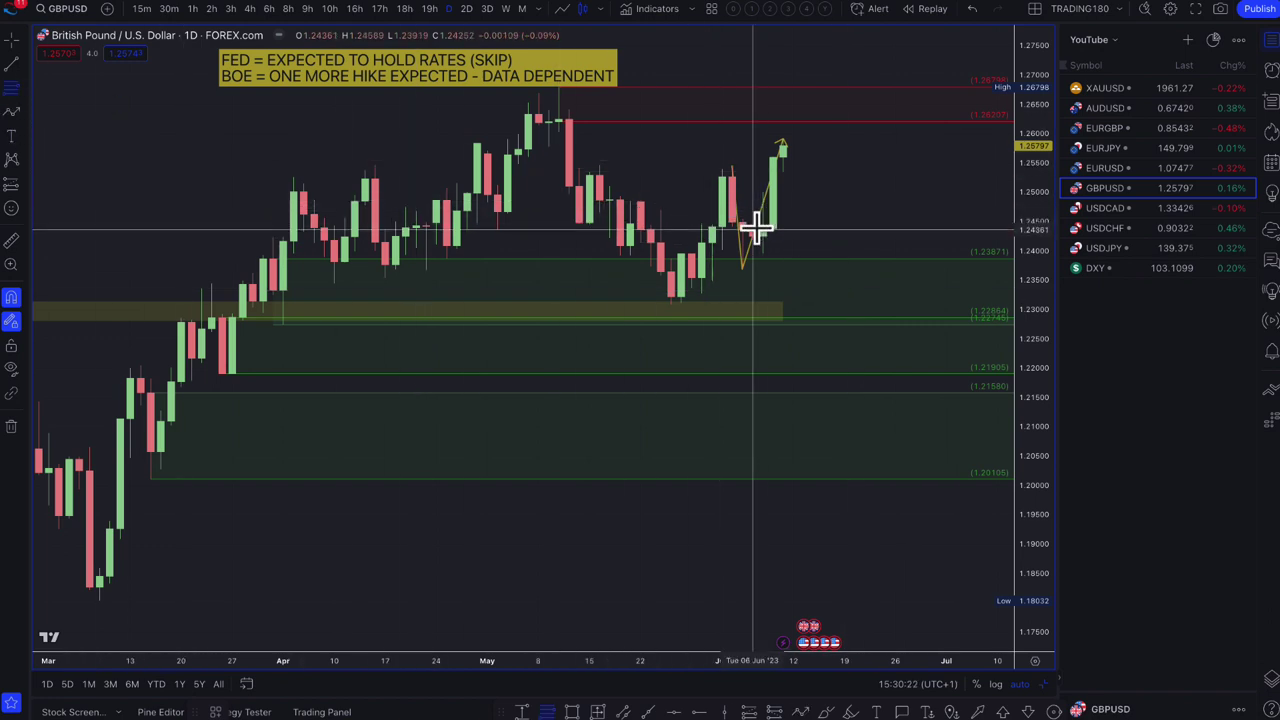
pyautogui.click(756, 230)
pyautogui.click(744, 267)
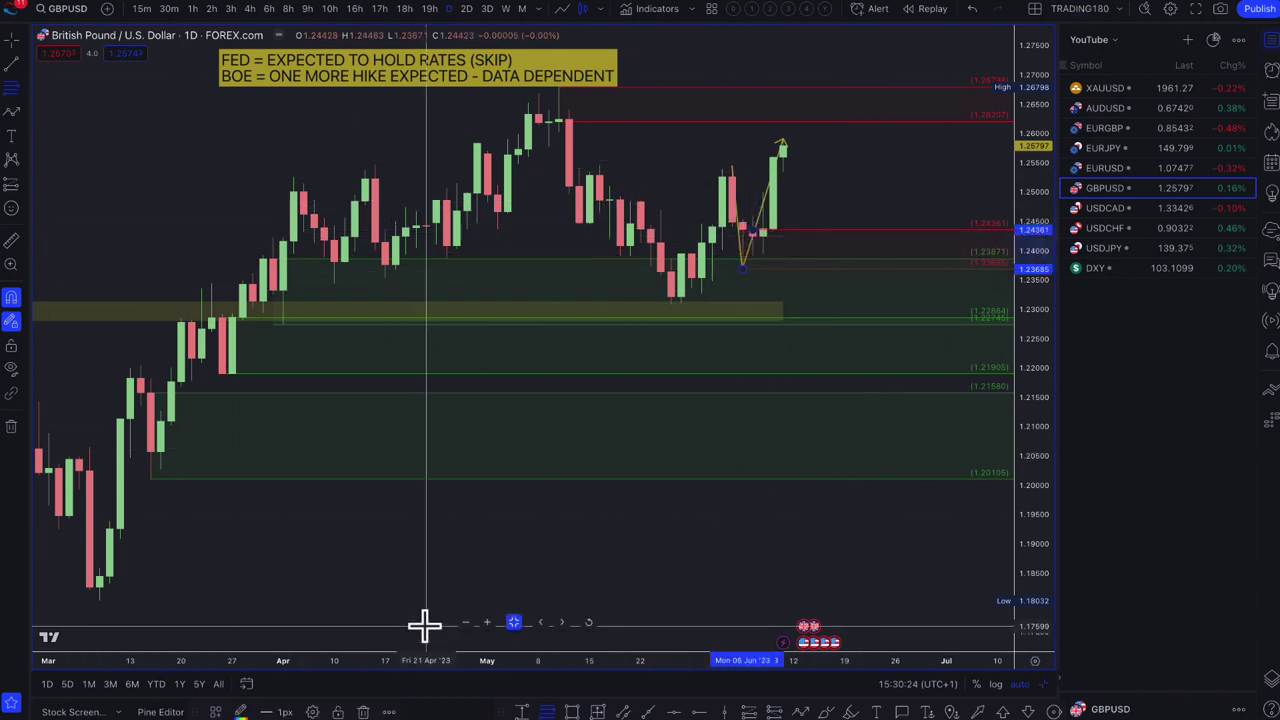
pyautogui.click(215, 712)
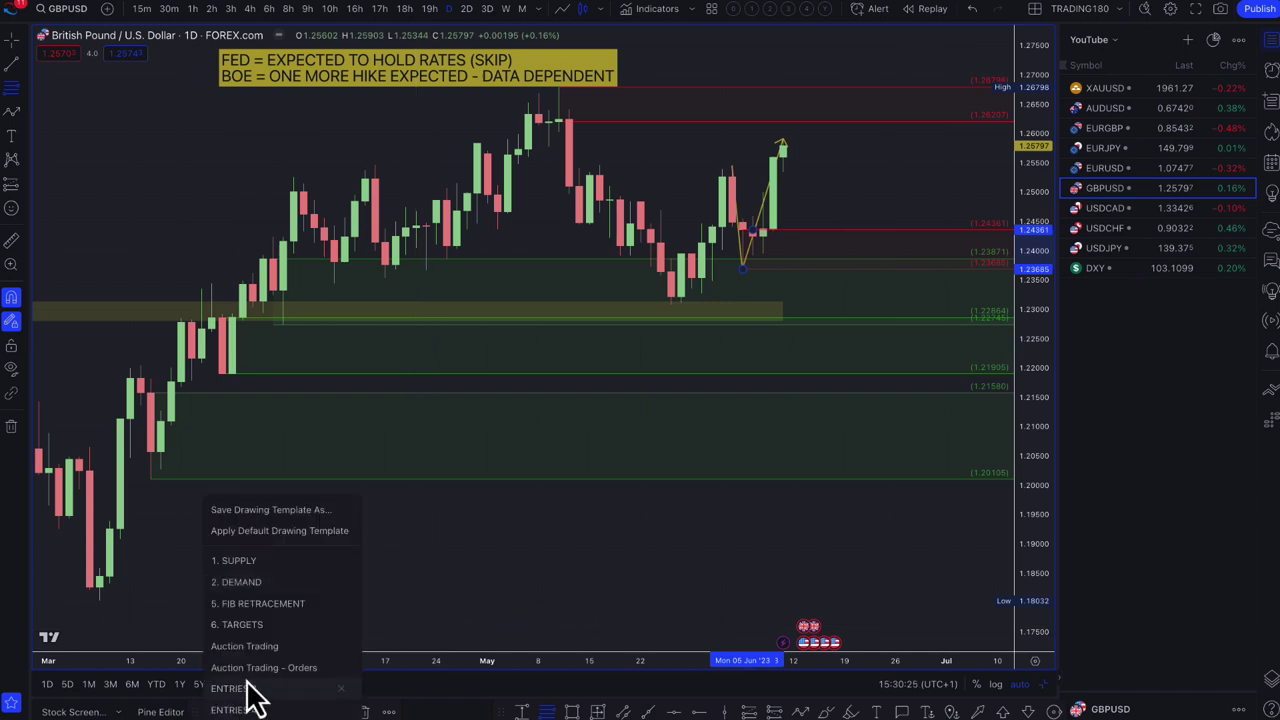
pyautogui.click(252, 581)
pyautogui.scroll(5, 449, 434)
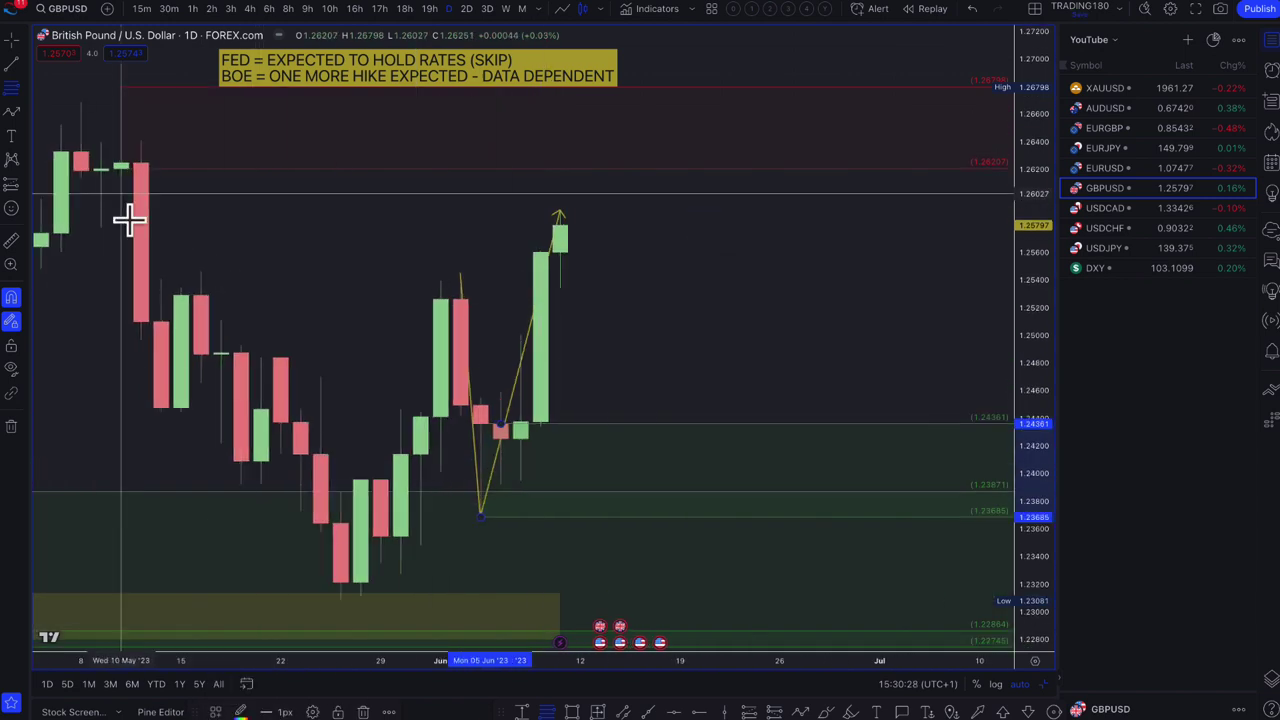
# Draw a GBPUSD projection path from the latest candle down to about 1.241 in the new demand zone, then up to about 1.255.
pyautogui.click(16, 118)
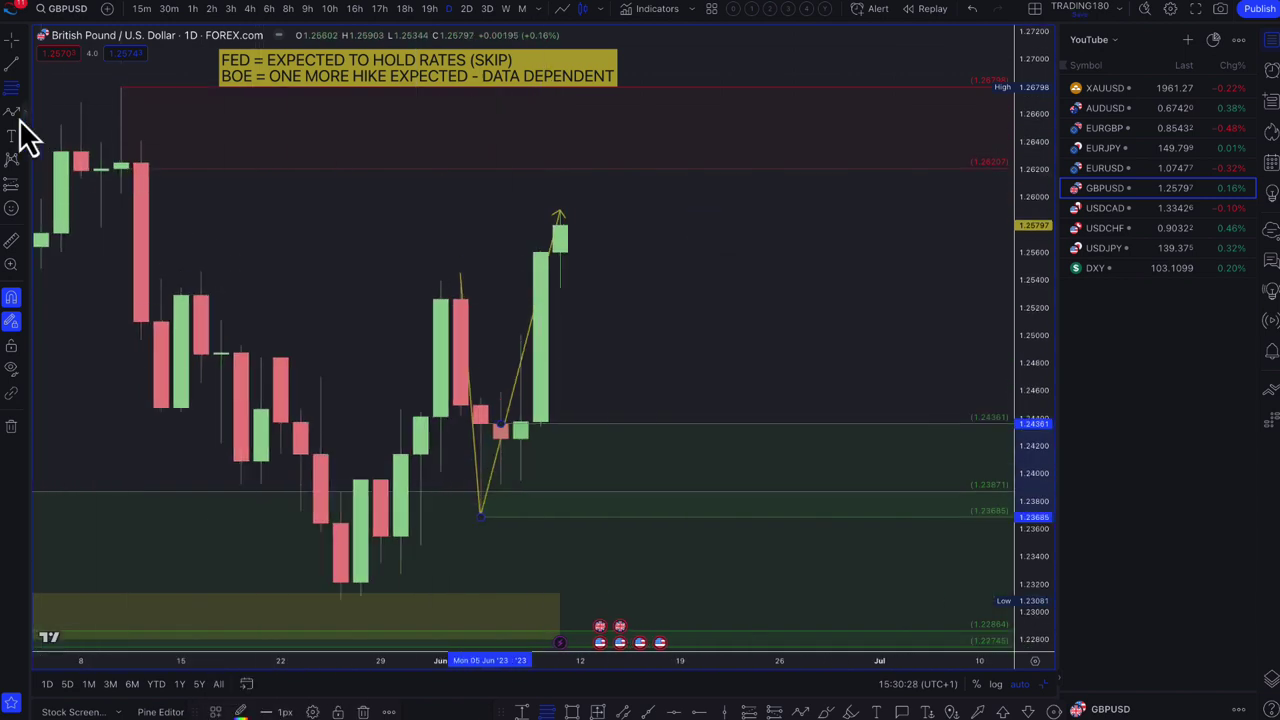
pyautogui.click(560, 218)
pyautogui.click(641, 455)
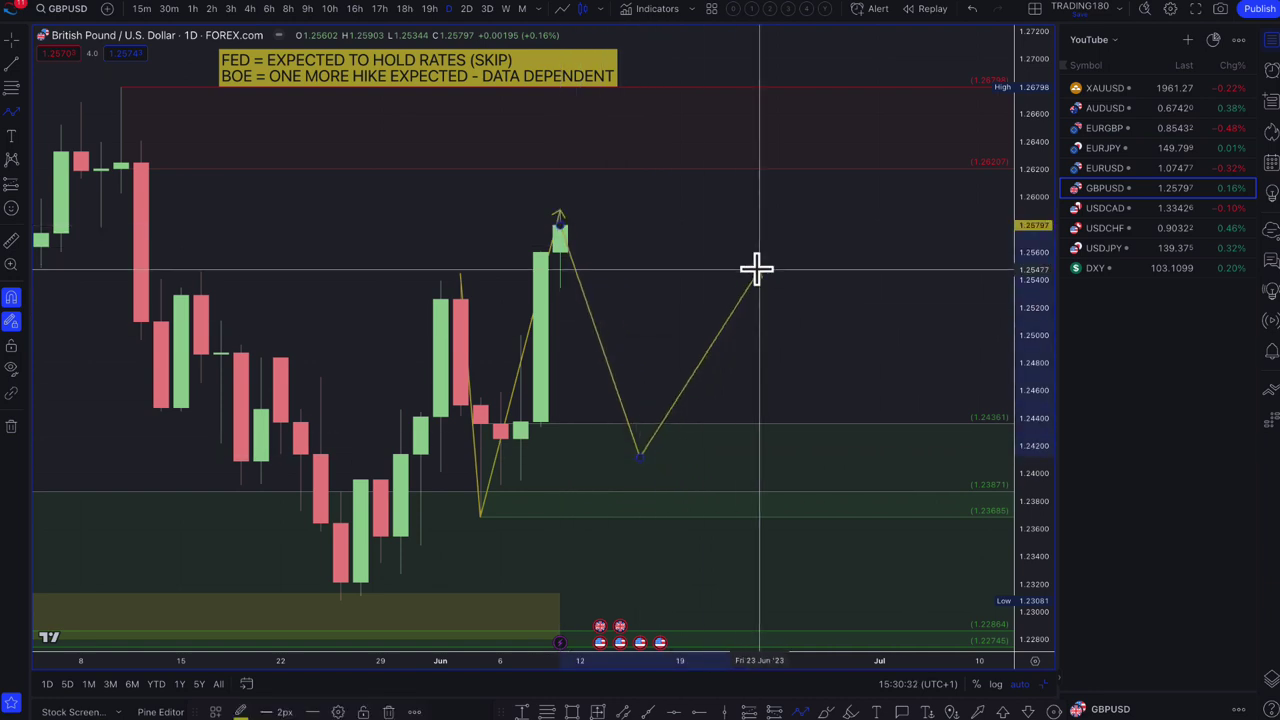
pyautogui.doubleClick(757, 268)
pyautogui.scroll(-2, 537, 249)
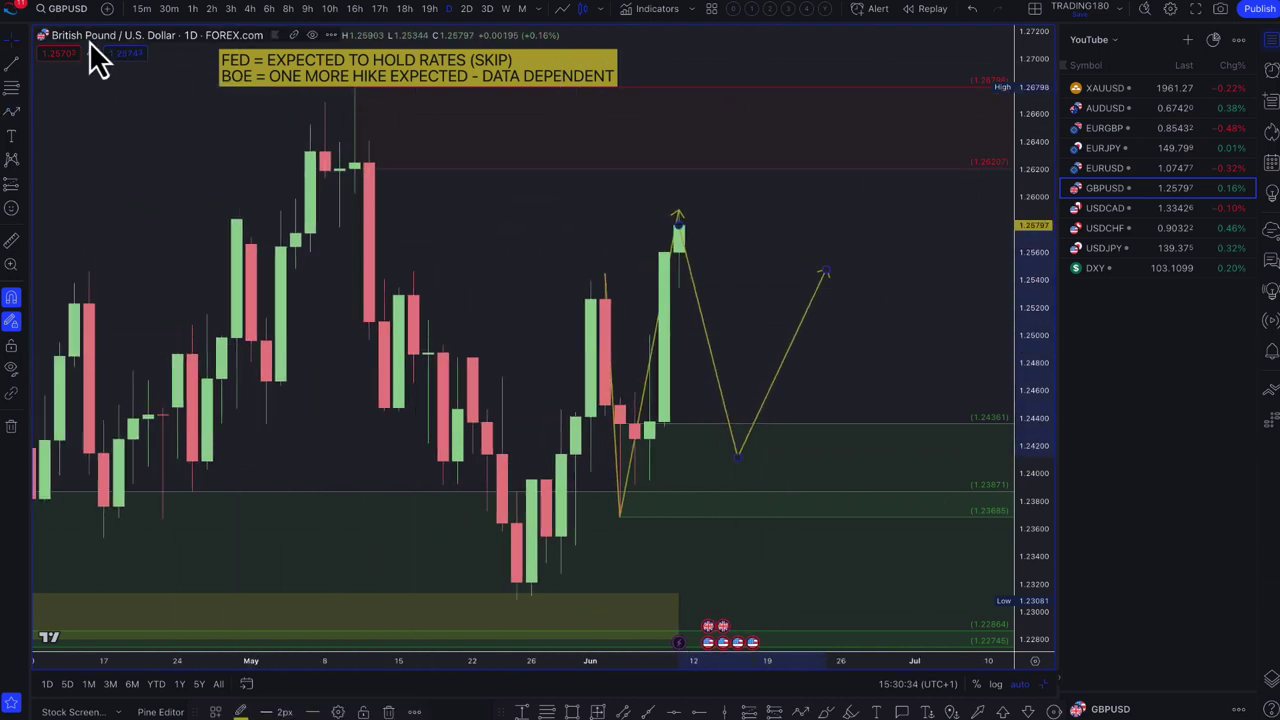
pyautogui.scroll(-2, 529, 263)
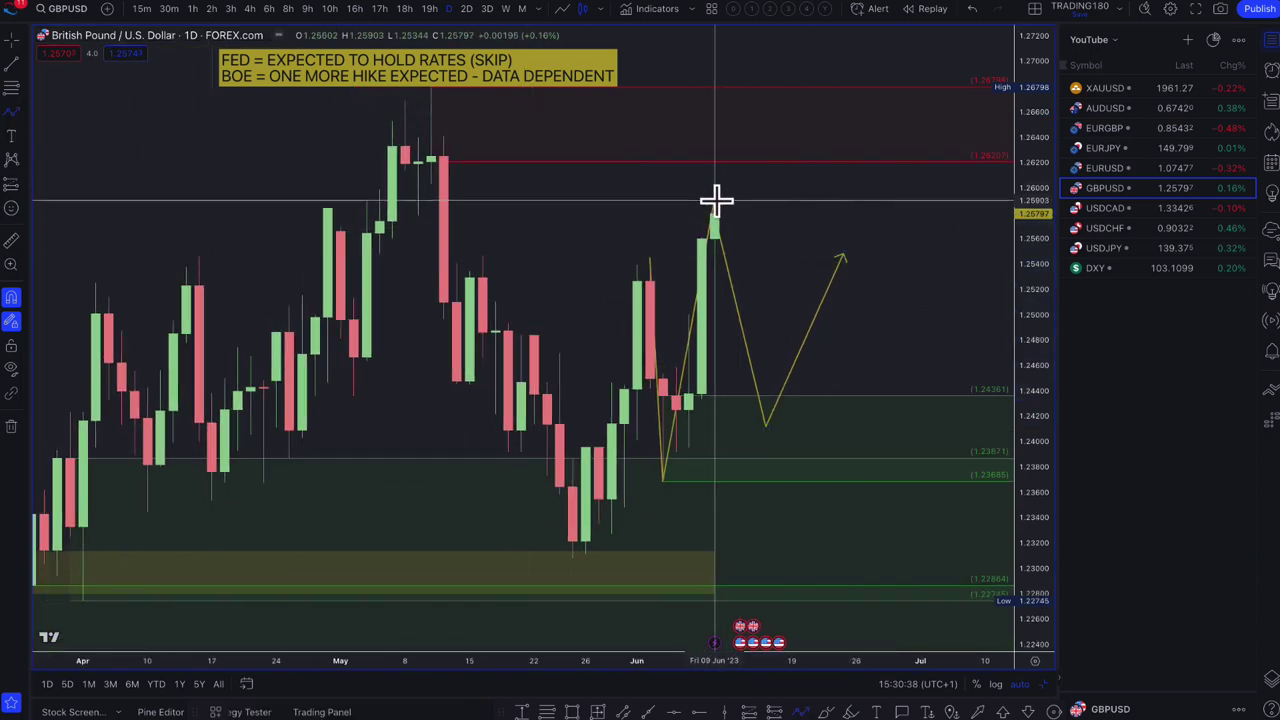
# Draw a second GBPUSD path from about 1.259 up to about 1.266 inside the supply zone, then down to about 1.256.
pyautogui.moveTo(714, 202); pyautogui.dragTo(758, 109)
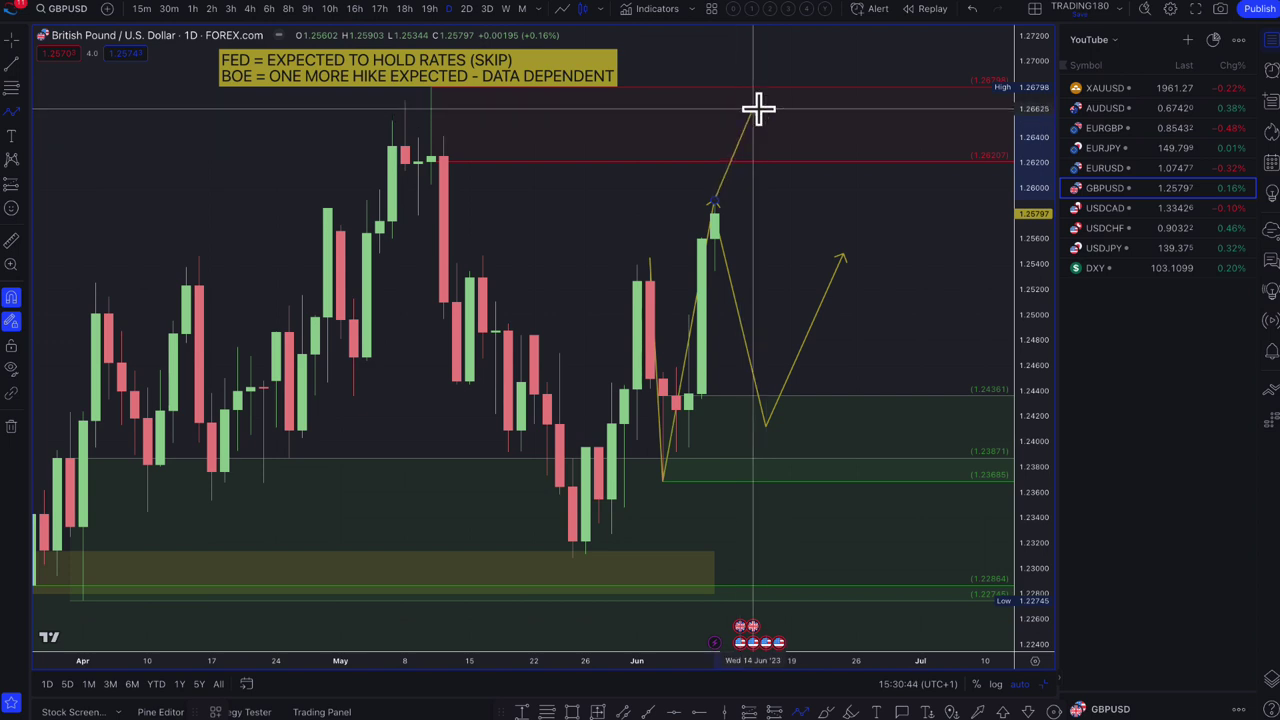
pyautogui.moveTo(758, 110); pyautogui.dragTo(755, 109)
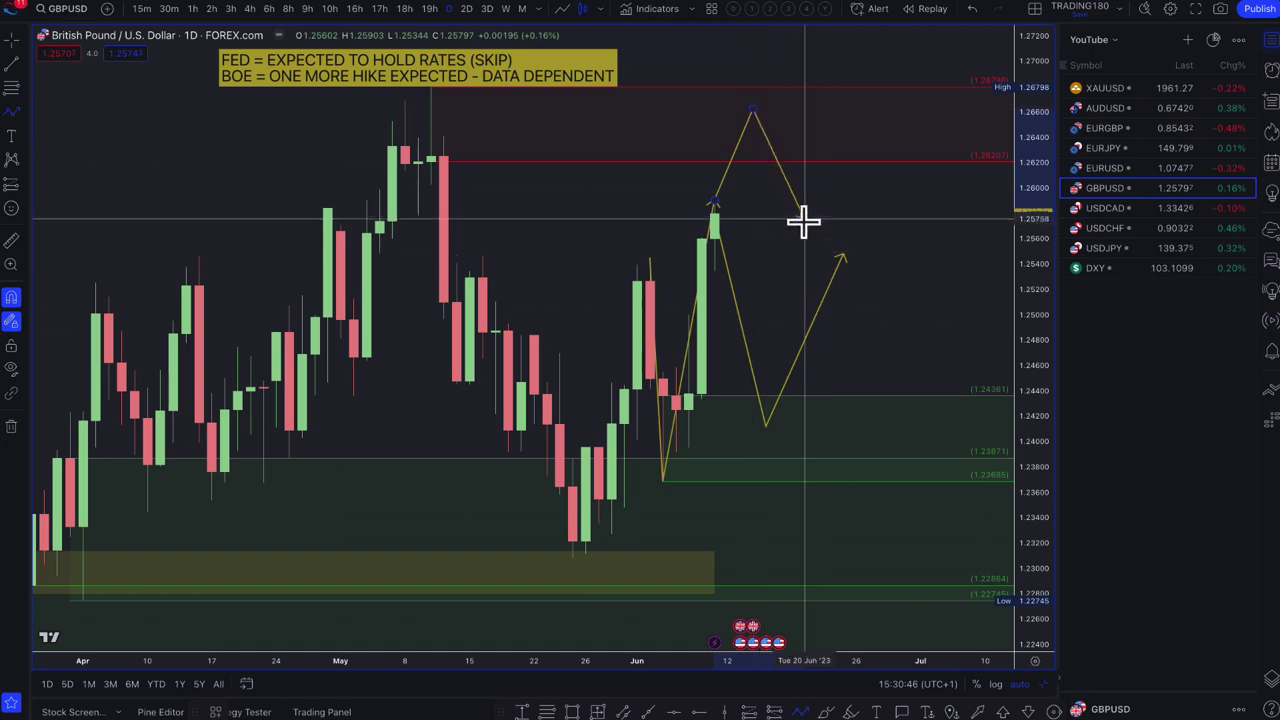
pyautogui.doubleClick(811, 235)
pyautogui.scroll(-5, 830, 240)
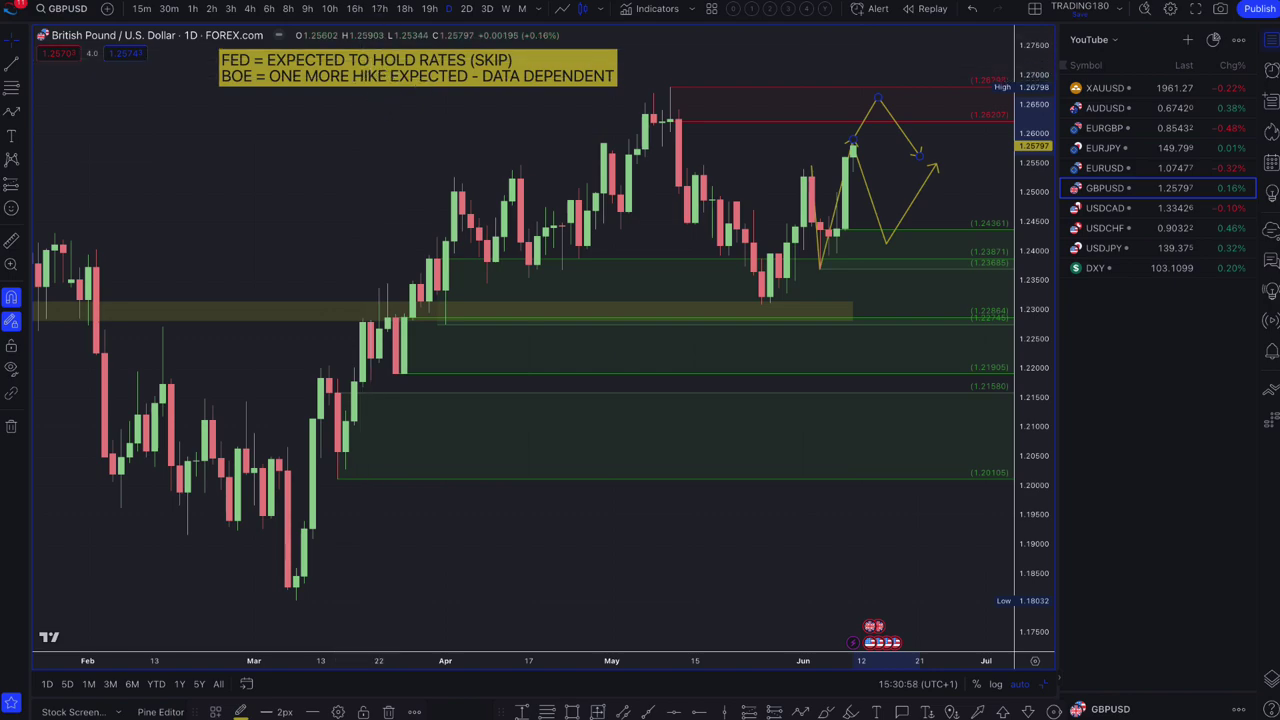
# Show the discussion-room channel in Discord and look through the list of weekly analyses on the Trading Videos web page.
pyautogui.click(383, 6)
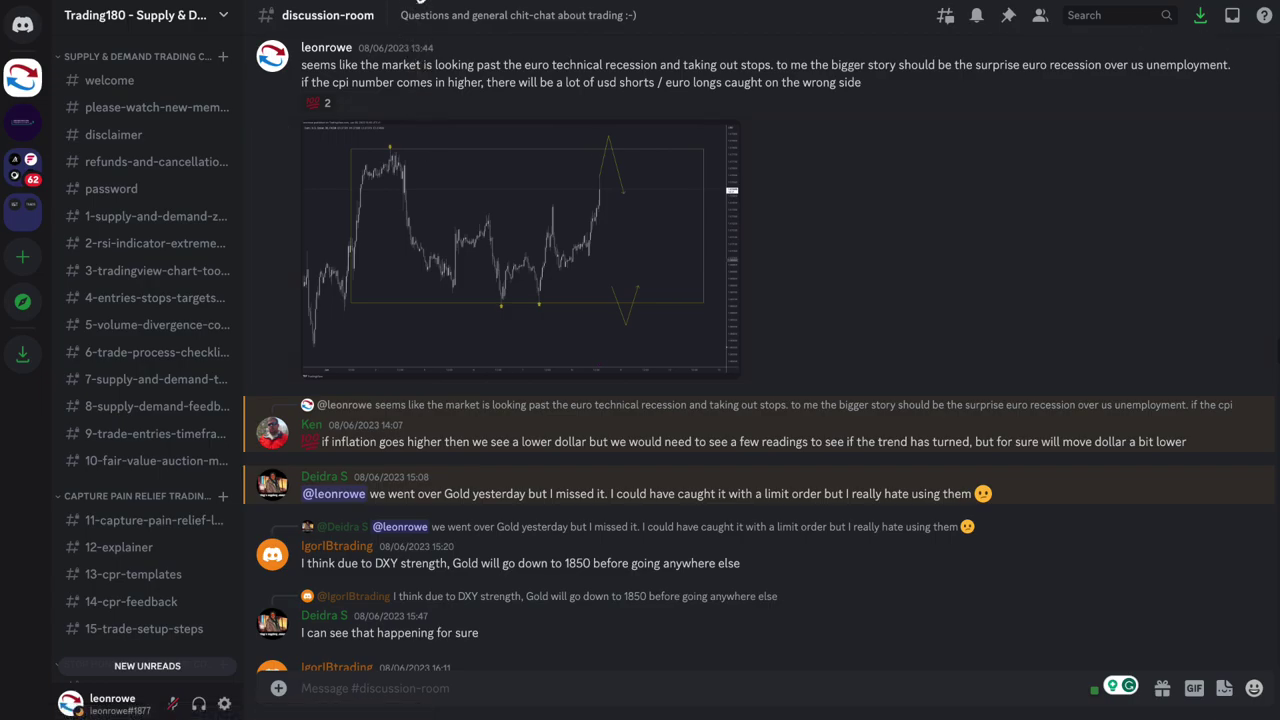
pyautogui.click(462, 2)
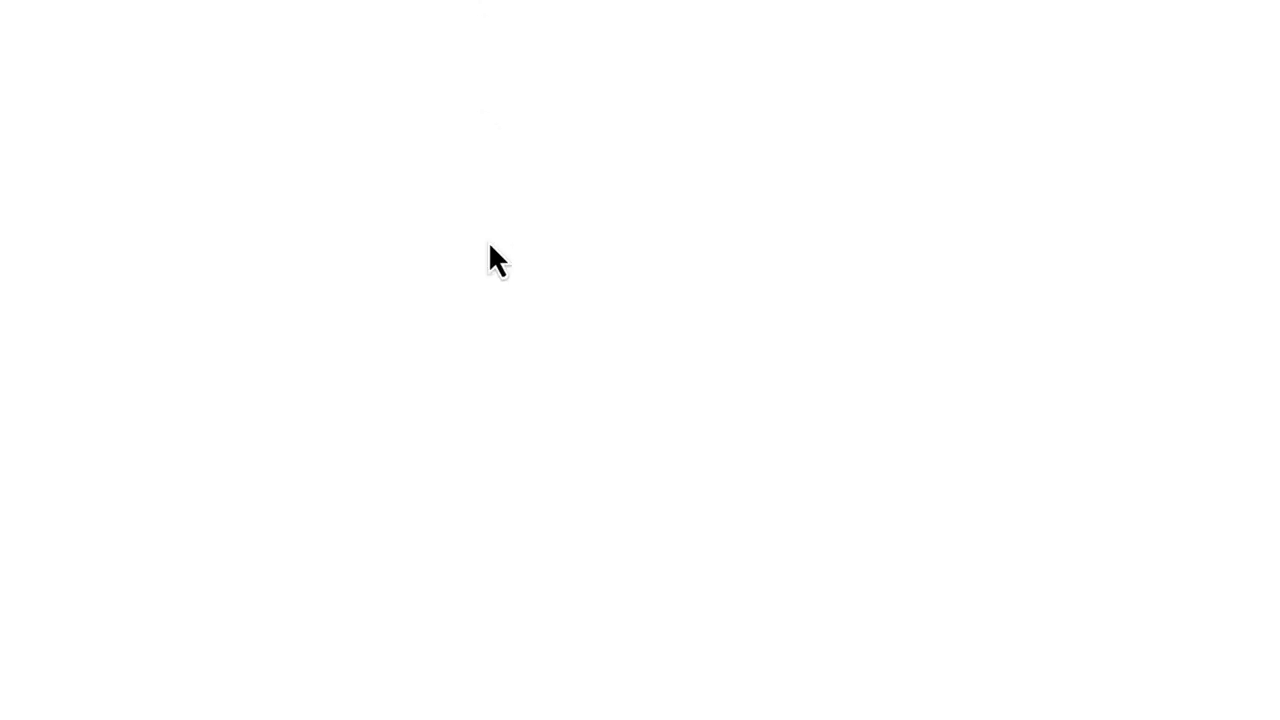
pyautogui.scroll(3, 610, 385)
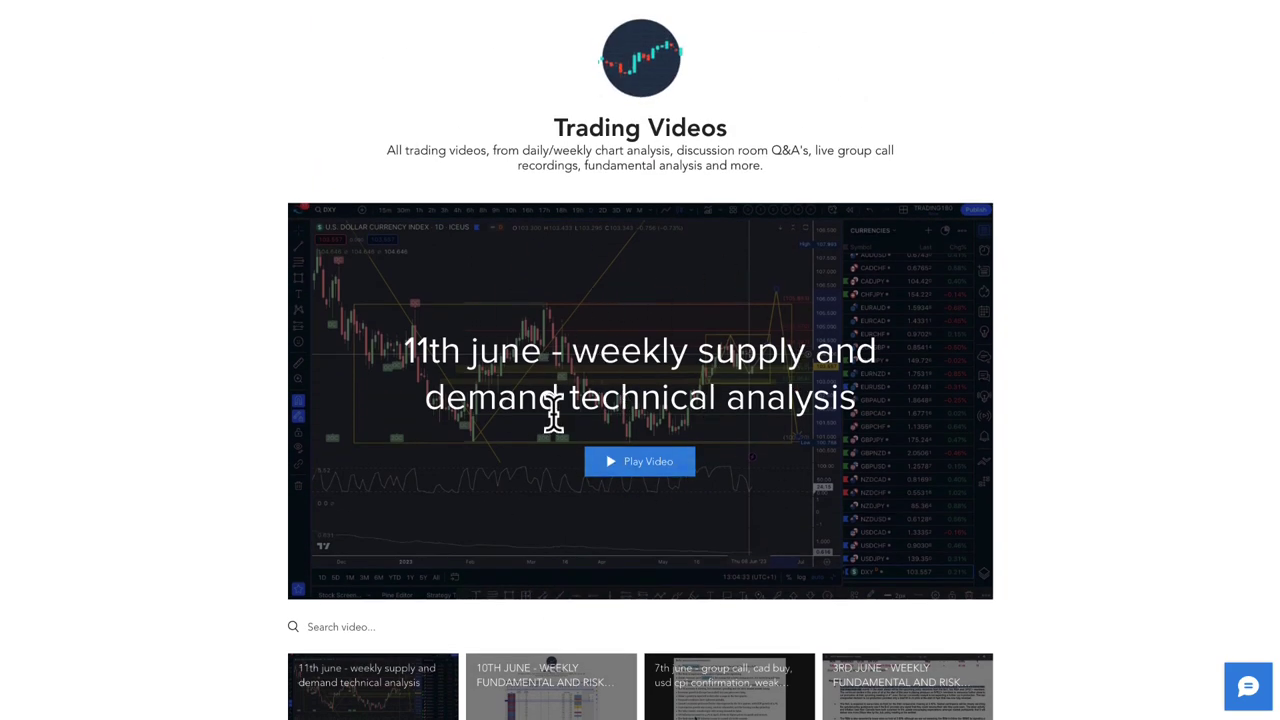
pyautogui.scroll(-2, 600, 530)
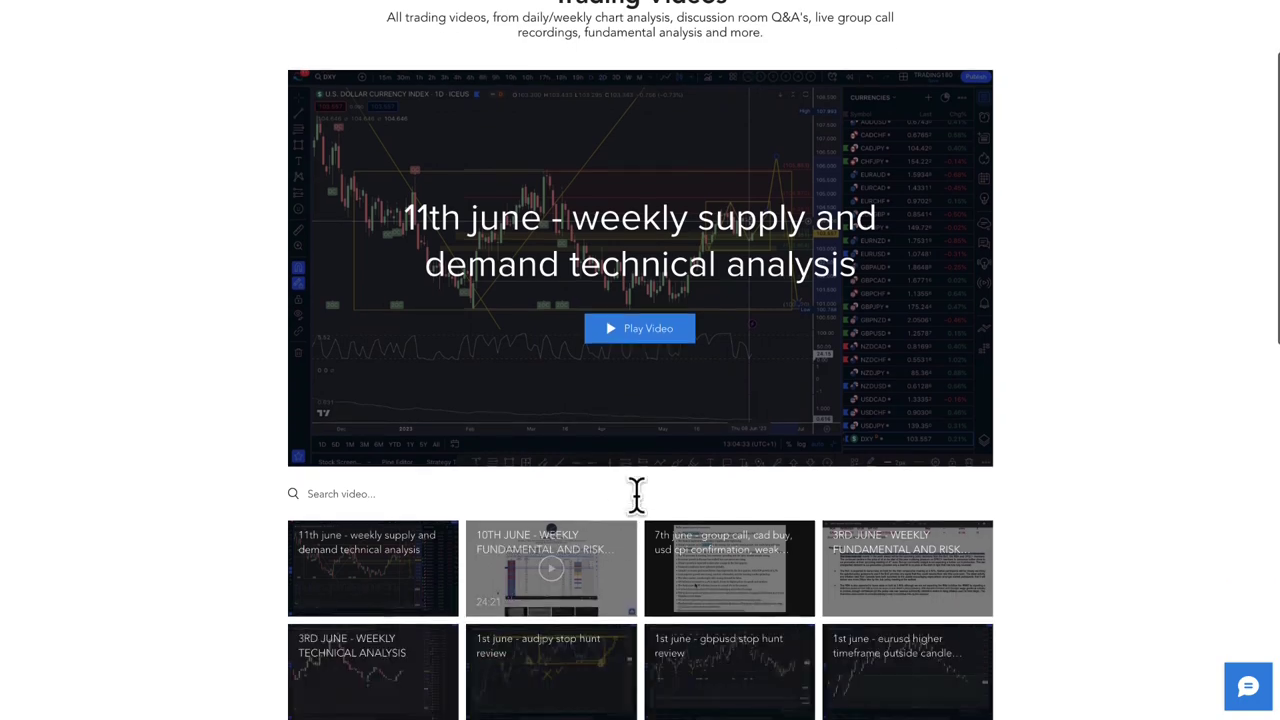
pyautogui.scroll(2, 606, 430)
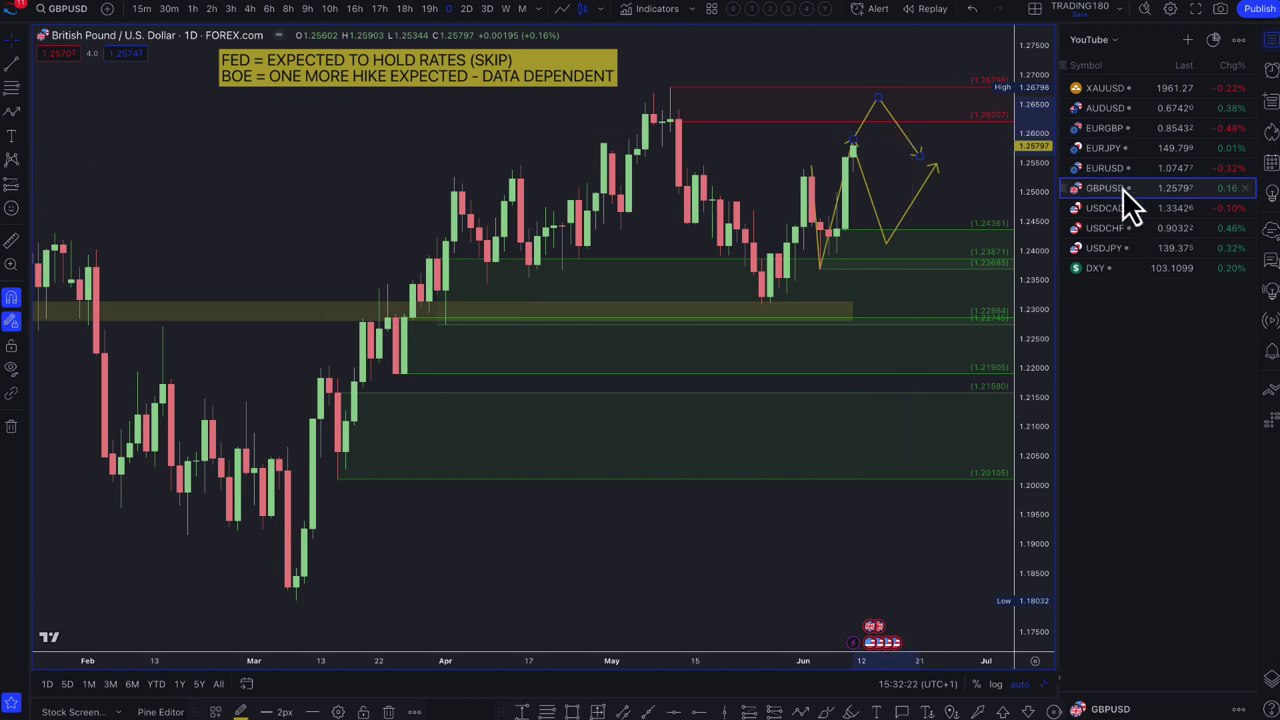
# Open the EURUSD chart in TradingView and move the Fed and ECB rate expectations note above the candles, clear of the demand zone.
pyautogui.click(1123, 168)
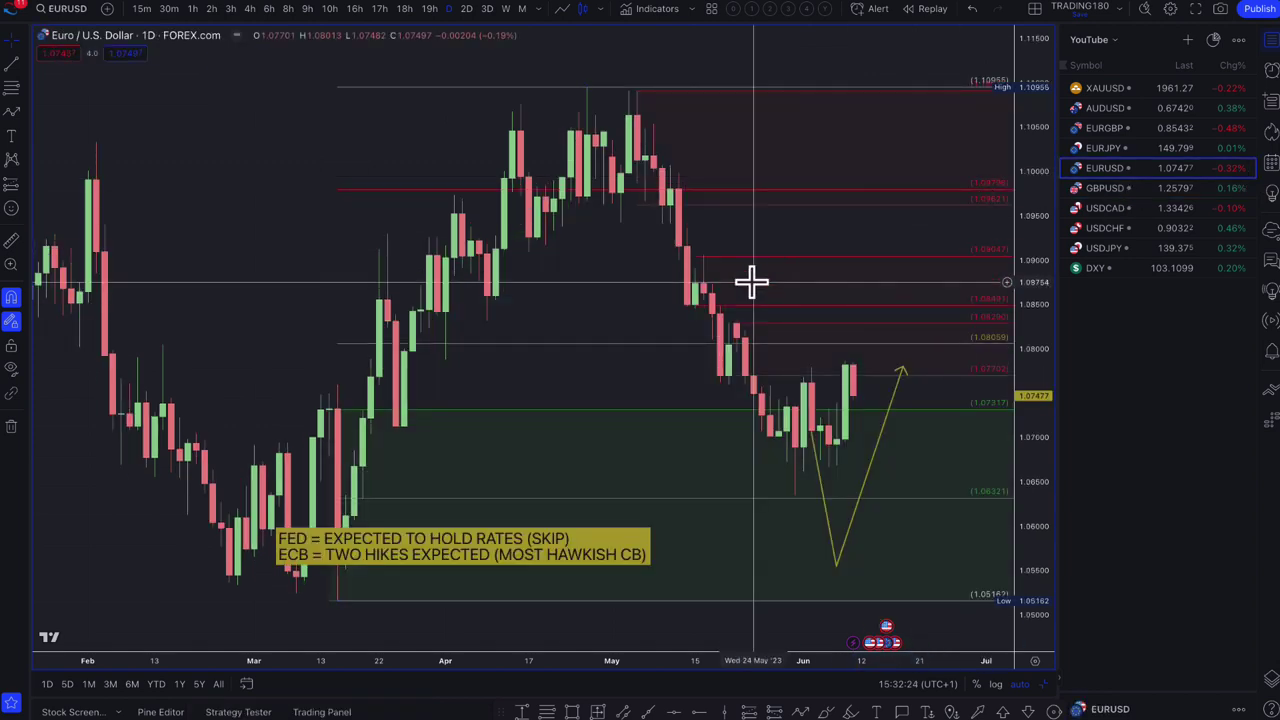
pyautogui.scroll(3, 752, 282)
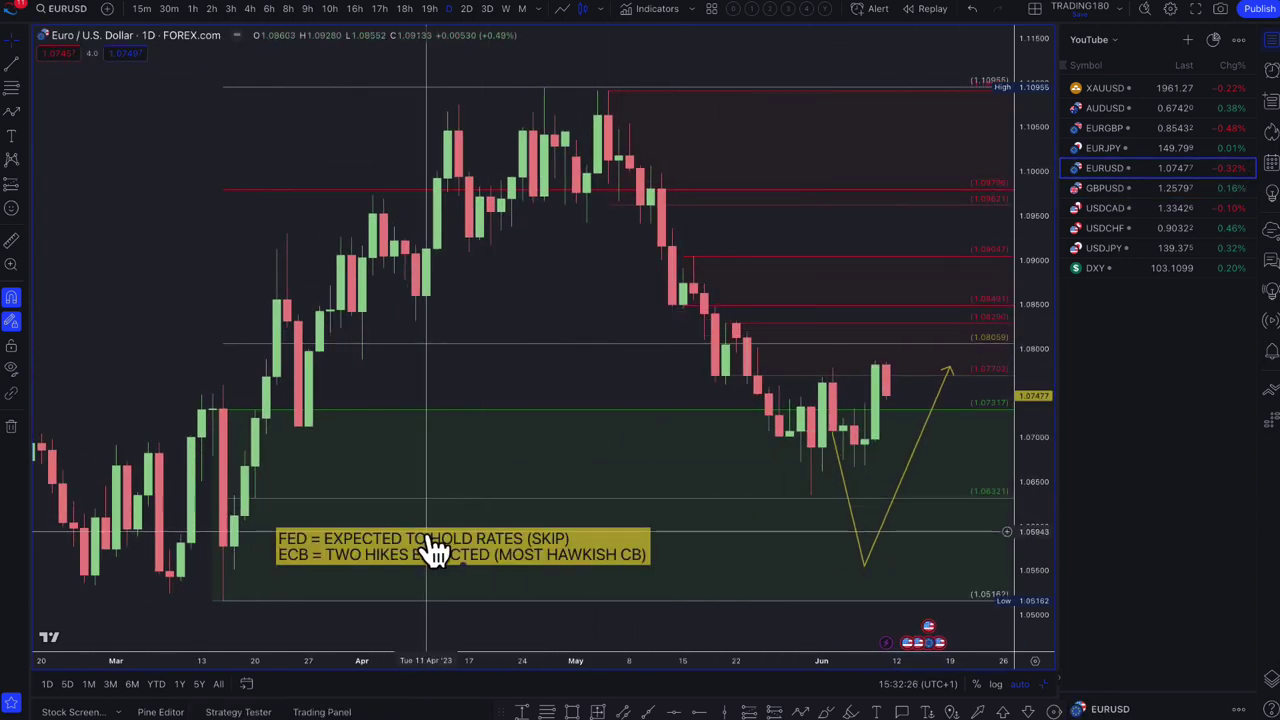
pyautogui.moveTo(443, 557)
pyautogui.mouseDown()
pyautogui.moveTo(434, 477)
pyautogui.moveTo(314, 206)
pyautogui.moveTo(209, 107)
pyautogui.mouseUp()
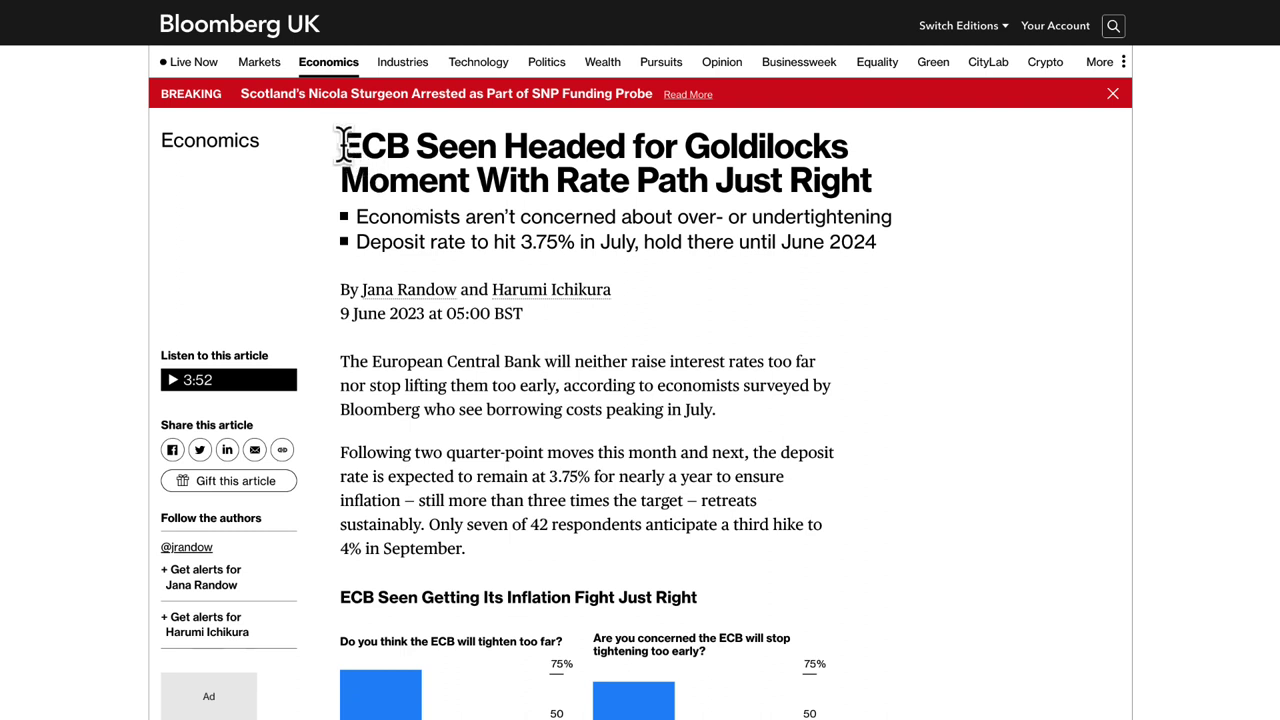
# Read the headline, summary points and opening paragraphs of the Bloomberg article on the ECB's Goldilocks rate path, highlighting the text along the way.
pyautogui.moveTo(342, 147); pyautogui.dragTo(730, 226)
pyautogui.moveTo(472, 248); pyautogui.dragTo(871, 241)
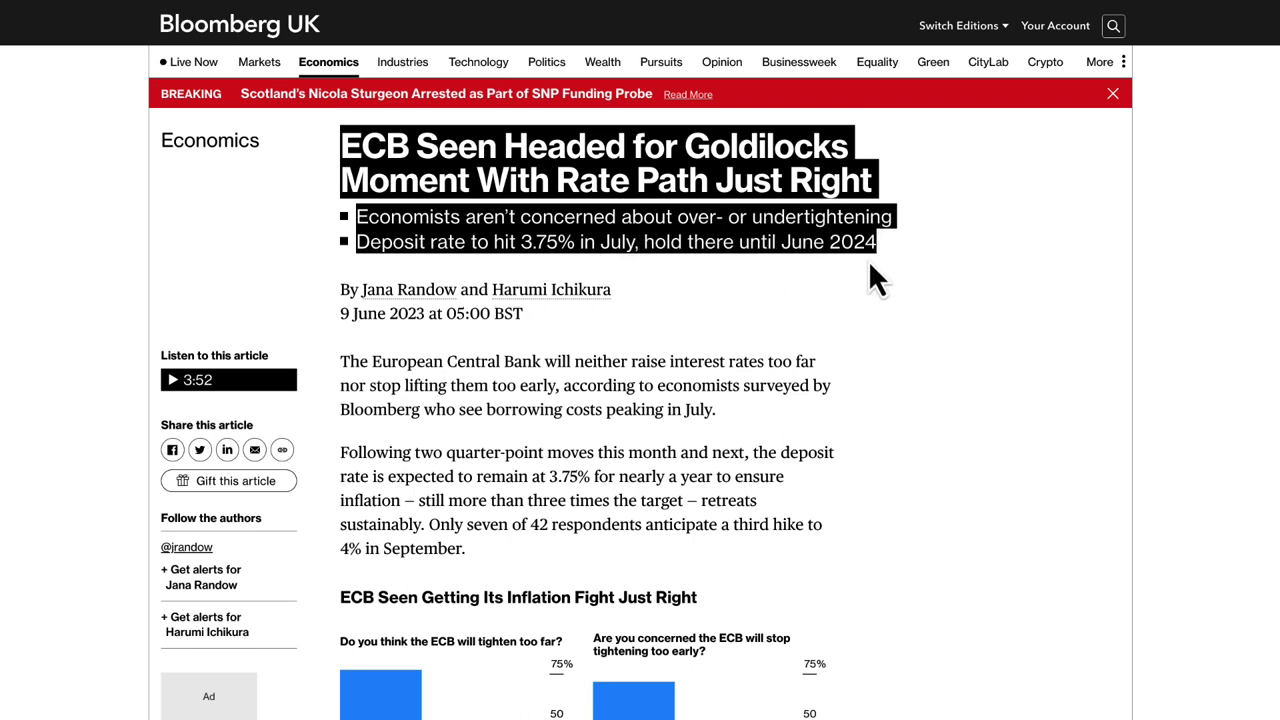
pyautogui.click(636, 375)
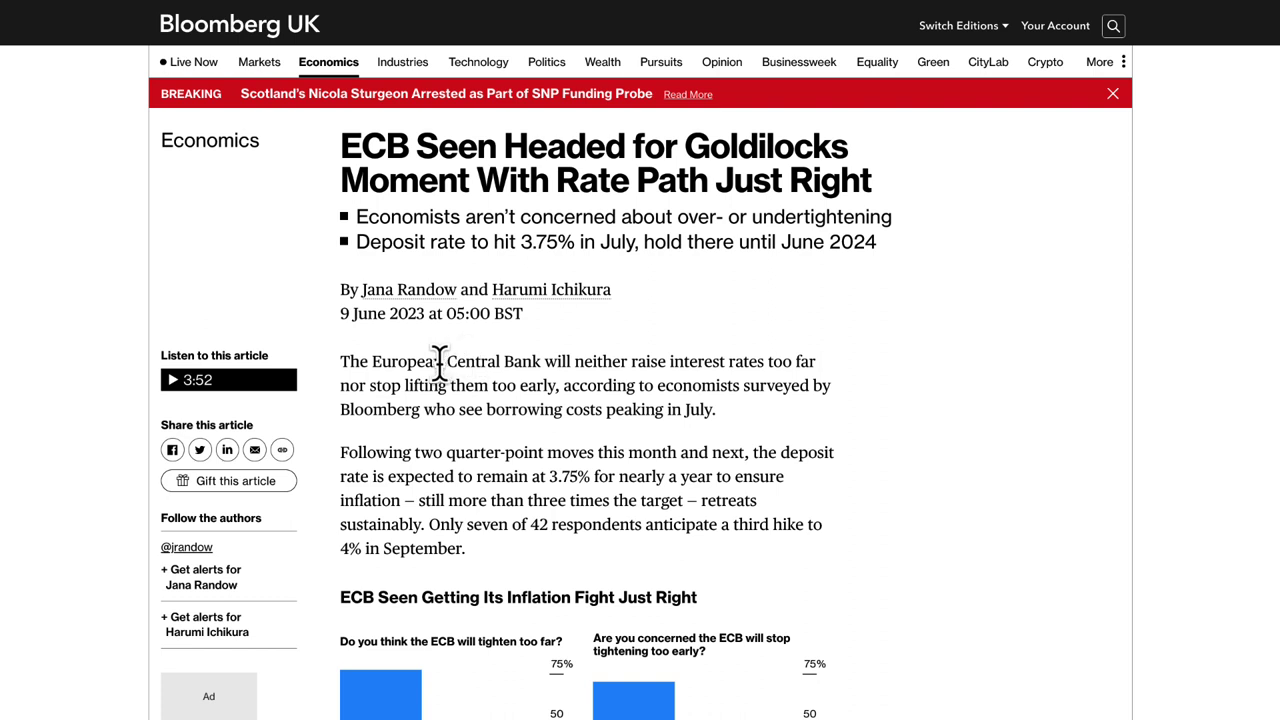
pyautogui.moveTo(440, 361); pyautogui.dragTo(726, 418)
pyautogui.moveTo(655, 400); pyautogui.dragTo(718, 440)
pyautogui.scroll(-5, 797, 520)
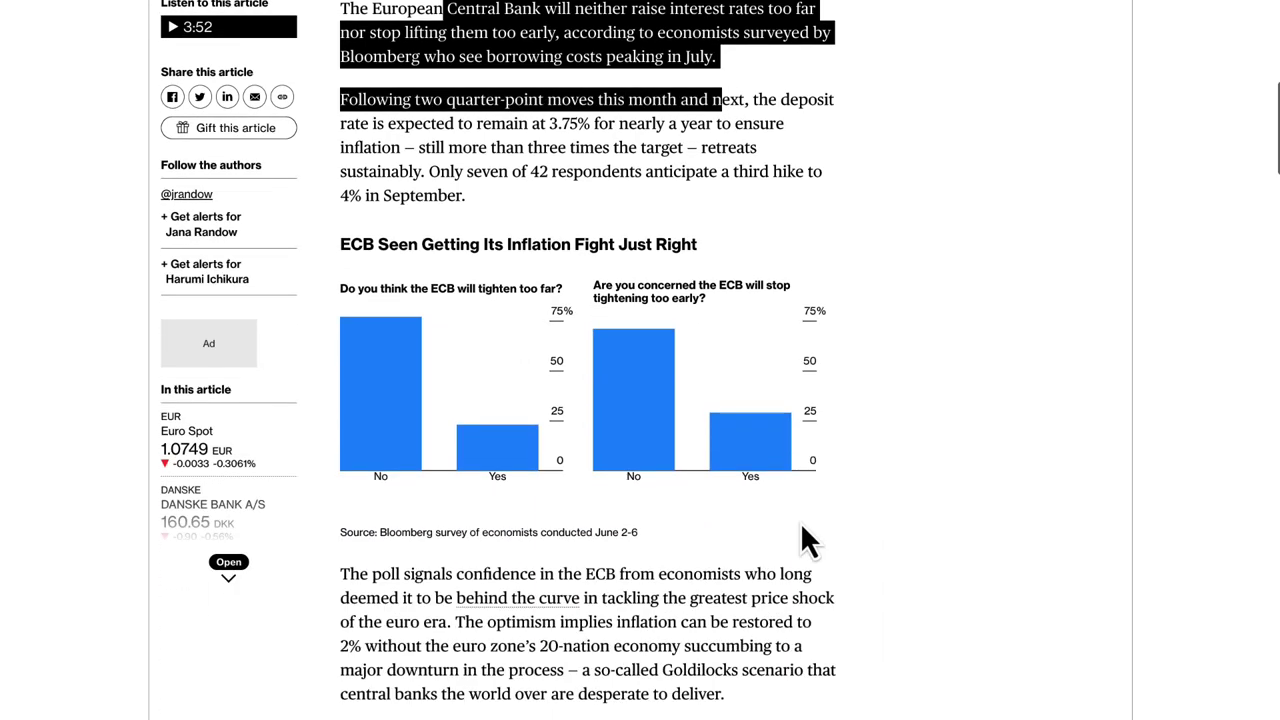
pyautogui.scroll(3, 763, 491)
pyautogui.scroll(4, 757, 490)
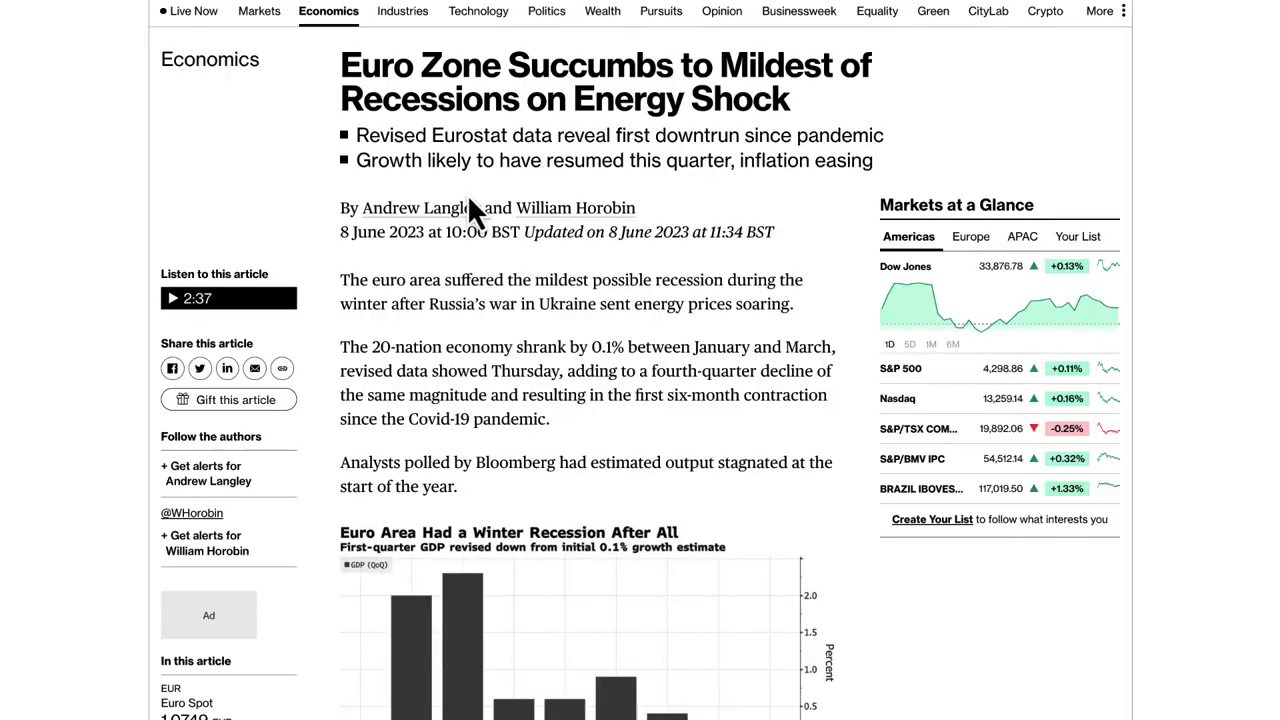
# Read the Bloomberg article on the mild euro zone recession, covering its headline, summary points and GDP chart.
pyautogui.moveTo(342, 66); pyautogui.dragTo(686, 100)
pyautogui.moveTo(569, 124); pyautogui.dragTo(748, 296)
pyautogui.click(748, 296)
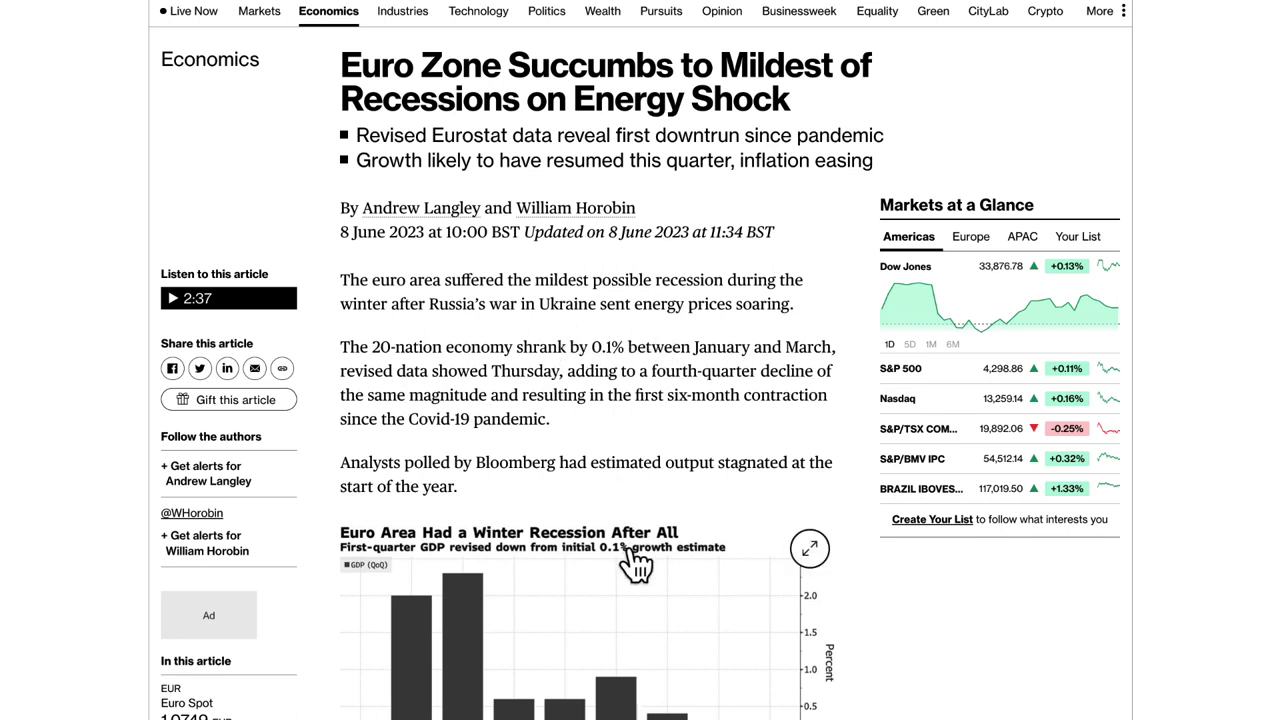
pyautogui.scroll(-2, 634, 561)
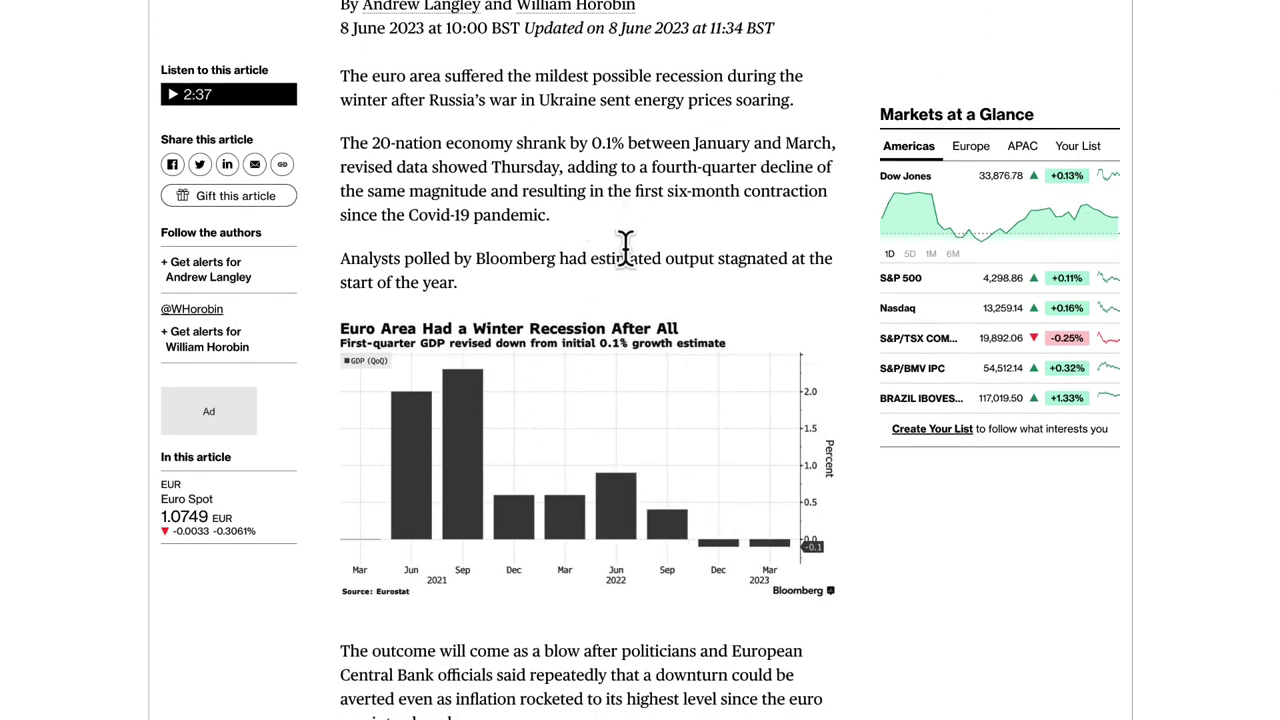
pyautogui.moveTo(652, 372)
pyautogui.scroll(-2, 660, 410)
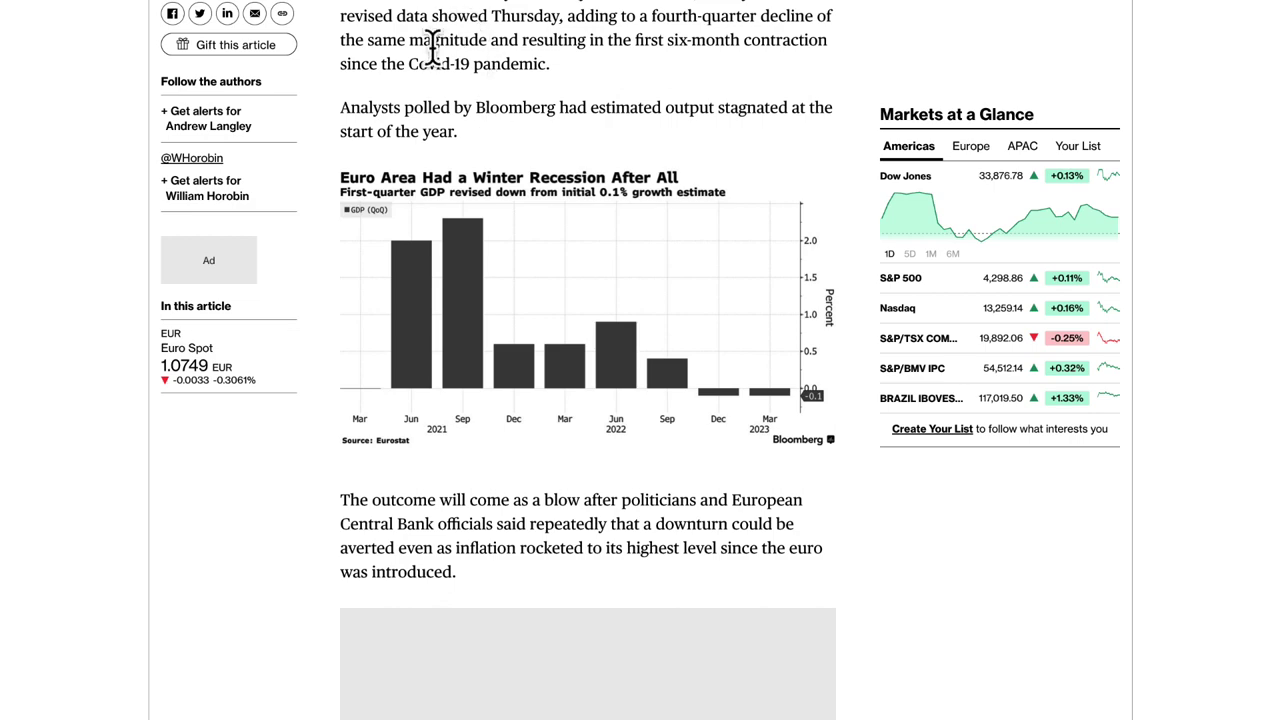
pyautogui.scroll(6, 556, 66)
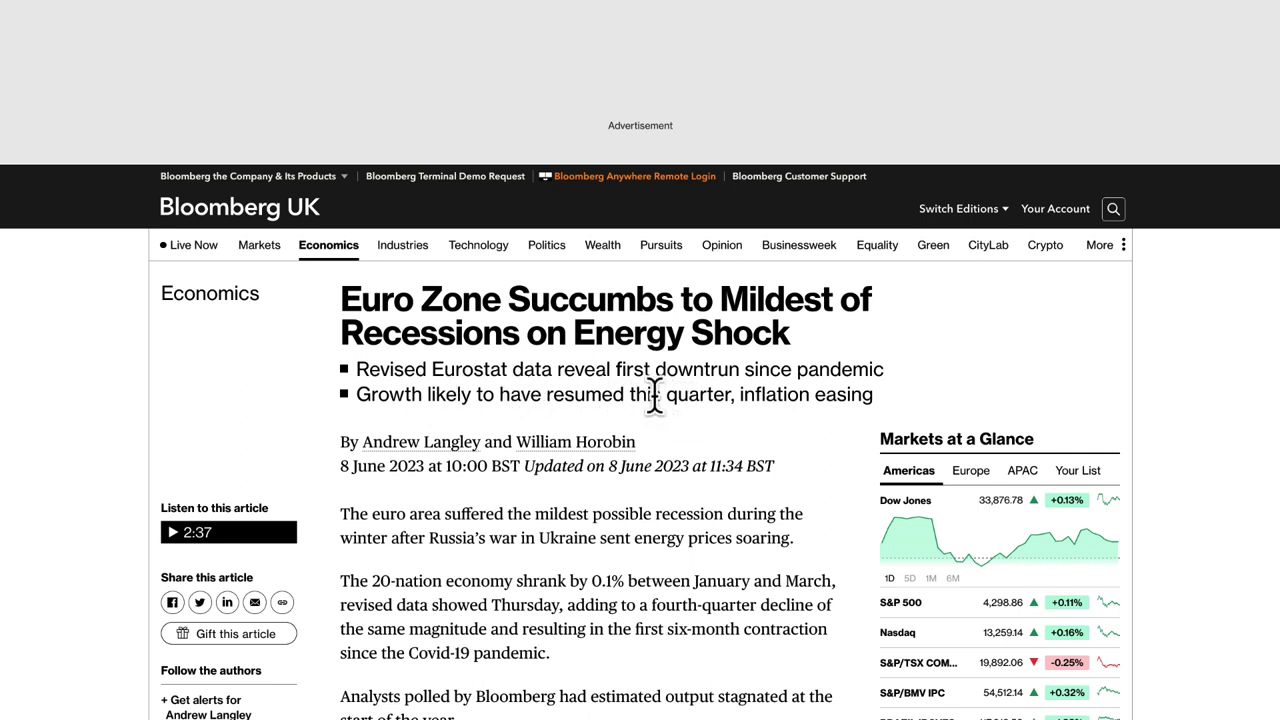
pyautogui.moveTo(627, 392); pyautogui.dragTo(720, 394)
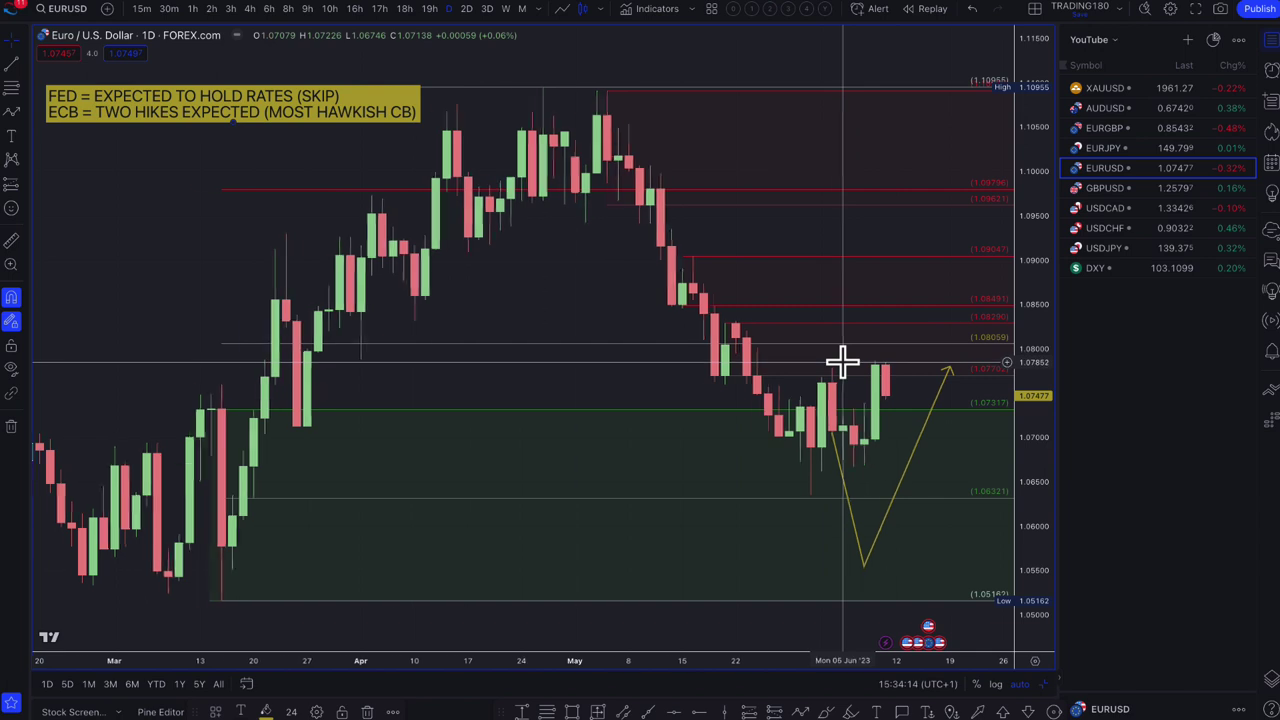
# Move the EURUSD projection path to start at the latest candle, dipping to about 1.060 and rising to about 1.082.
pyautogui.scroll(4, 843, 360)
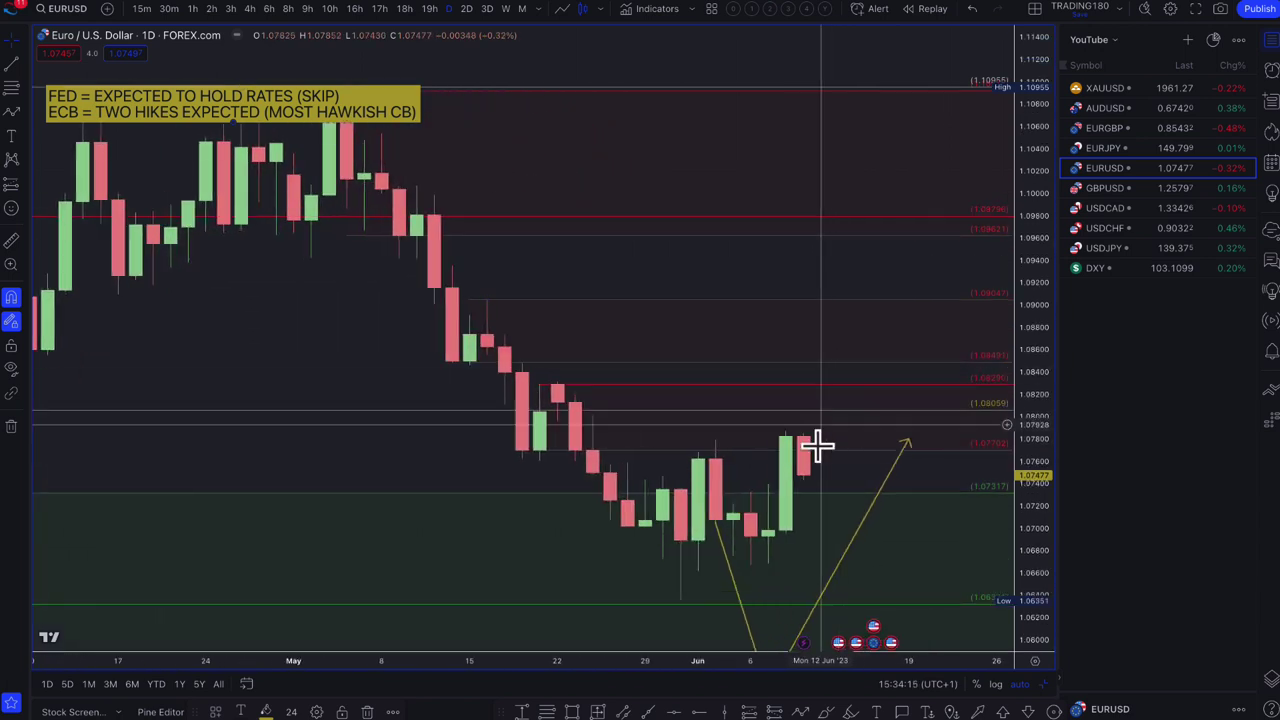
pyautogui.click(888, 480)
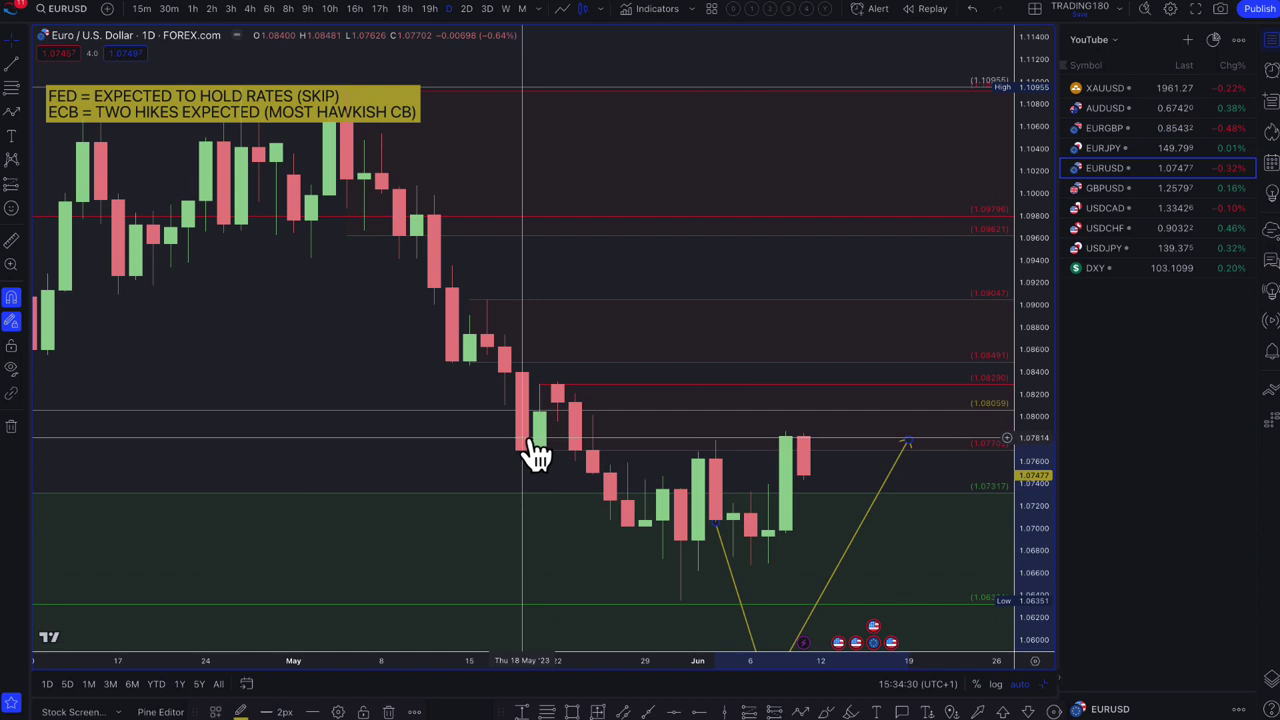
pyautogui.scroll(-3, 527, 437)
pyautogui.scroll(-1, 577, 437)
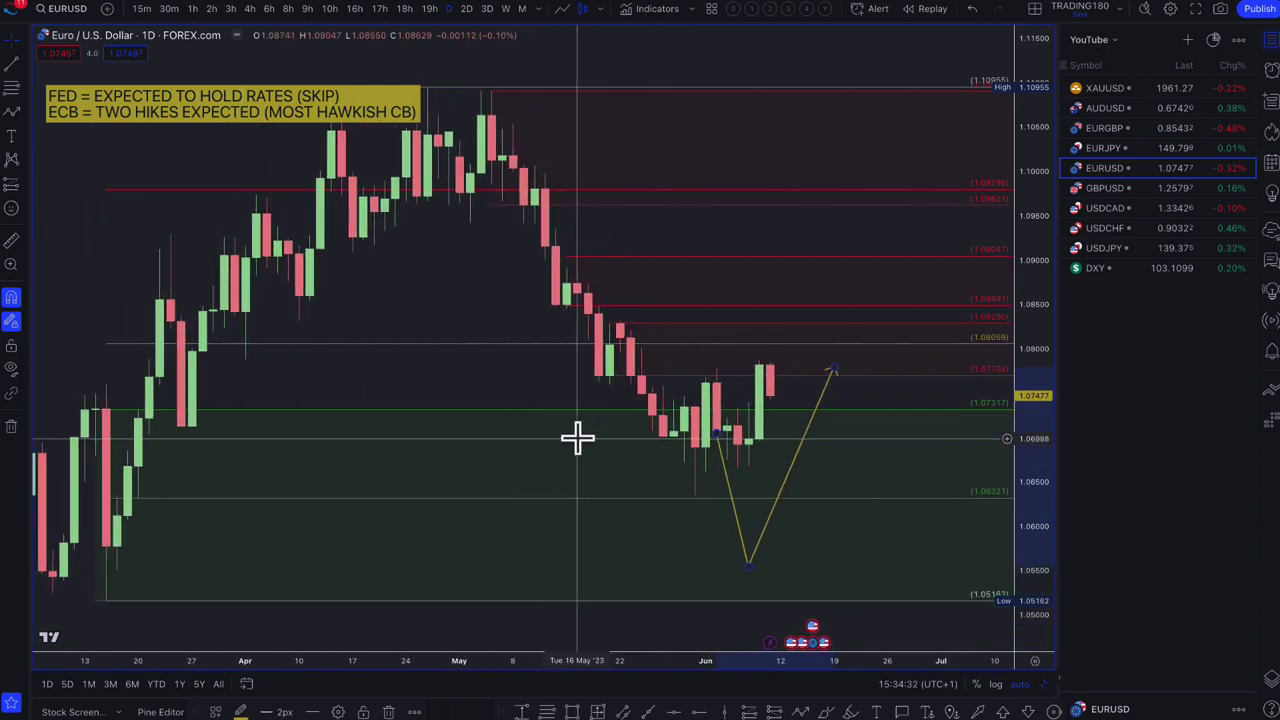
pyautogui.rightClick(798, 443)
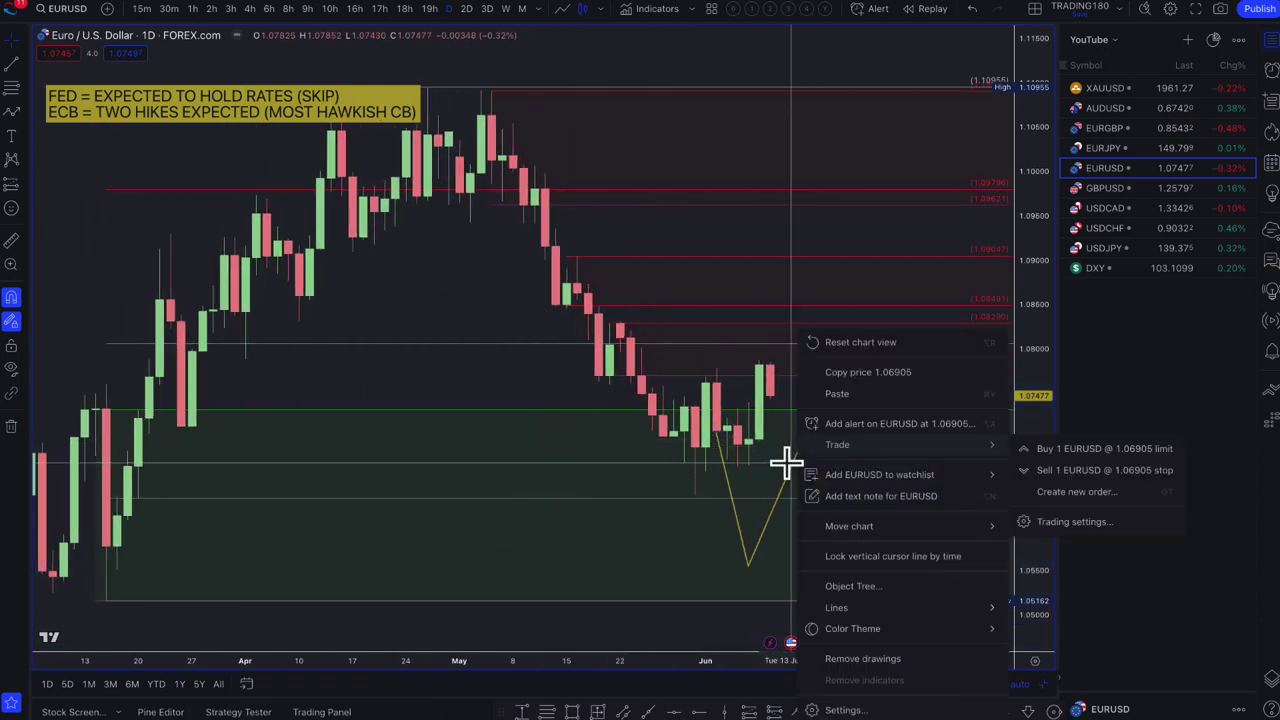
pyautogui.click(787, 462)
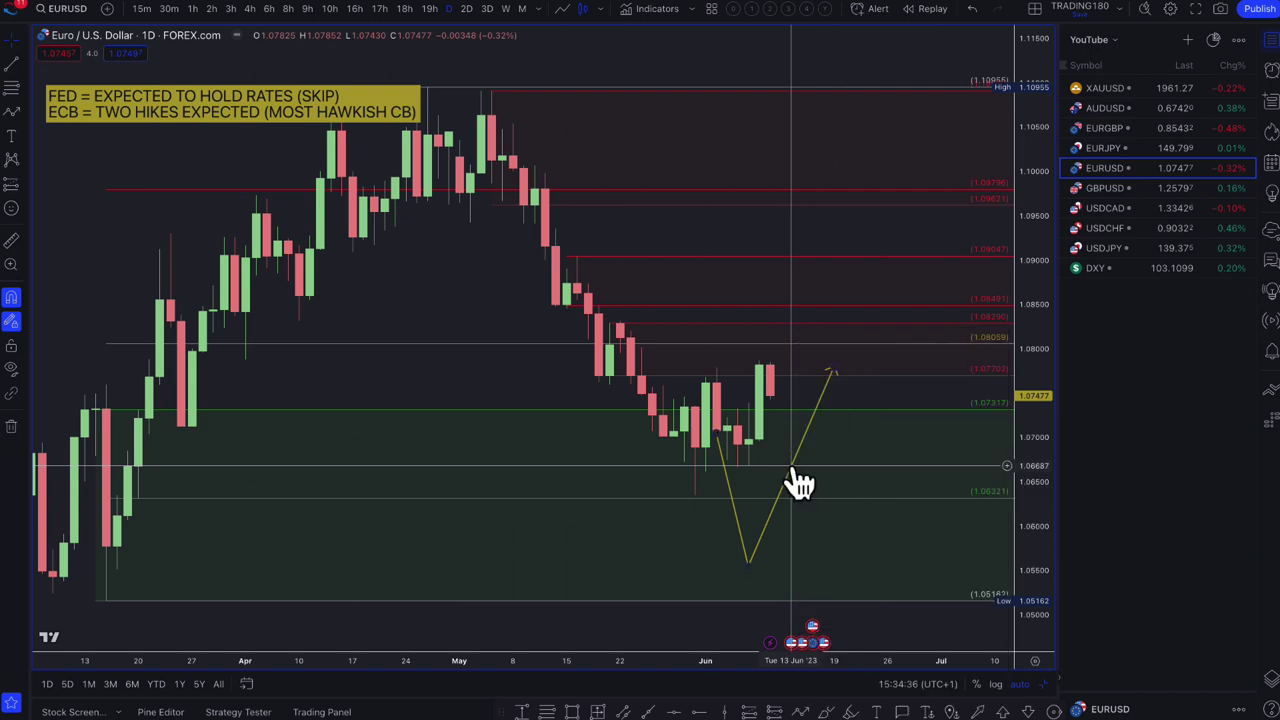
pyautogui.click(792, 470)
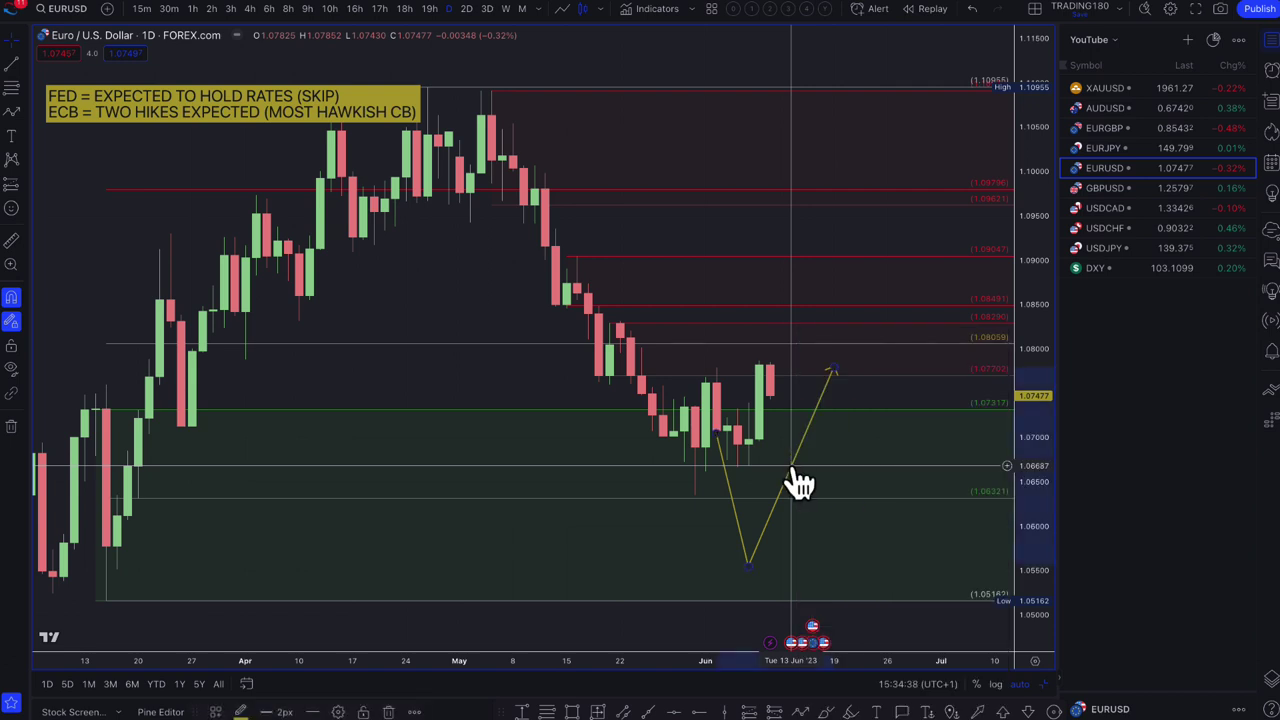
pyautogui.moveTo(797, 482); pyautogui.dragTo(853, 447)
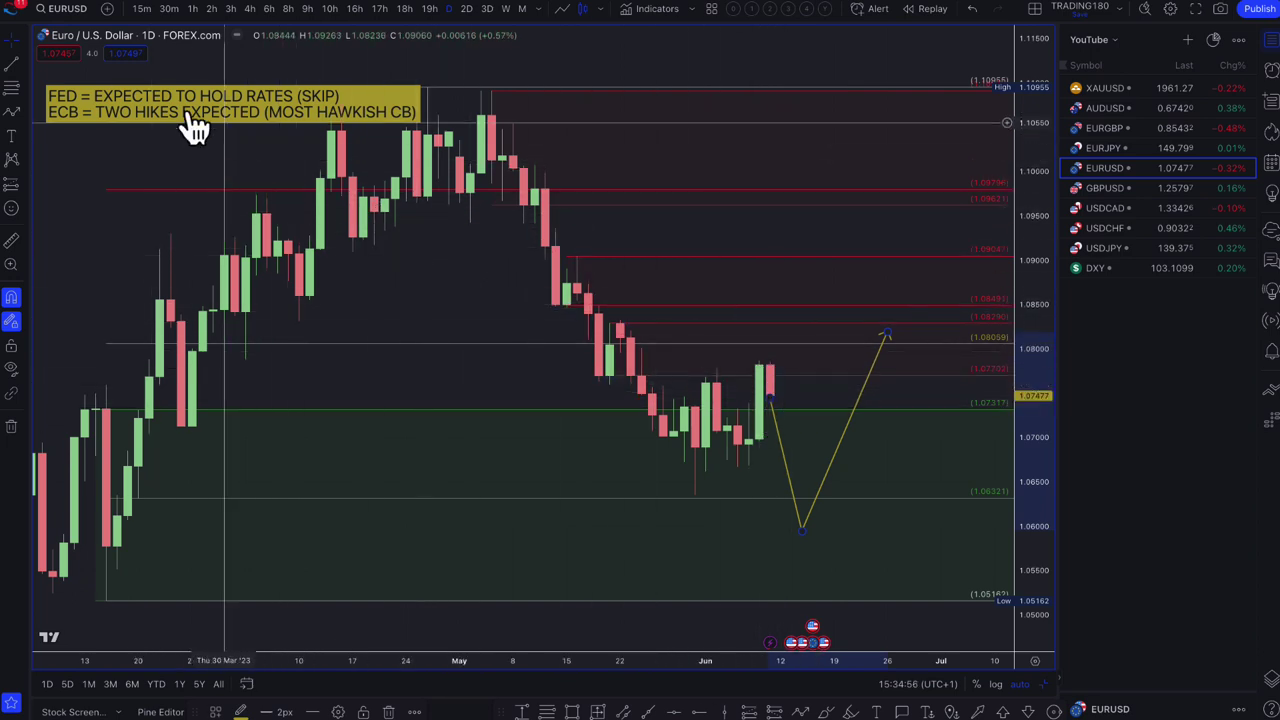
# Draw a projection path on the EURUSD chart from the latest candle, rising to about 1.082 and falling to about 1.073.
pyautogui.scroll(3, 780, 395)
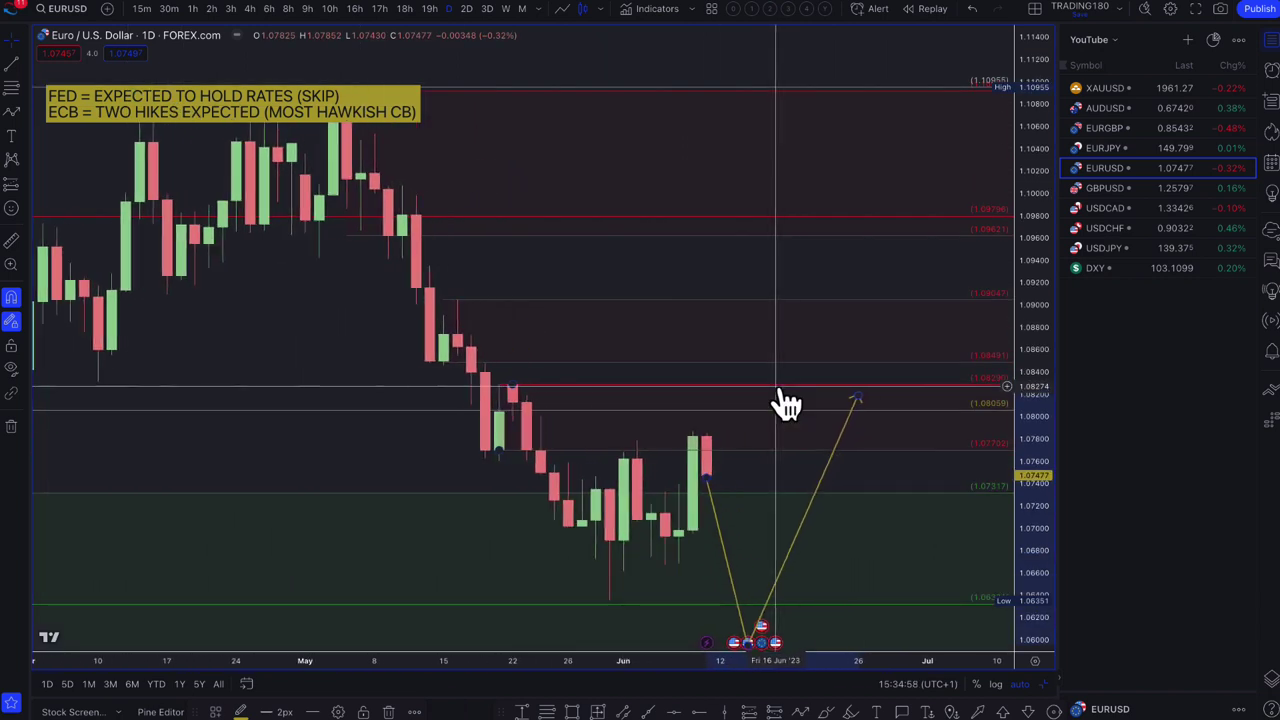
pyautogui.scroll(-2, 740, 440)
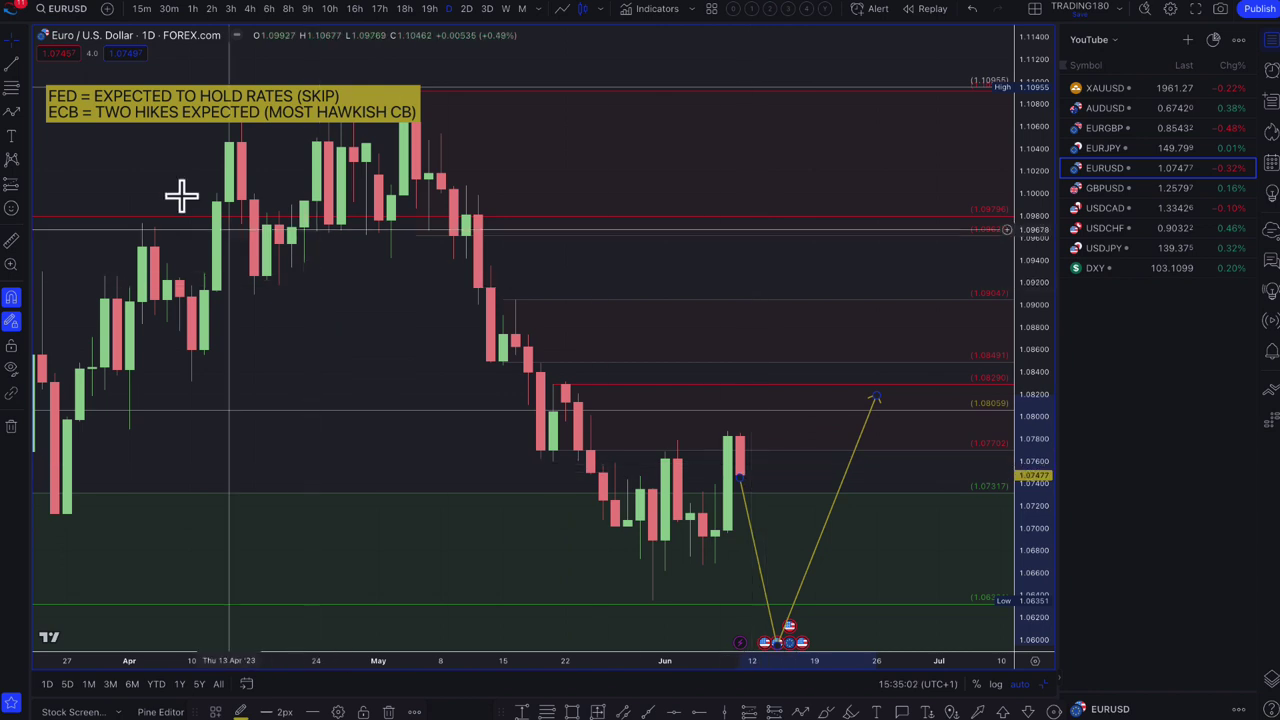
pyautogui.click(700, 423)
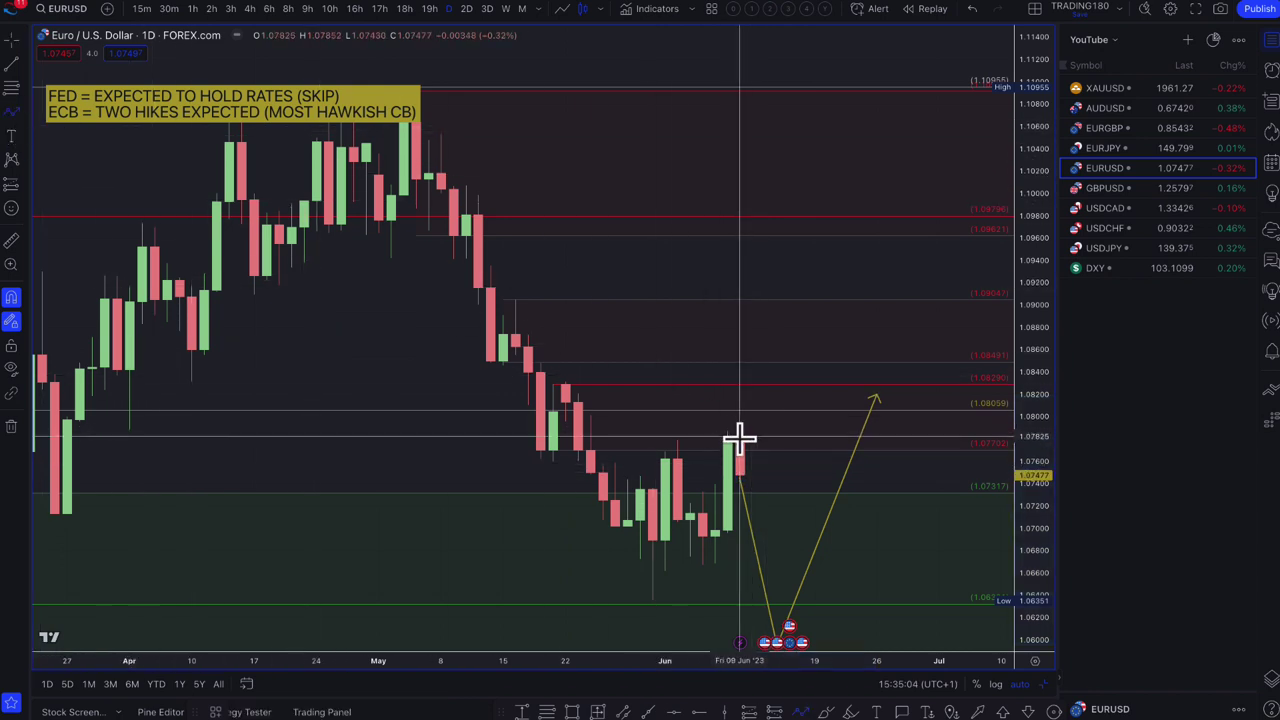
pyautogui.click(745, 421)
pyautogui.click(751, 396)
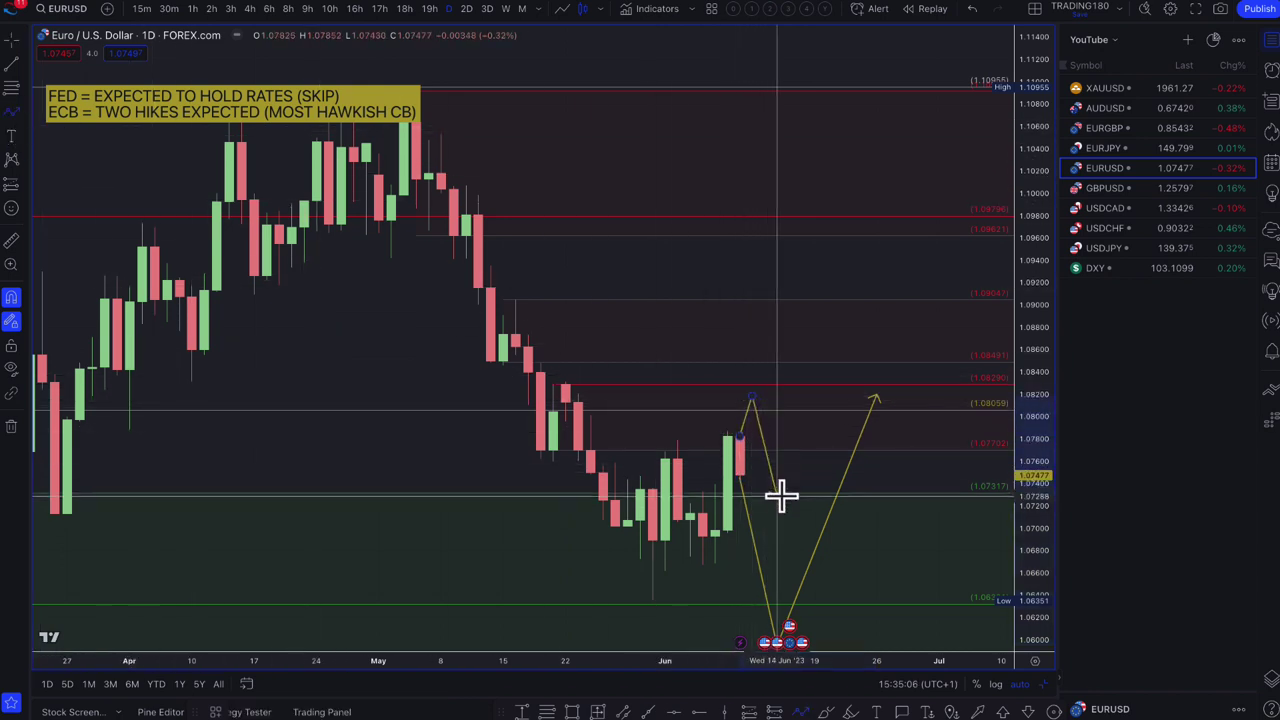
pyautogui.scroll(-3, 771, 486)
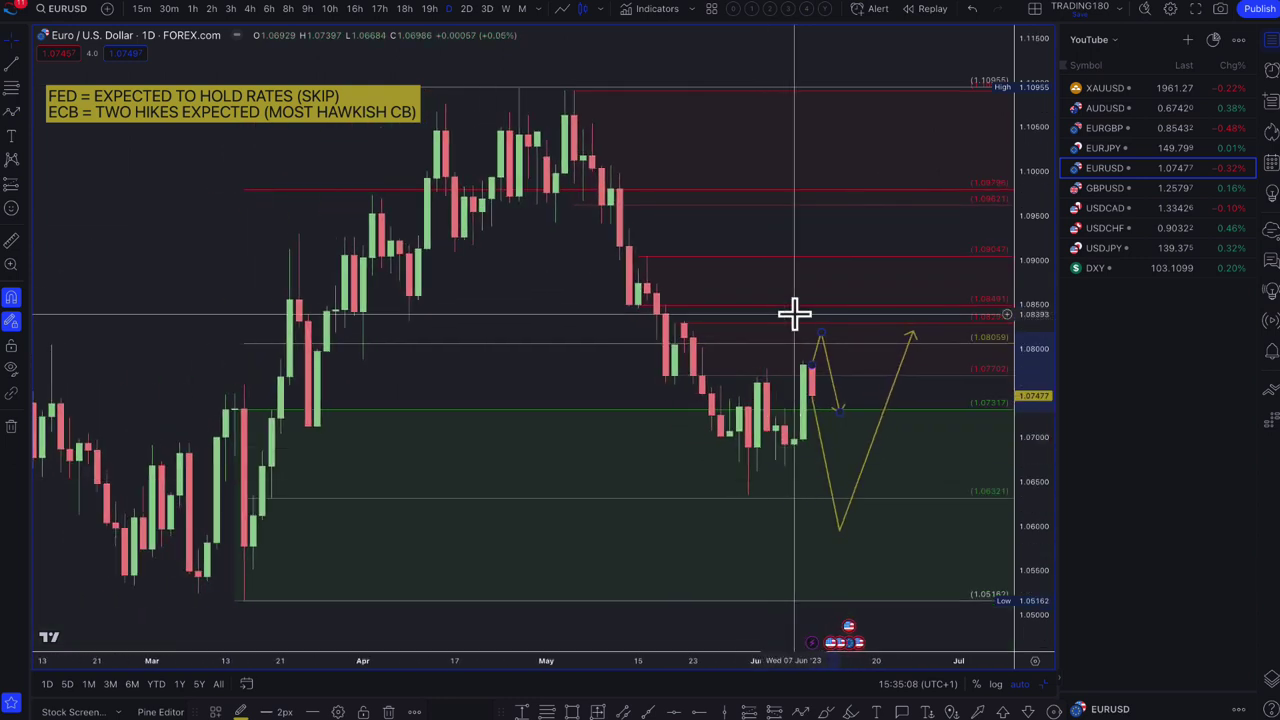
pyautogui.click(808, 349)
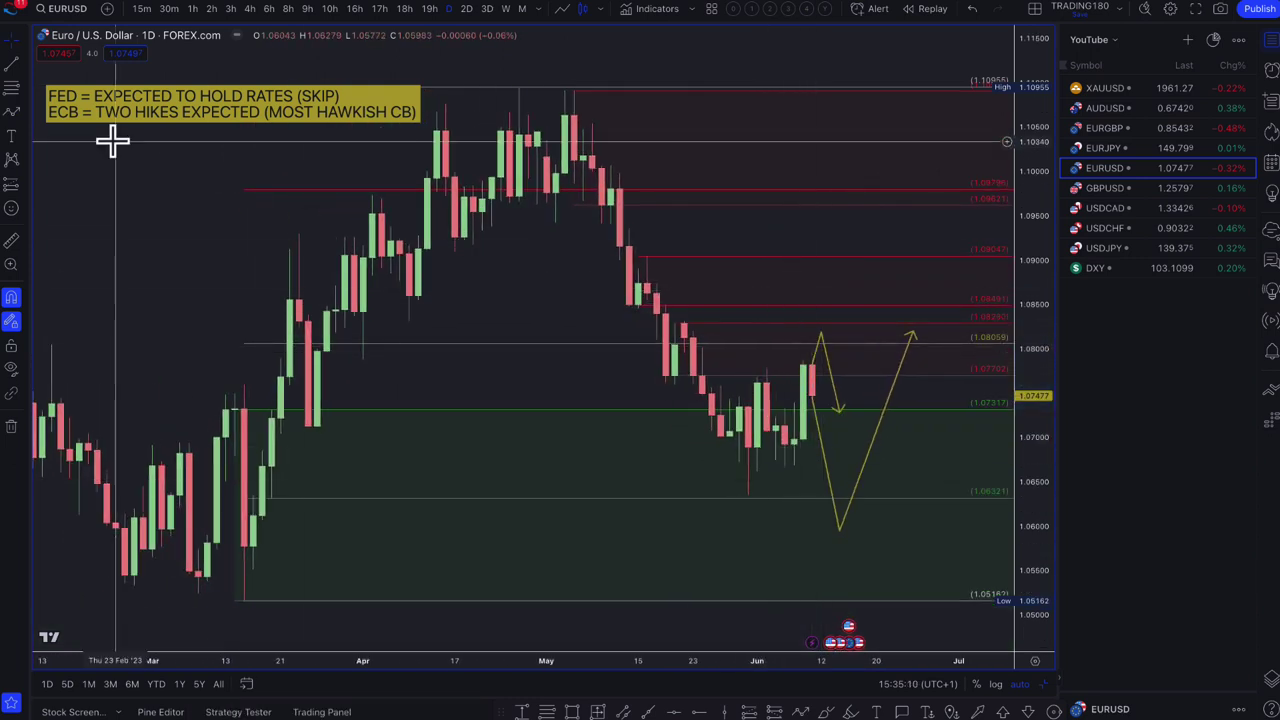
# Draw a second projection path rising to about 1.0865 and falling to about 1.074, and raise the dip path's low to about 1.064.
pyautogui.click(14, 113)
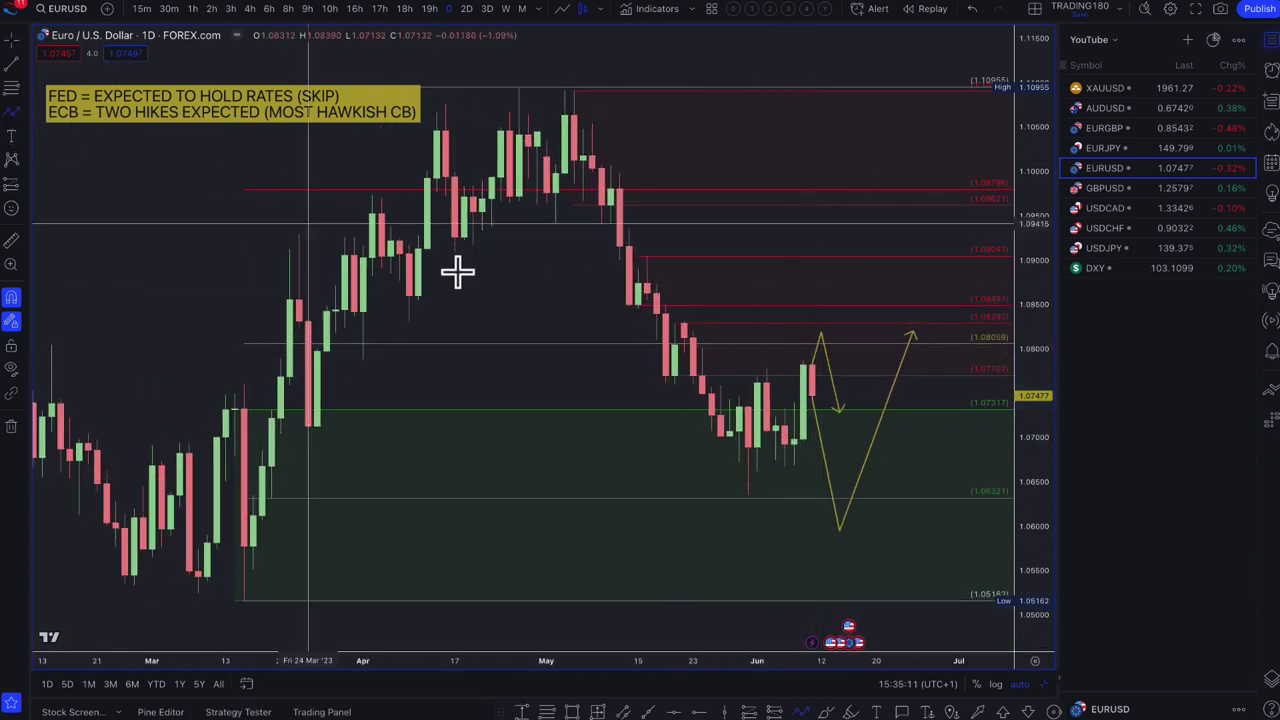
pyautogui.click(812, 362)
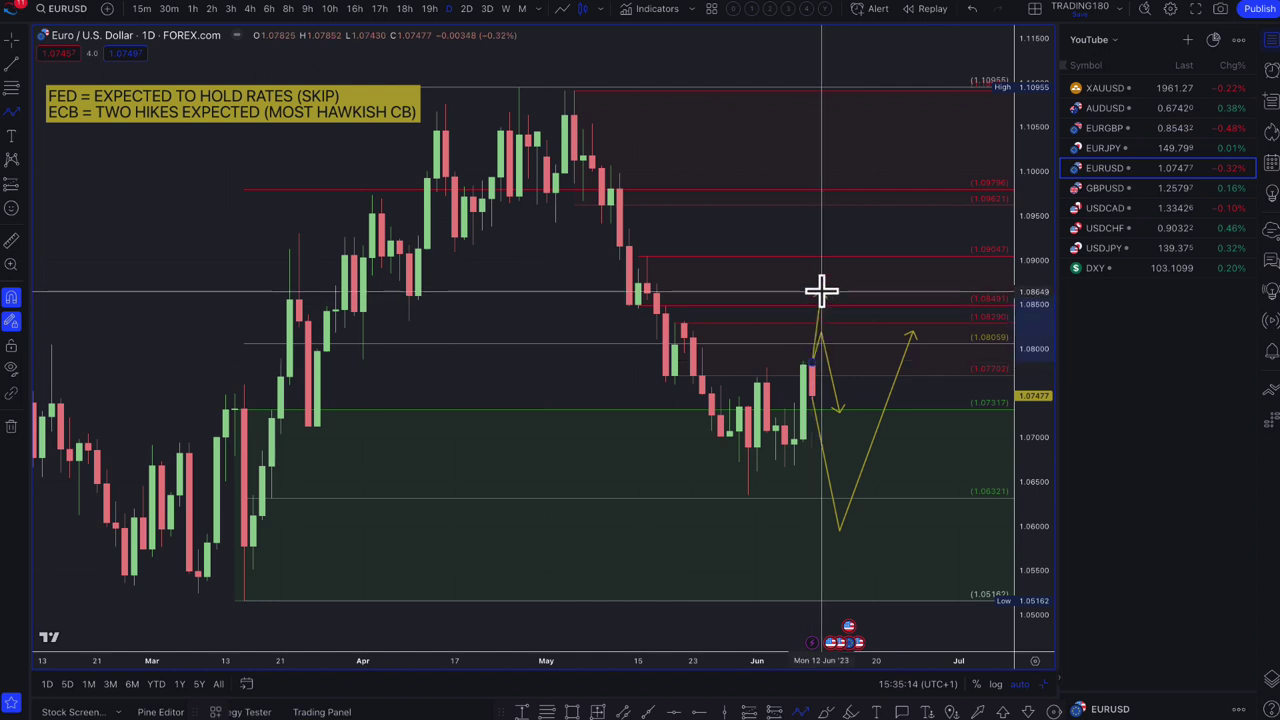
pyautogui.click(822, 292)
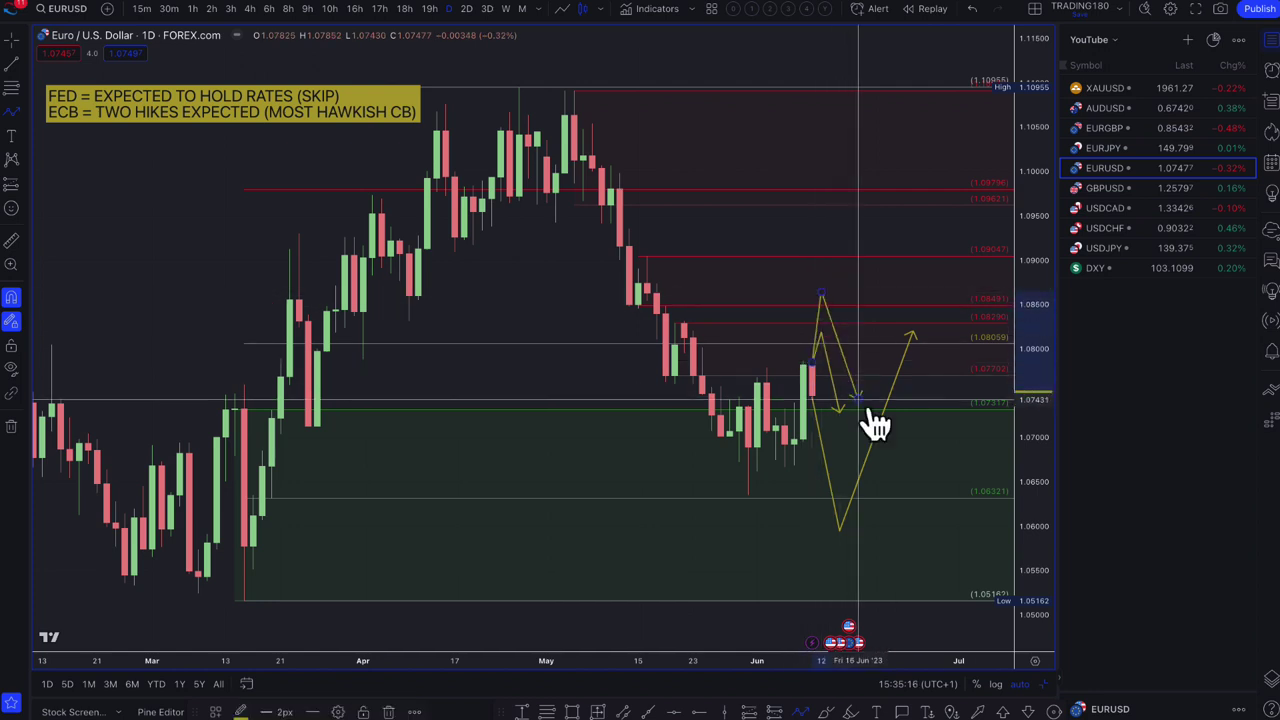
pyautogui.moveTo(840, 527); pyautogui.dragTo(849, 487)
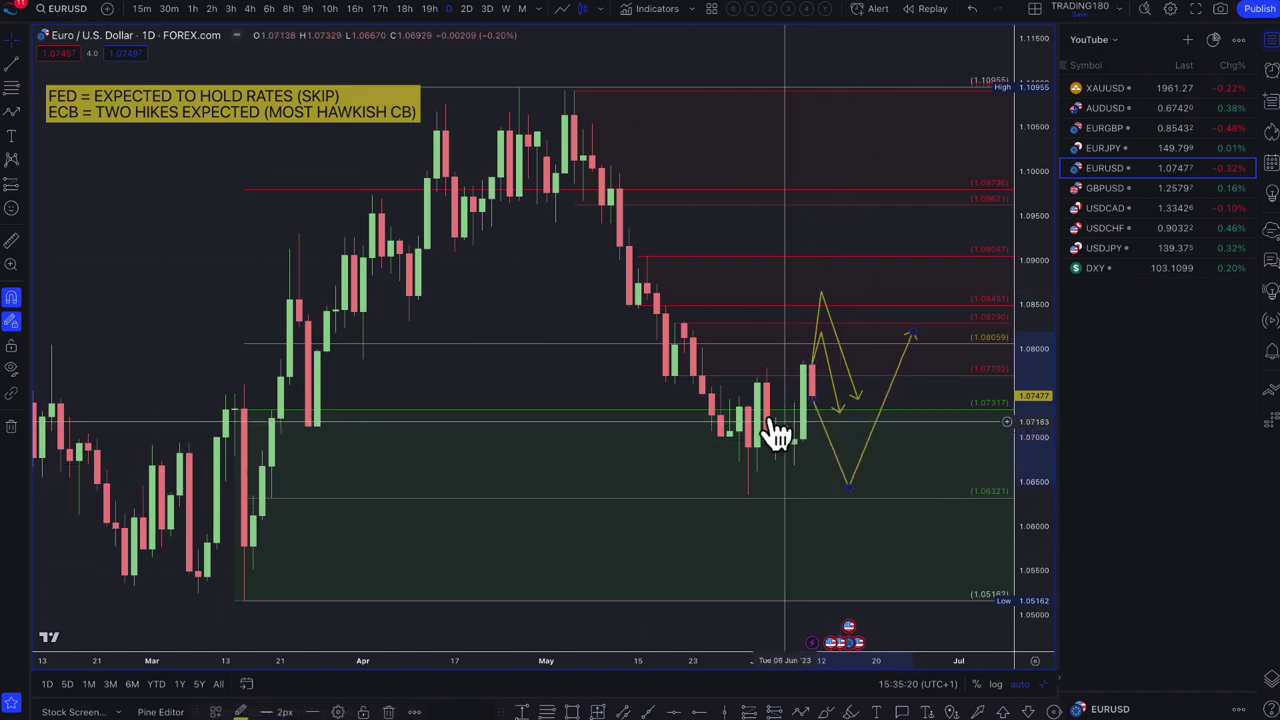
# Narrow the demand zone to 1.07138–1.06351 and delete the Fibonacci retracement spanning 1.05162 to 1.10955.
pyautogui.moveTo(240, 412); pyautogui.dragTo(243, 440)
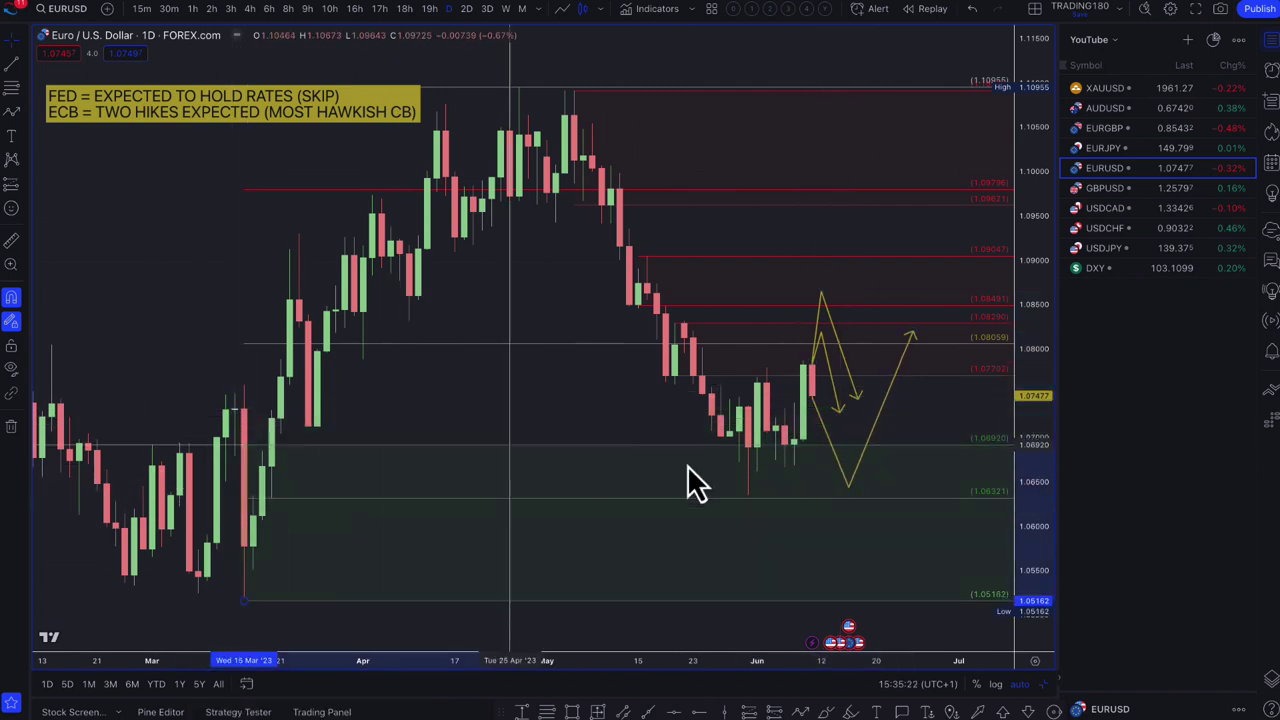
pyautogui.moveTo(700, 441); pyautogui.dragTo(785, 427)
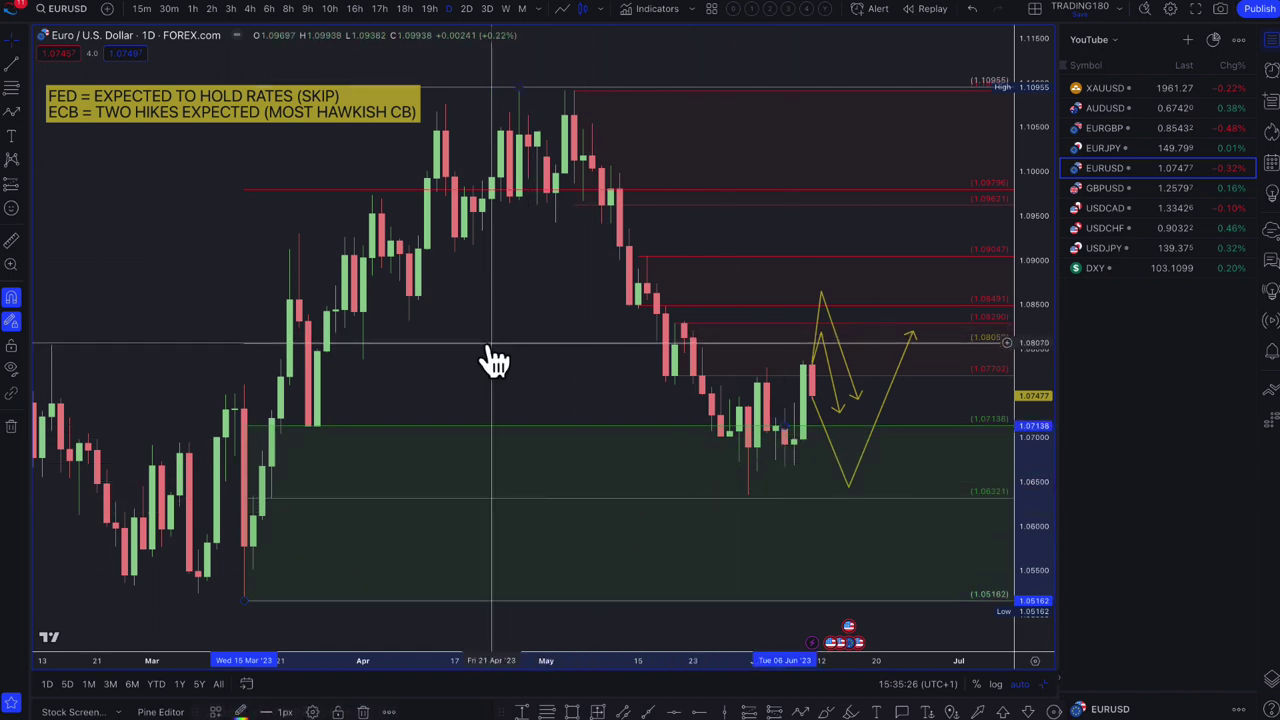
pyautogui.press('Delete')
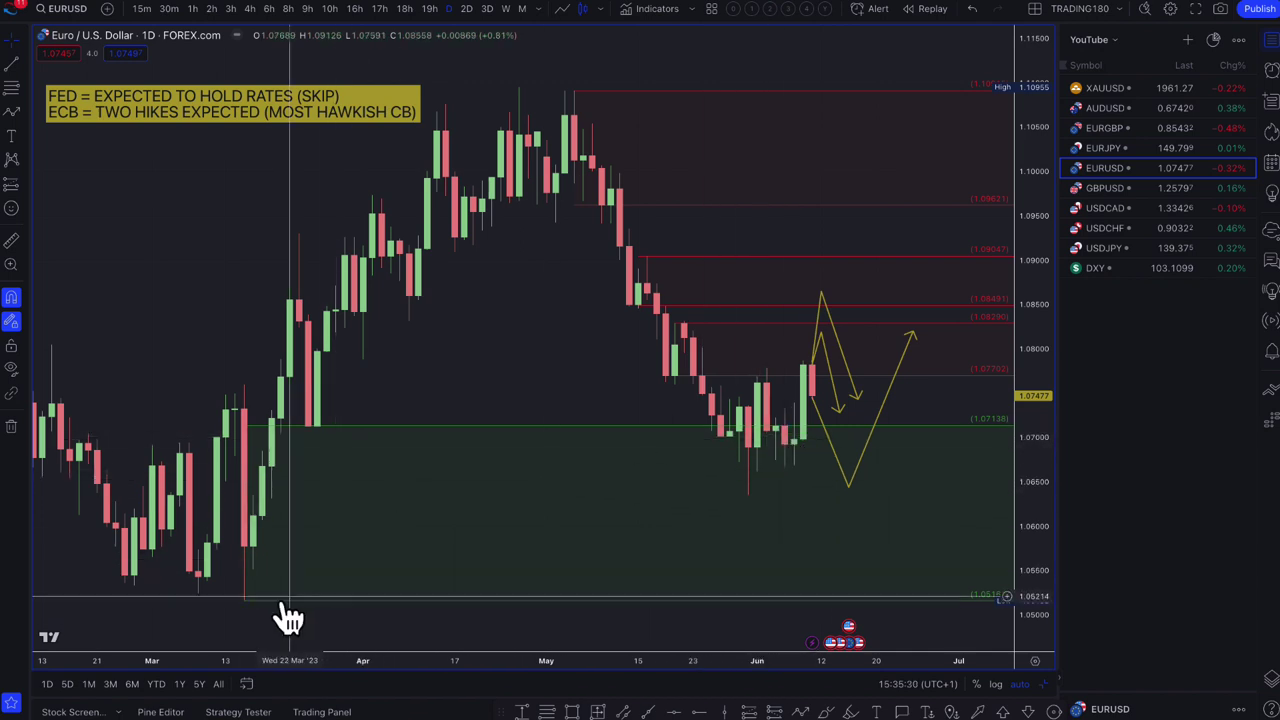
pyautogui.moveTo(245, 598); pyautogui.dragTo(748, 496)
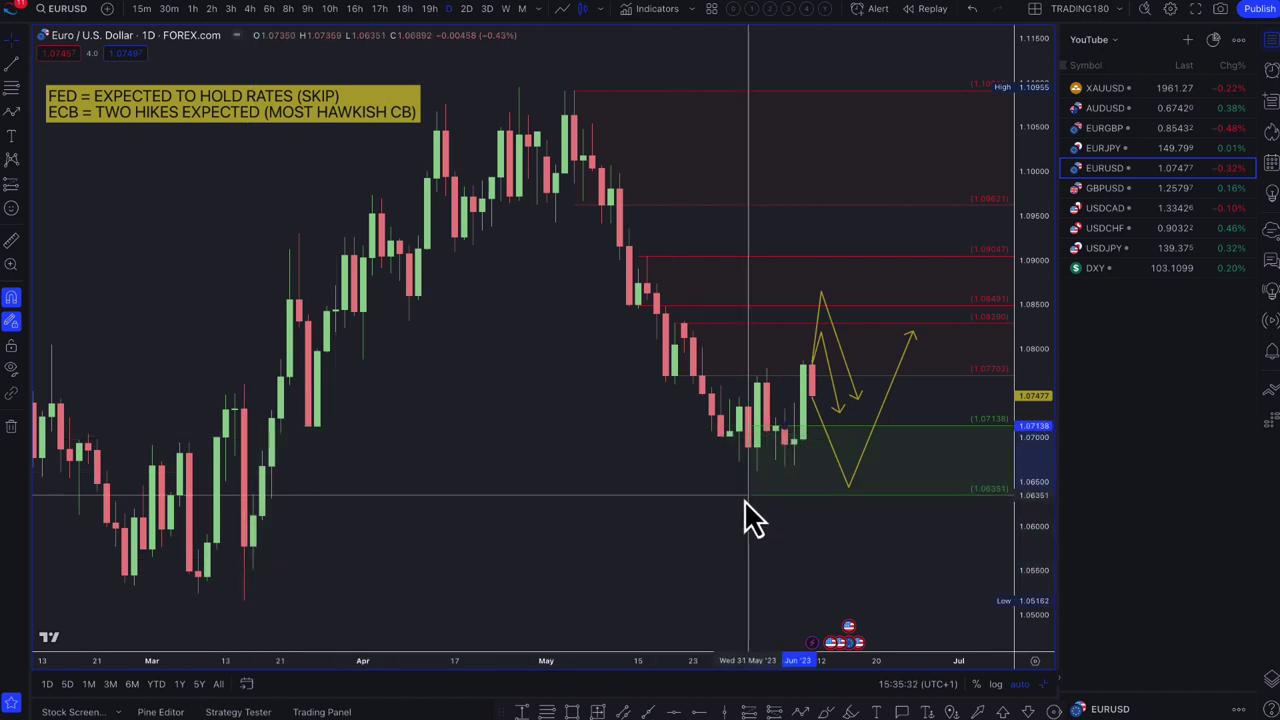
# Move the low of the dip-and-rise path a few days earlier, to about 1.065 inside the demand zone.
pyautogui.scroll(5, 846, 480)
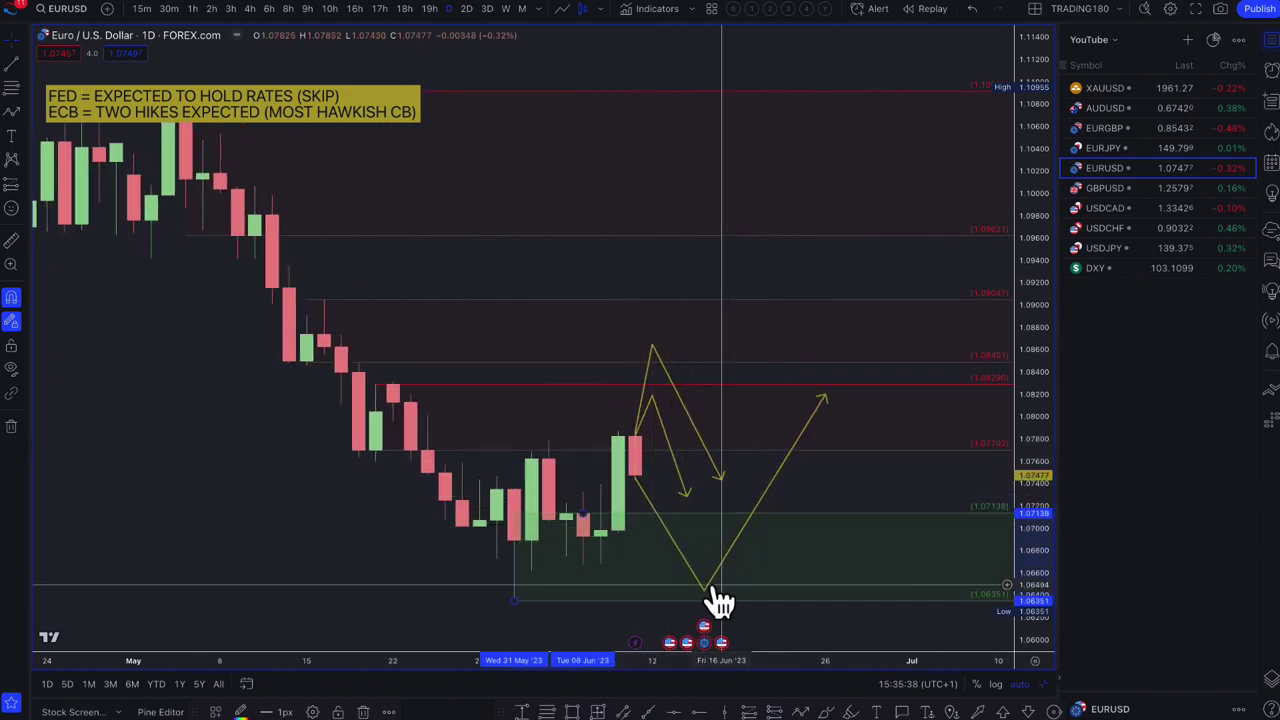
pyautogui.moveTo(706, 590); pyautogui.dragTo(670, 585)
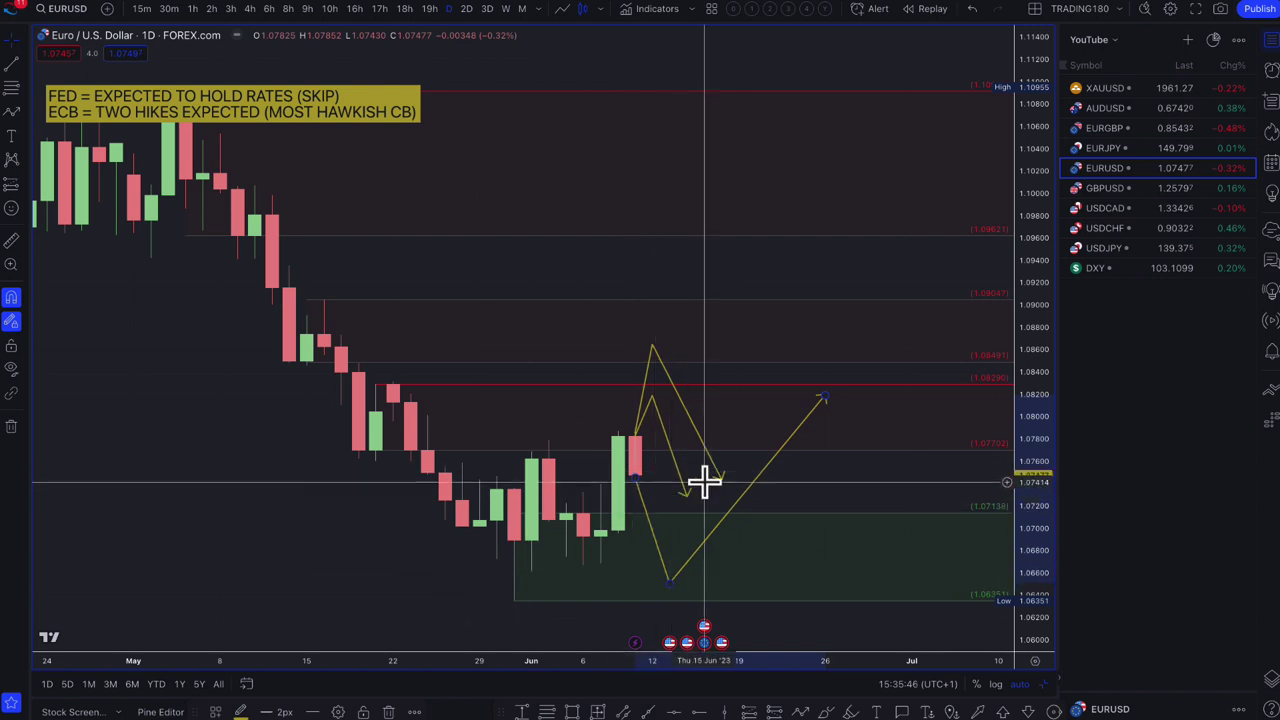
pyautogui.scroll(-2, 730, 460)
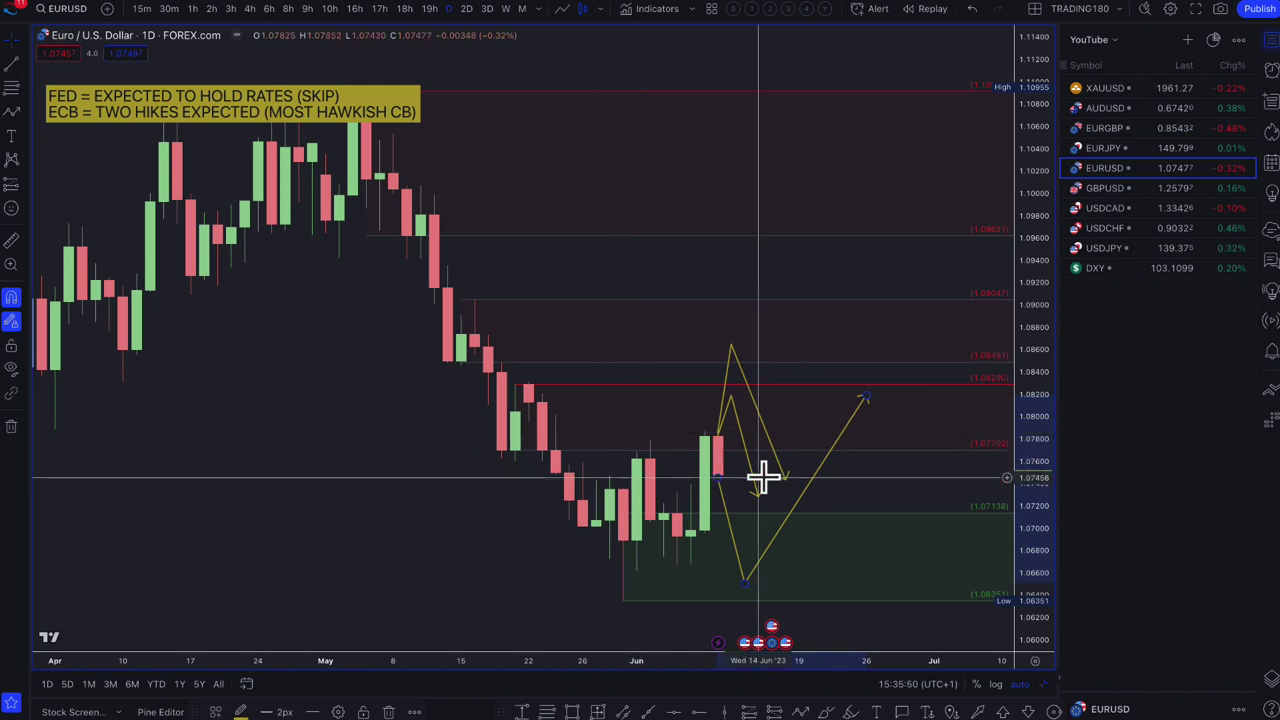
pyautogui.scroll(-1, 790, 445)
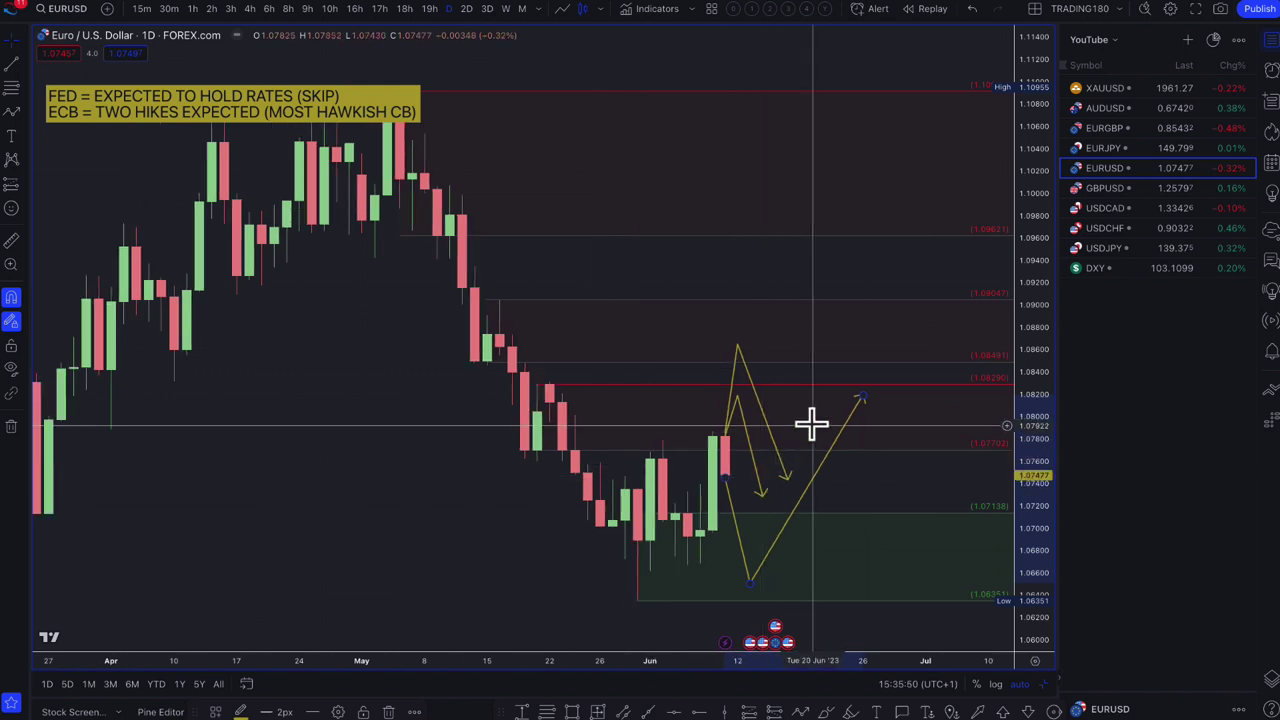
# Open the EURJPY chart and change the note's BOJ line to "BOJ = HOLDING RATES POSSIBLE YCC ADJUSTMENT JULY".
pyautogui.click(1111, 148)
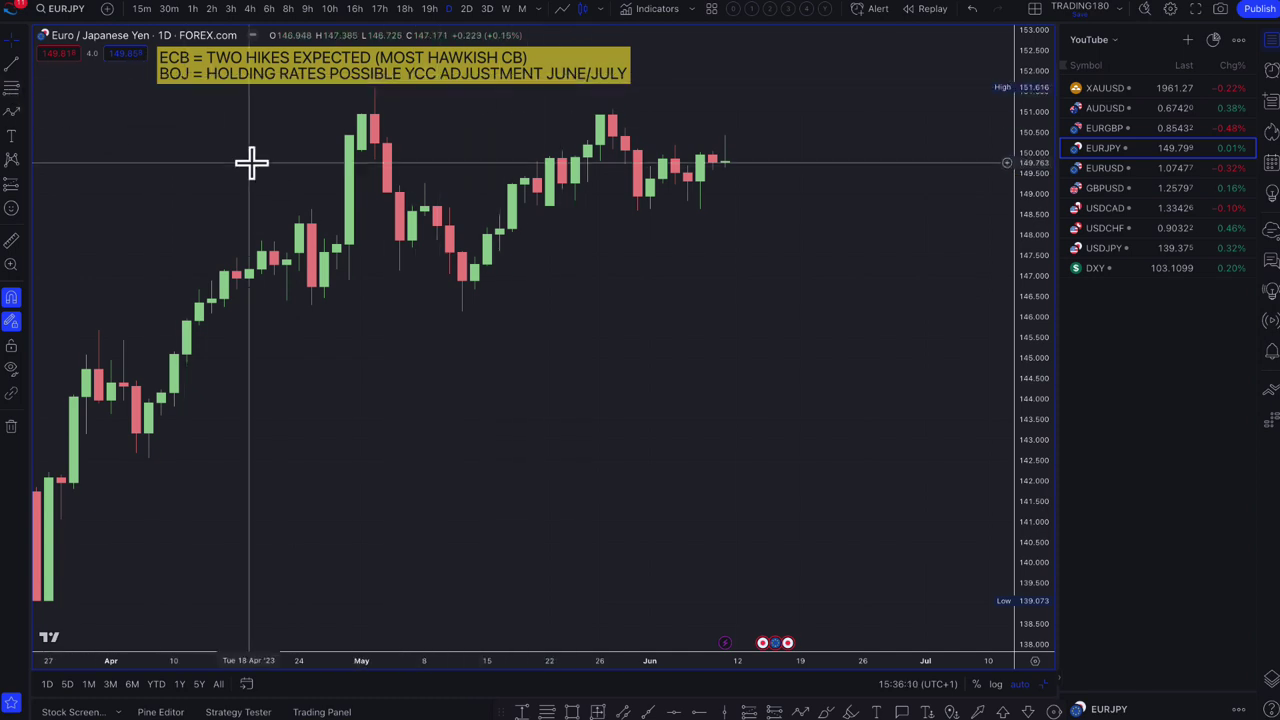
pyautogui.scroll(2, 251, 163)
pyautogui.doubleClick(575, 90)
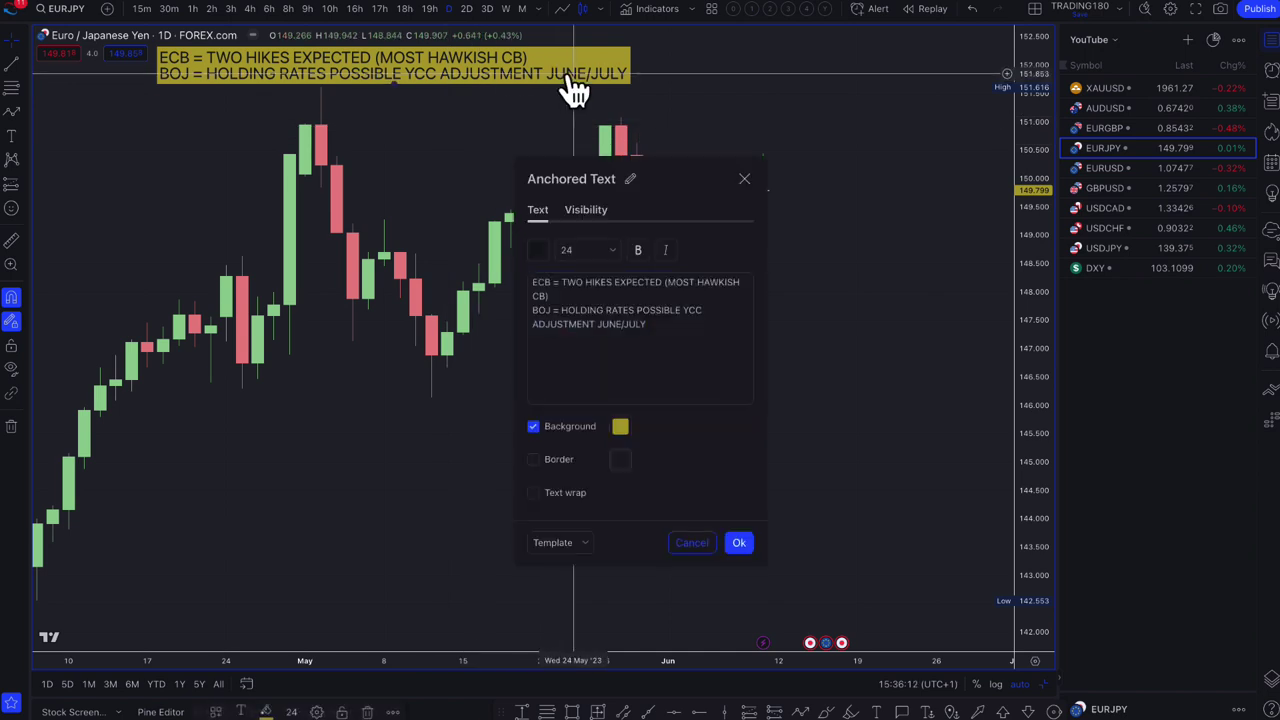
pyautogui.click(608, 322)
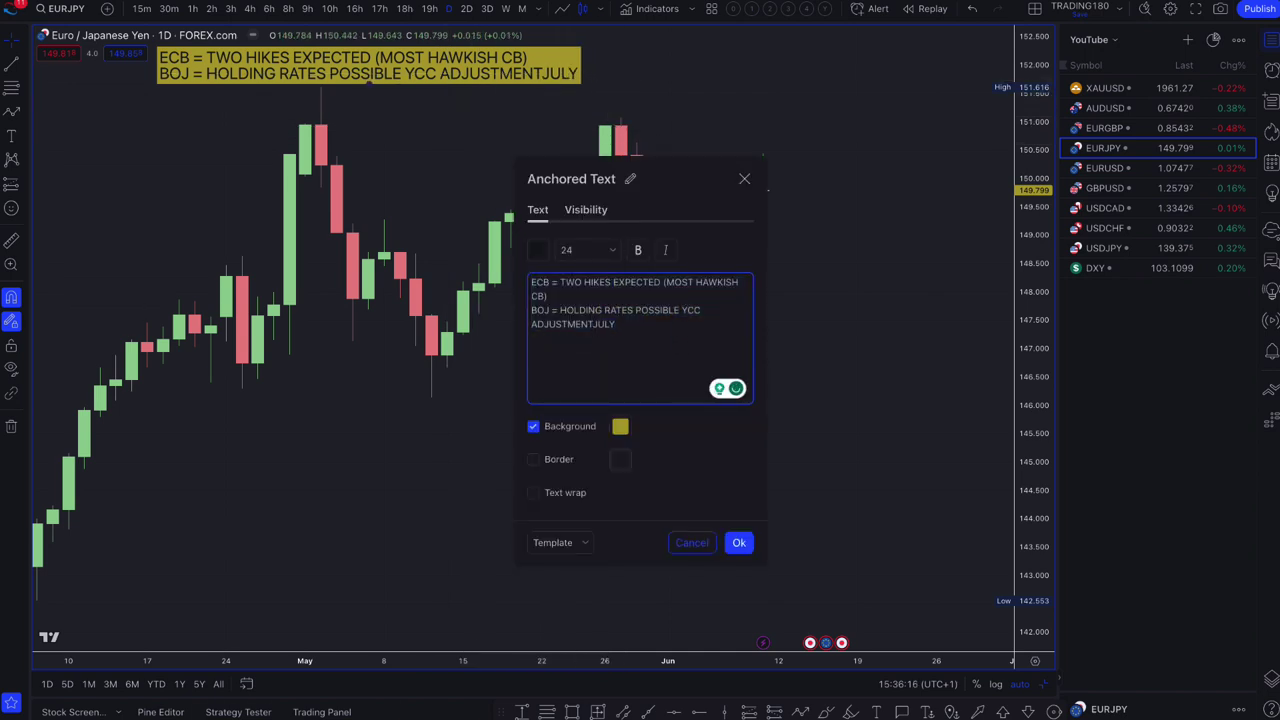
pyautogui.click(735, 543)
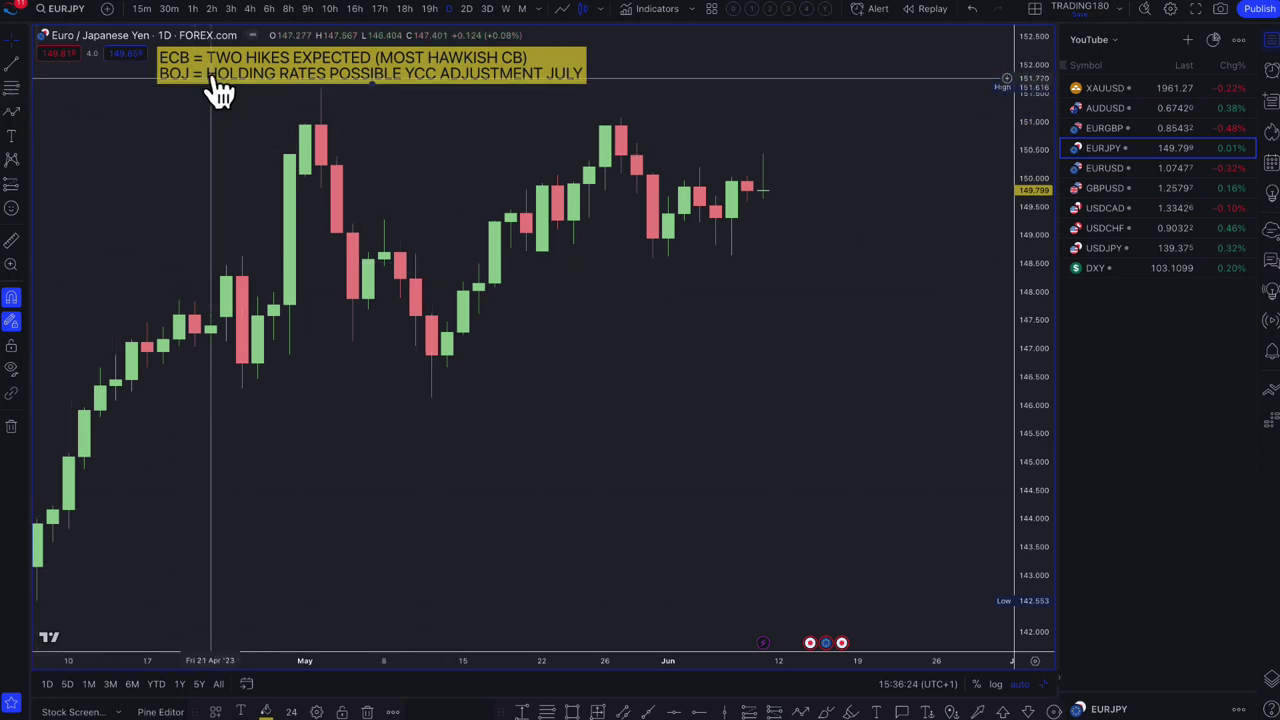
# Mark a zone from 150.079 to 151.616 at the early May high and apply the 1. SUPPLY template.
pyautogui.click(12, 90)
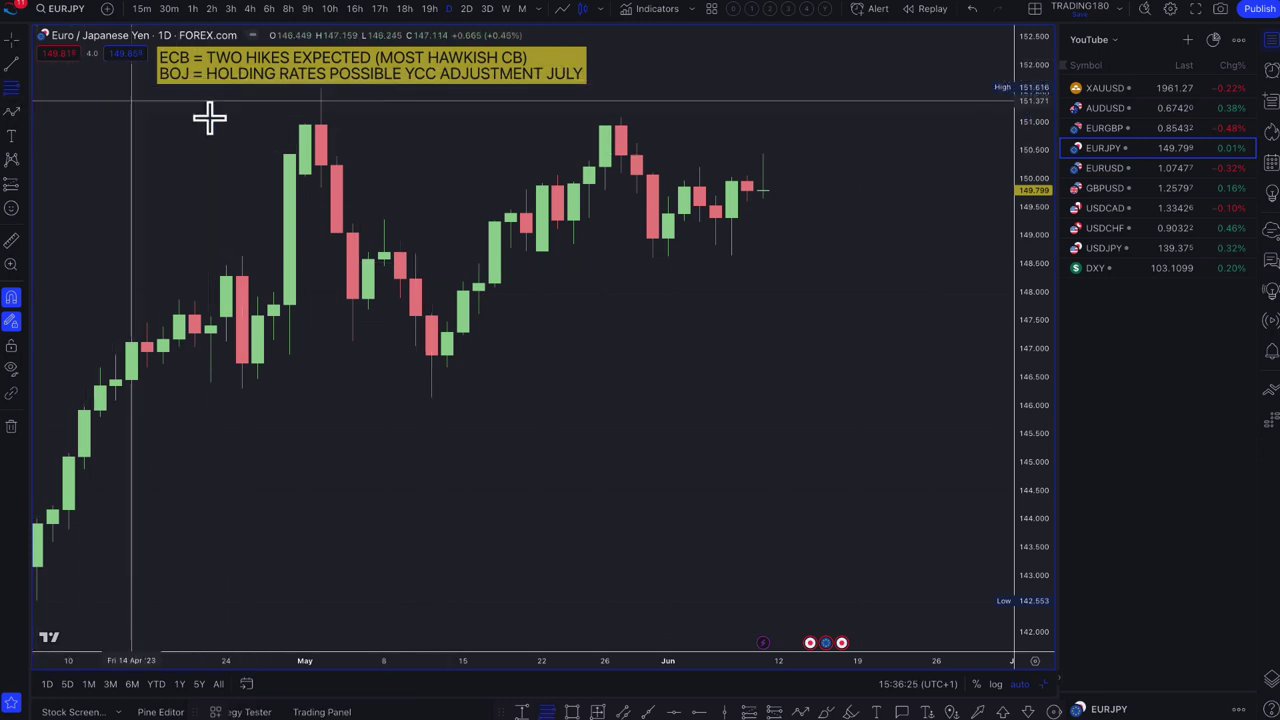
pyautogui.click(308, 165)
pyautogui.click(322, 90)
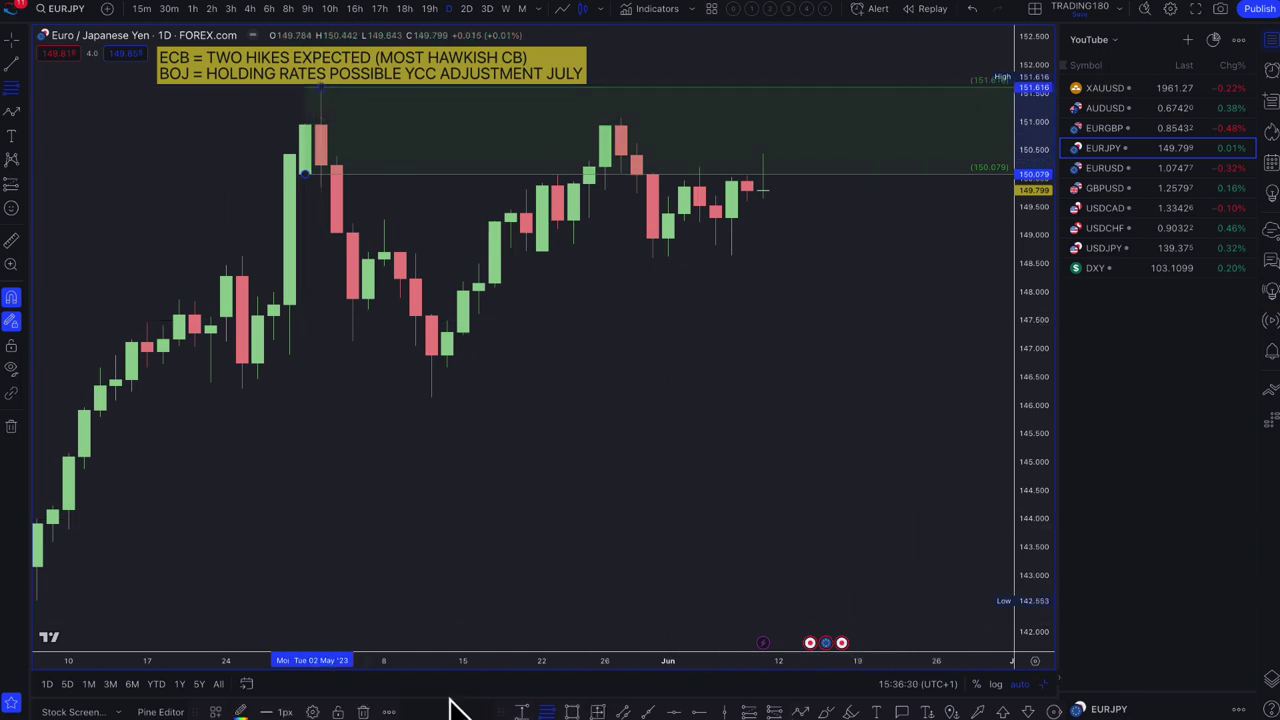
pyautogui.click(214, 712)
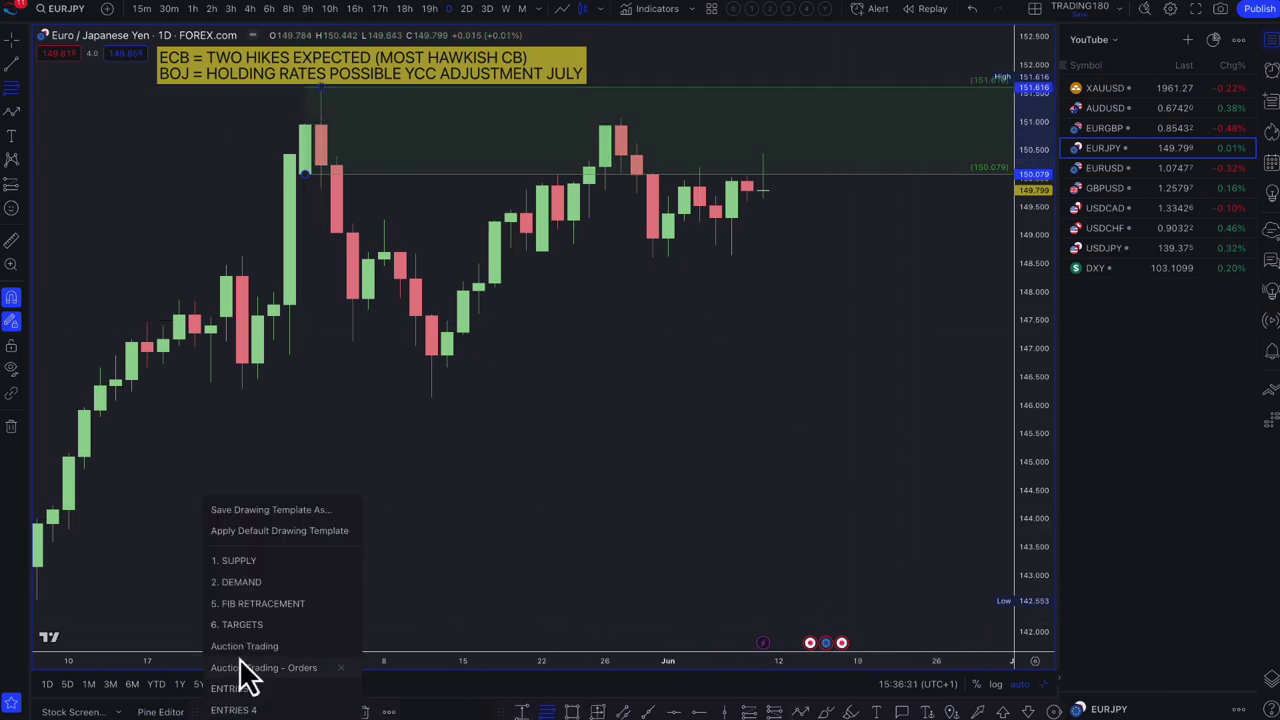
pyautogui.click(246, 561)
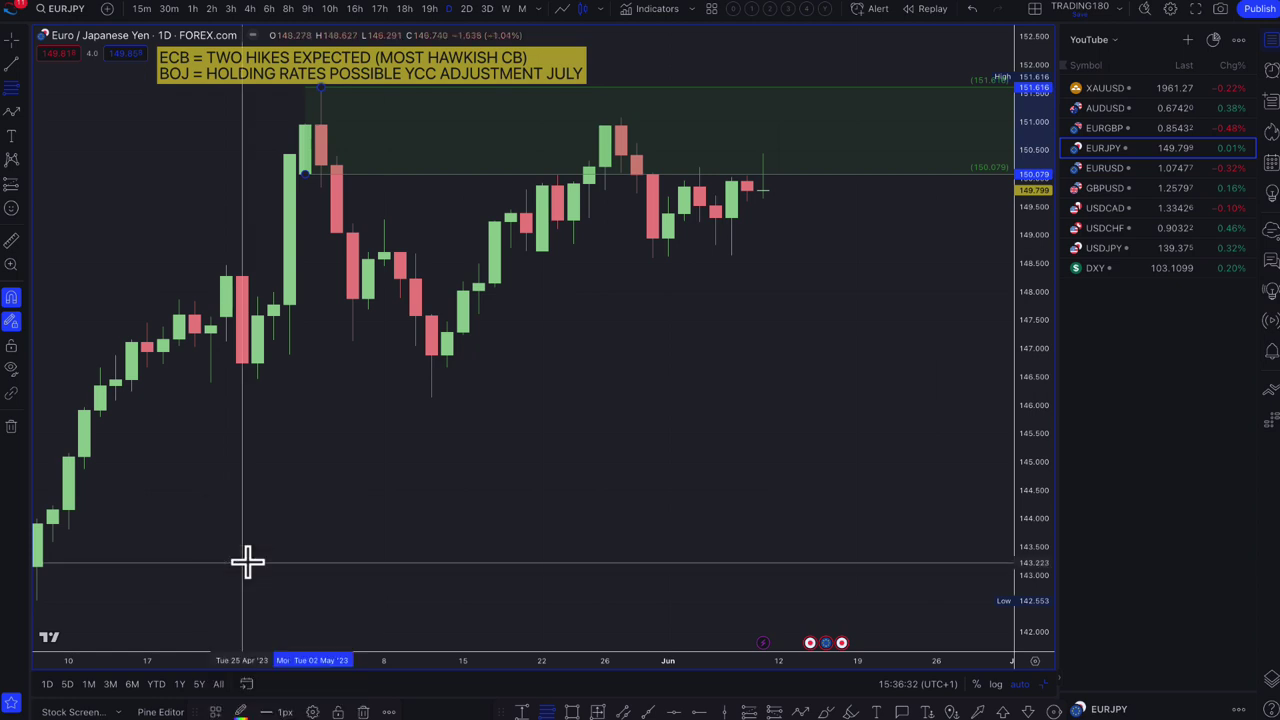
# Mark a zone between 149.875 and 148.719 from the 19 May candle and apply the 2. DEMAND template.
pyautogui.click(12, 87)
pyautogui.click(560, 190)
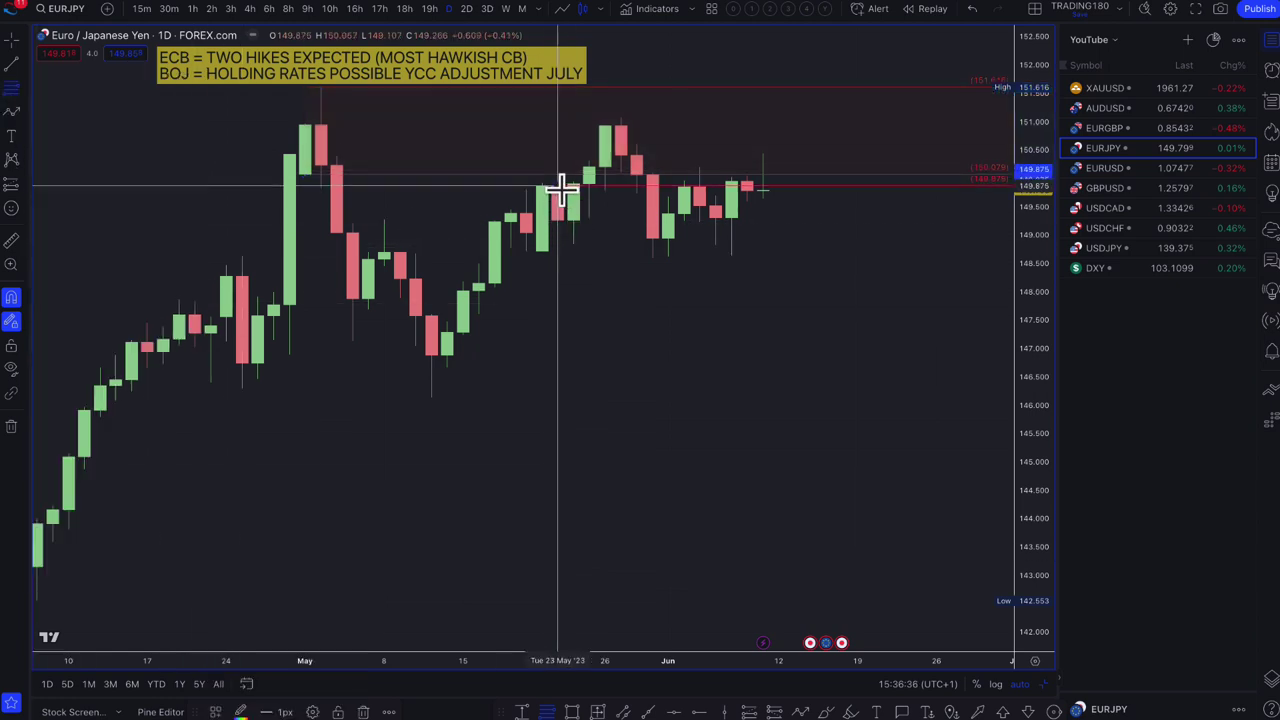
pyautogui.click(530, 251)
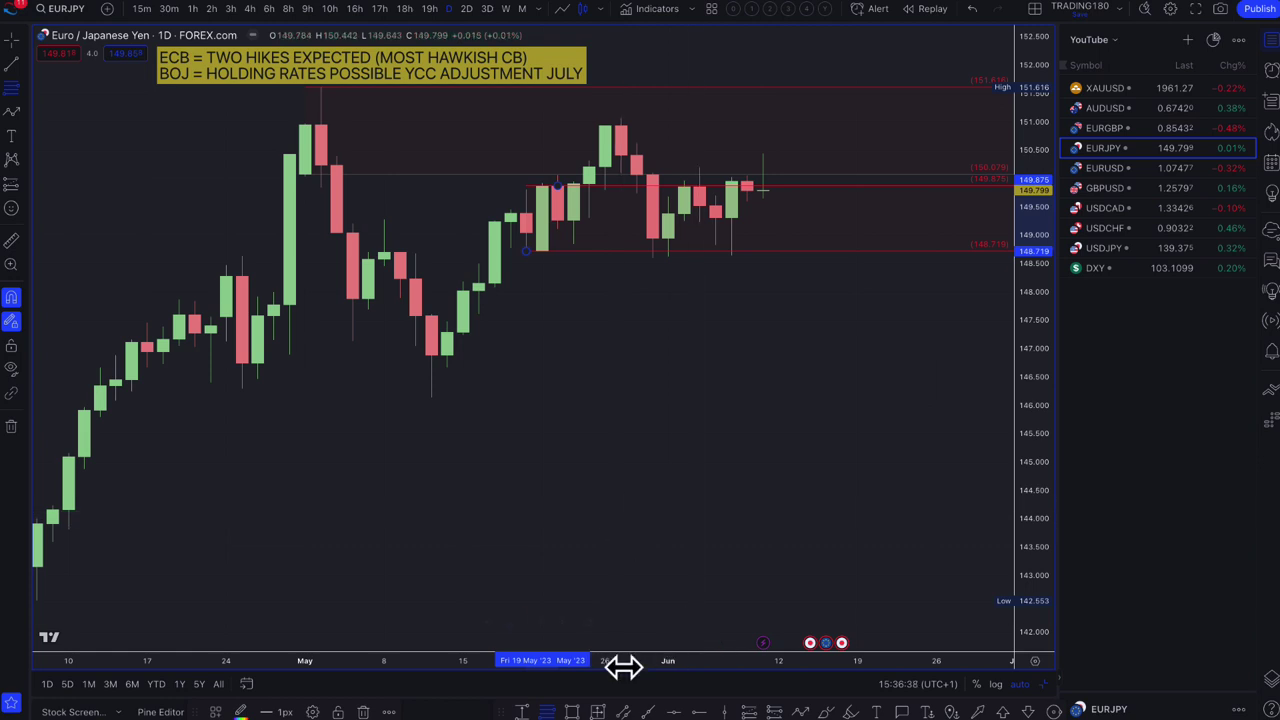
pyautogui.click(222, 708)
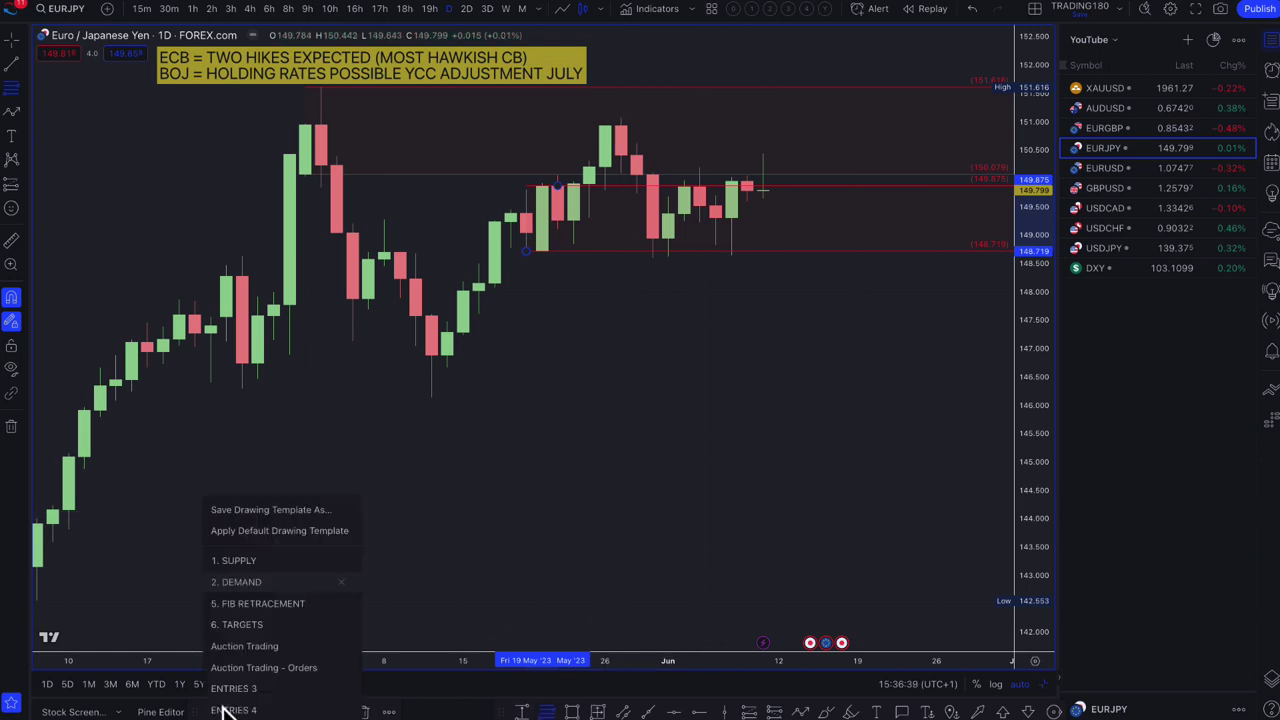
pyautogui.click(240, 582)
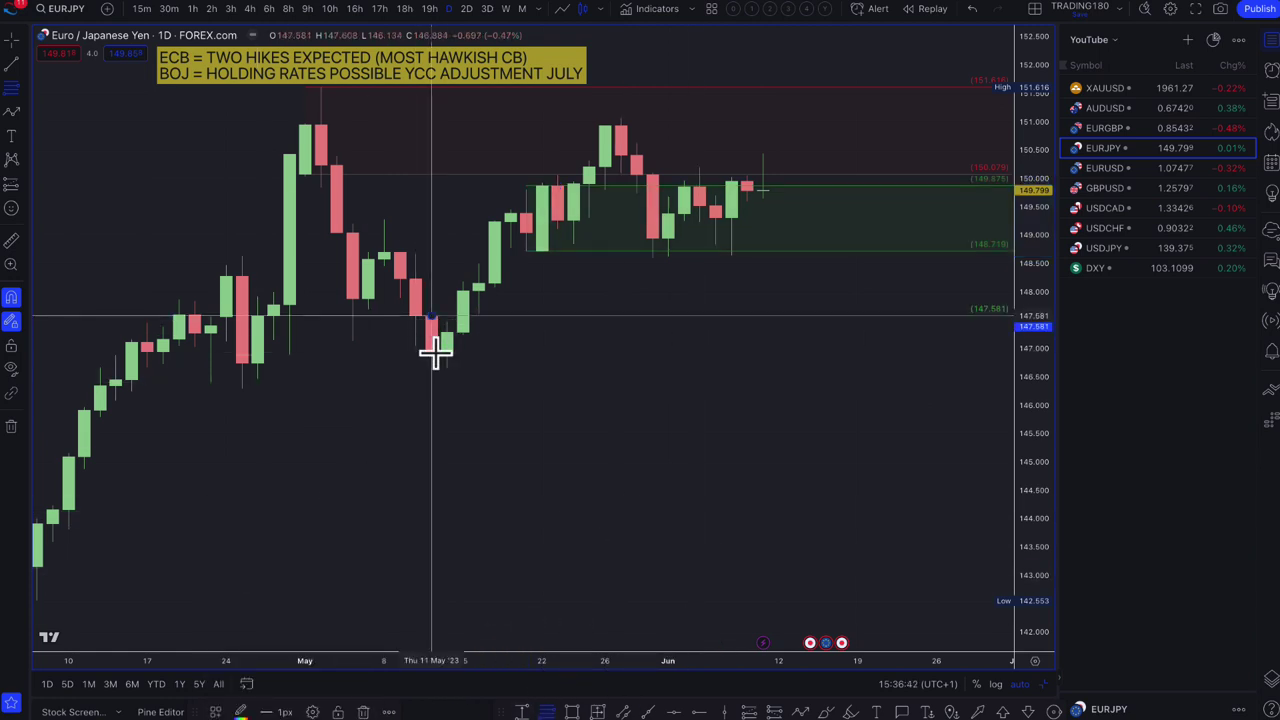
# Mark a lower demand zone from 147.581 down to 146.134 on the 11 May candle.
pyautogui.click(435, 350)
pyautogui.click(432, 397)
pyautogui.scroll(3, 691, 291)
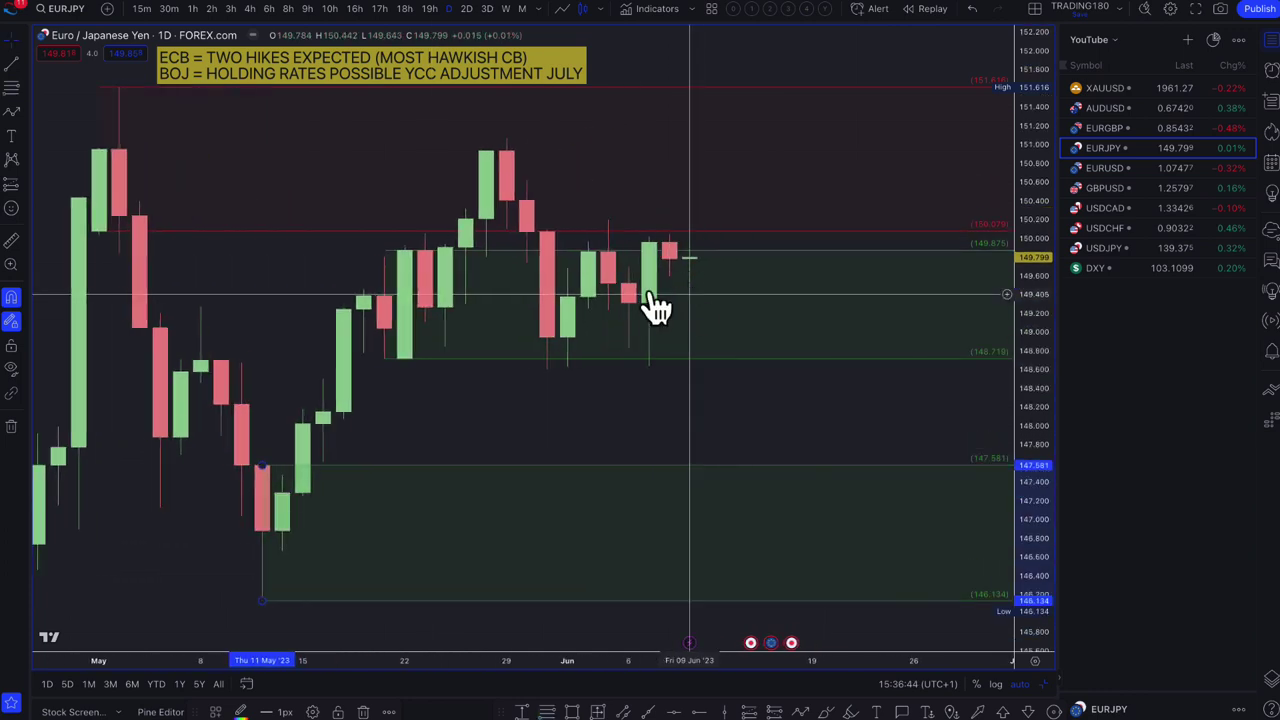
# Trace the EURJPY price swings with a path from the 11 May low of 146.134 to the 9 June high.
pyautogui.click(12, 116)
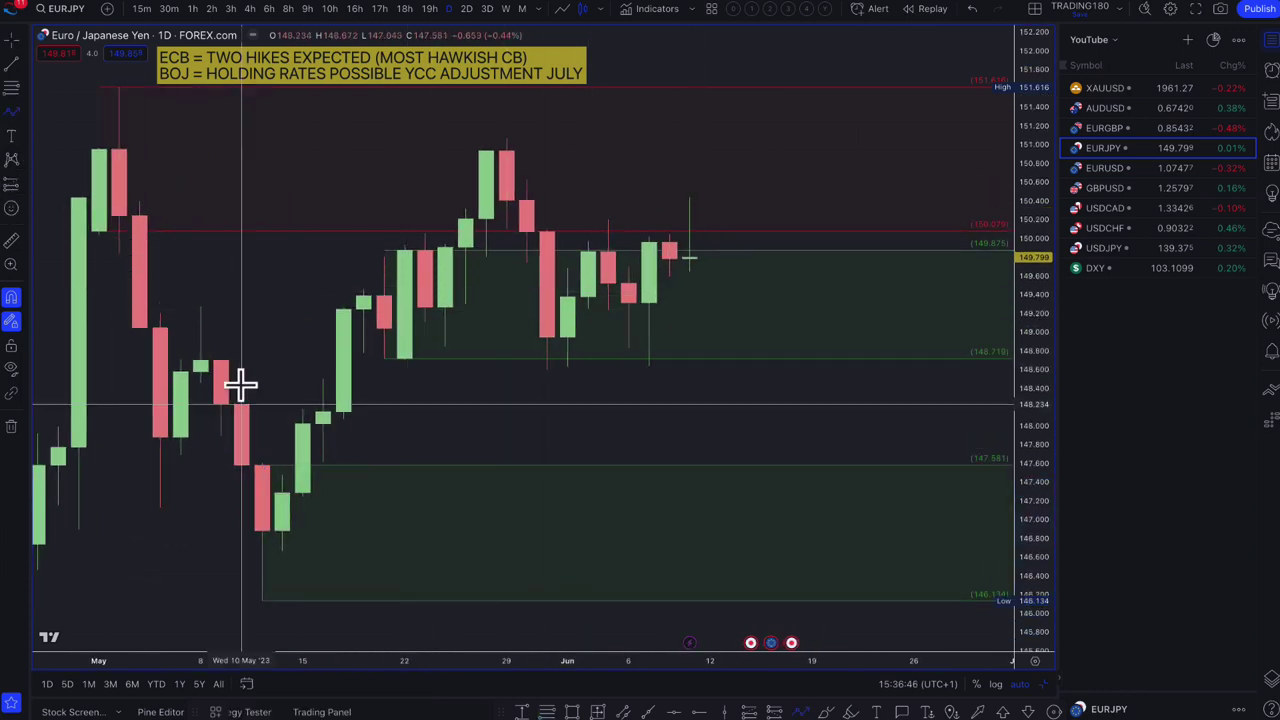
pyautogui.click(262, 598)
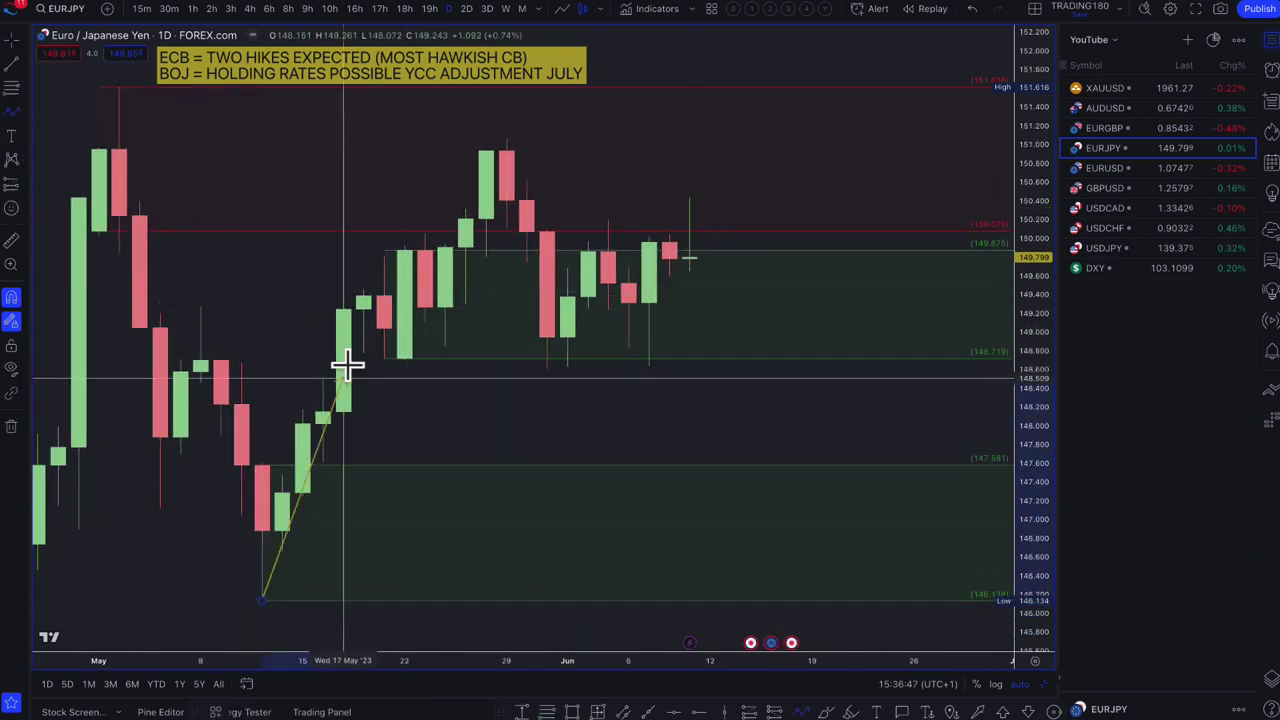
pyautogui.click(385, 262)
pyautogui.click(403, 358)
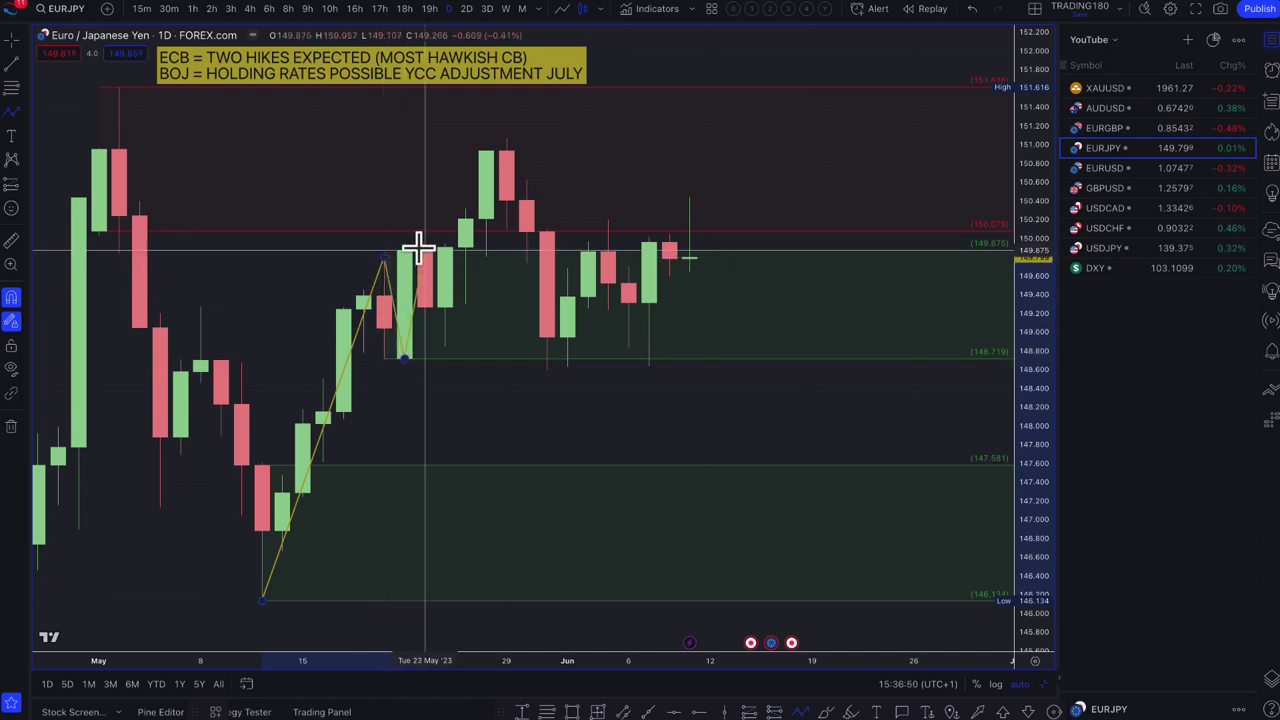
pyautogui.click(427, 287)
pyautogui.click(440, 338)
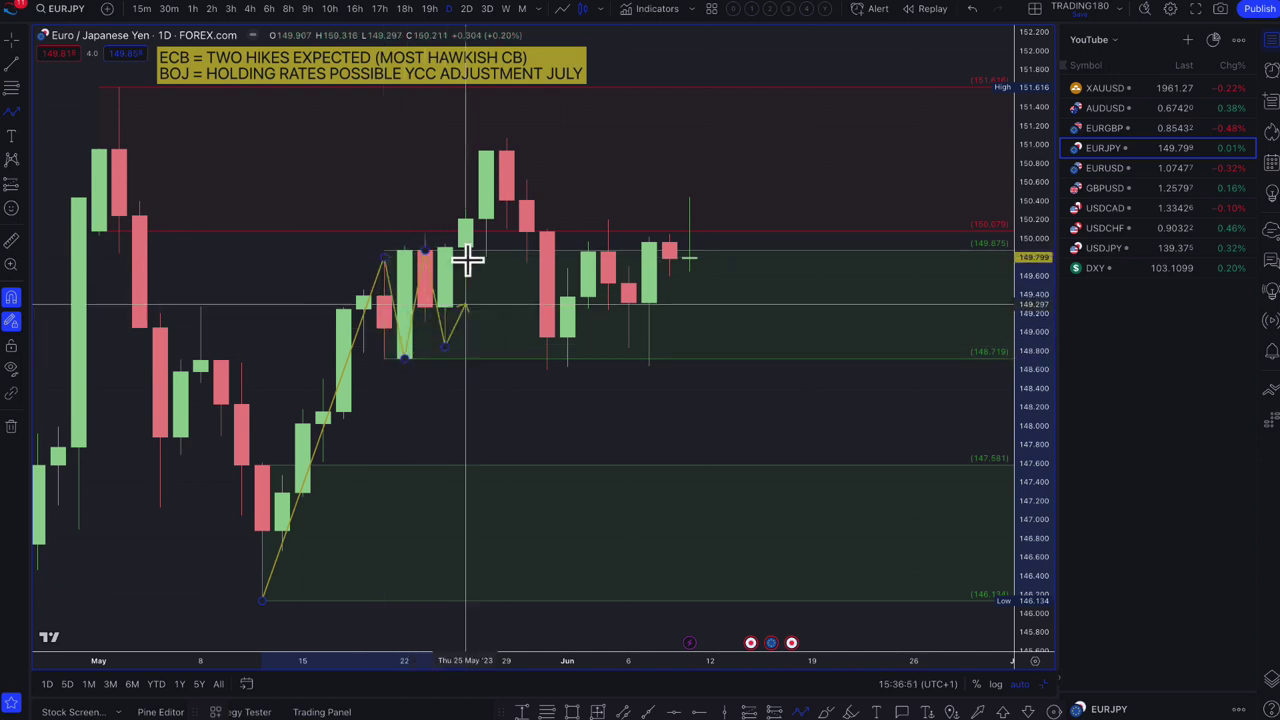
pyautogui.click(497, 127)
pyautogui.click(546, 361)
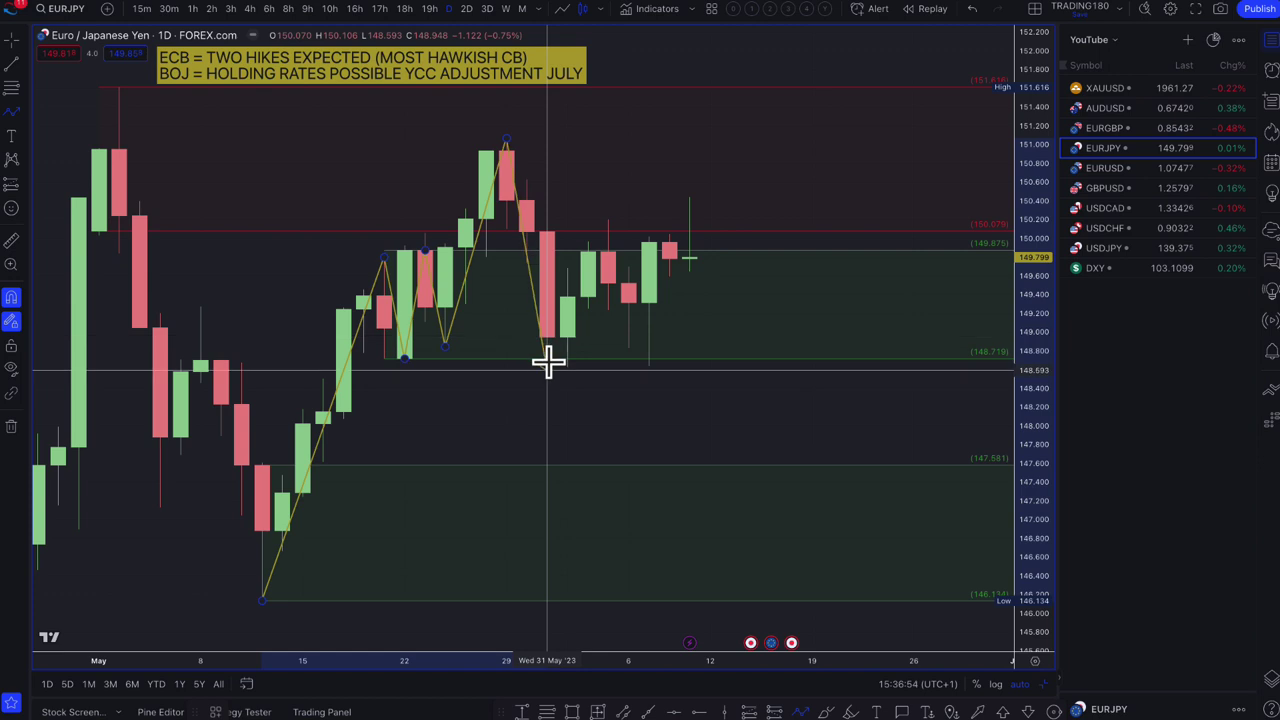
pyautogui.click(608, 224)
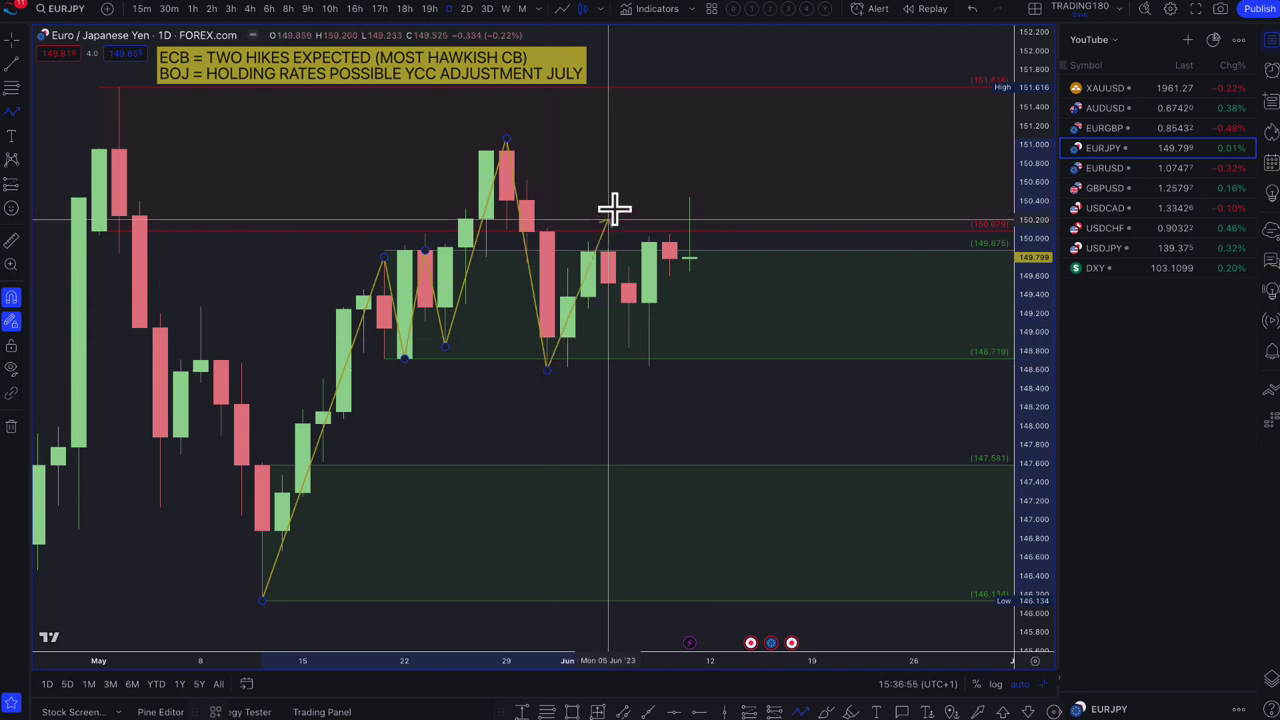
pyautogui.click(650, 360)
pyautogui.doubleClick(686, 203)
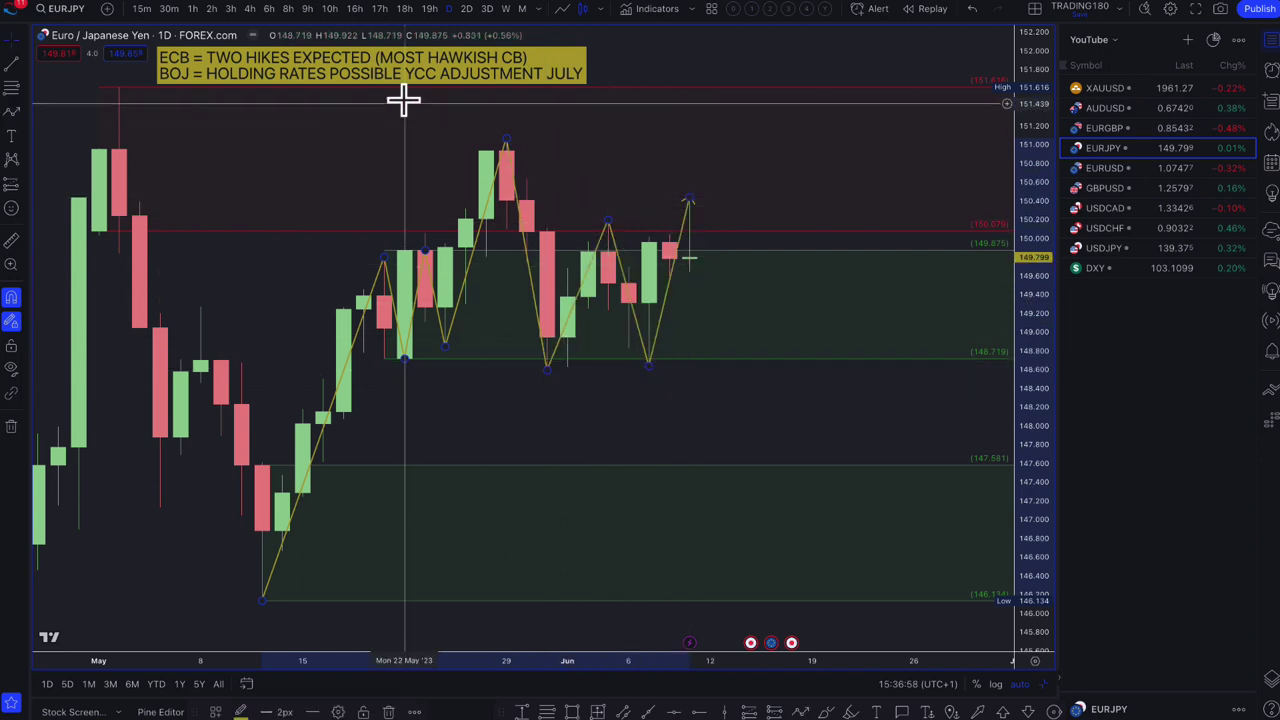
# Check the EURJPY price swings on the 2-hour timeframe and return to the daily chart.
pyautogui.click(212, 10)
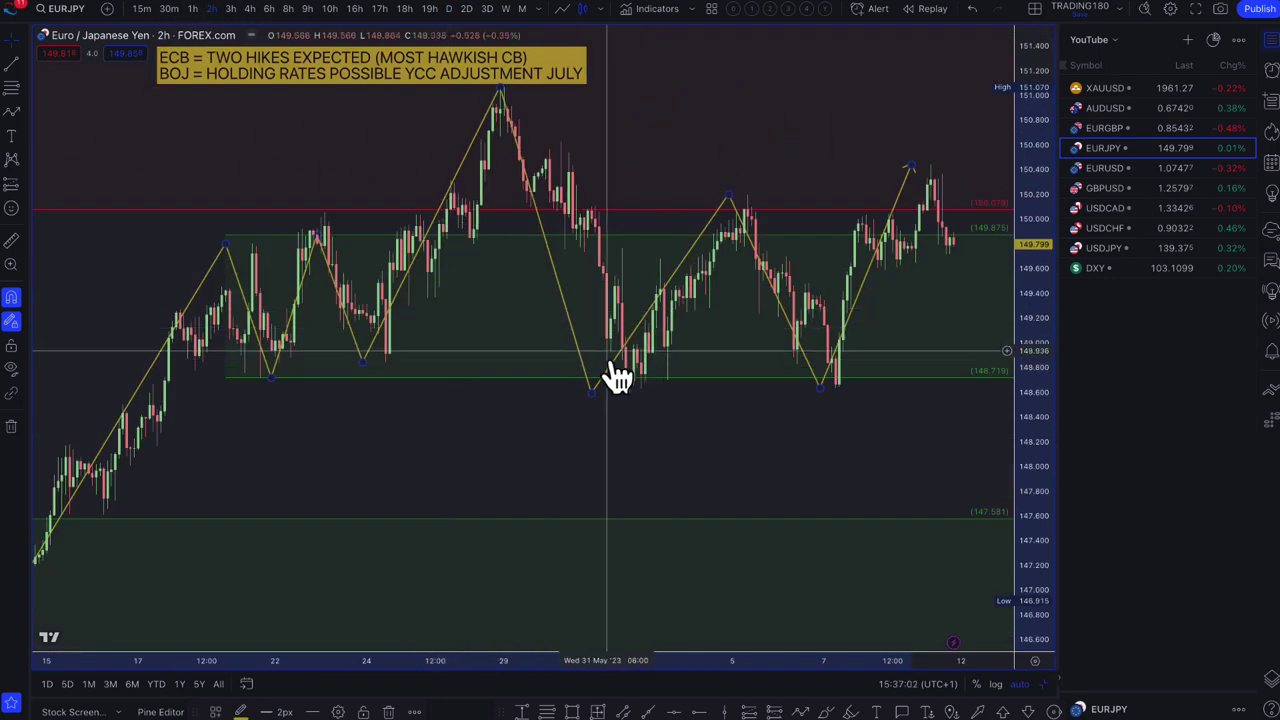
pyautogui.click(448, 9)
pyautogui.scroll(5, 674, 235)
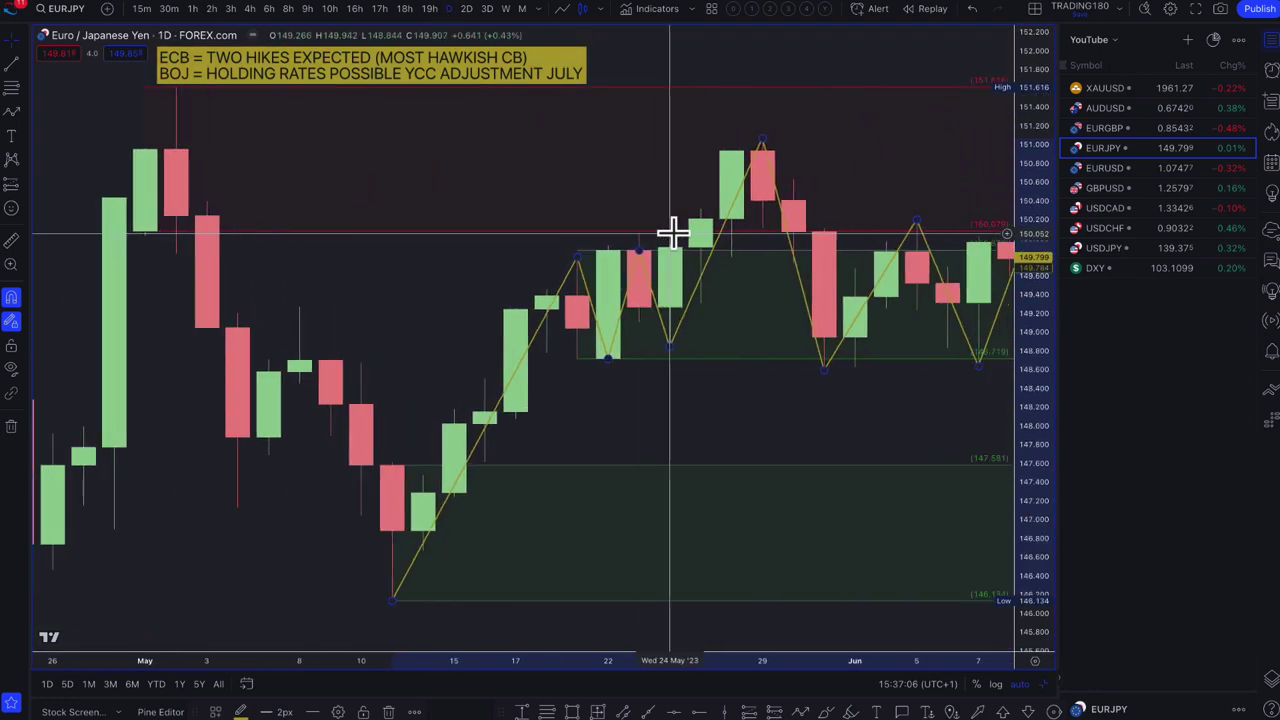
pyautogui.scroll(-2, 674, 235)
pyautogui.hscroll(5, 680, 251)
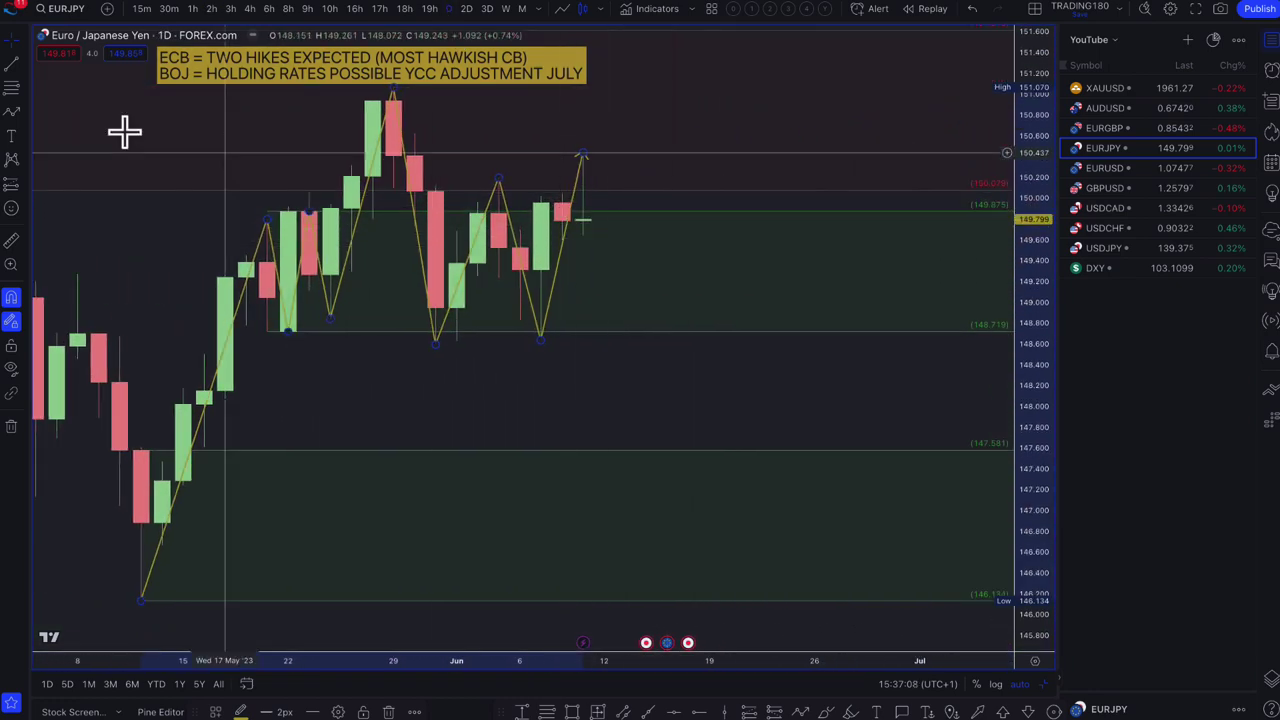
# Draw a projected path from 149.799 down to about 146.6 in the lower demand zone and back up to about 148.6.
pyautogui.scroll(-3, 461, 266)
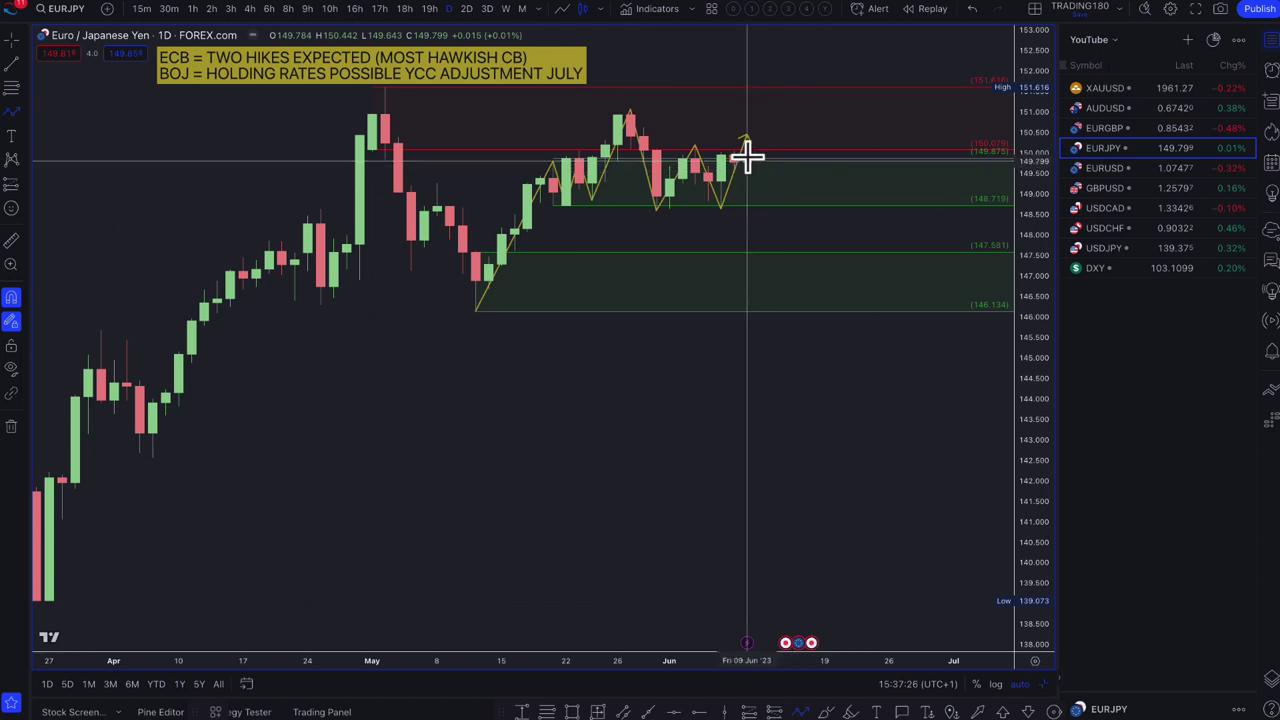
pyautogui.moveTo(747, 155)
pyautogui.mouseDown()
pyautogui.moveTo(780, 279)
pyautogui.moveTo(773, 268)
pyautogui.mouseUp()
pyautogui.click(773, 291)
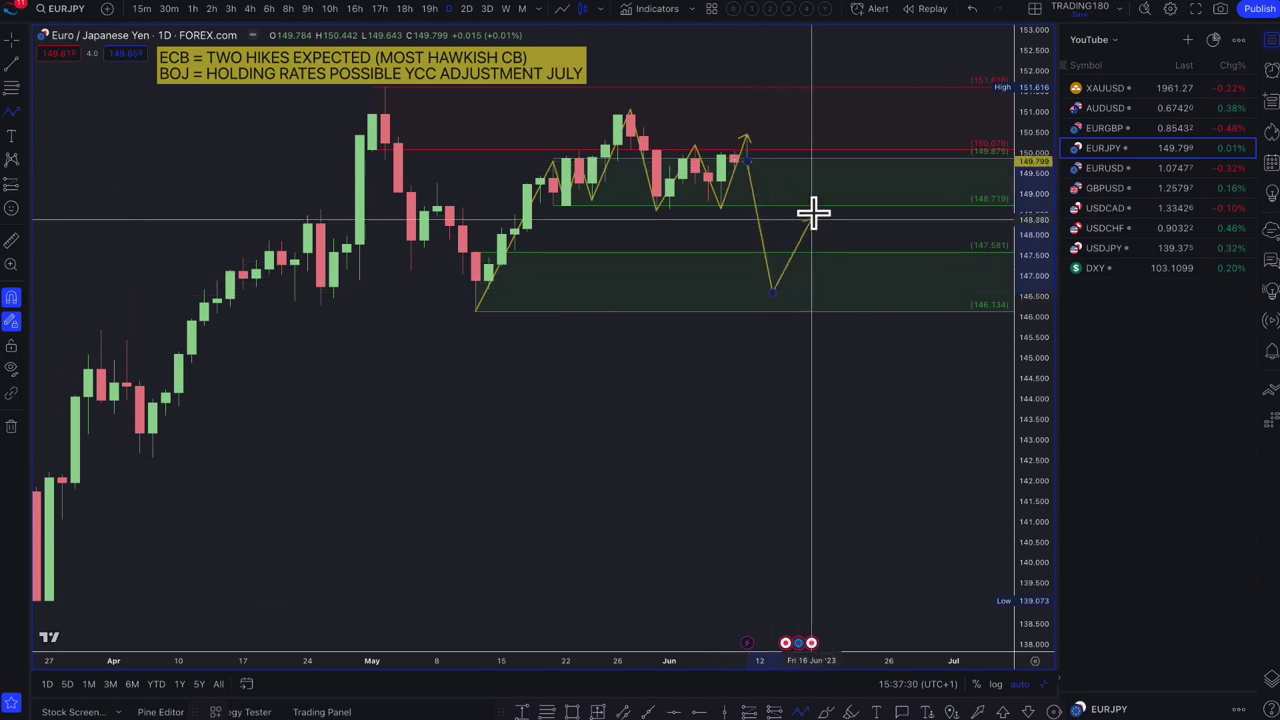
pyautogui.doubleClick(815, 208)
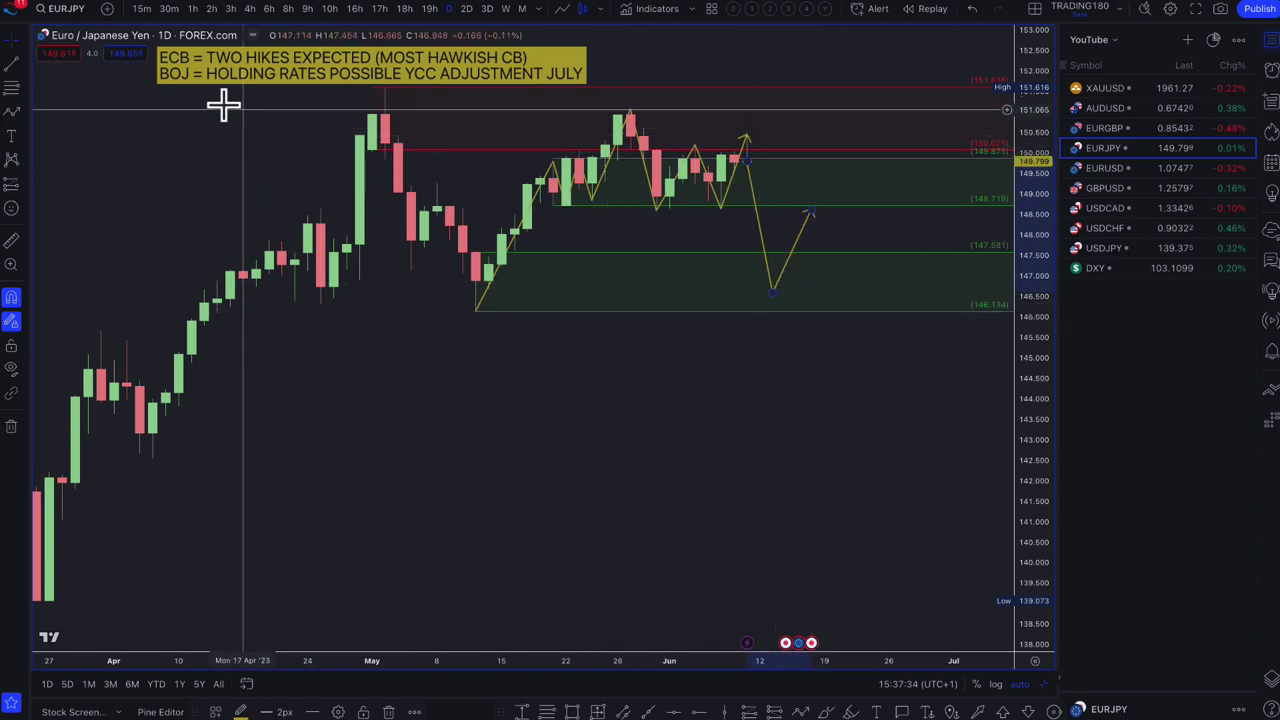
# Draw a projected upward path from the 9 June high to about 151.42 on 13 June, inside the supply zone.
pyautogui.scroll(4, 523, 185)
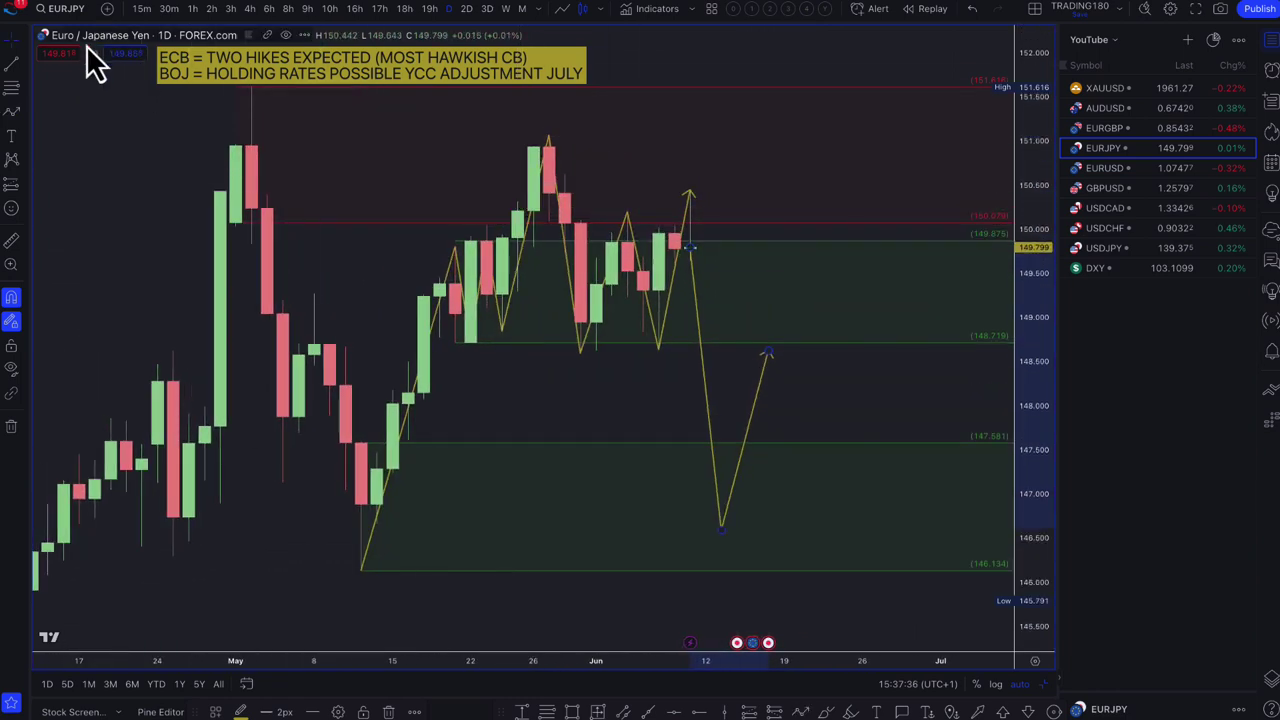
pyautogui.click(11, 113)
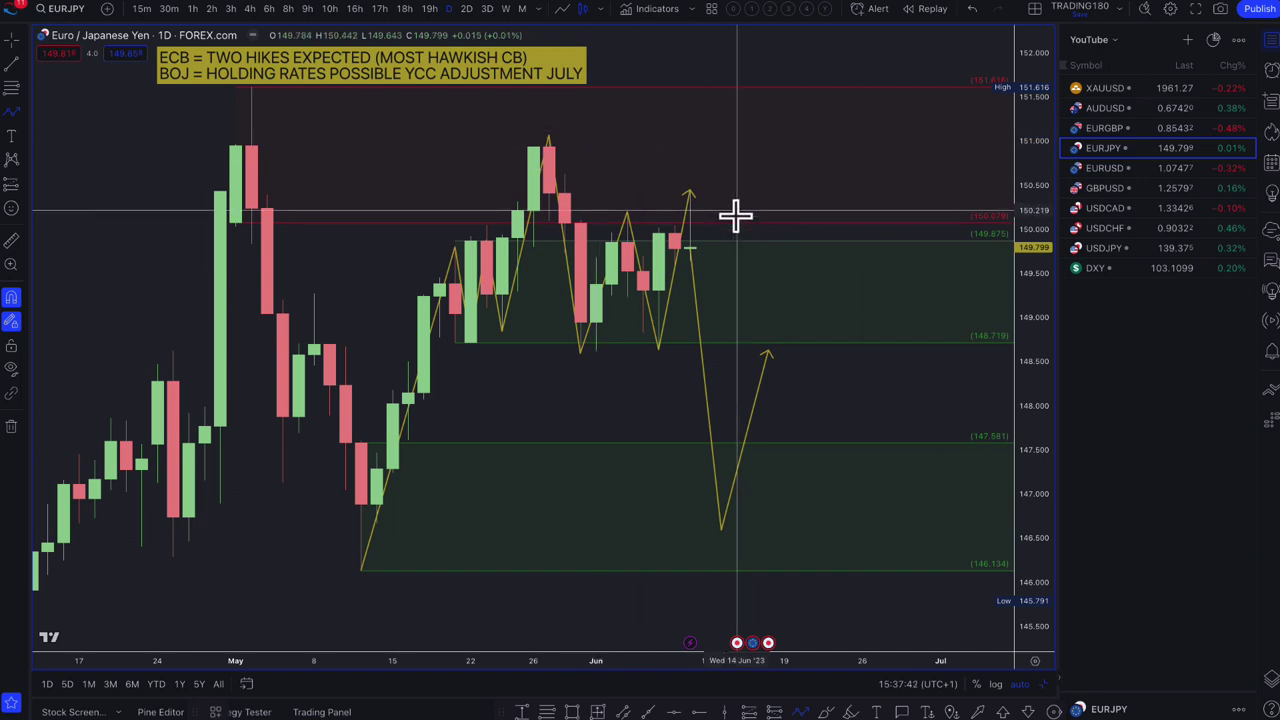
pyautogui.click(692, 194)
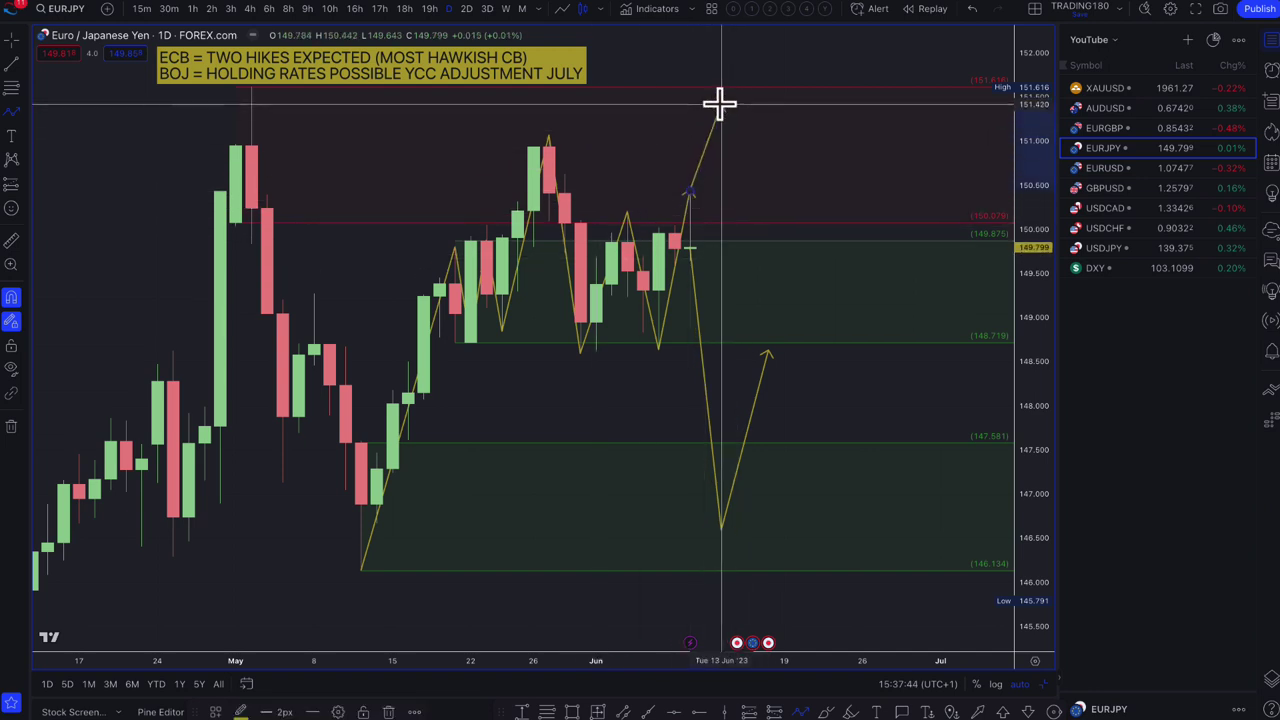
pyautogui.click(720, 103)
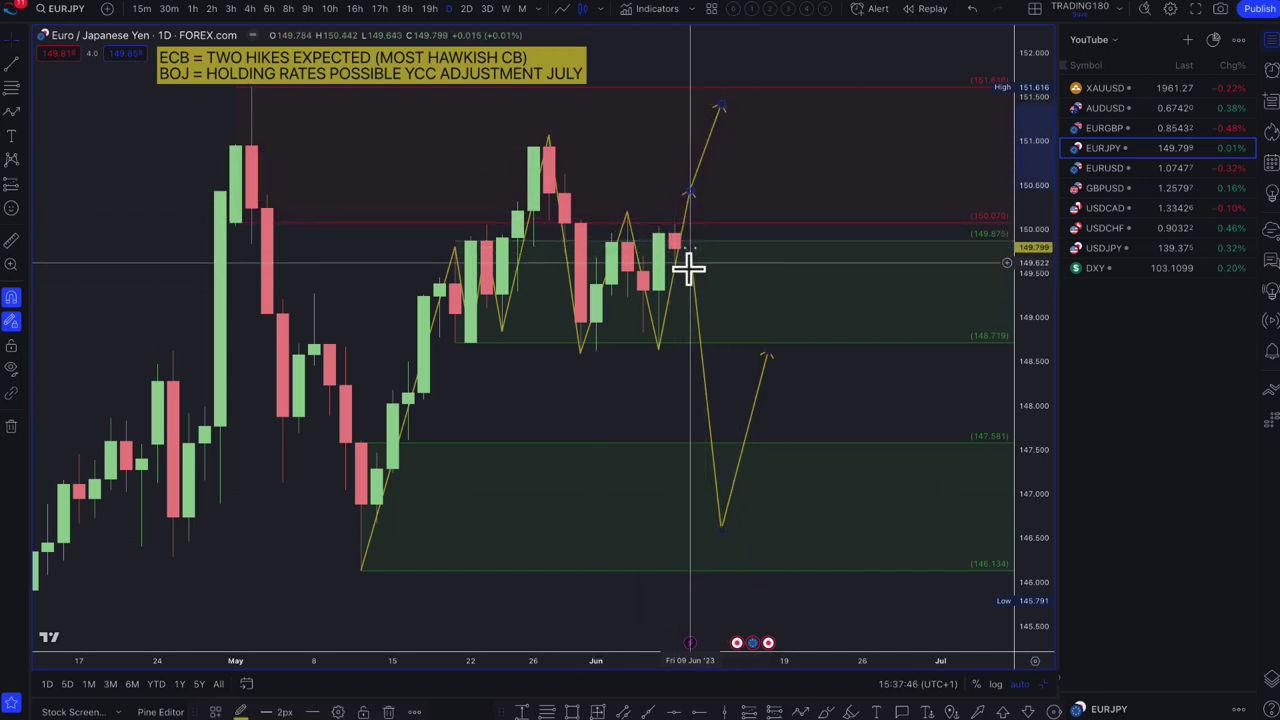
# Reshape the downward projection so it bottoms at about 146.85 and rebounds to about 149.77 on 19 June.
pyautogui.moveTo(721, 528)
pyautogui.mouseDown()
pyautogui.moveTo(705, 340)
pyautogui.moveTo(768, 298)
pyautogui.mouseUp()
pyautogui.moveTo(763, 253); pyautogui.dragTo(766, 256)
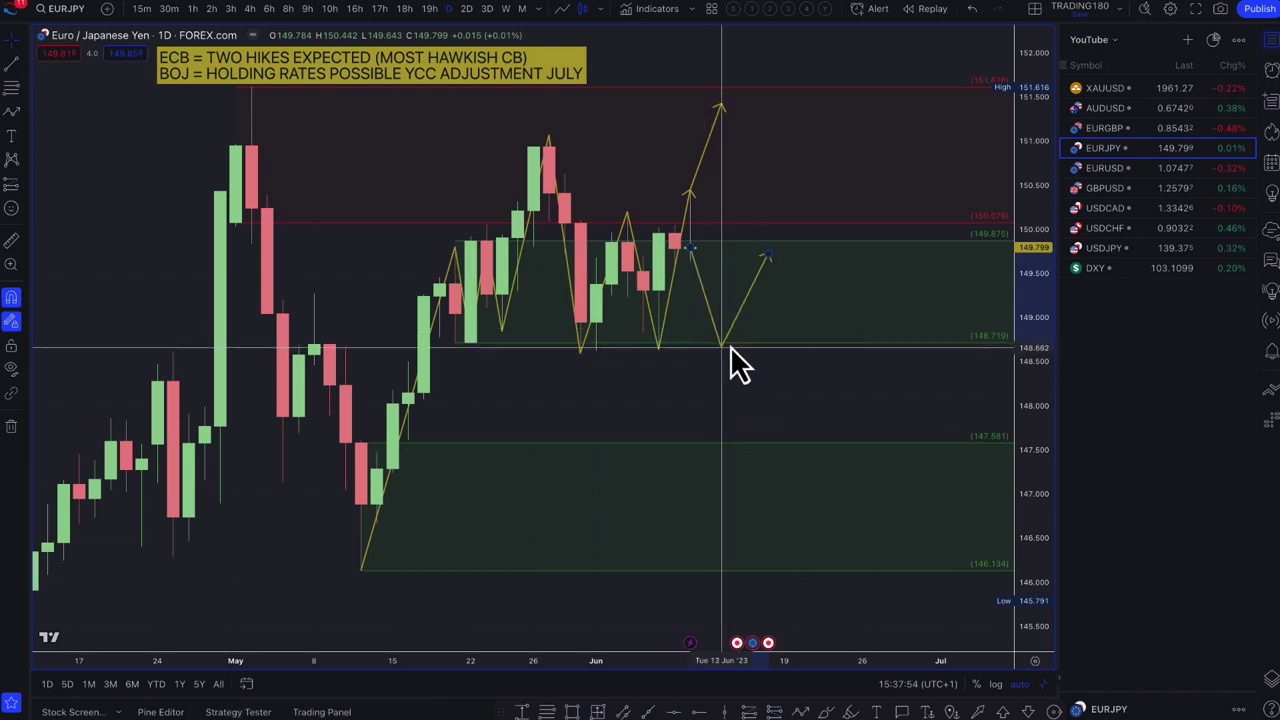
pyautogui.moveTo(712, 350); pyautogui.dragTo(722, 505)
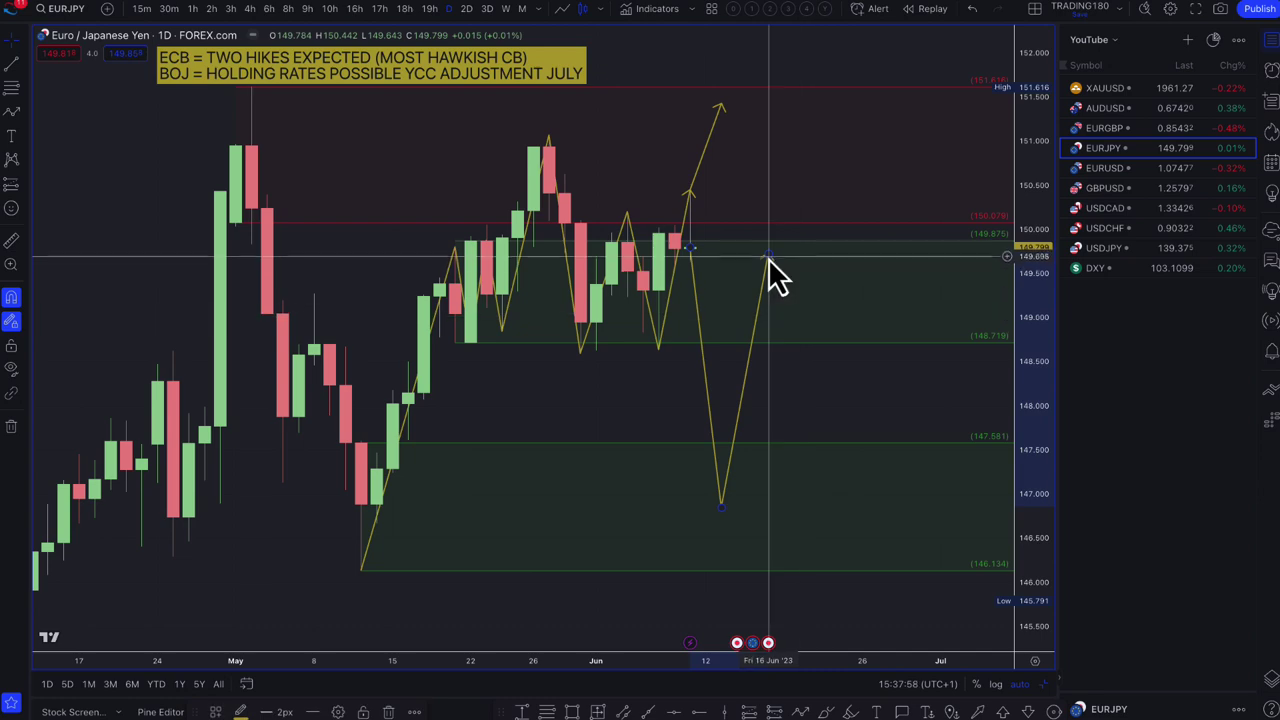
pyautogui.moveTo(770, 258); pyautogui.dragTo(789, 255)
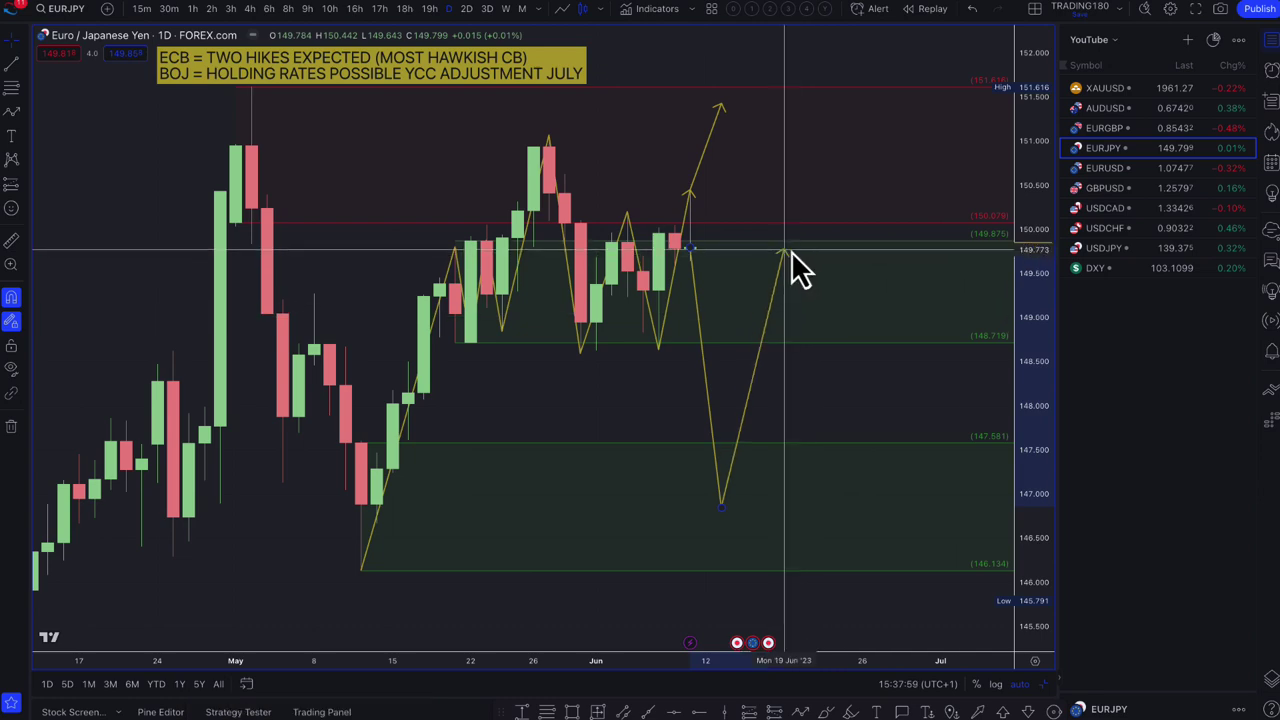
# Open the EURGBP chart, mark a zone from 0.85997 to 0.86360 at the 5 June candle and apply the 1. SUPPLY template.
pyautogui.click(1117, 132)
pyautogui.scroll(-5, 771, 334)
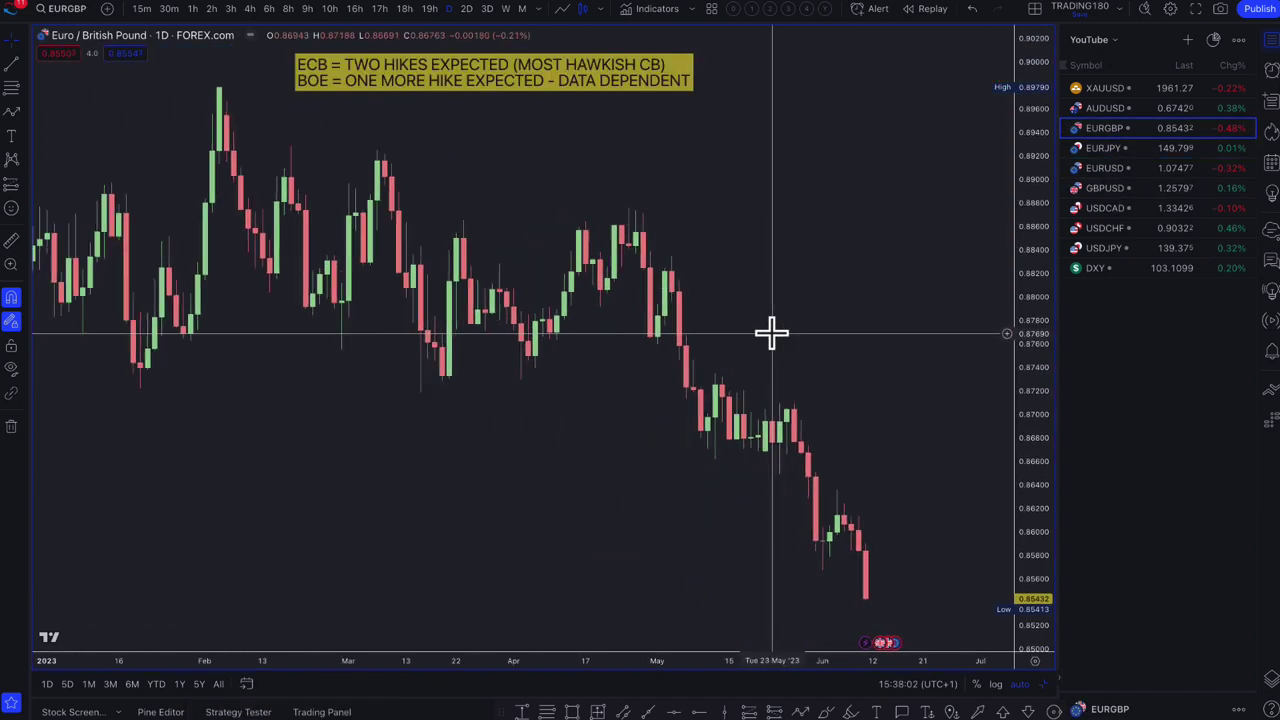
pyautogui.scroll(3, 771, 334)
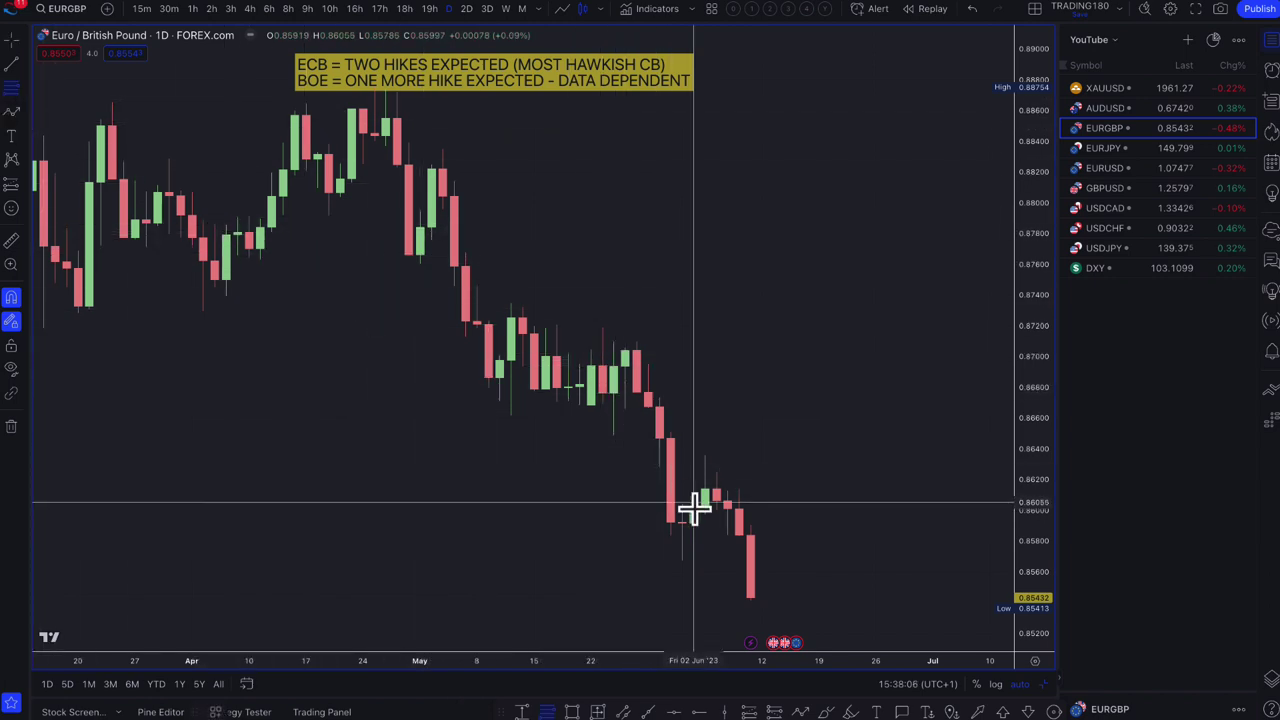
pyautogui.moveTo(706, 511); pyautogui.dragTo(706, 456)
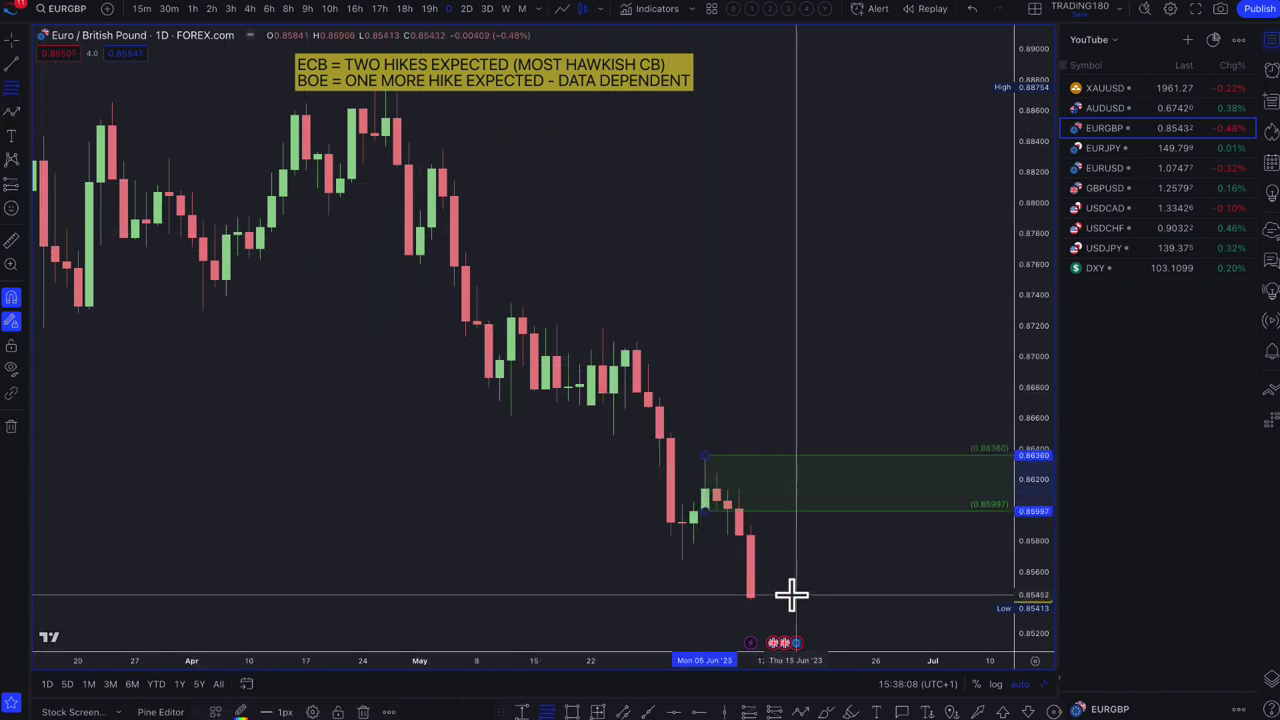
pyautogui.click(213, 711)
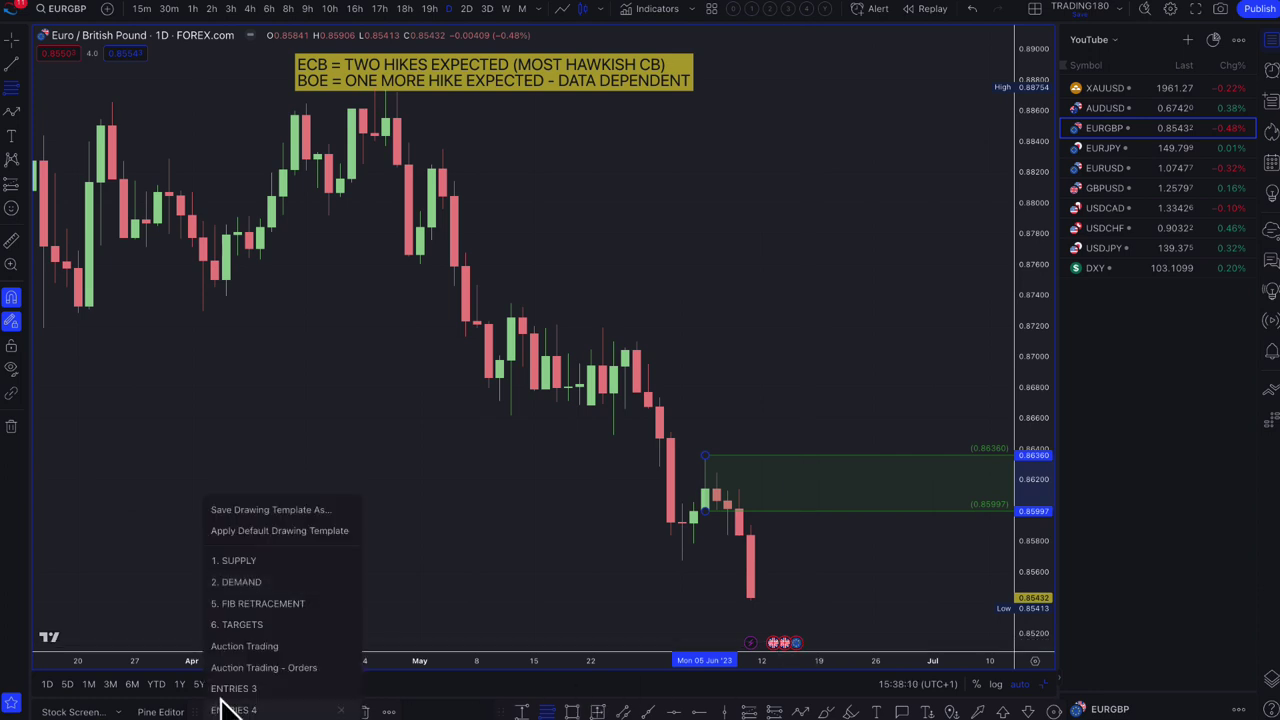
pyautogui.click(241, 566)
# Mark a higher supply zone on EURGBP from 0.86938 at the 25 May candle to 0.87347 at the 11 May high.
pyautogui.click(622, 366)
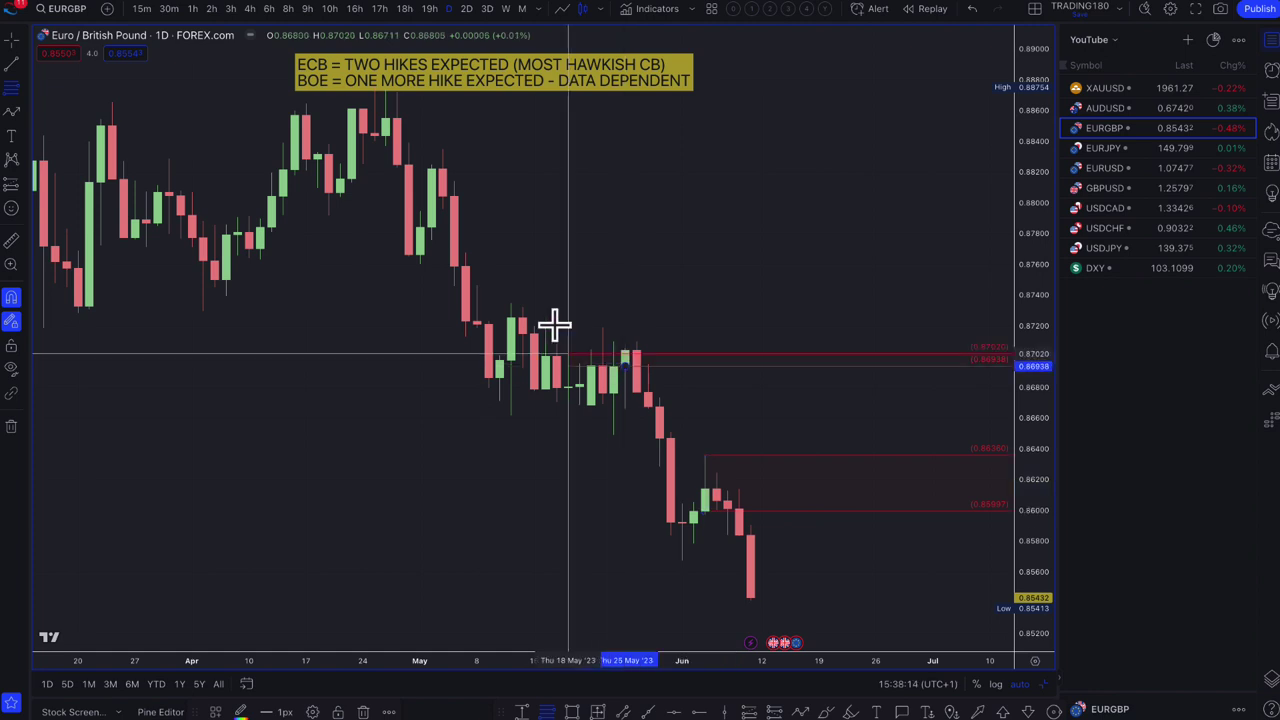
pyautogui.click(512, 299)
pyautogui.scroll(3, 610, 435)
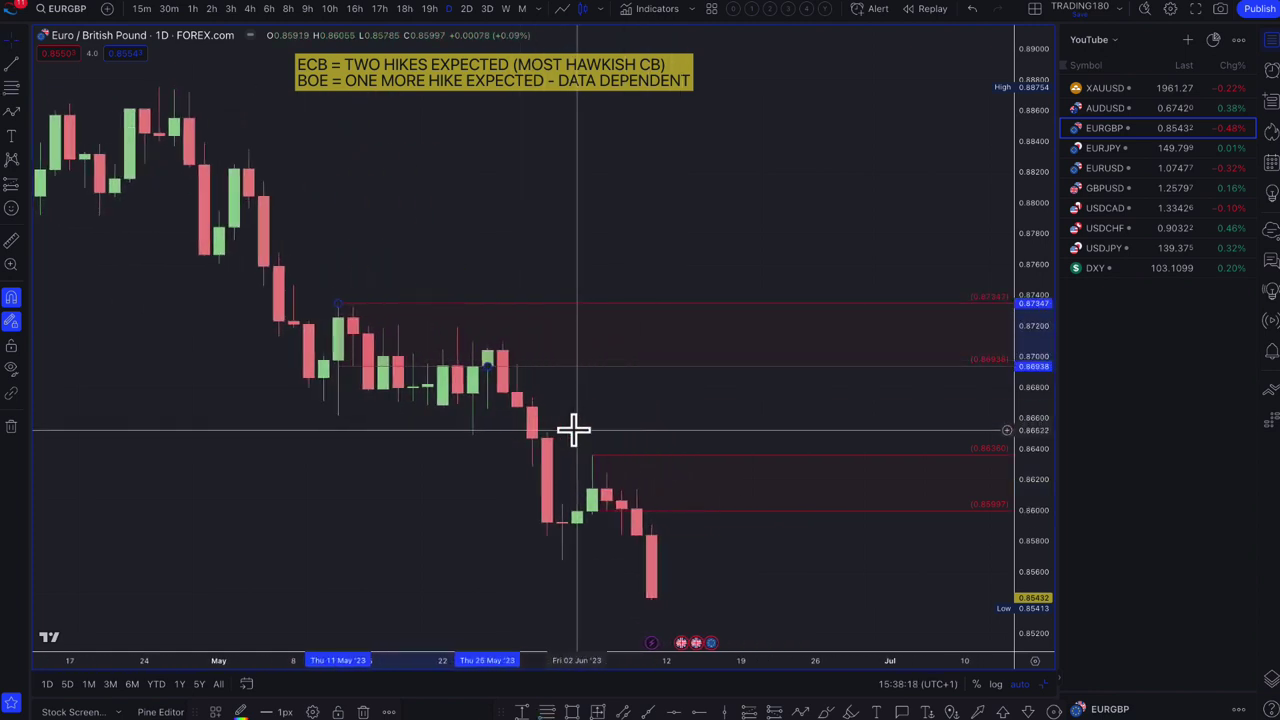
# Consult the Bloomberg article on the BCC's UK recession and growth outlook, and return to the EURGBP chart.
pyautogui.click(12, 112)
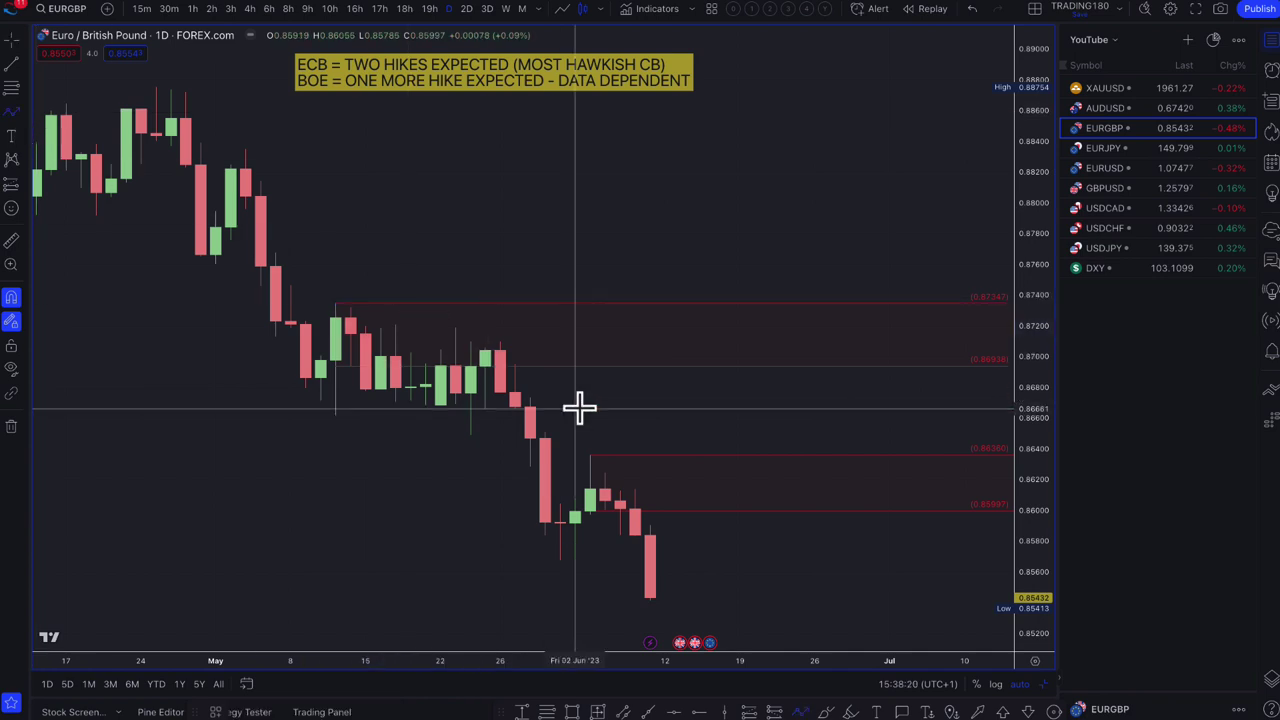
pyautogui.scroll(-4, 579, 407)
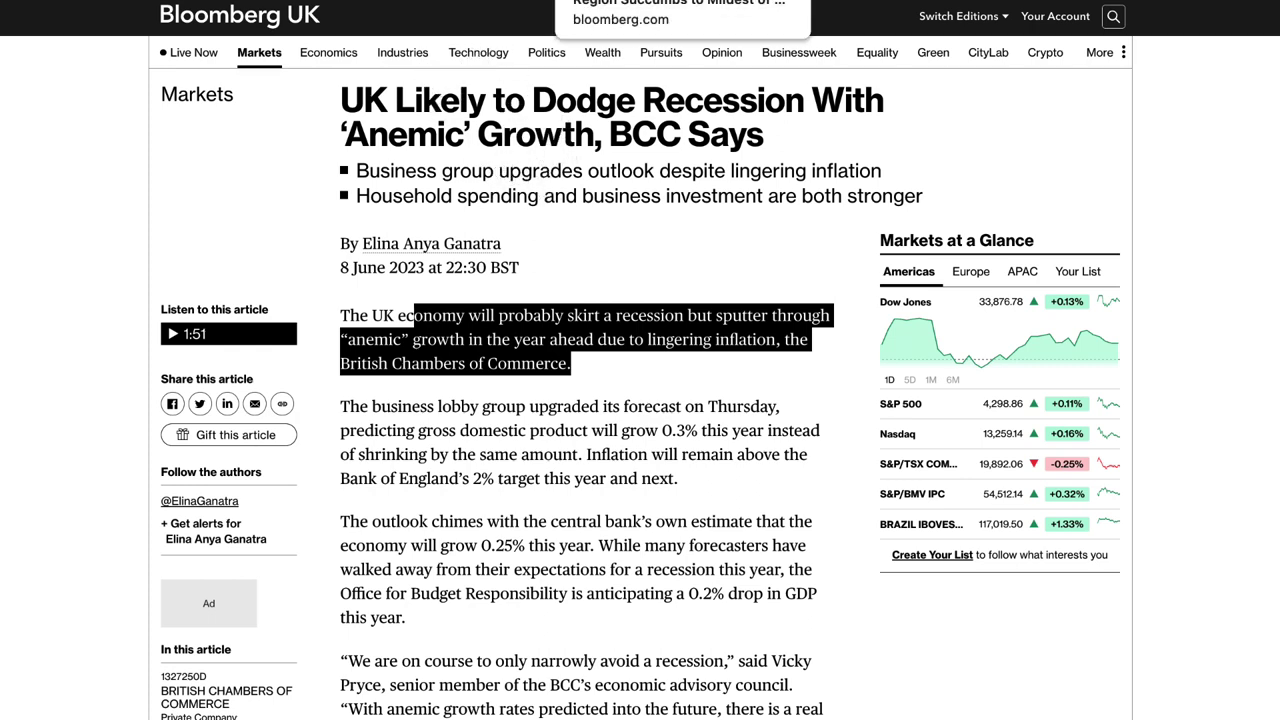
pyautogui.click(620, 0)
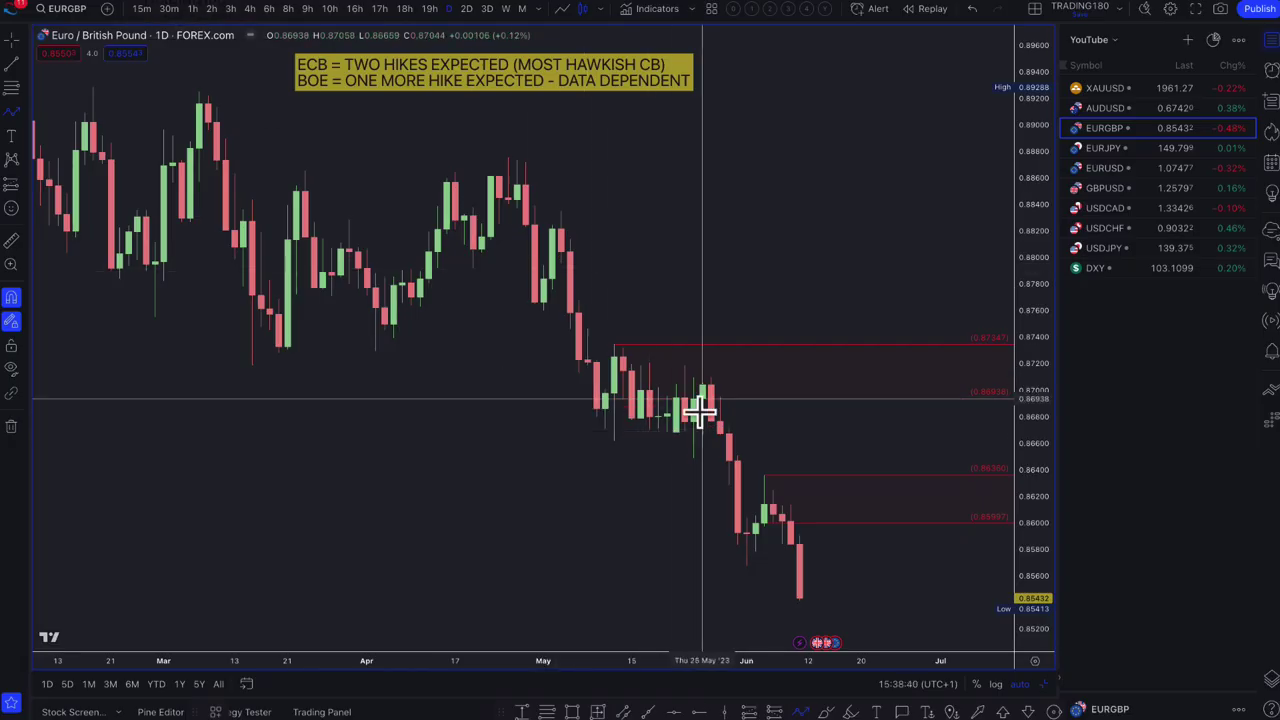
# Mark a zone on EURGBP from 0.85990 down to 0.85474 at the December 2022 lows.
pyautogui.scroll(-2, 705, 415)
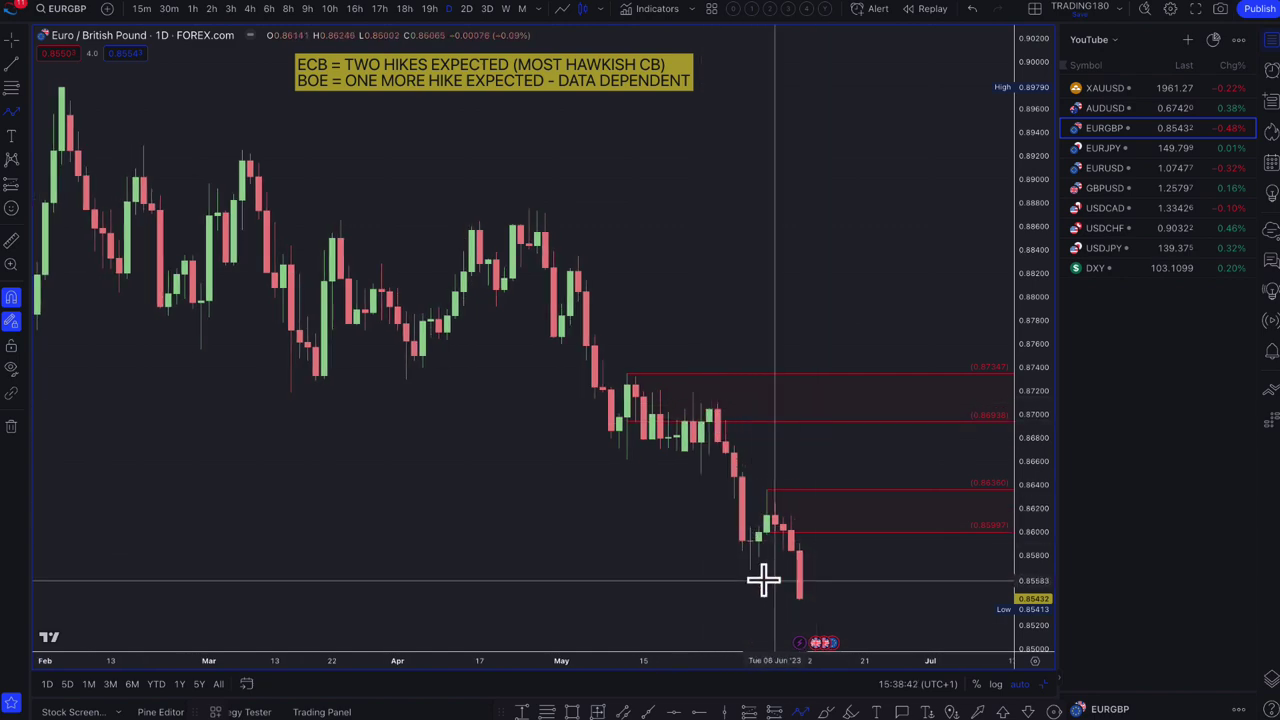
pyautogui.scroll(-4, 762, 579)
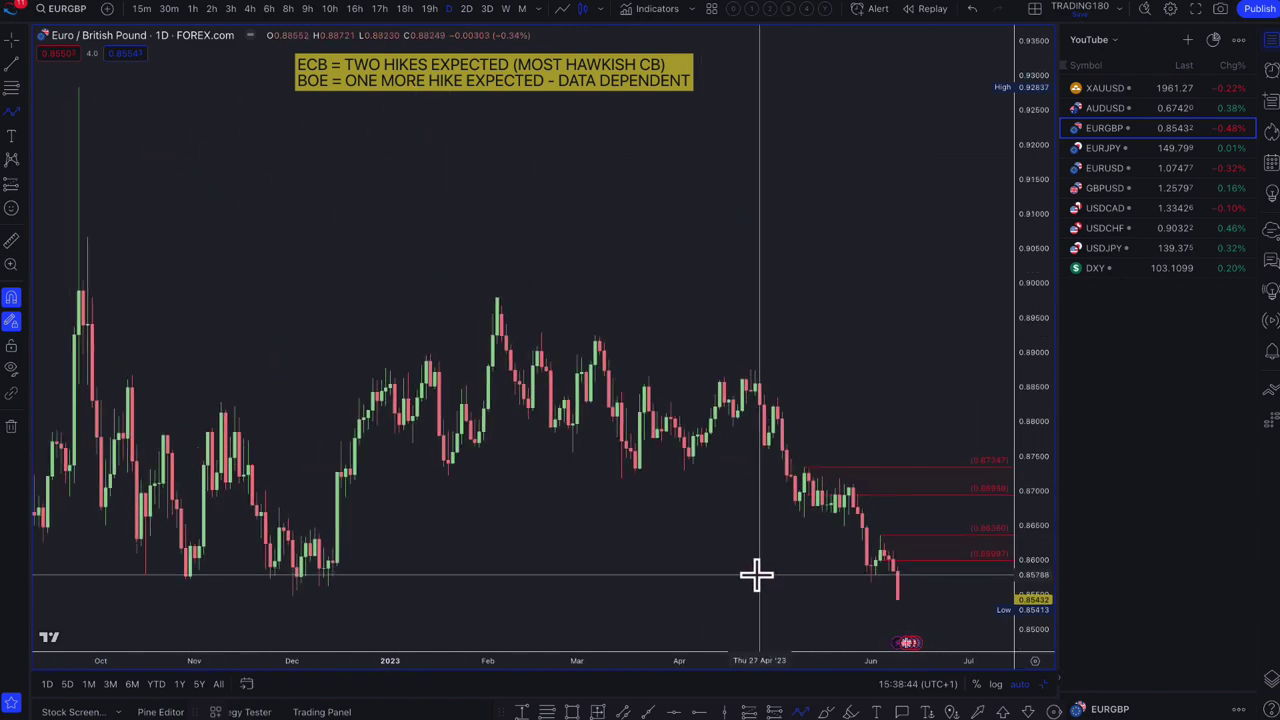
pyautogui.scroll(3, 747, 594)
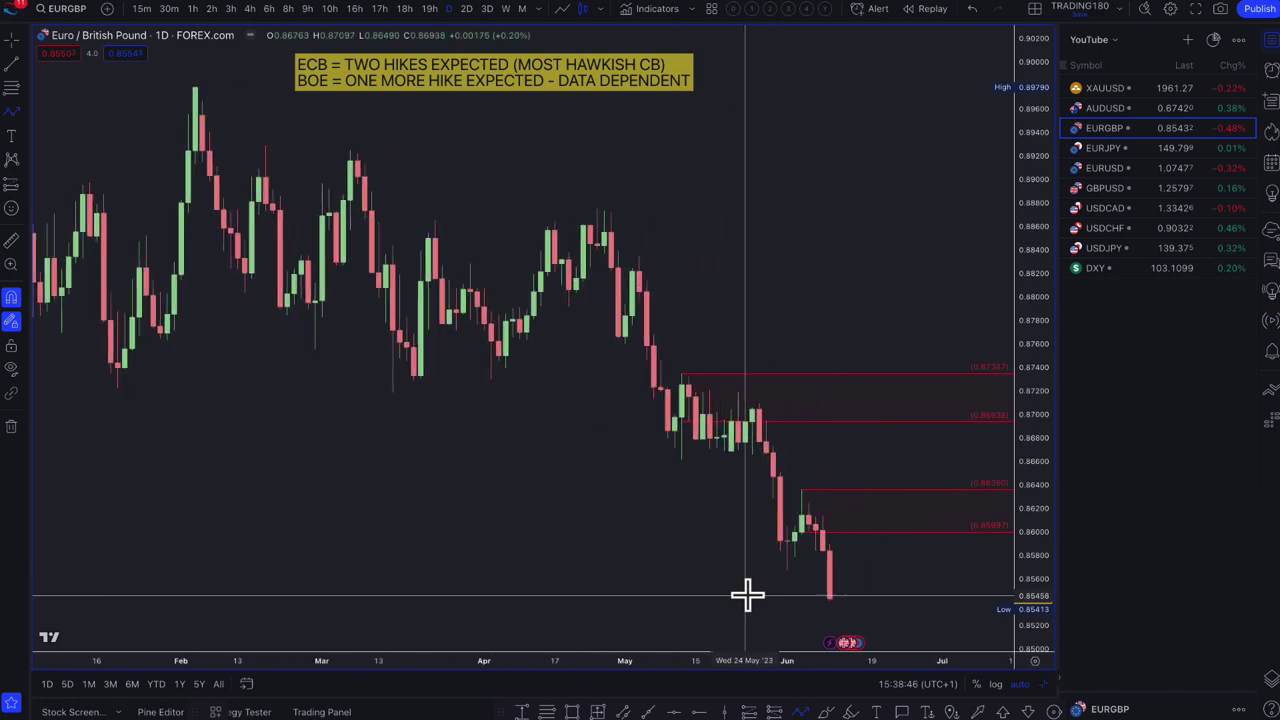
pyautogui.scroll(-4, 747, 594)
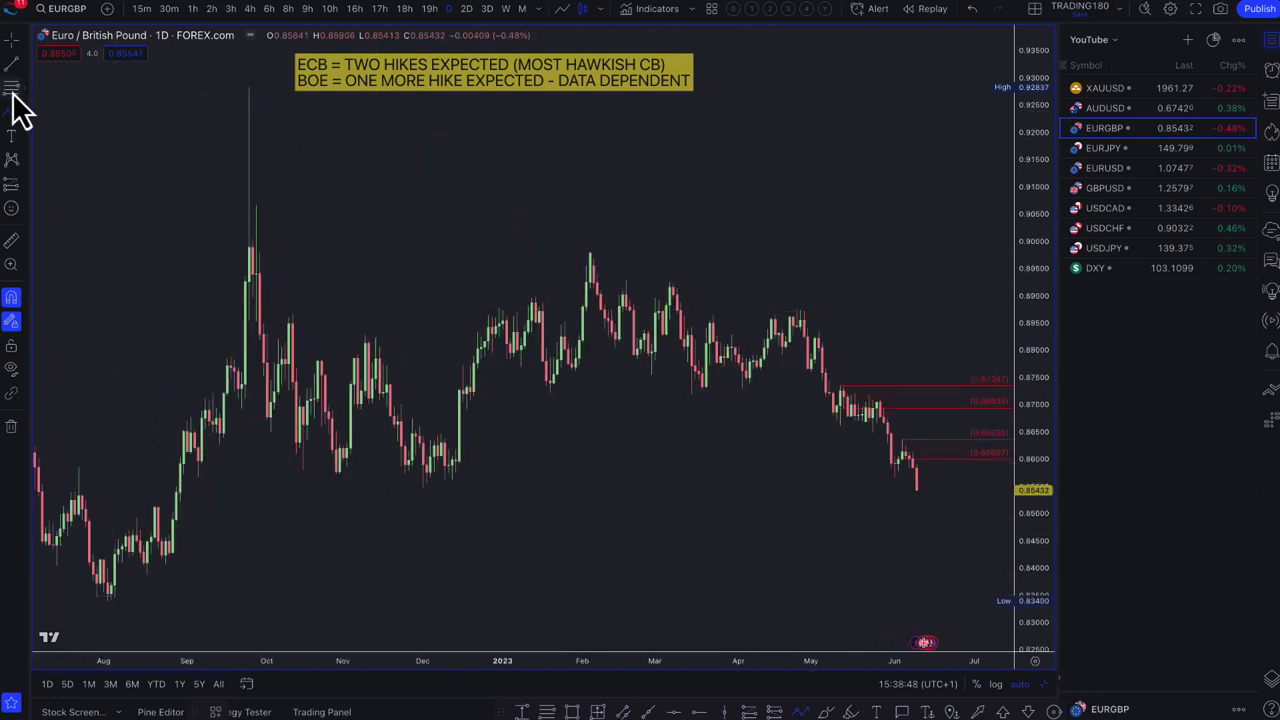
pyautogui.click(454, 460)
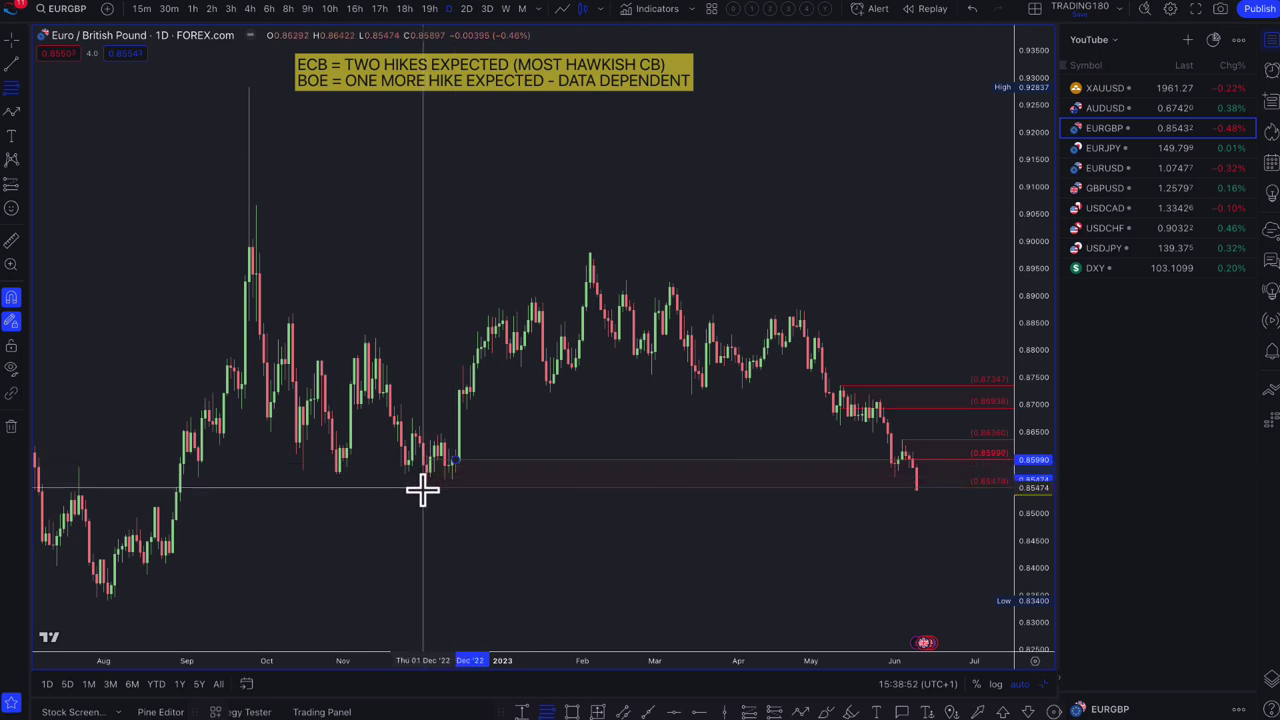
pyautogui.click(422, 488)
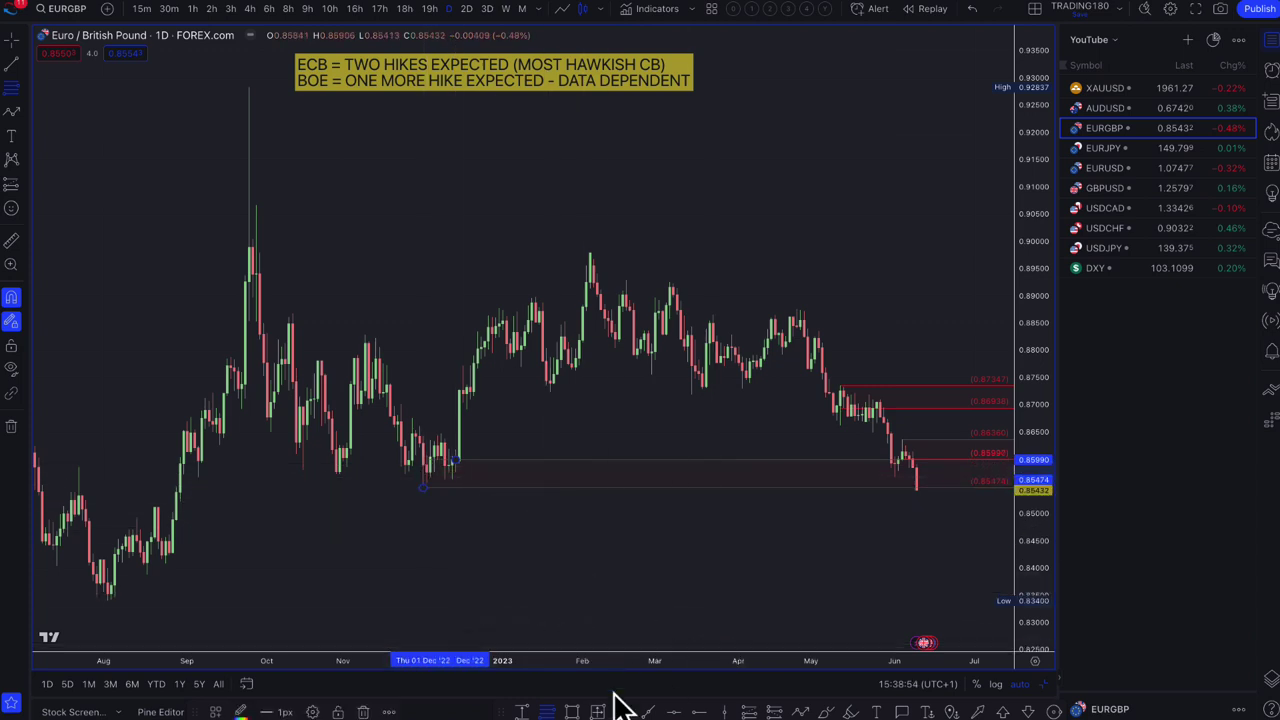
# Apply the 2. DEMAND template to the EURGBP zone and mark a lower demand zone from 0.84494 to 0.83879 at the 17 August 2022 candle.
pyautogui.click(216, 713)
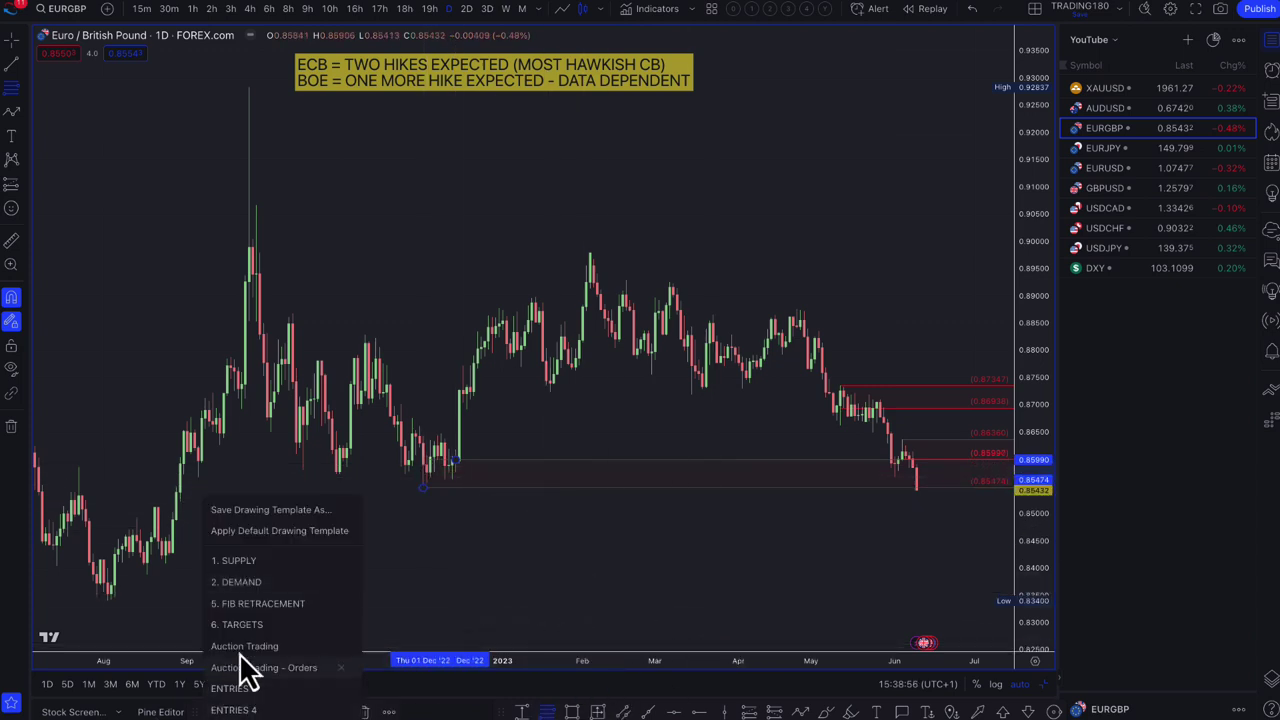
pyautogui.click(250, 583)
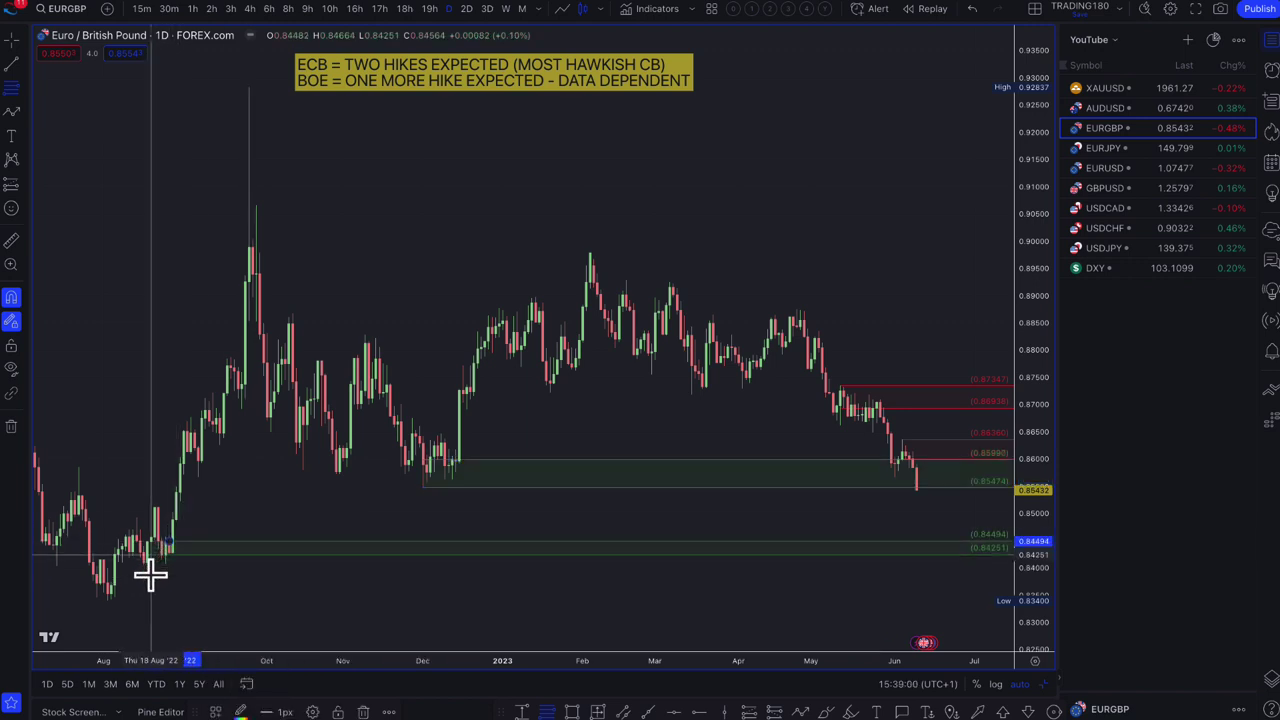
pyautogui.click(147, 574)
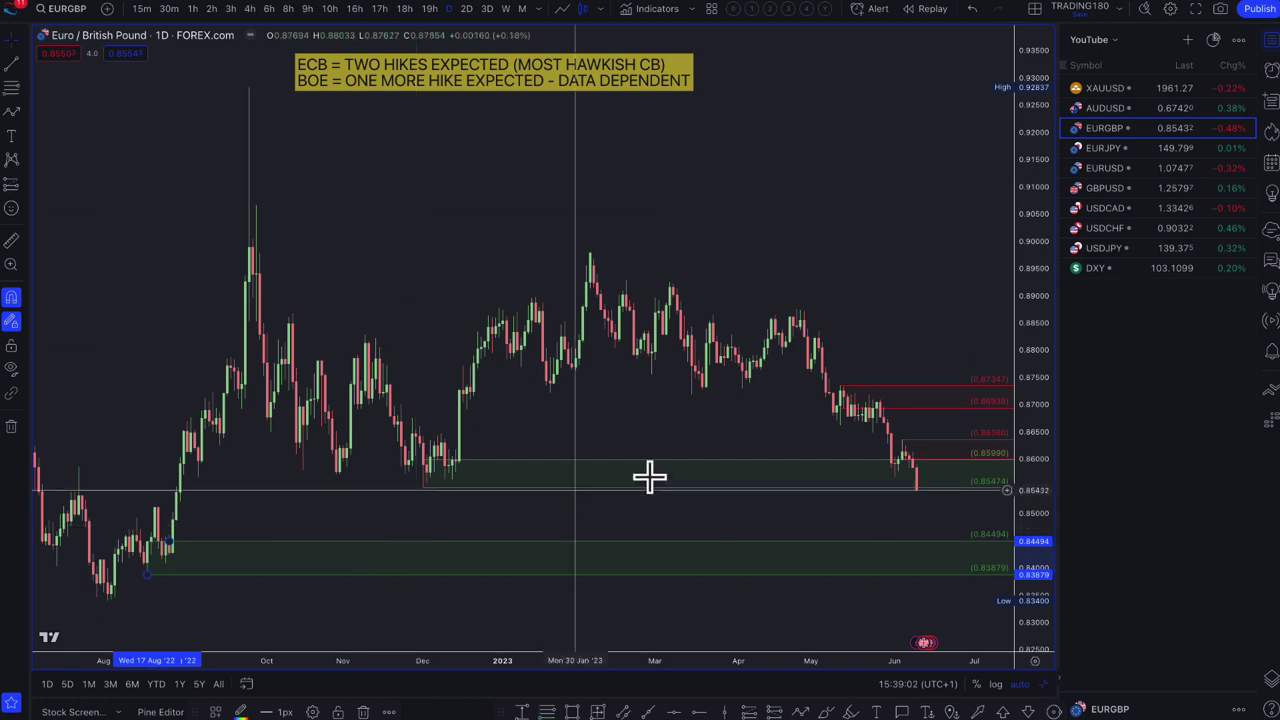
# Draw a projected EURGBP path from the 9 June low up to about 0.863 in the lower supply zone and down to about 0.856.
pyautogui.scroll(5, 836, 516)
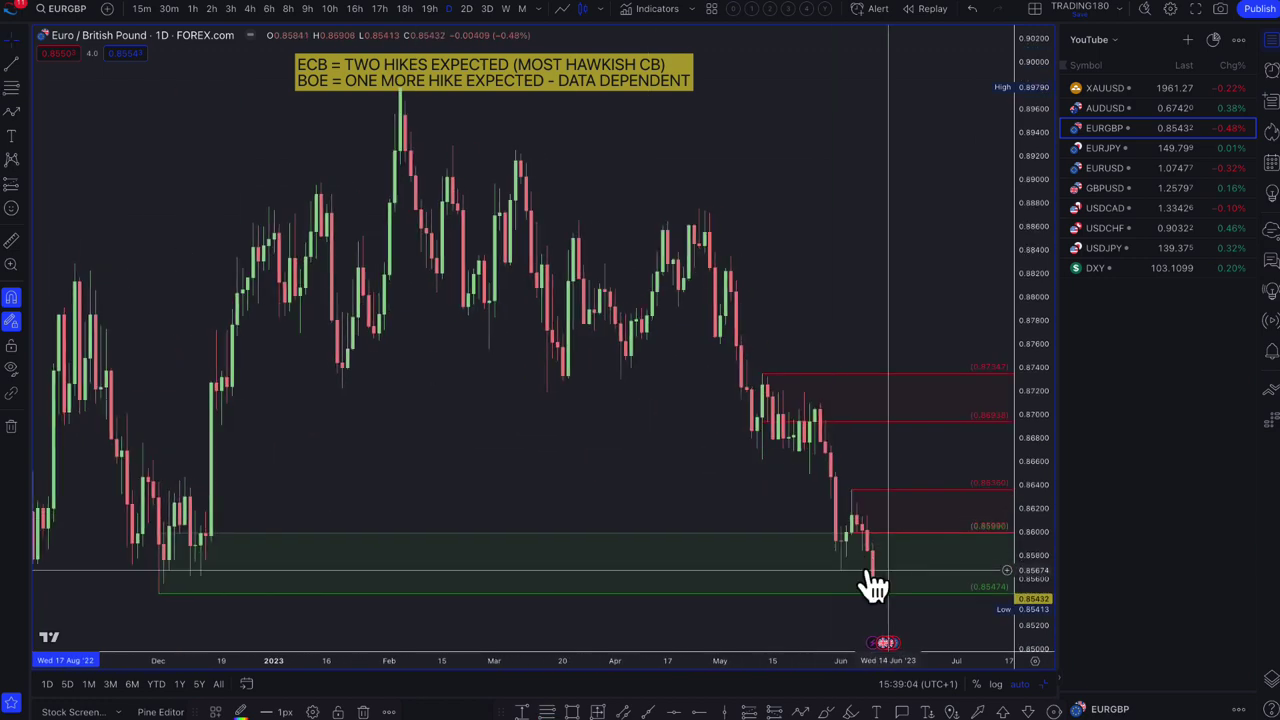
pyautogui.click(13, 115)
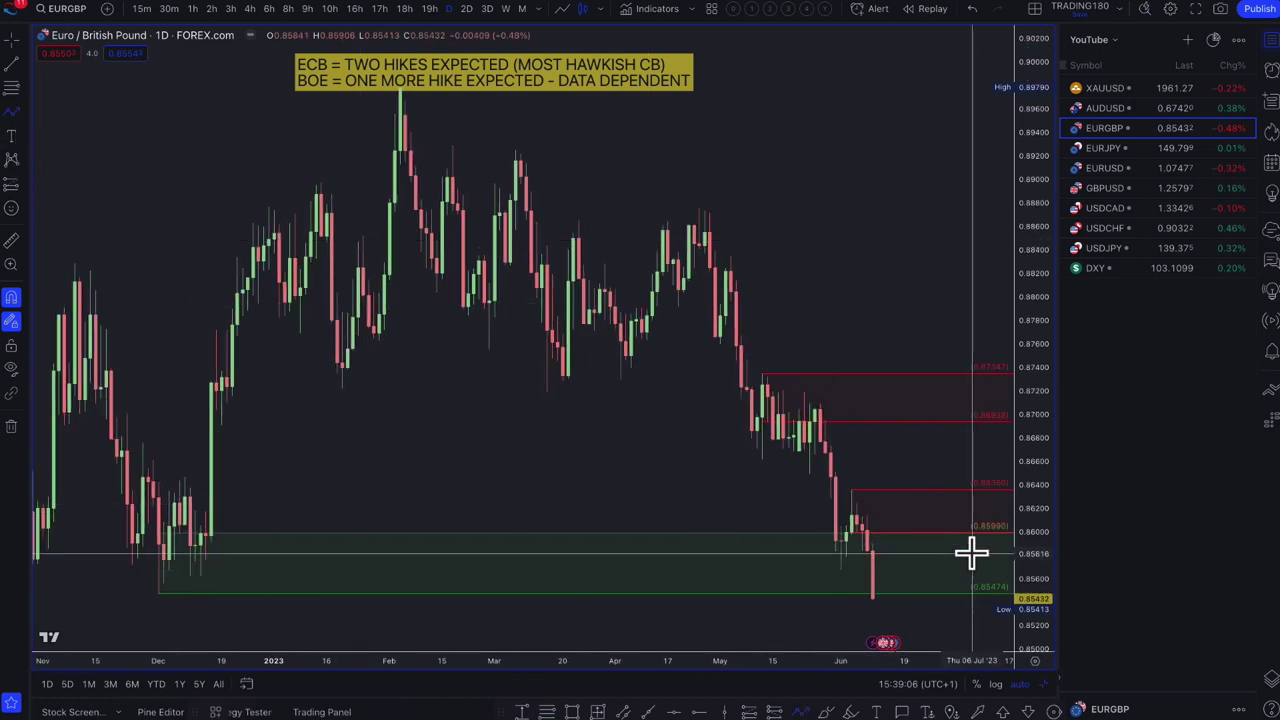
pyautogui.click(874, 597)
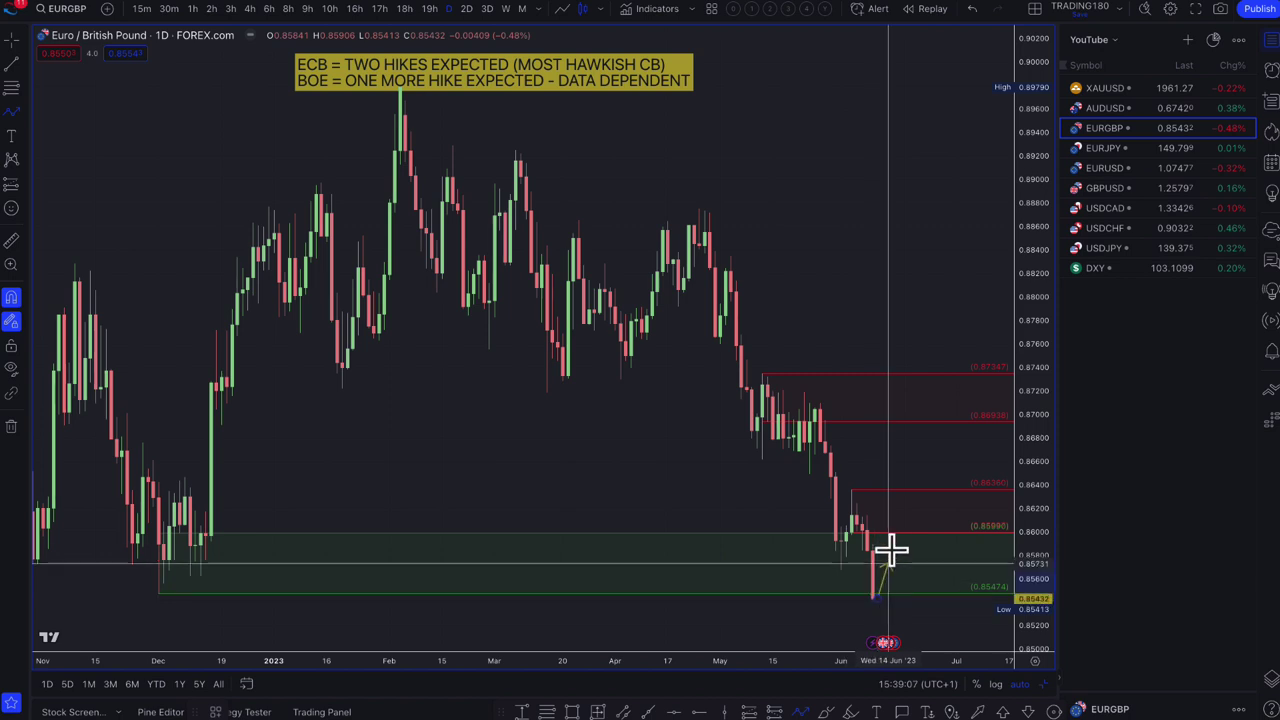
pyautogui.click(903, 500)
pyautogui.doubleClick(936, 575)
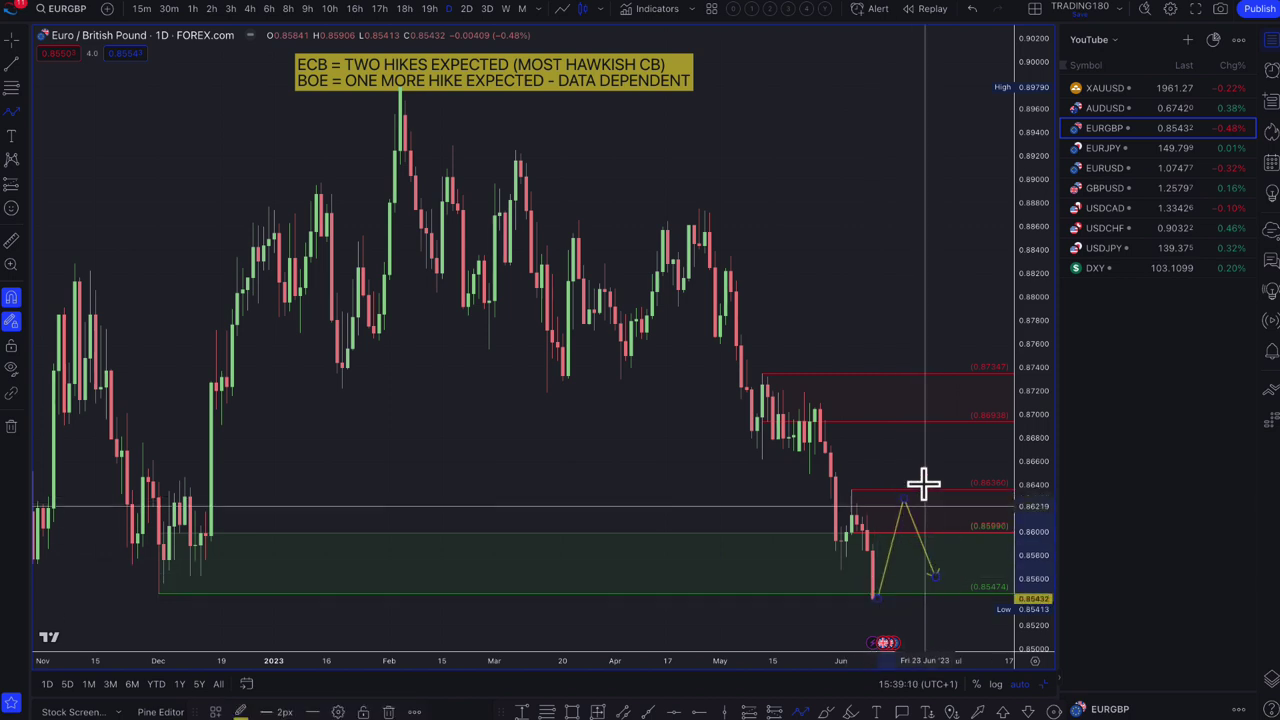
# Draw a second EURGBP path from about 0.859 up to about 0.872 in the higher supply zone and down to about 0.862.
pyautogui.click(884, 548)
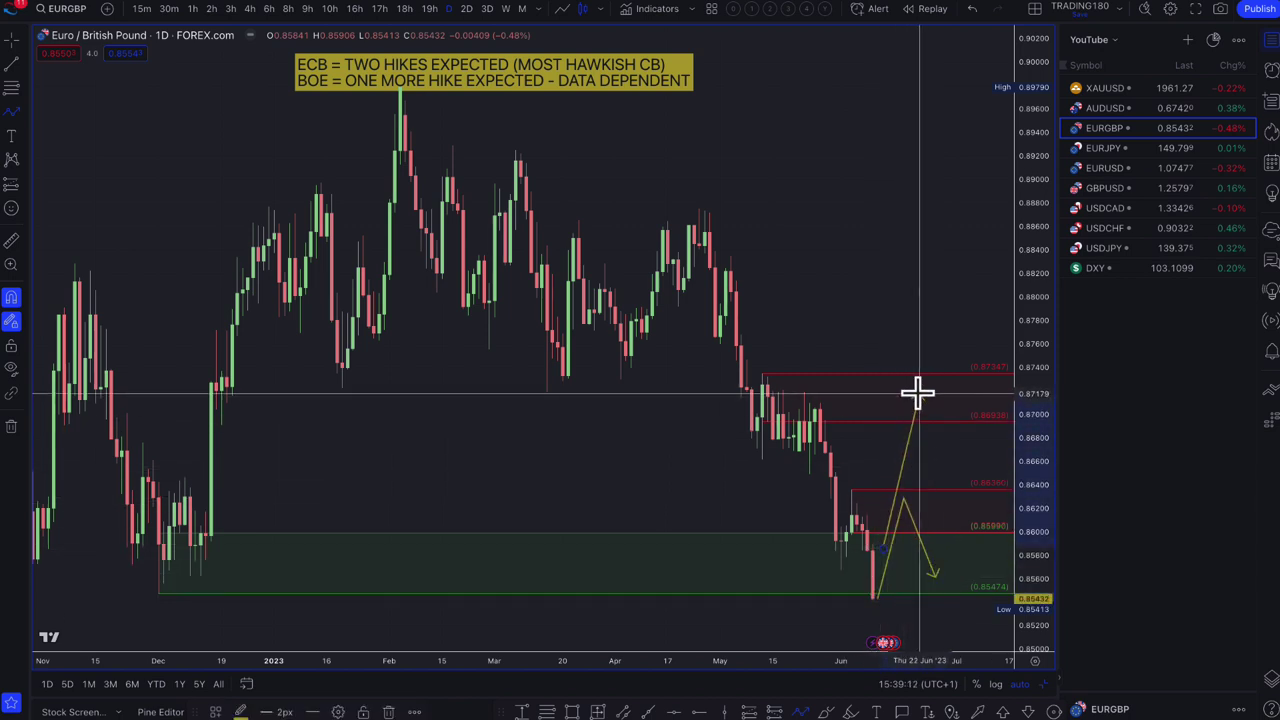
pyautogui.click(918, 396)
pyautogui.doubleClick(952, 513)
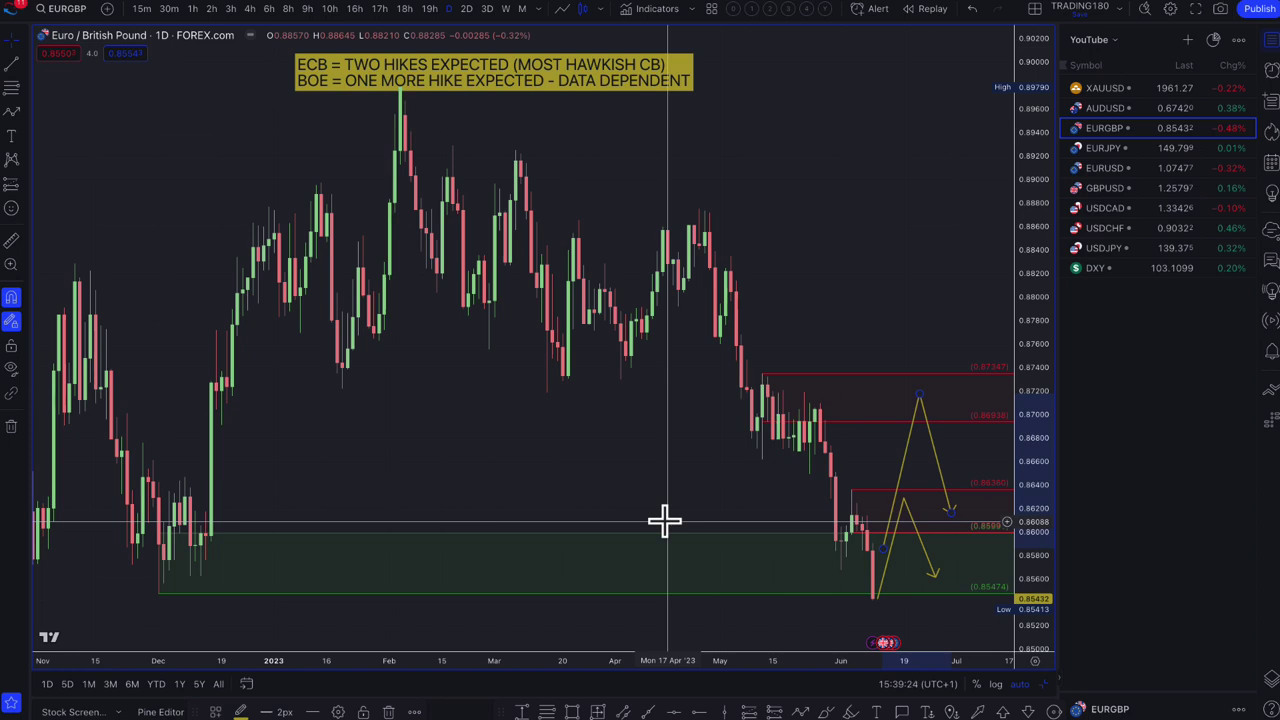
pyautogui.scroll(-2, 665, 520)
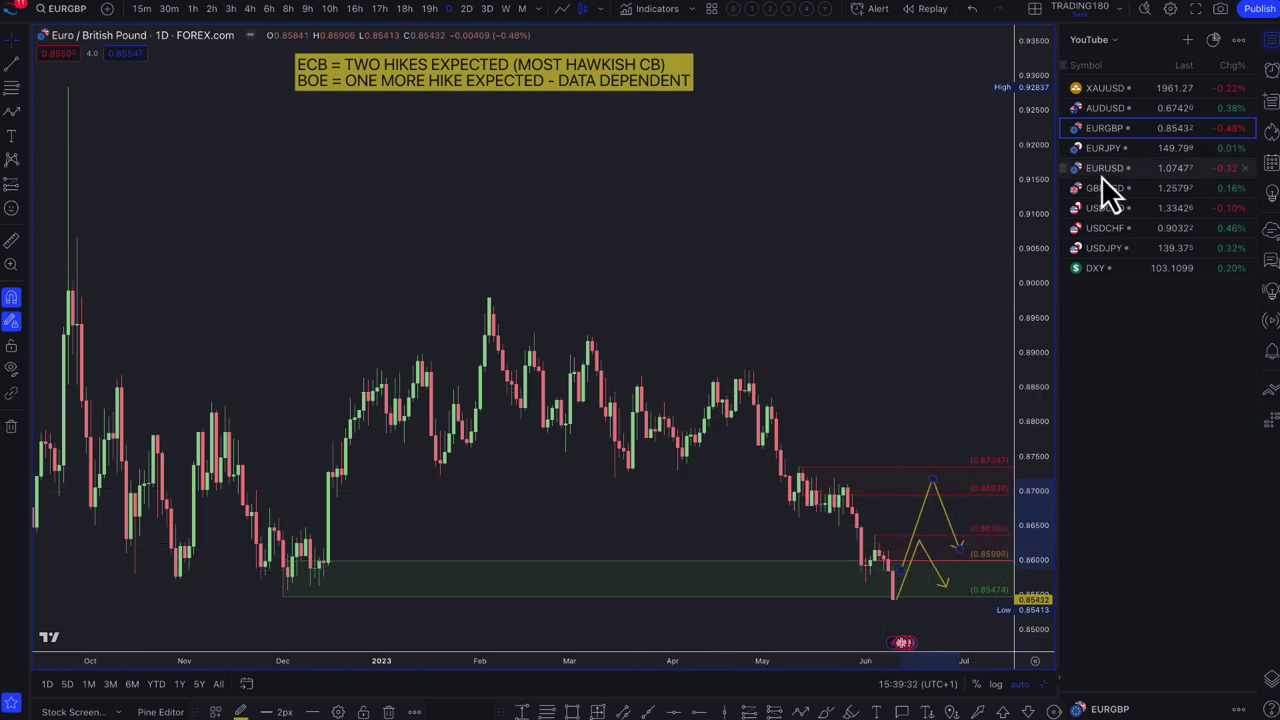
# Open the AUDUSD chart and shift the projected price path so that it starts at the 7 June candle.
pyautogui.click(1109, 109)
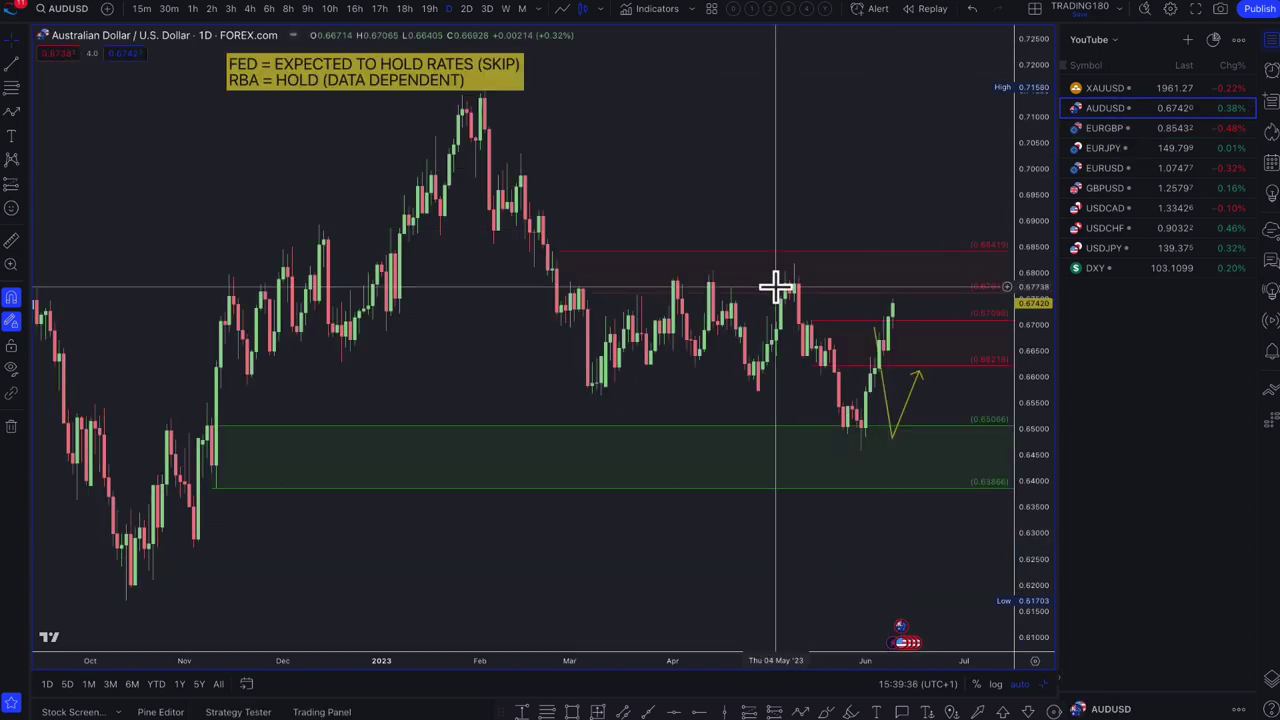
pyautogui.scroll(5, 776, 289)
pyautogui.rightClick(808, 525)
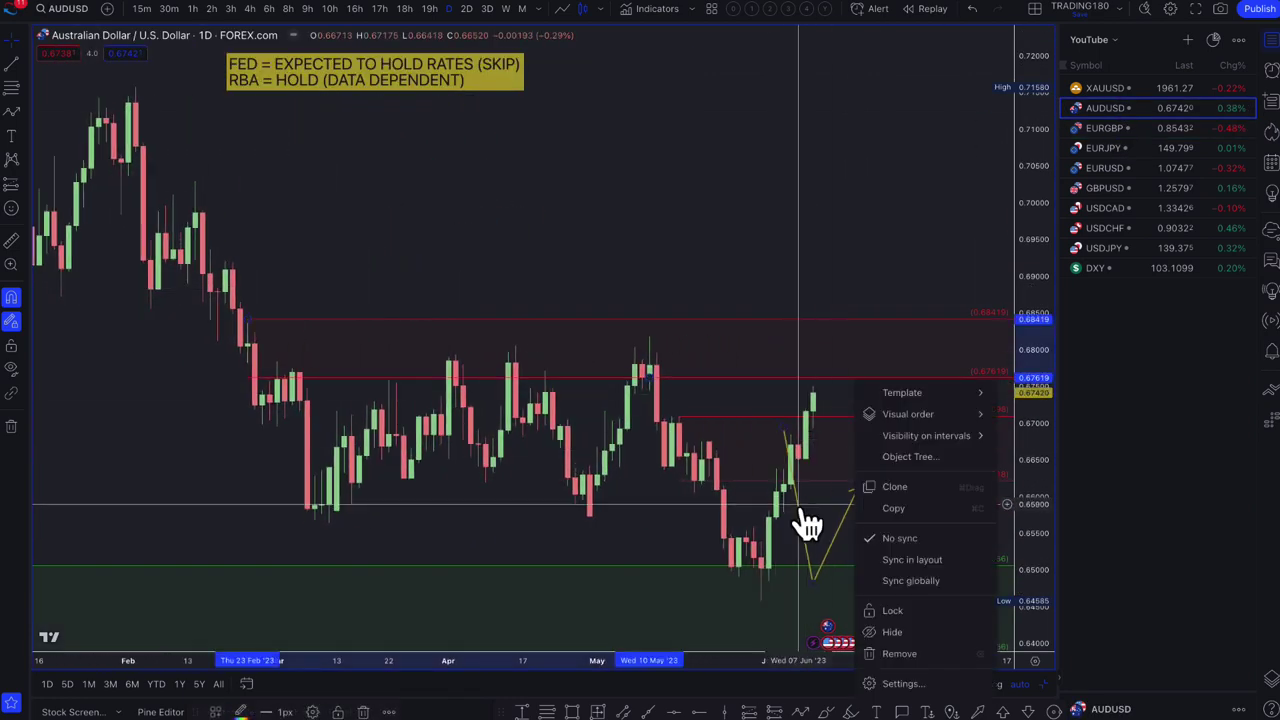
pyautogui.moveTo(808, 527); pyautogui.dragTo(817, 520)
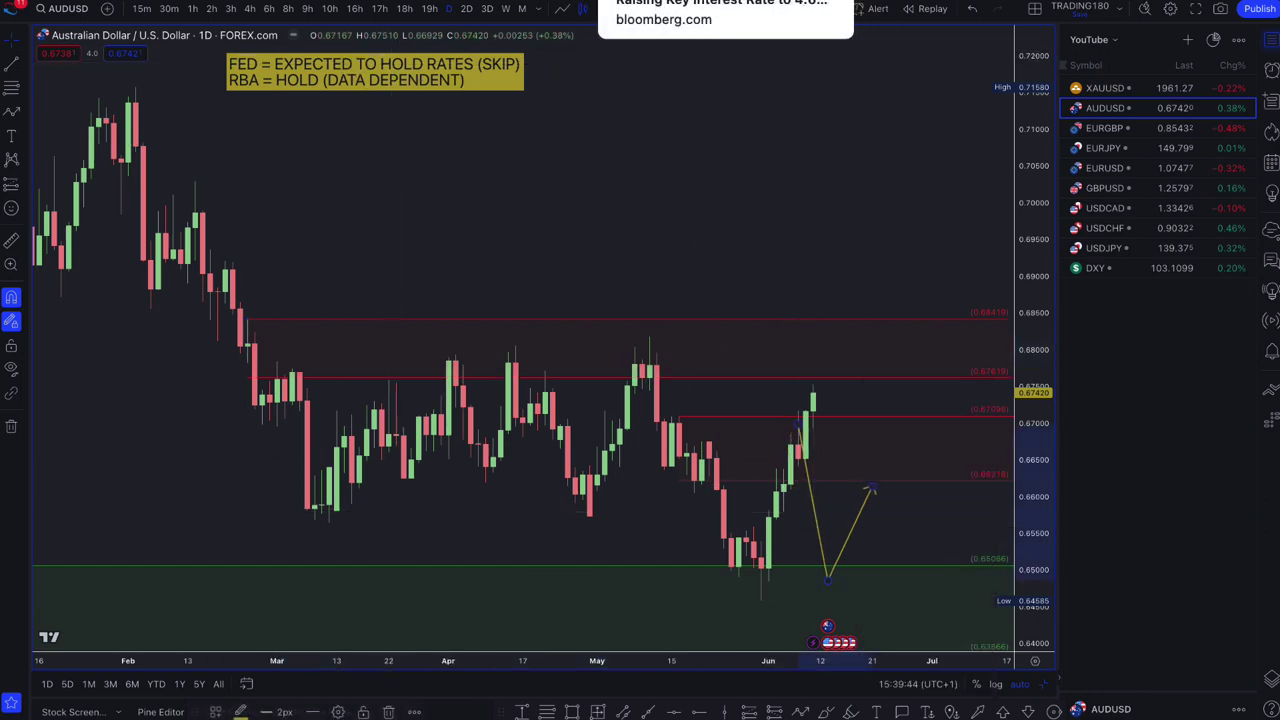
# Consult the Bloomberg article on economists' calls for the RBA key rate, and return to the AUDUSD chart.
pyautogui.click(700, 0)
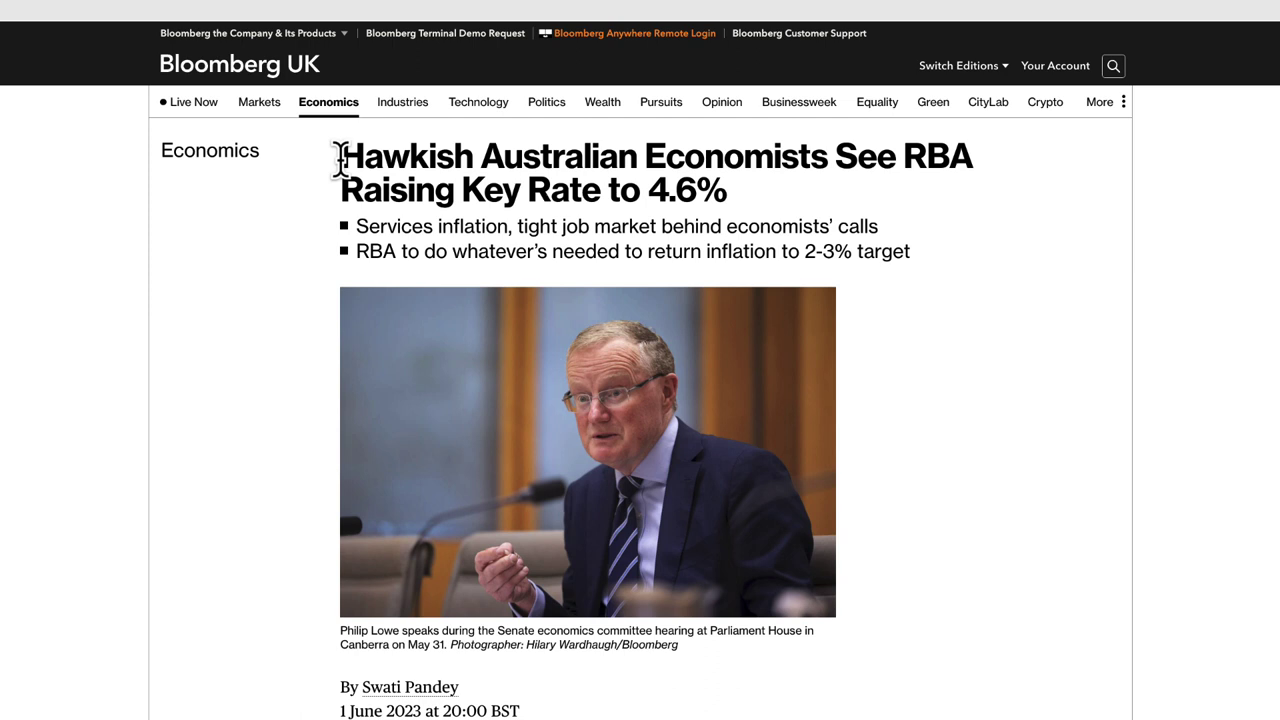
pyautogui.moveTo(340, 160); pyautogui.dragTo(538, 160)
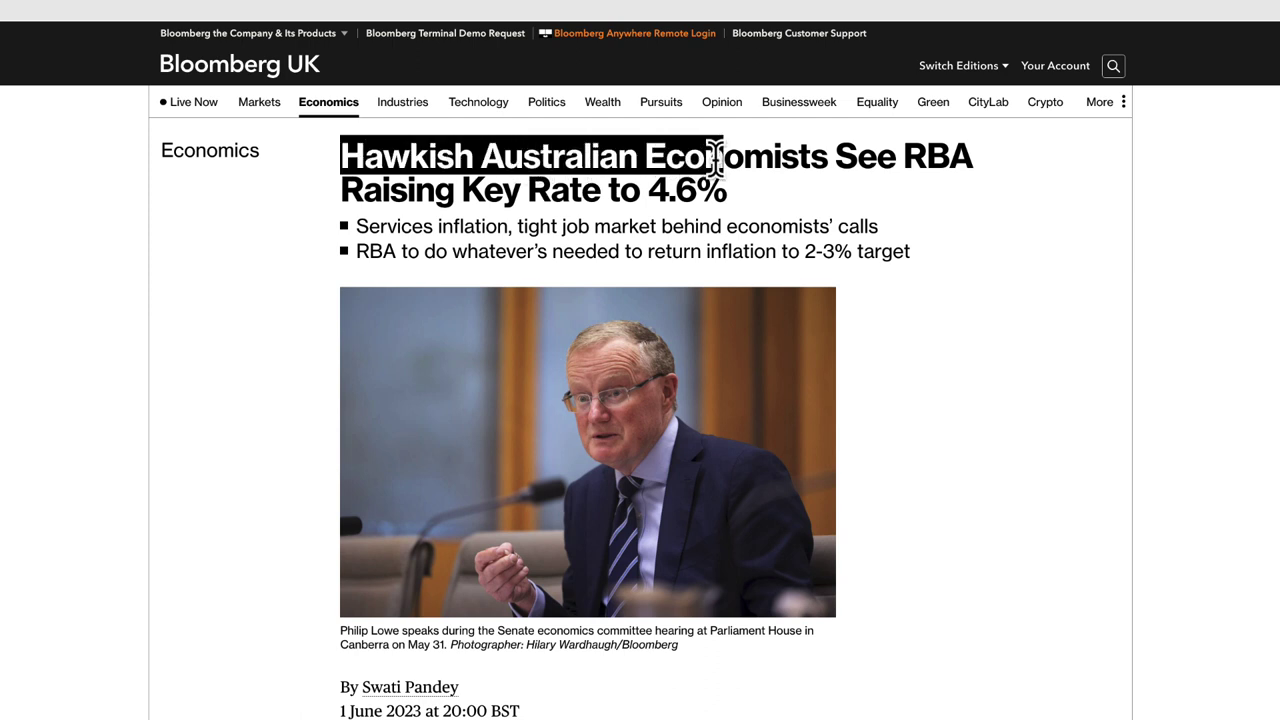
pyautogui.moveTo(716, 156); pyautogui.dragTo(618, 205)
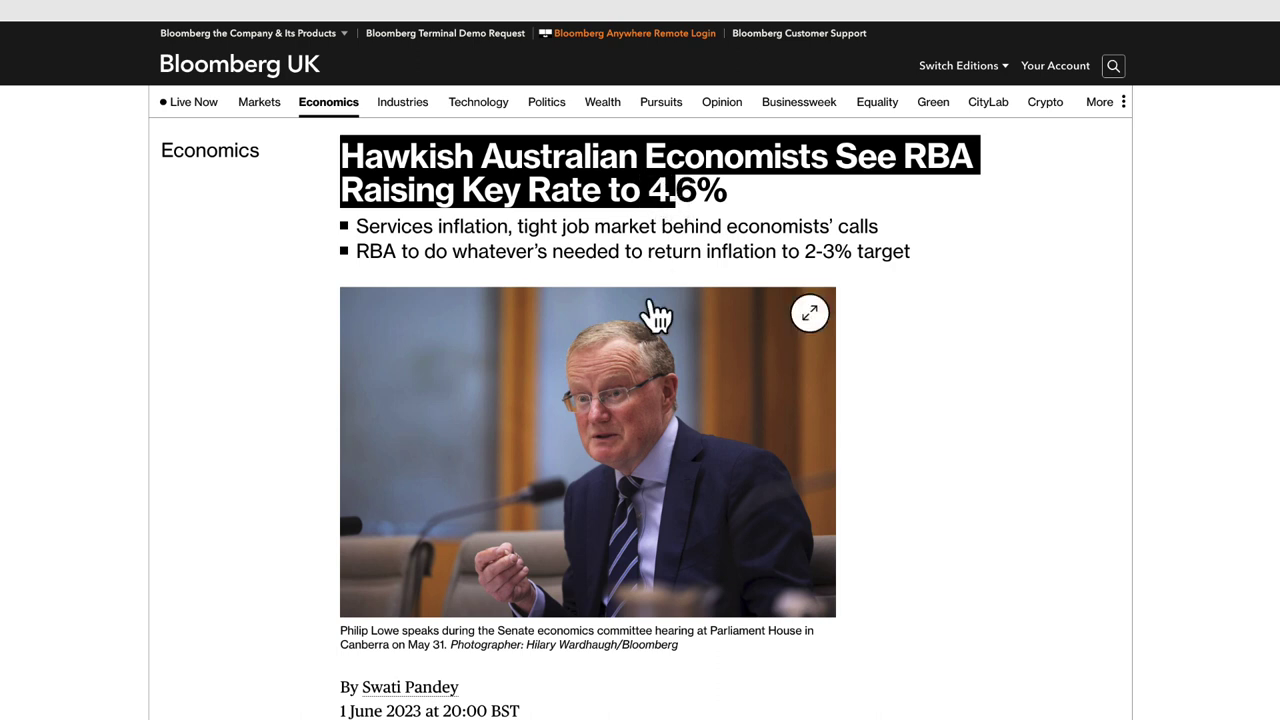
pyautogui.scroll(-2, 655, 316)
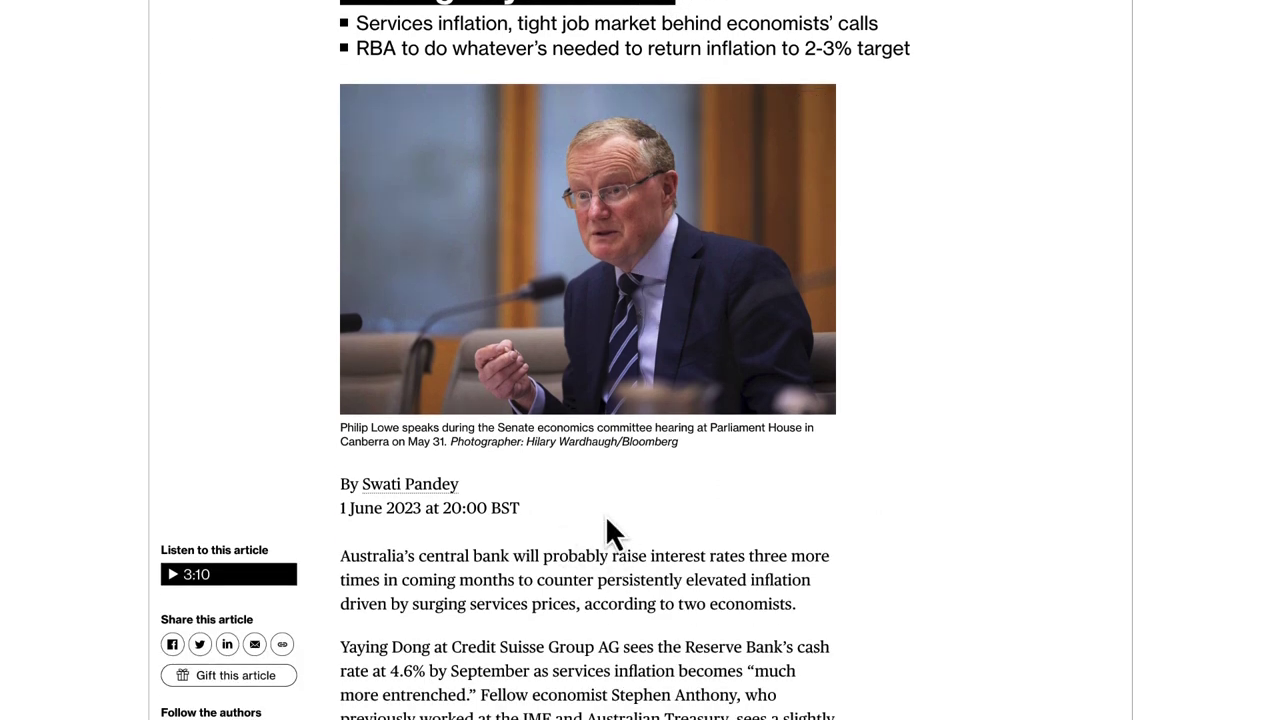
pyautogui.scroll(2, 586, 509)
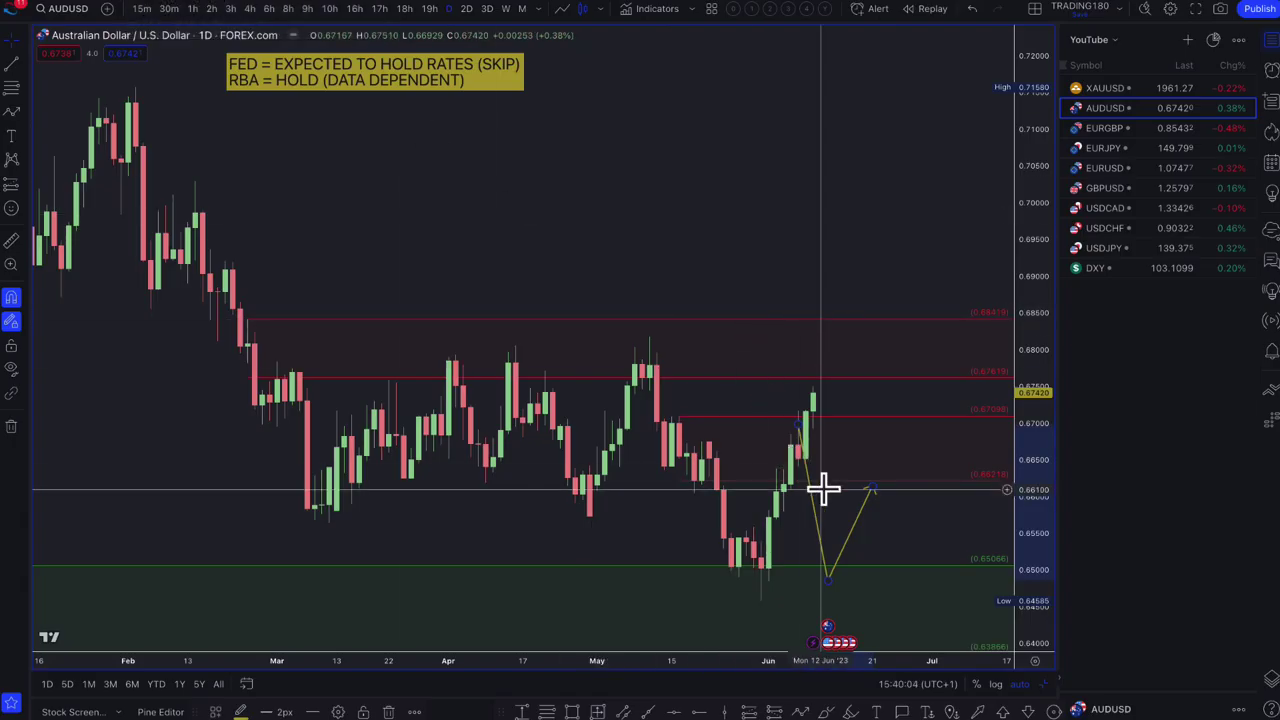
# Reshape the AUDUSD path to rise from the 7 June low to the 9 June high and fall to about 0.662.
pyautogui.rightClick(826, 552)
pyautogui.click(793, 561)
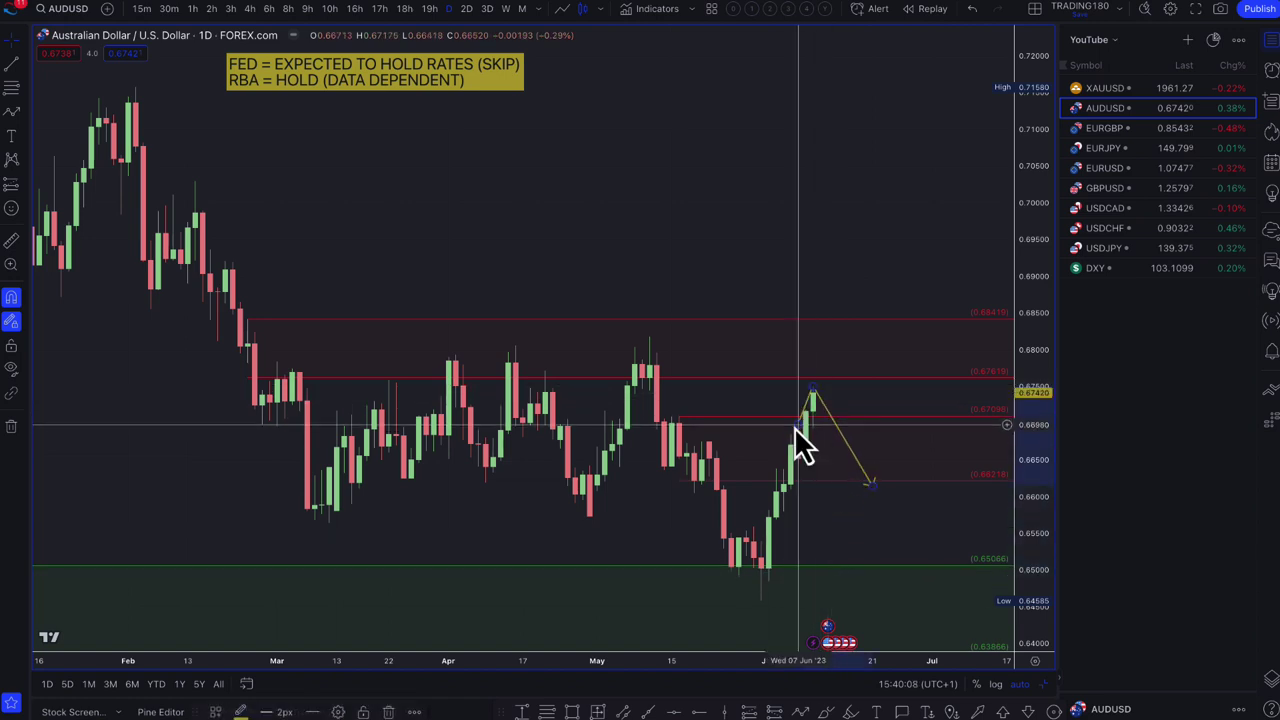
pyautogui.scroll(5, 743, 449)
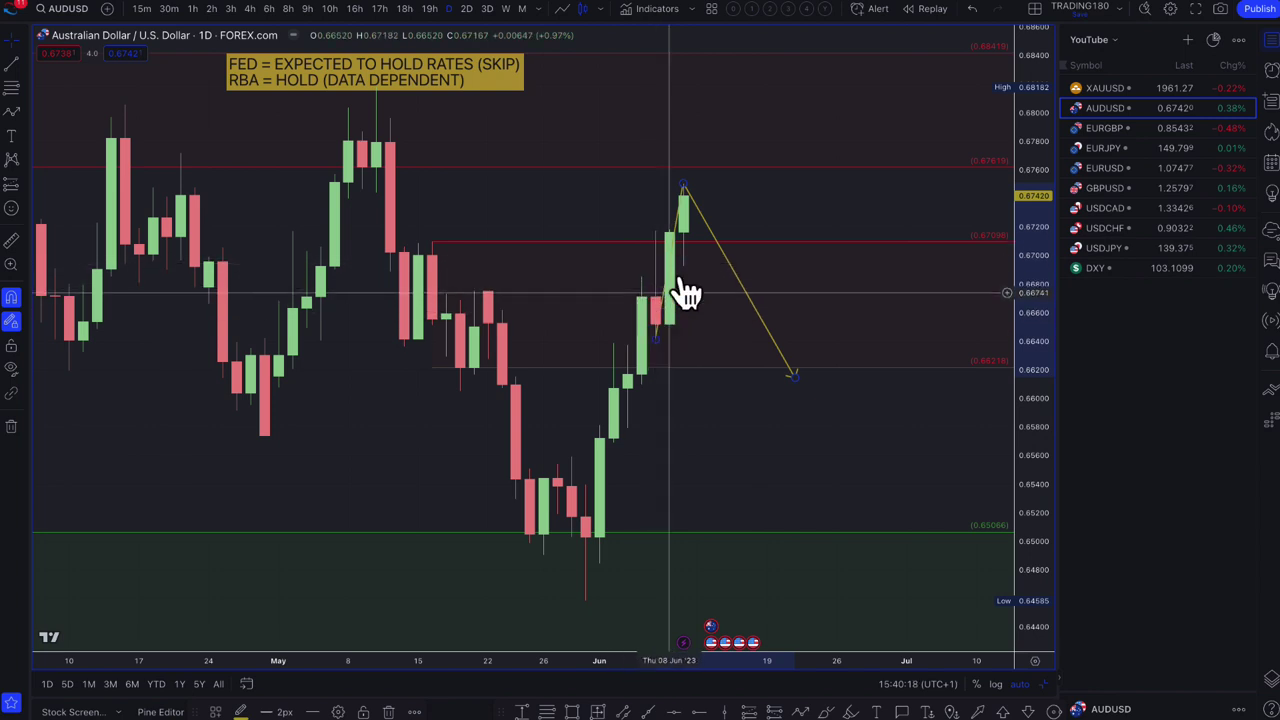
pyautogui.click(655, 338)
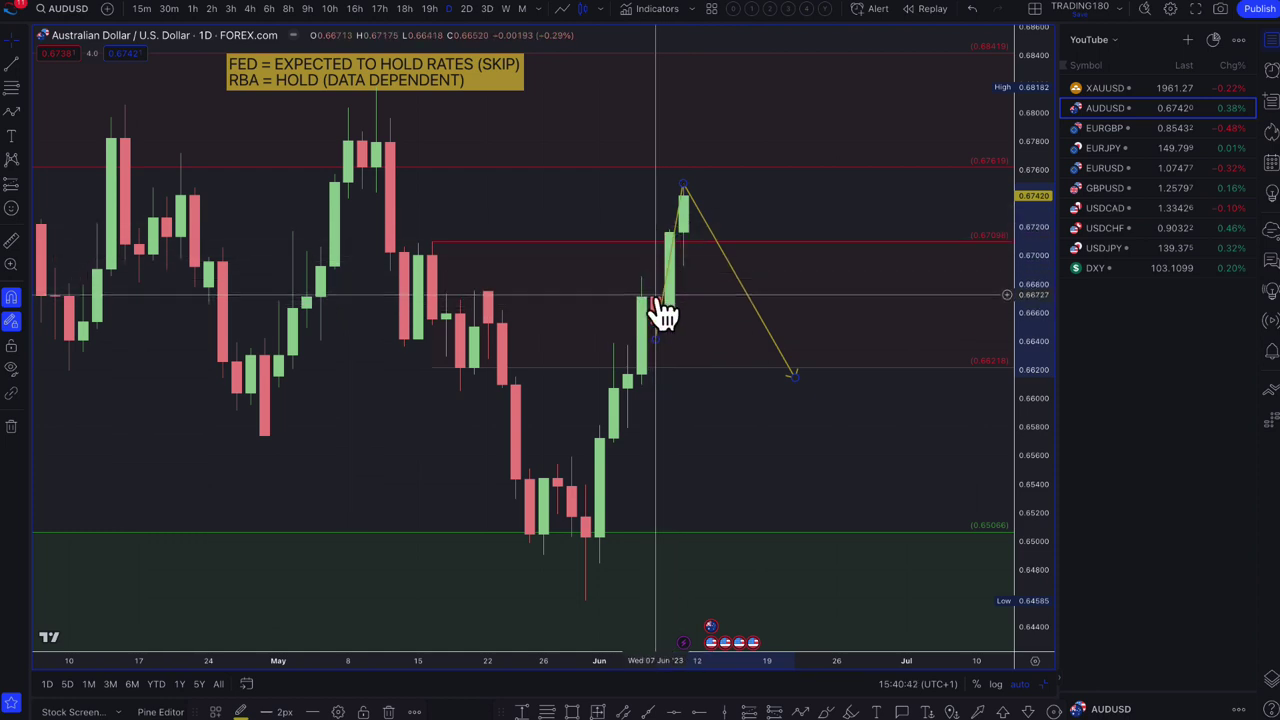
# Replace the outdated 0.67098 supply and 0.65066 demand zones with demand zones 0.66713–0.66418 and 0.65173–0.64585 at the 7 June and 31 May candles.
pyautogui.scroll(-1, 677, 277)
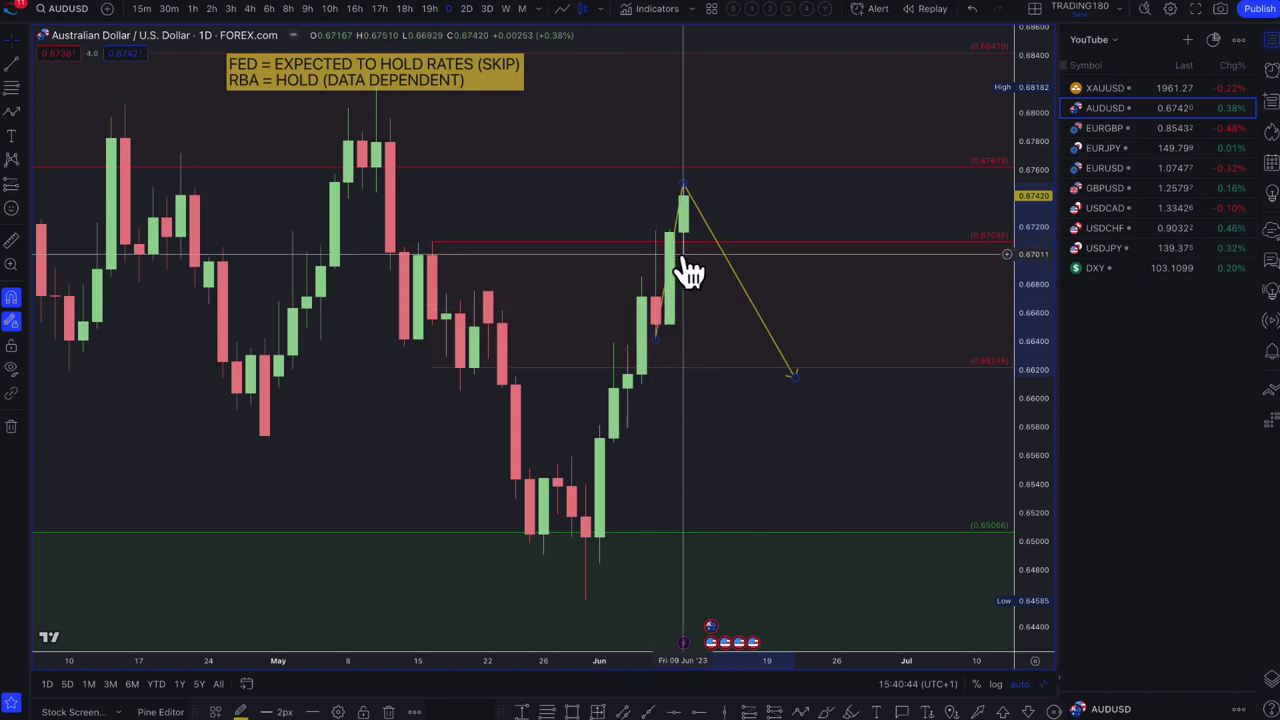
pyautogui.scroll(-2, 718, 298)
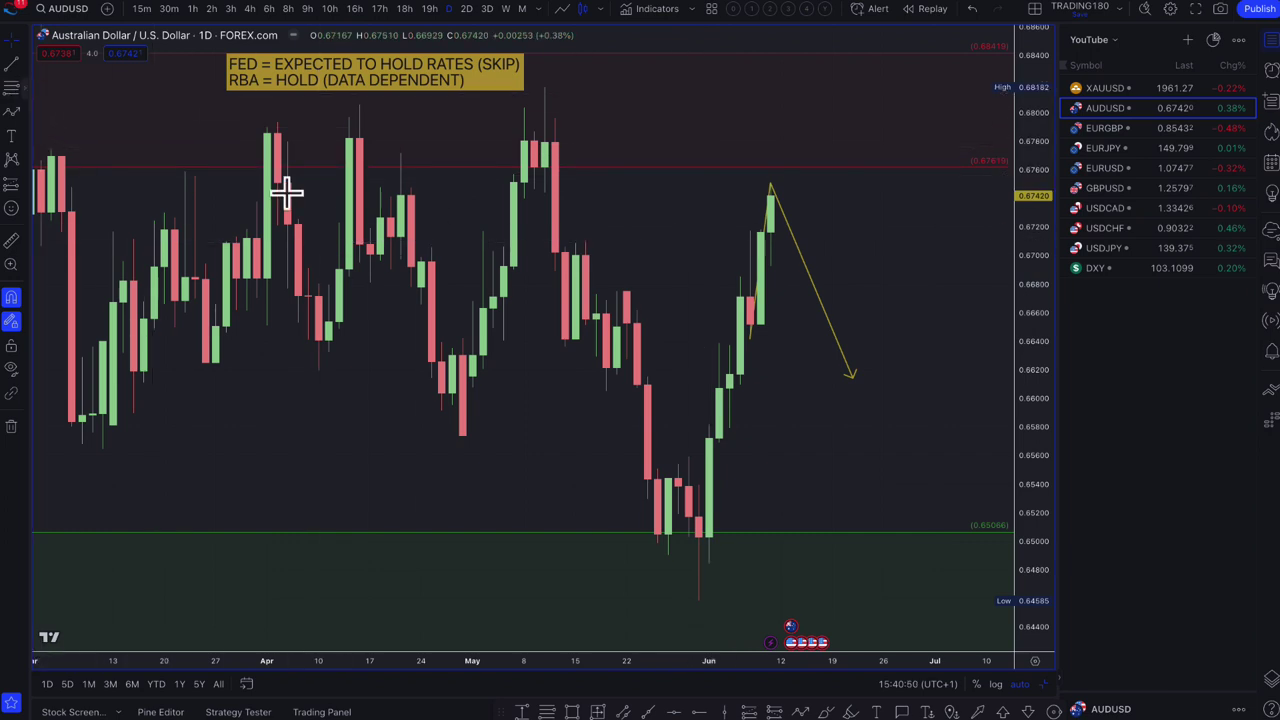
pyautogui.moveTo(749, 296); pyautogui.dragTo(749, 339)
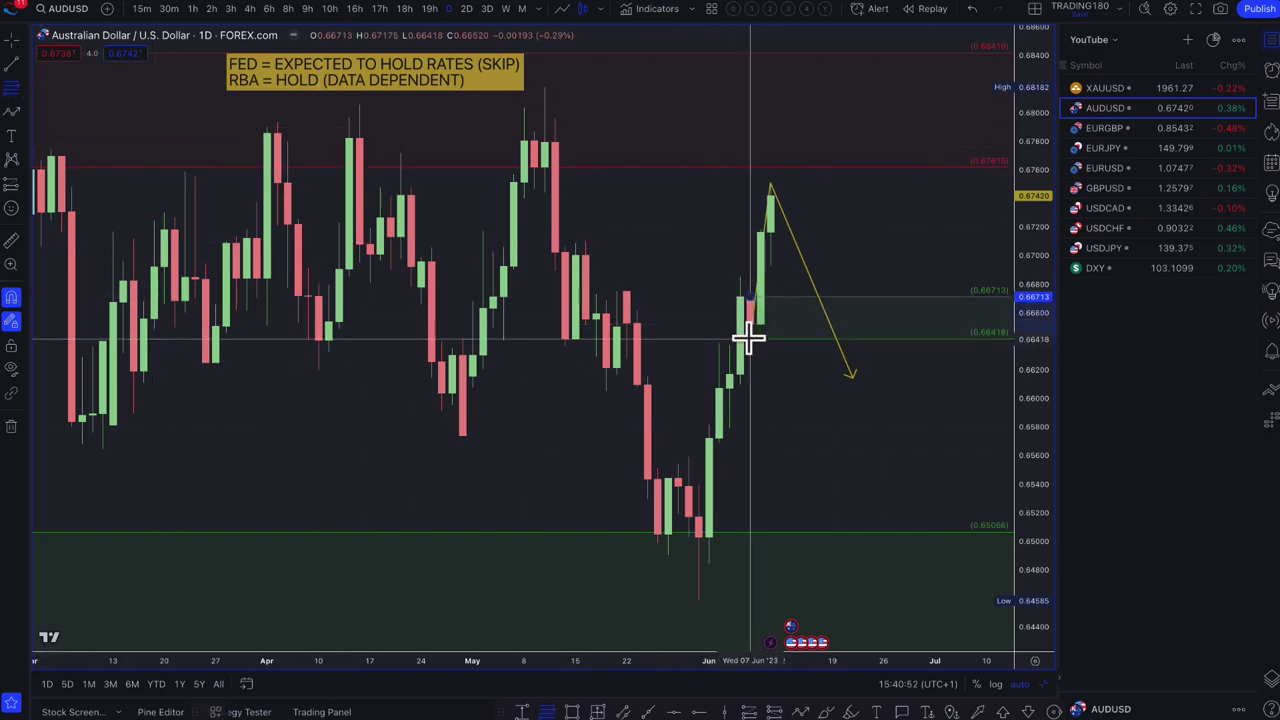
pyautogui.moveTo(699, 518); pyautogui.dragTo(699, 596)
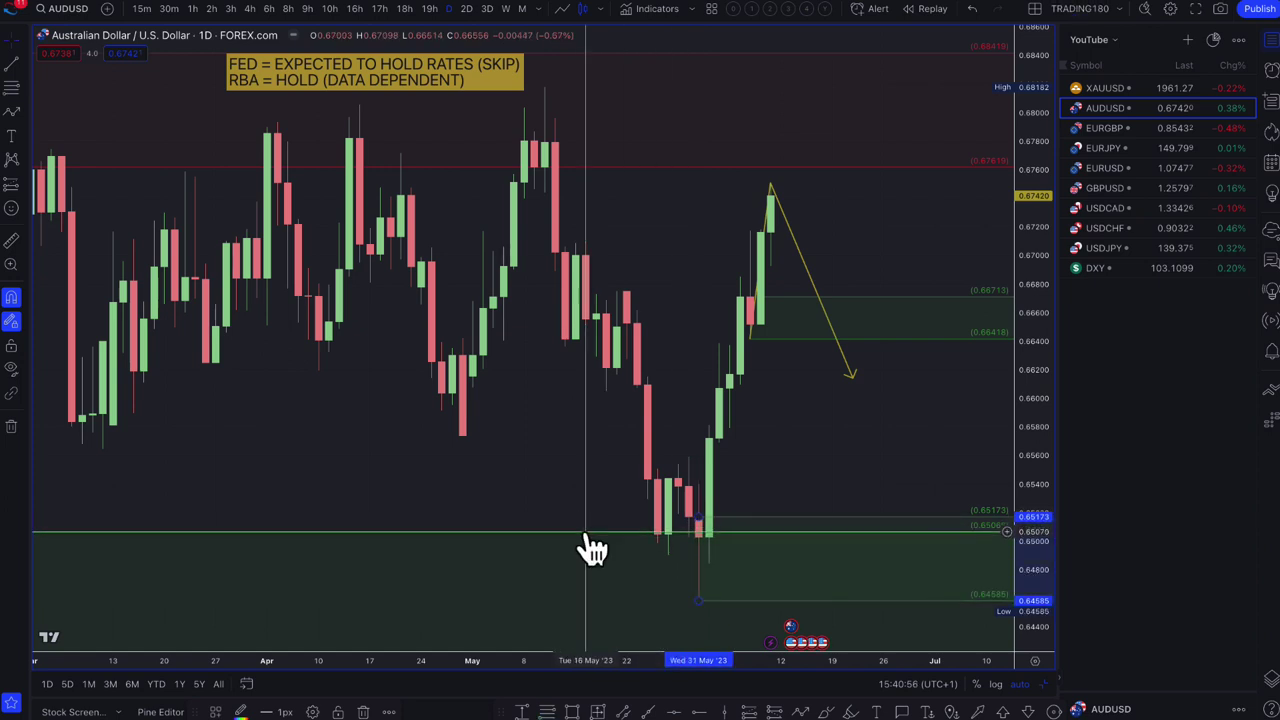
# Draw a rebound arrow from about 0.665 to about 0.673 and end the falling AUDUSD path inside the upper demand zone.
pyautogui.click(12, 112)
pyautogui.click(842, 325)
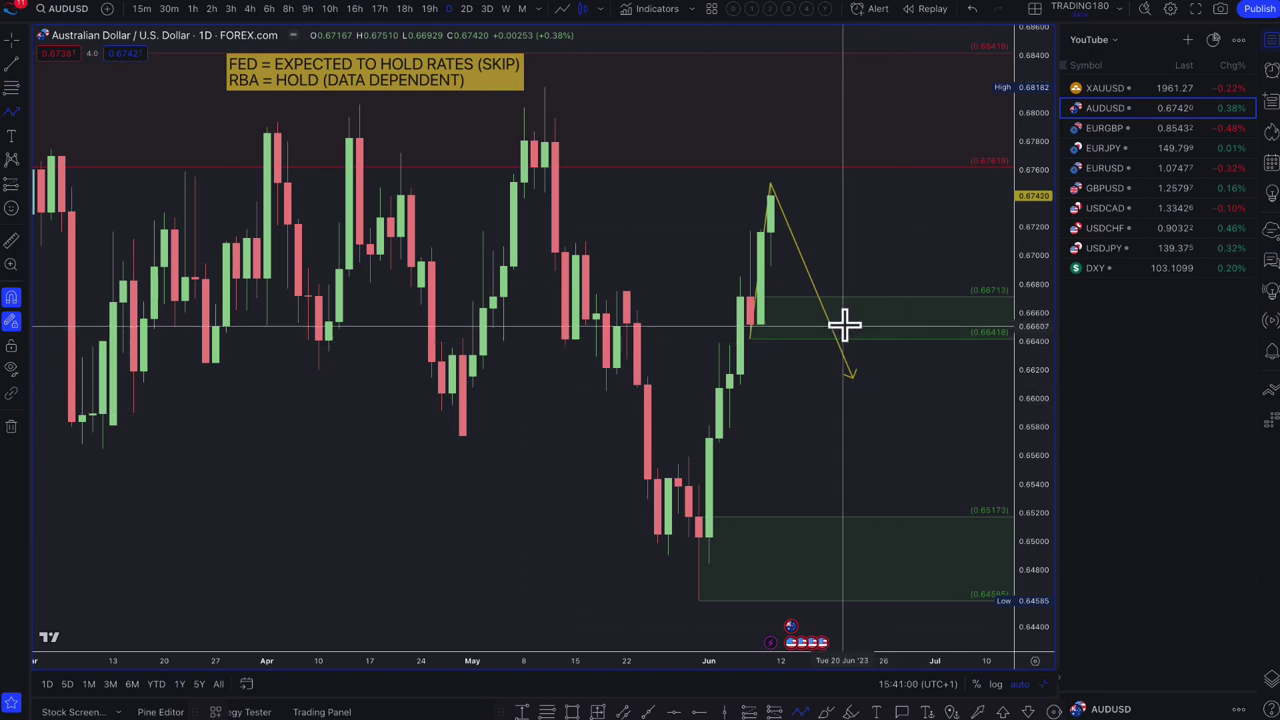
pyautogui.click(896, 213)
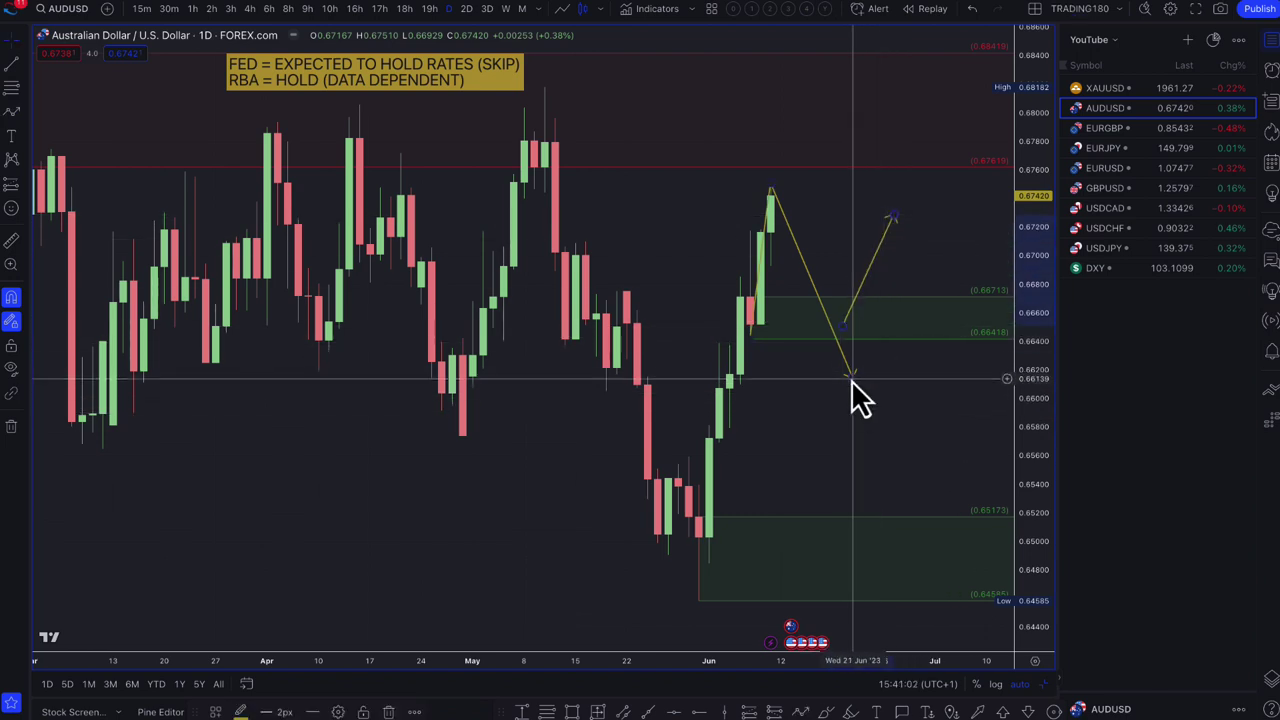
pyautogui.moveTo(848, 373); pyautogui.dragTo(829, 324)
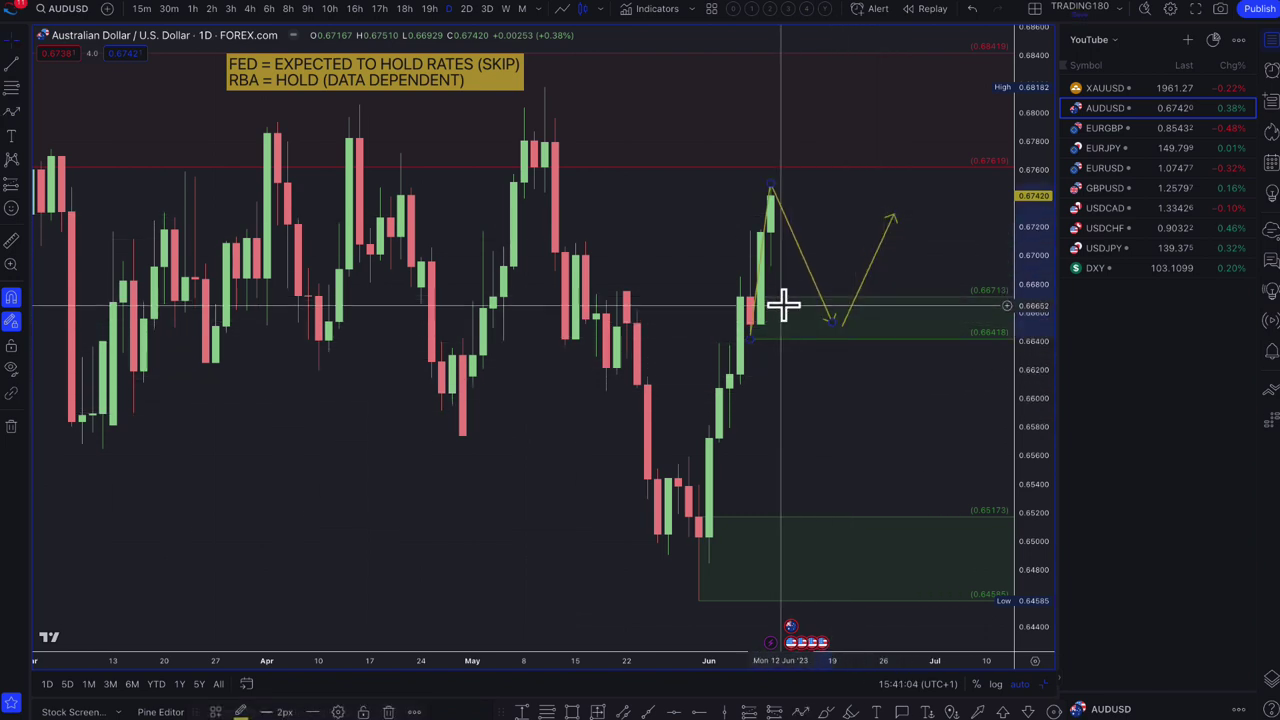
pyautogui.scroll(3, 780, 303)
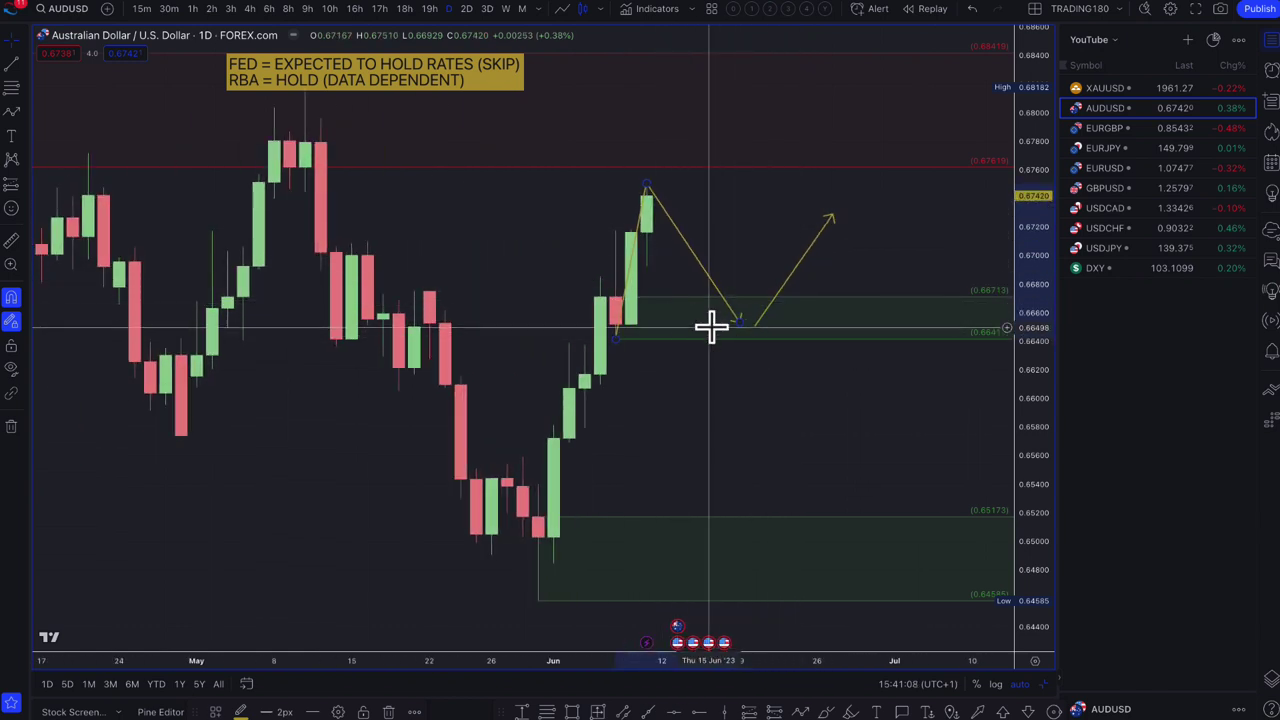
pyautogui.scroll(-2, 555, 195)
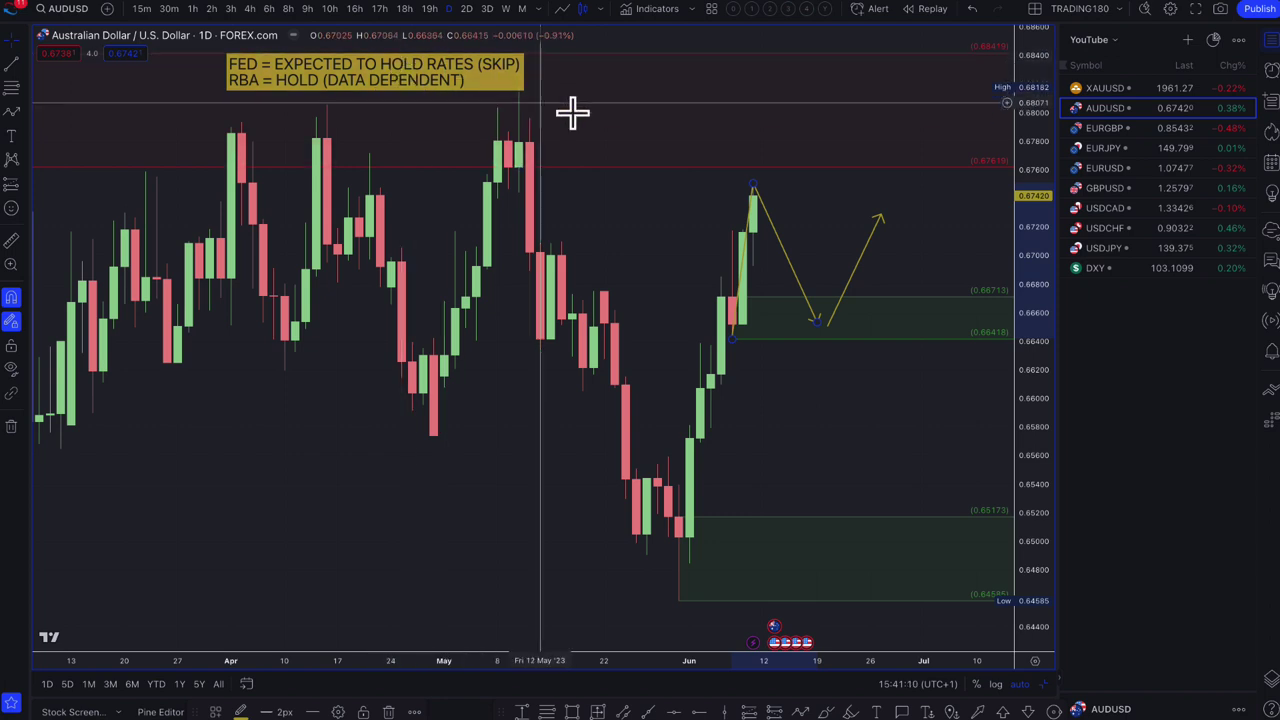
# Open the XAUUSD chart, remove the old projected path and extend the yellow 1949.27–1935.59 rectangle to 28 June 2023.
pyautogui.click(1116, 88)
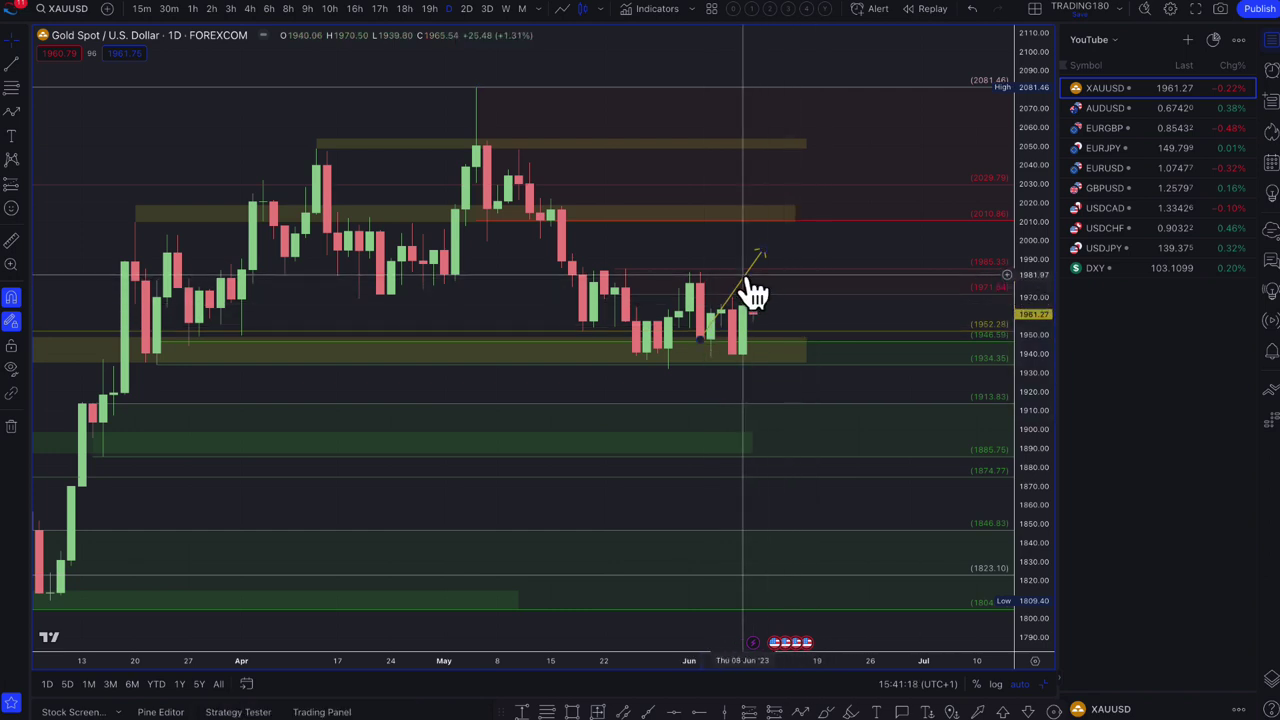
pyautogui.click(623, 343)
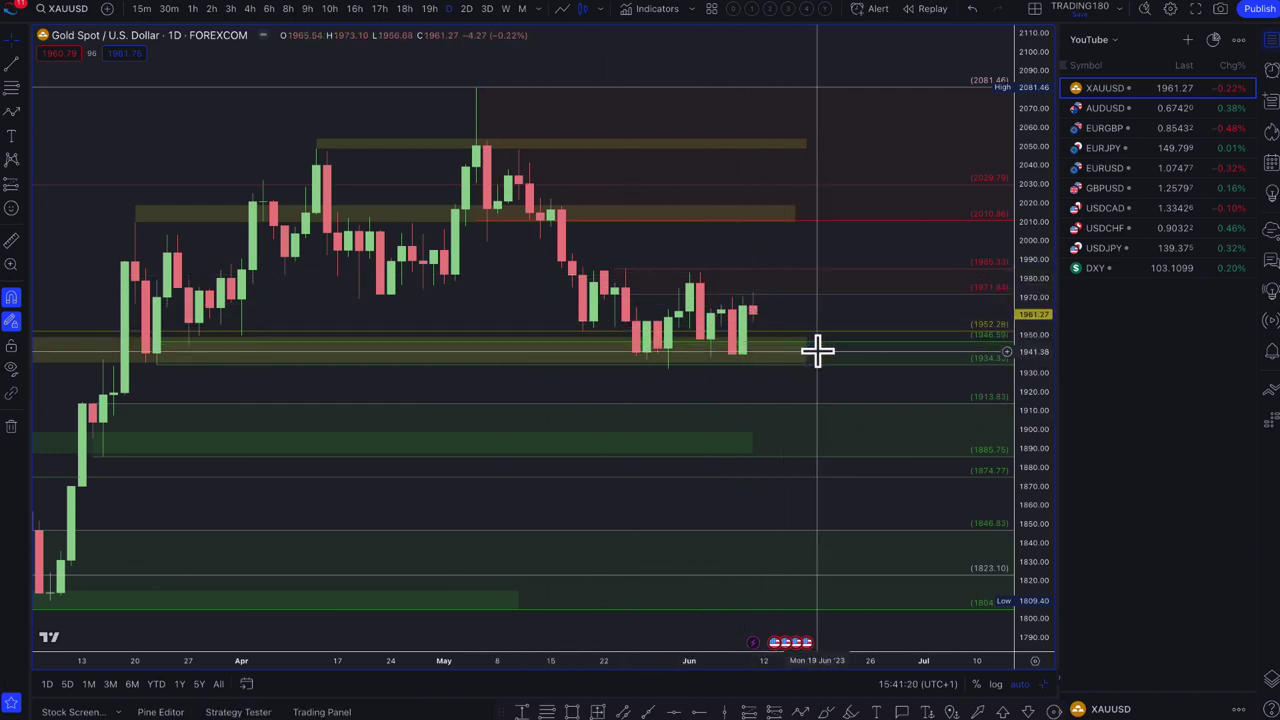
pyautogui.moveTo(806, 347); pyautogui.dragTo(891, 352)
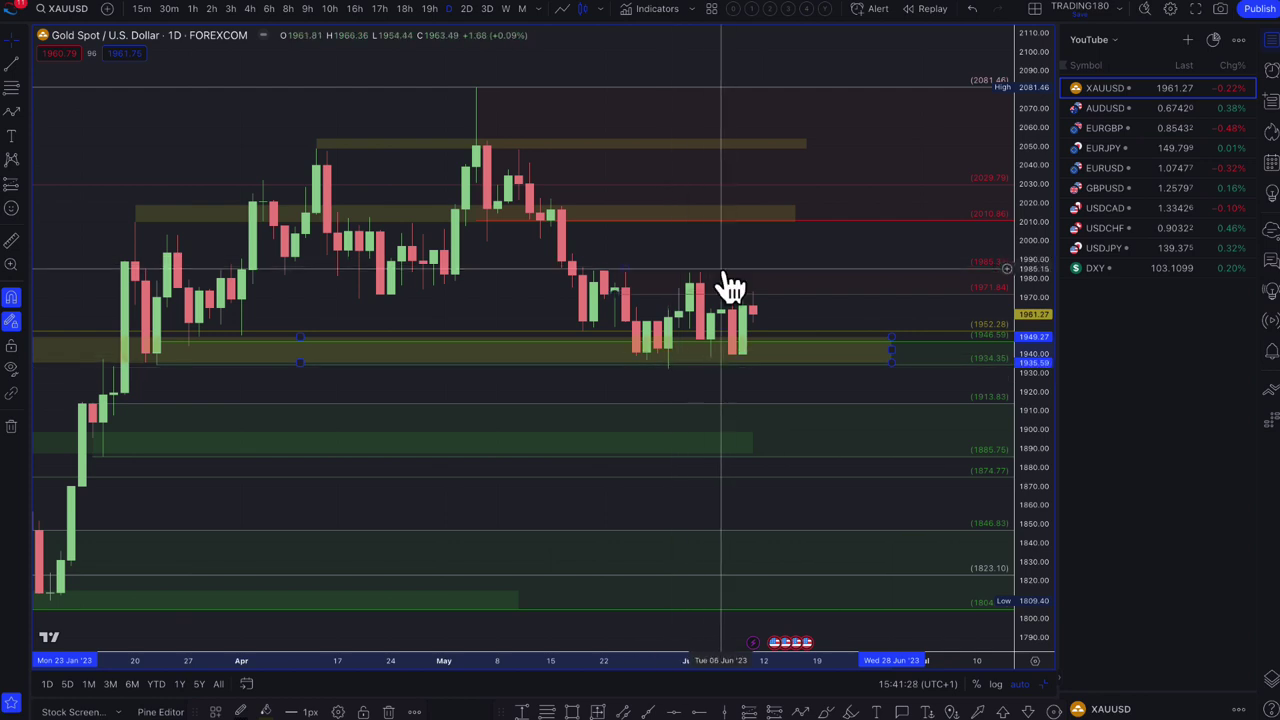
# Draw a rectangle around the gold consolidation from 18 May to 15 June 2023, spanning 1986.09 to 1932.52.
pyautogui.scroll(5, 730, 288)
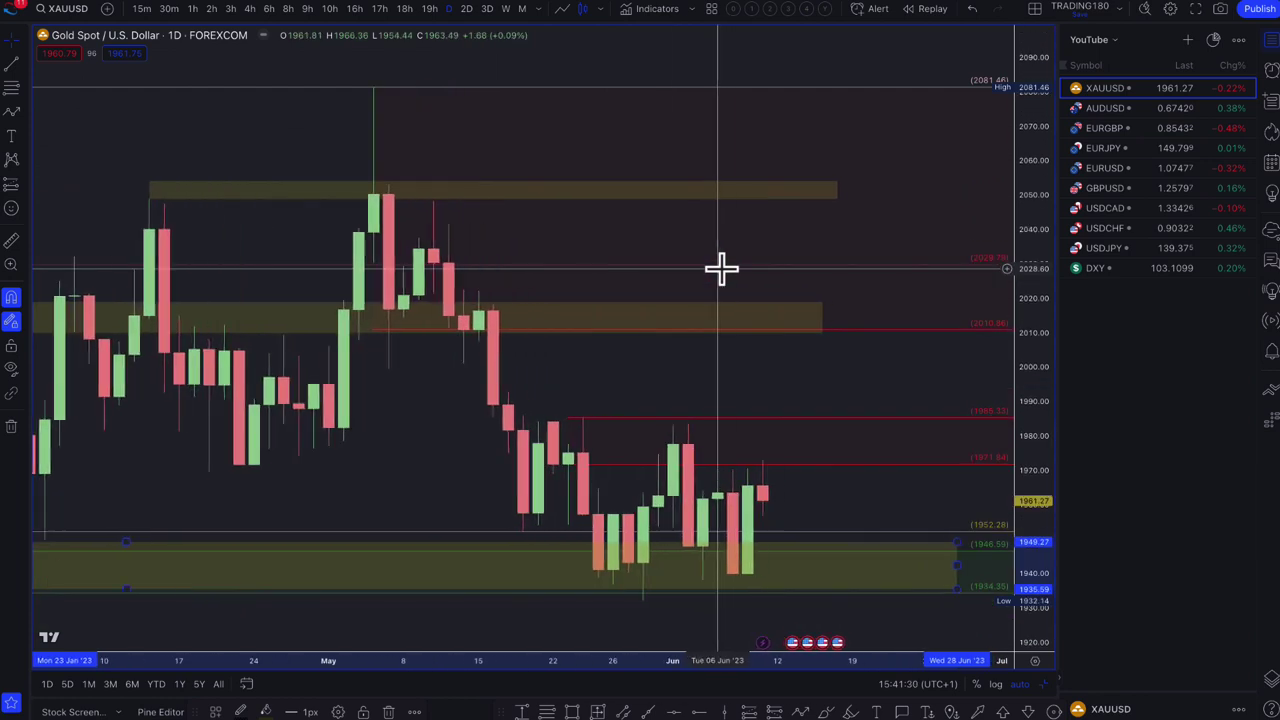
pyautogui.click(24, 112)
pyautogui.click(50, 162)
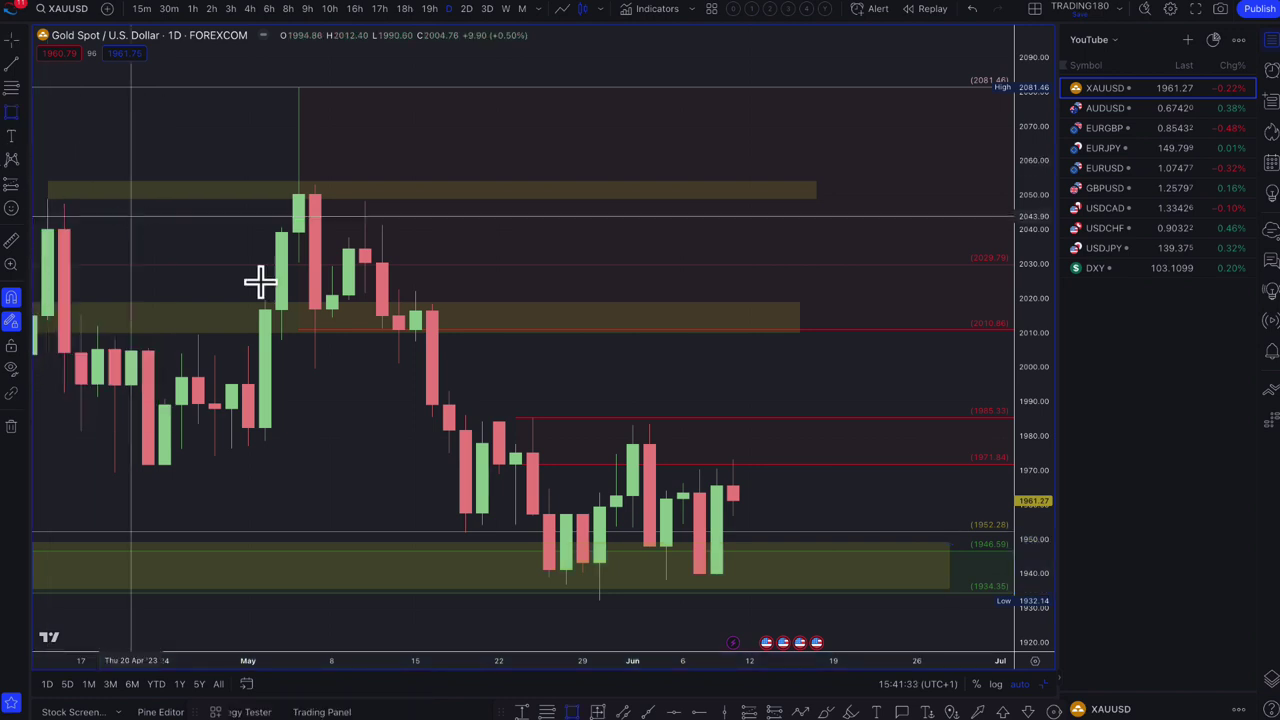
pyautogui.click(465, 410)
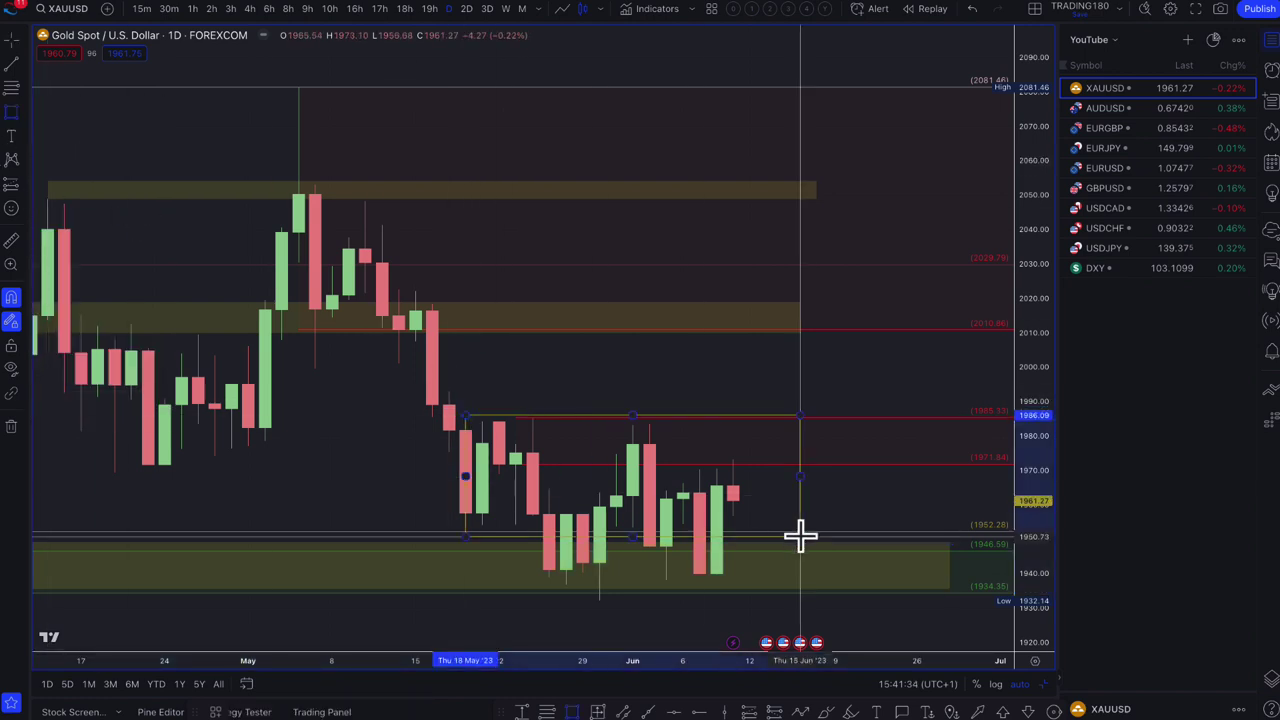
pyautogui.click(808, 598)
# Draw a rising arrow from about 1939 inside the yellow demand zone to about 2019, beyond the consolidation box.
pyautogui.scroll(-3, 789, 586)
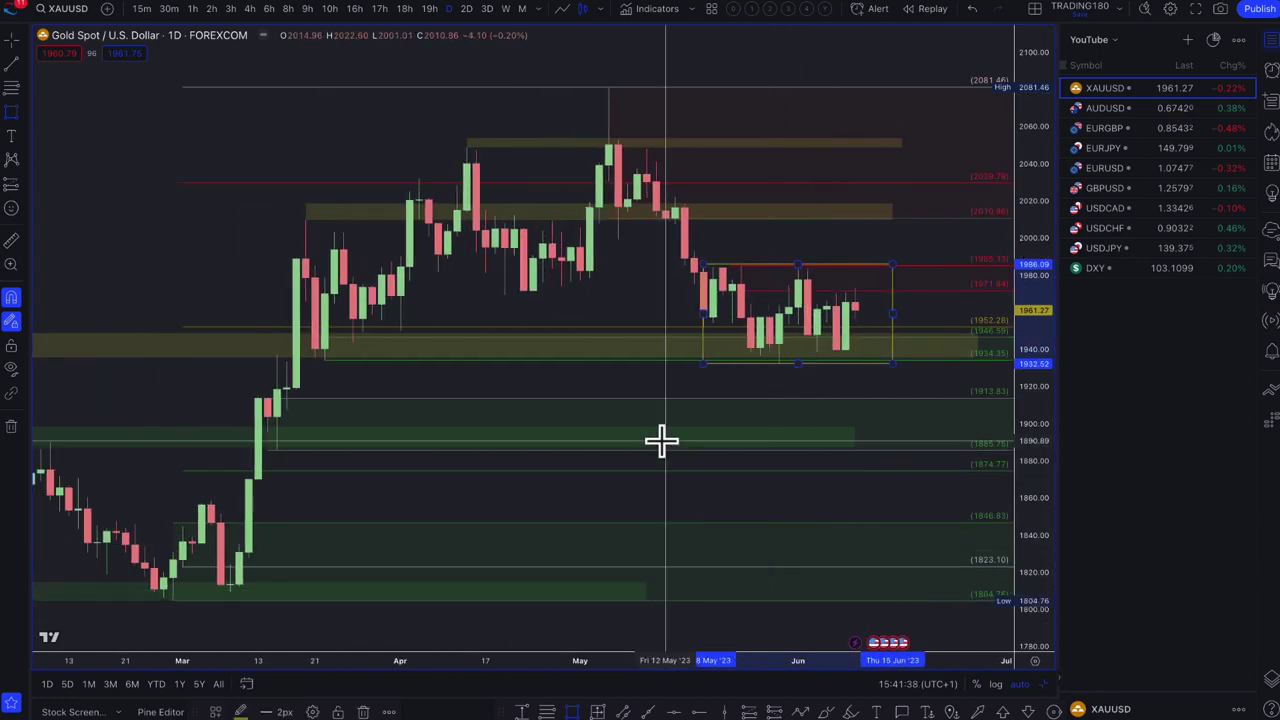
pyautogui.scroll(2, 574, 397)
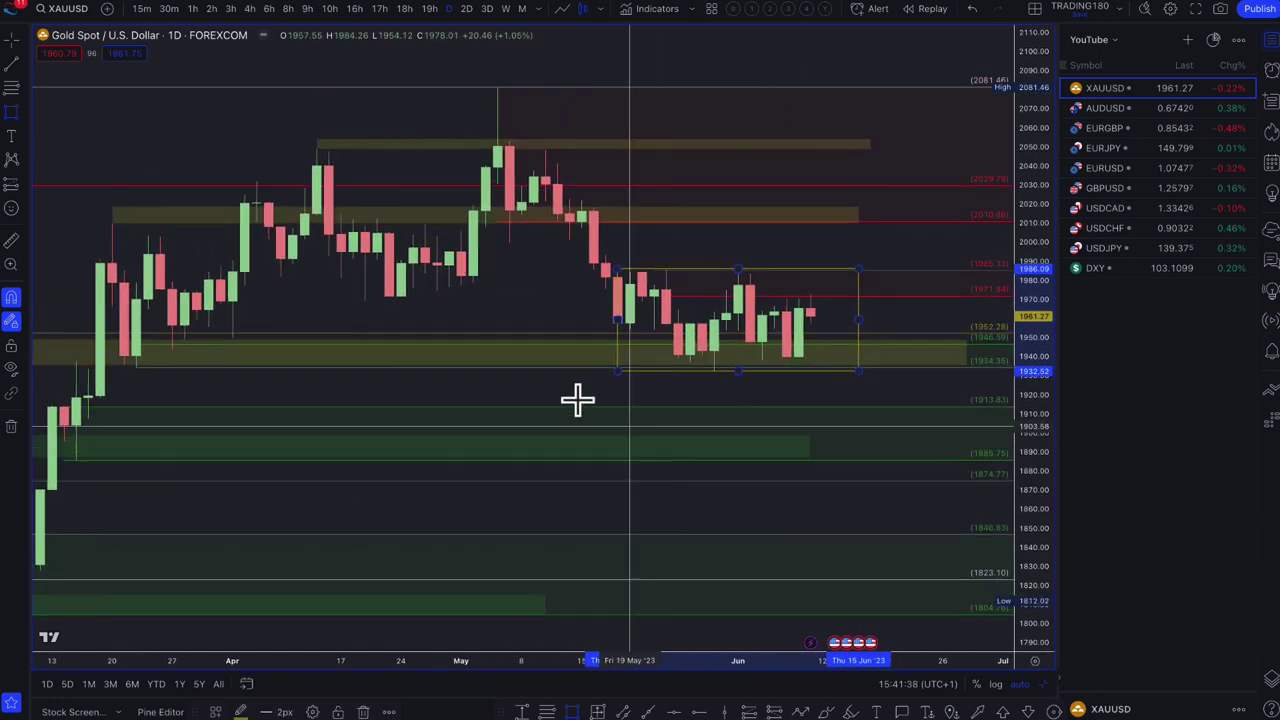
pyautogui.click(22, 110)
pyautogui.click(66, 249)
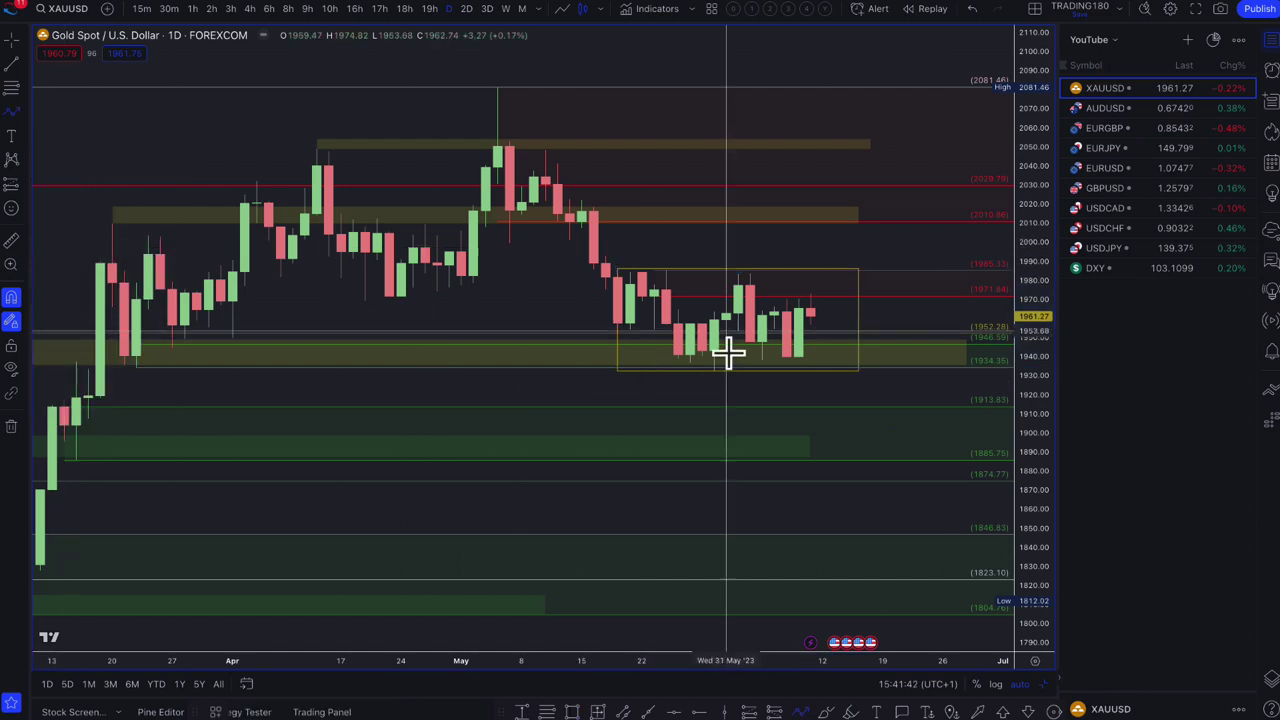
pyautogui.click(830, 358)
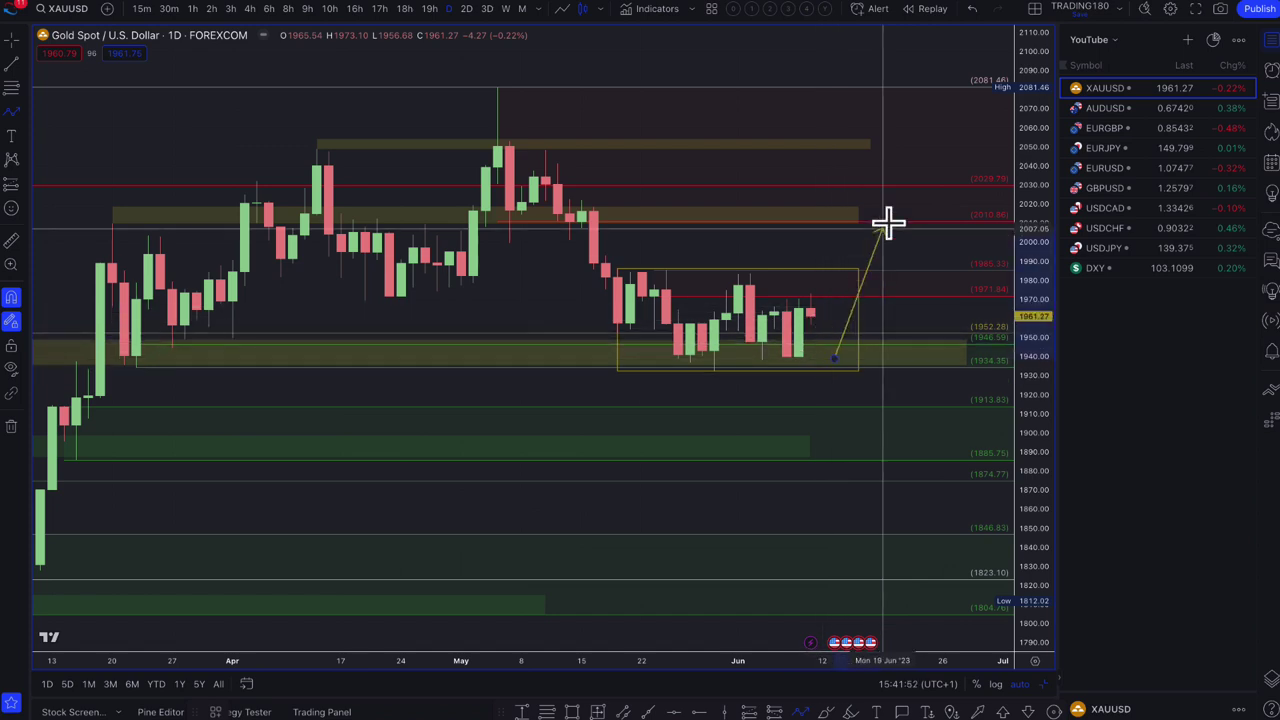
pyautogui.click(895, 205)
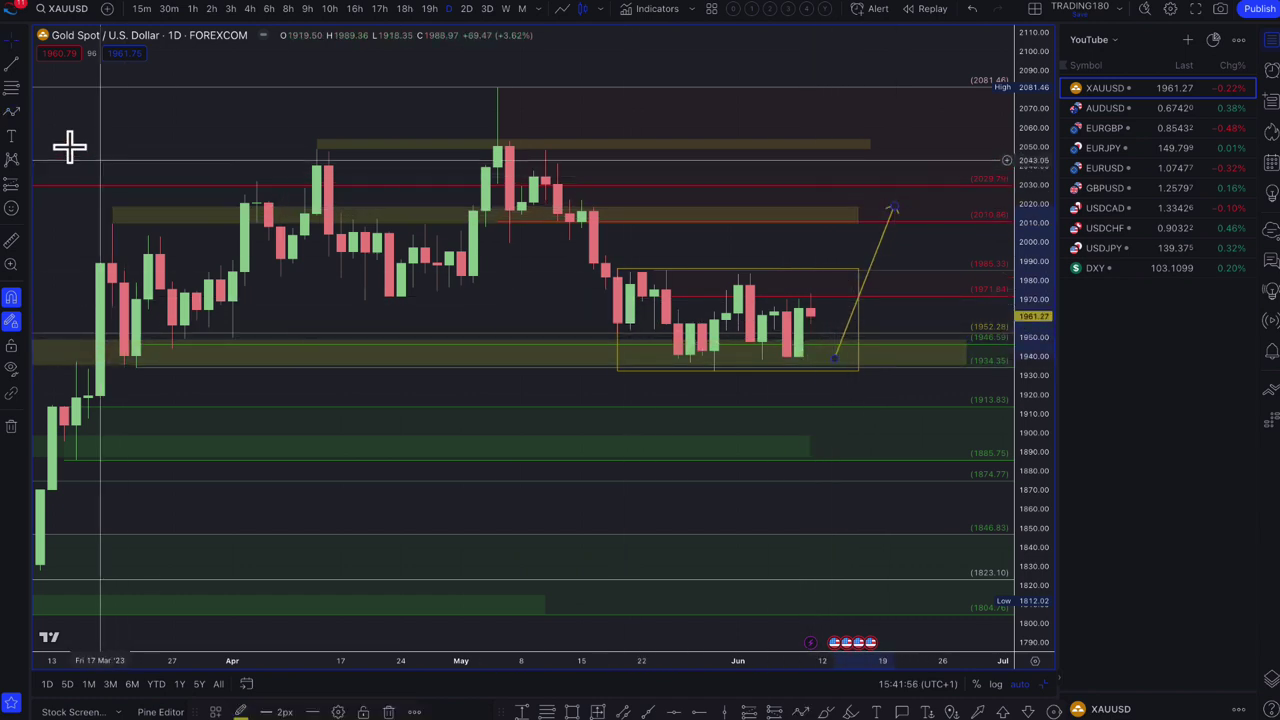
# Draw a path from the 9 June candle up to 12 June and down to about 1924, and raise its peak to about 2015.
pyautogui.click(11, 111)
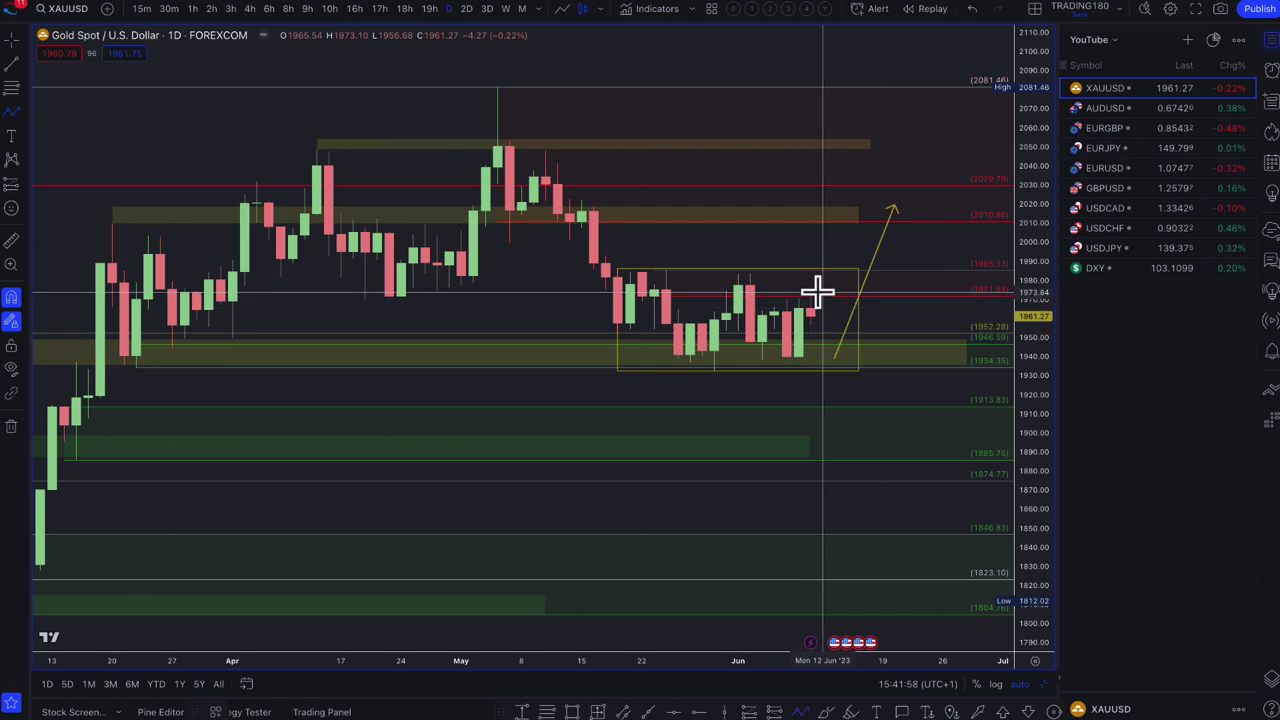
pyautogui.click(810, 308)
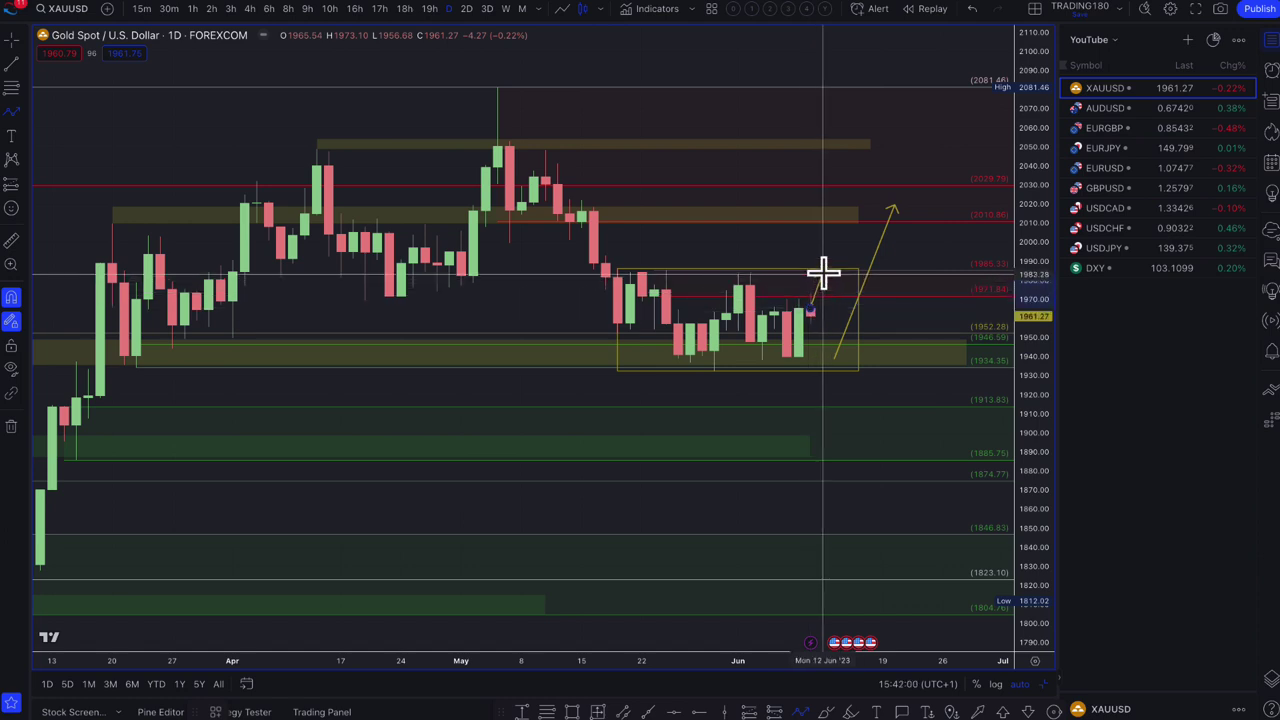
pyautogui.click(822, 272)
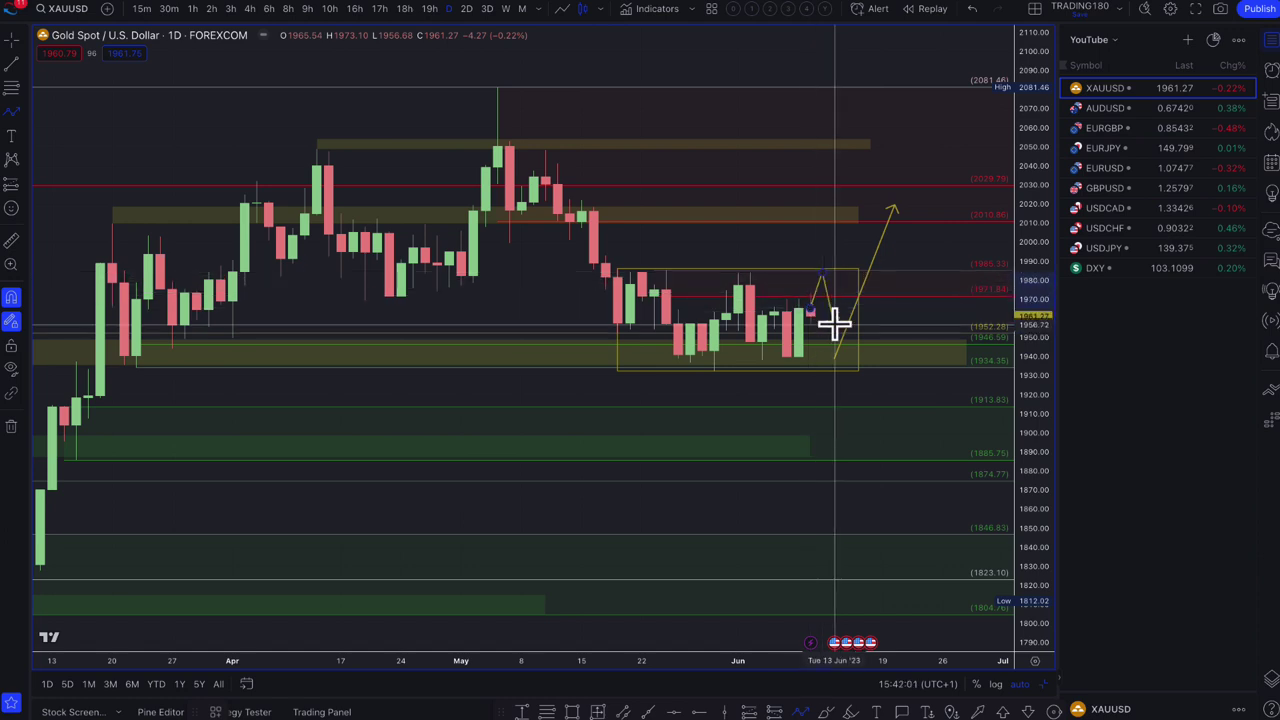
pyautogui.click(855, 385)
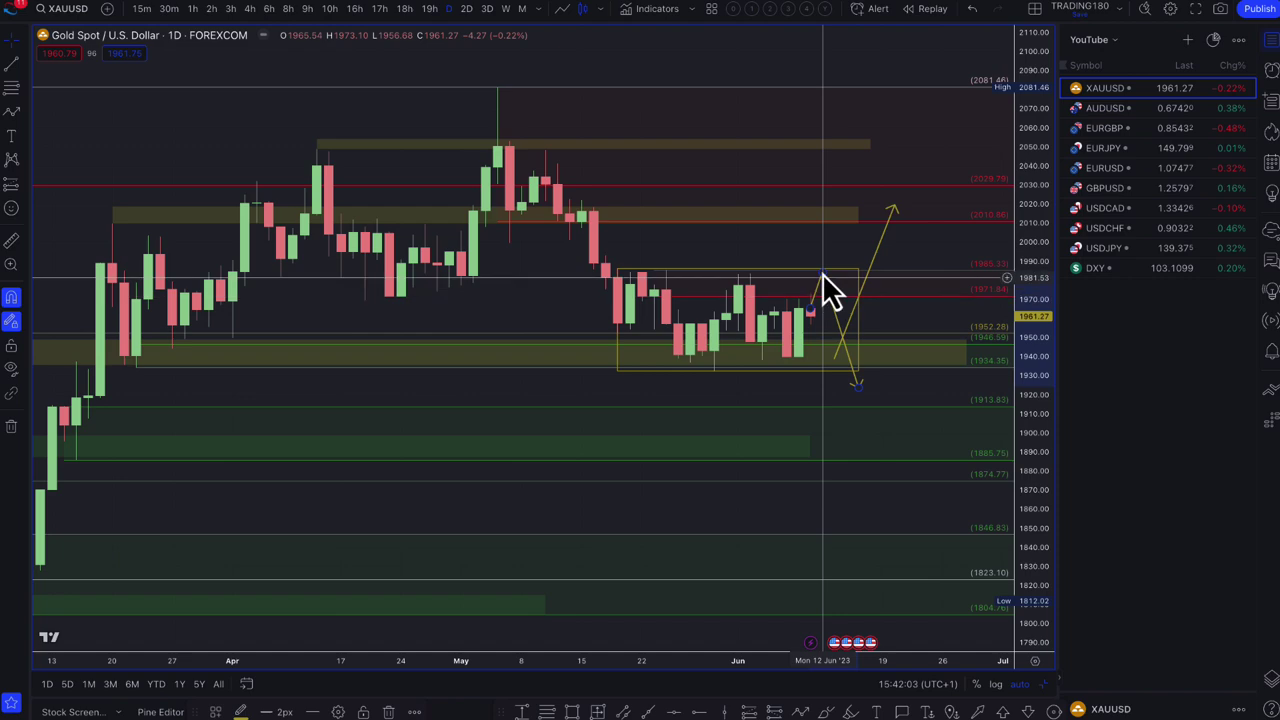
pyautogui.click(826, 210)
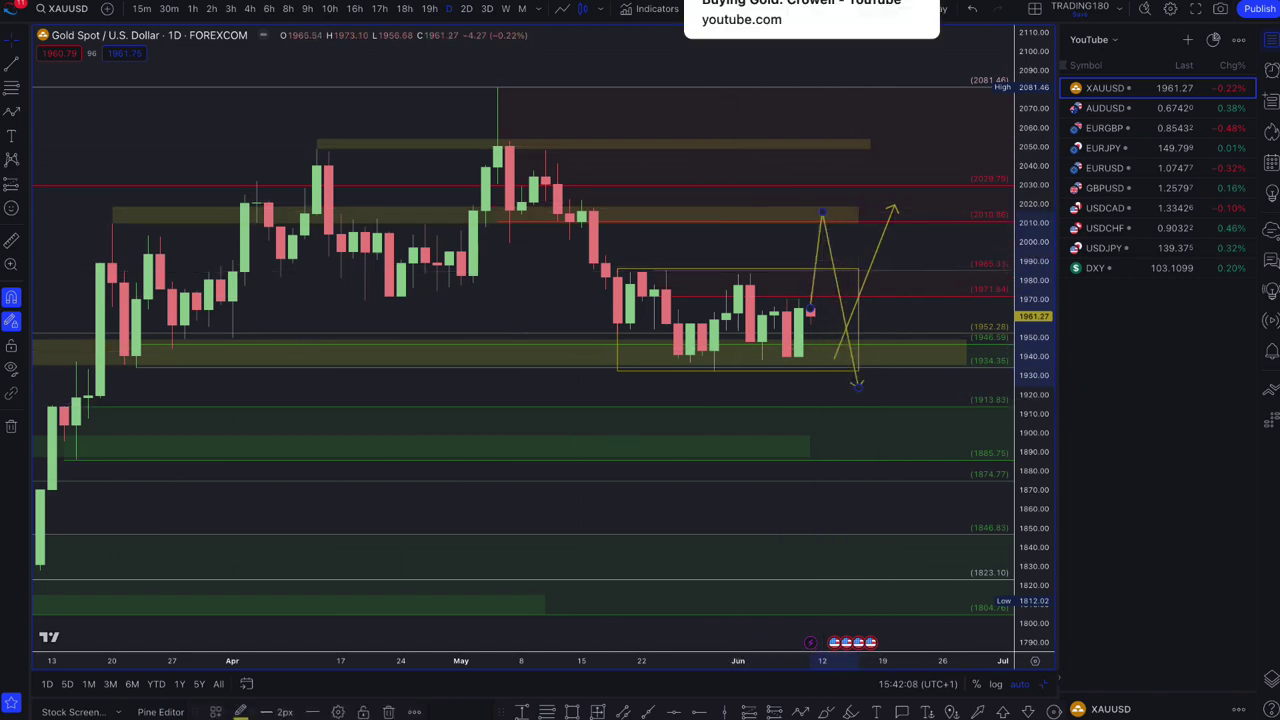
# Switch to the Bloomberg YouTube video on central bankers buying gold and read its full description.
pyautogui.click(720, 12)
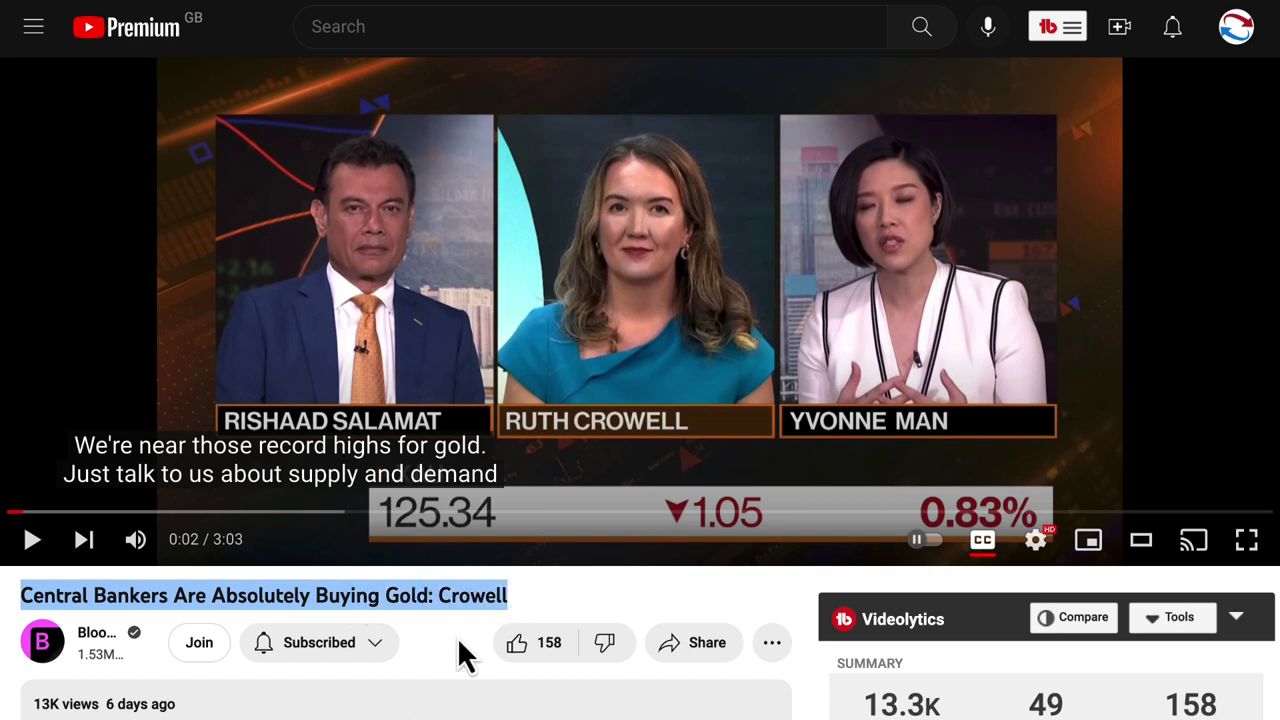
pyautogui.scroll(-2, 457, 651)
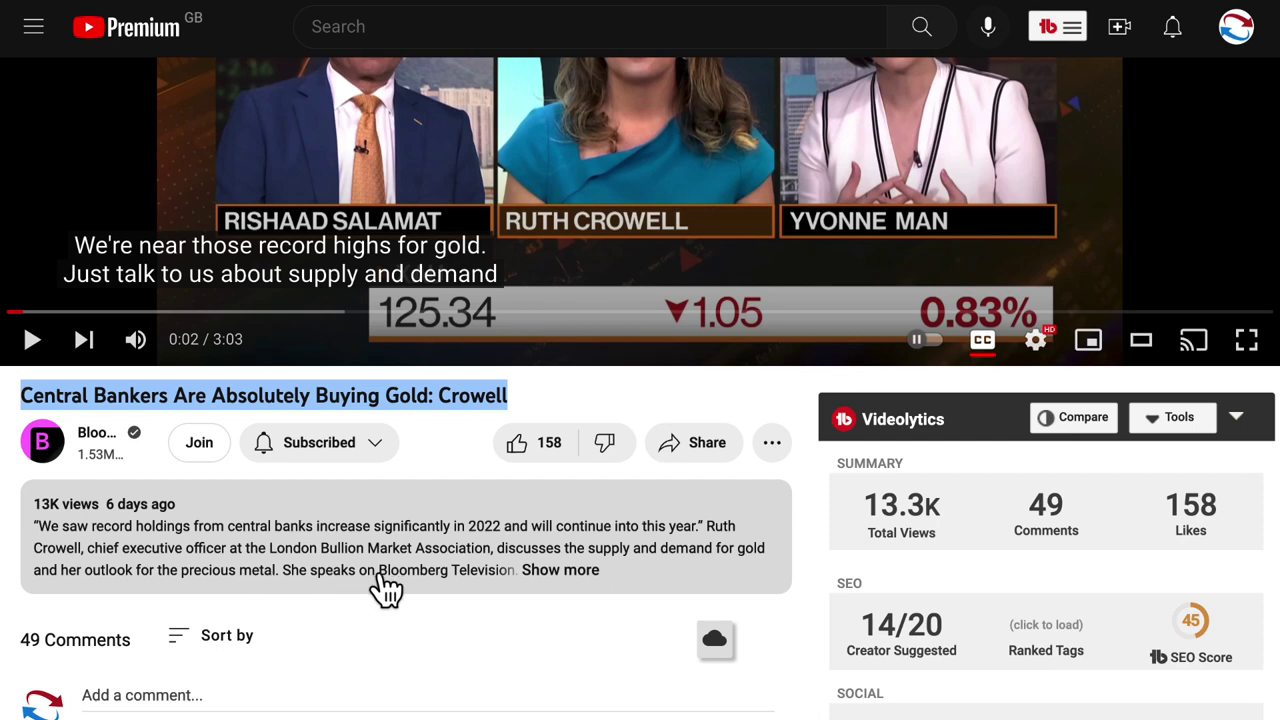
pyautogui.click(577, 575)
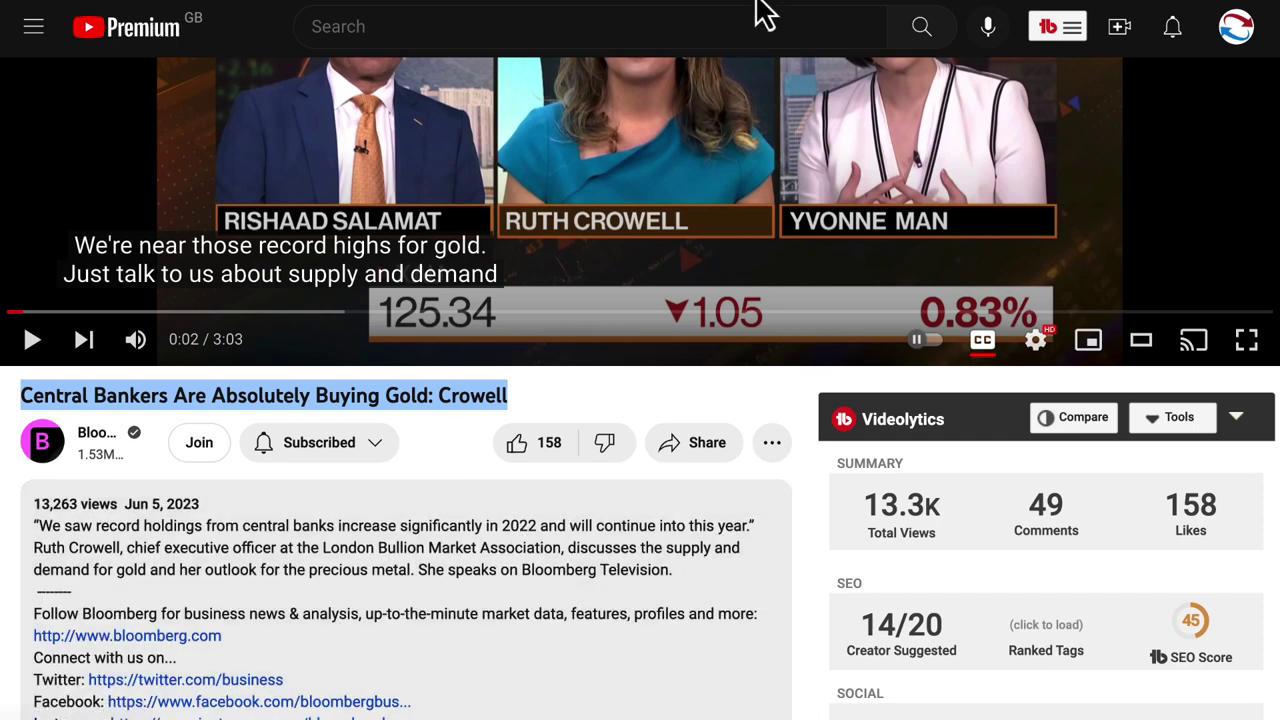
pyautogui.scroll(3, 623, 216)
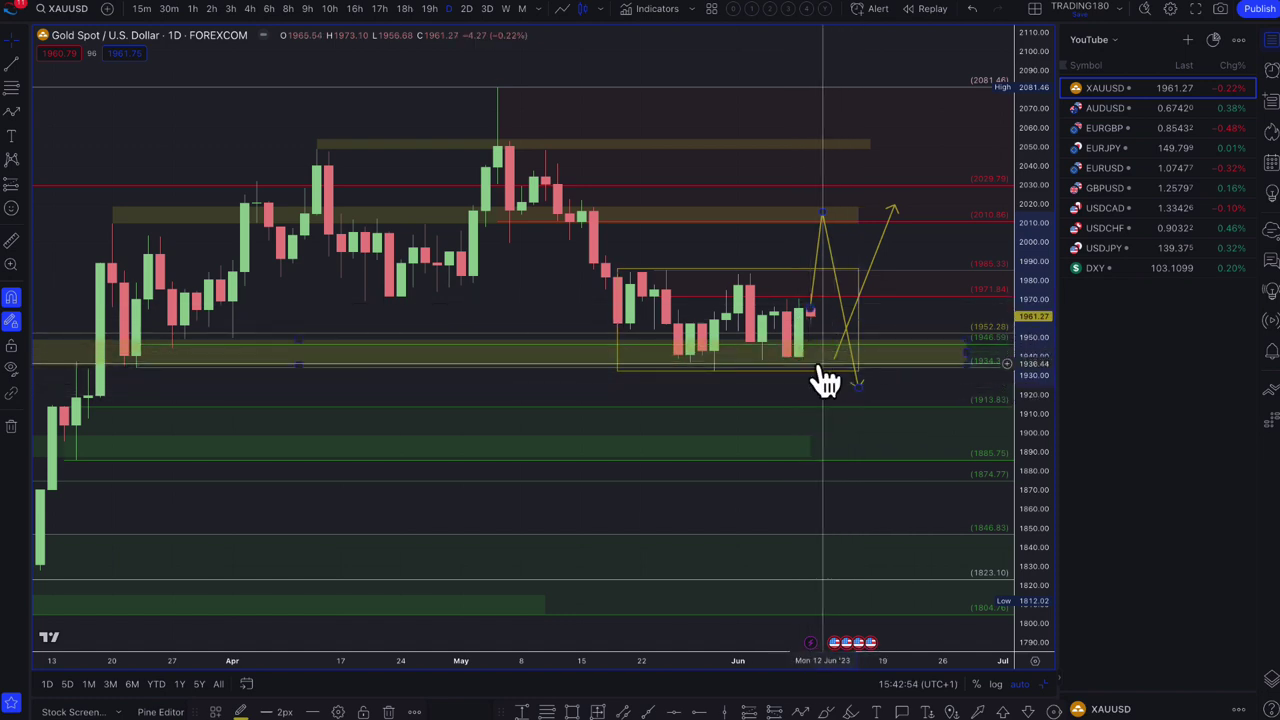
# Back on the XAUUSD chart, draw a path from the 9 June low down to about 1892 and up to about 2000.
pyautogui.click(11, 113)
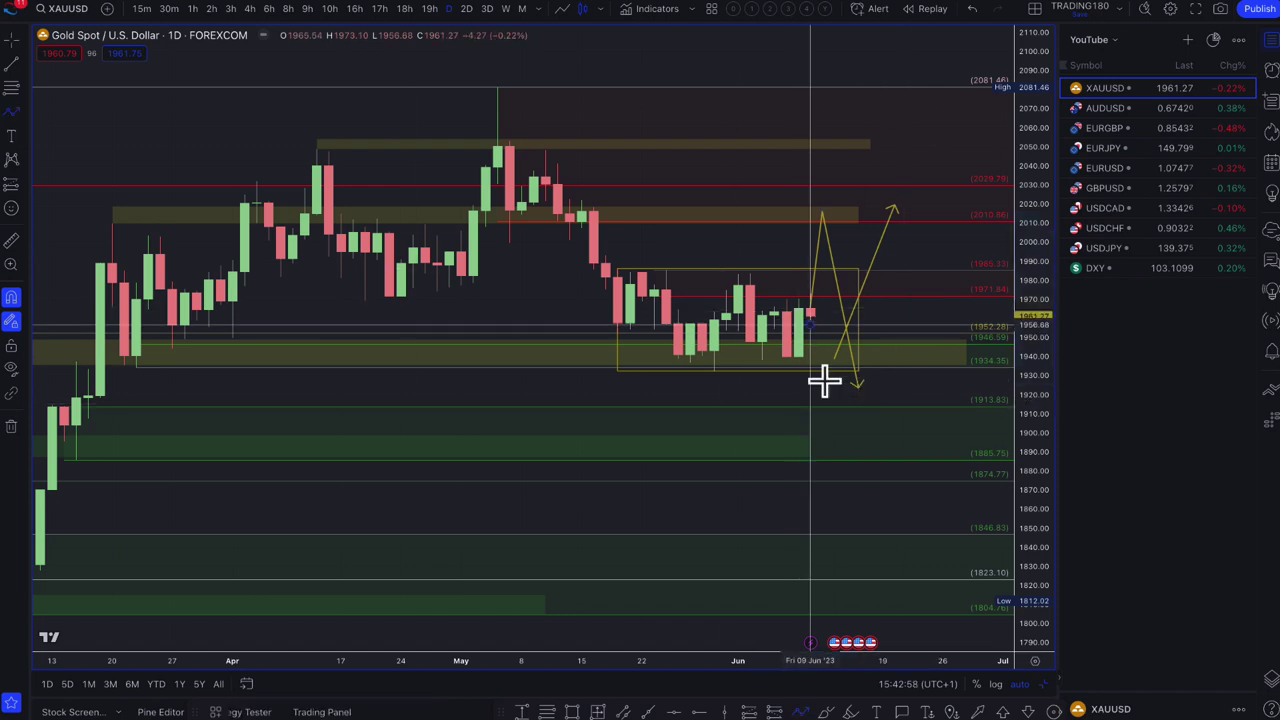
pyautogui.click(845, 448)
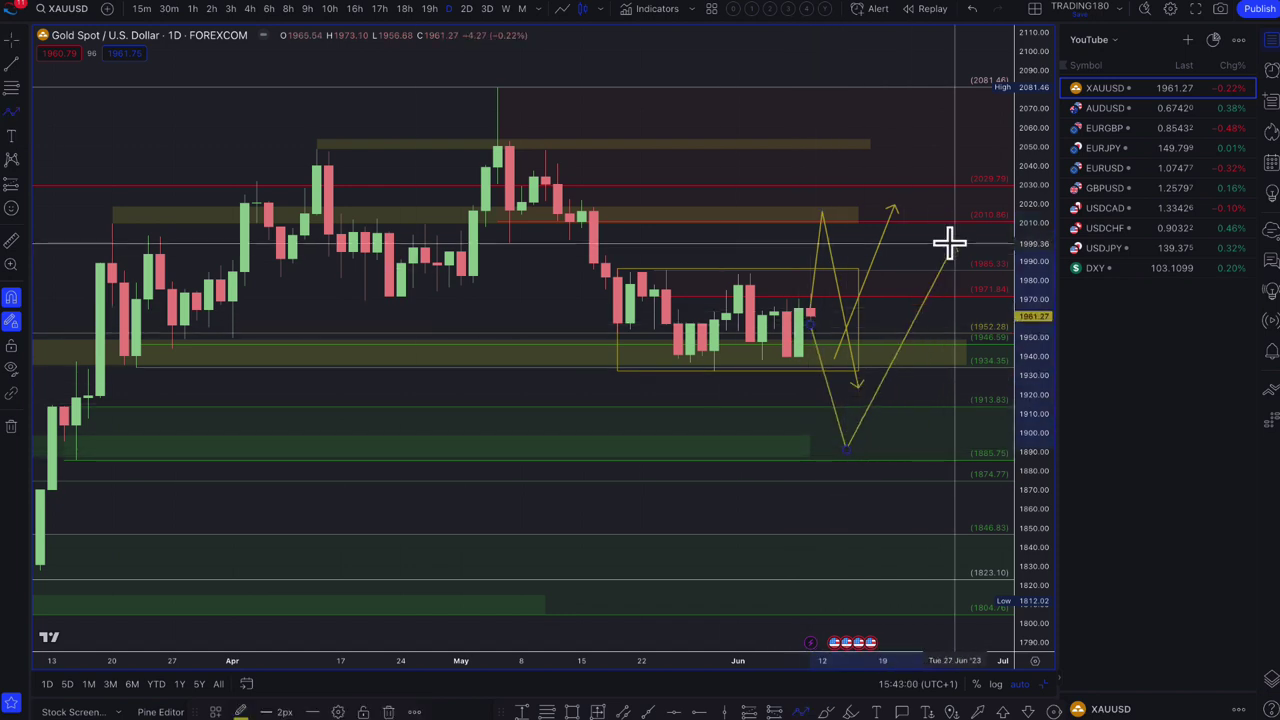
pyautogui.click(949, 243)
pyautogui.scroll(-5, 949, 243)
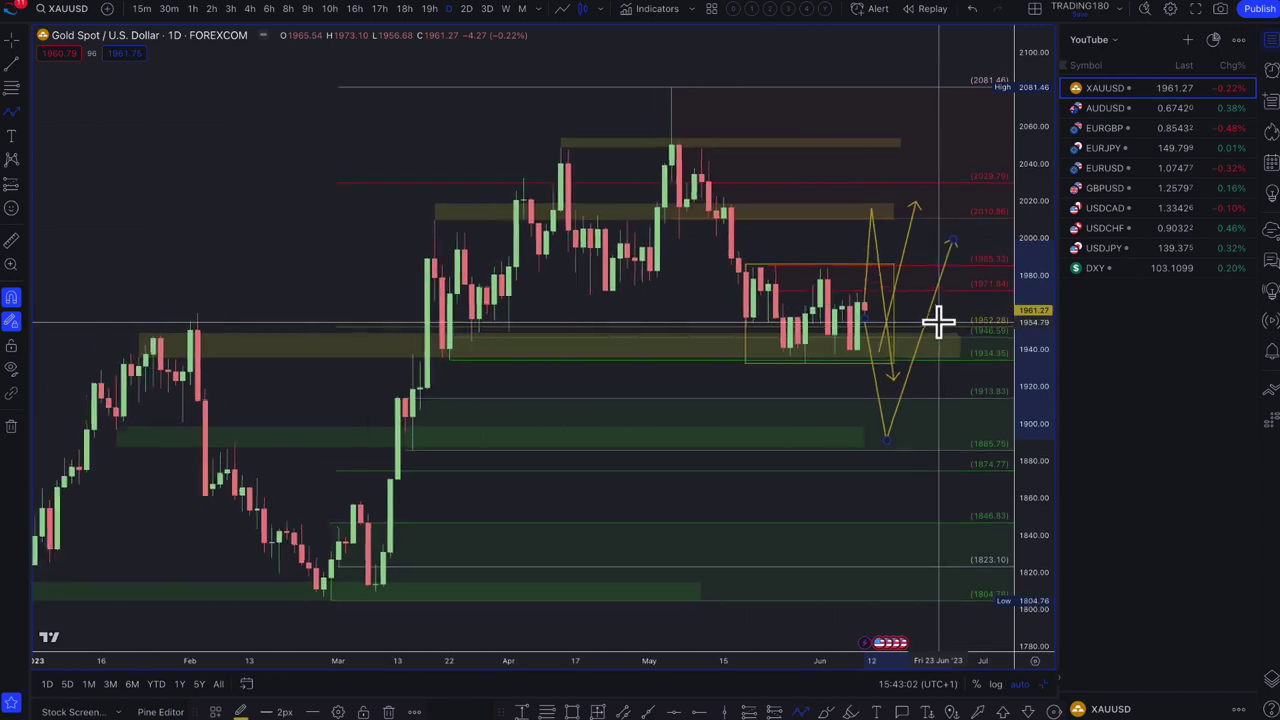
pyautogui.scroll(1, 938, 322)
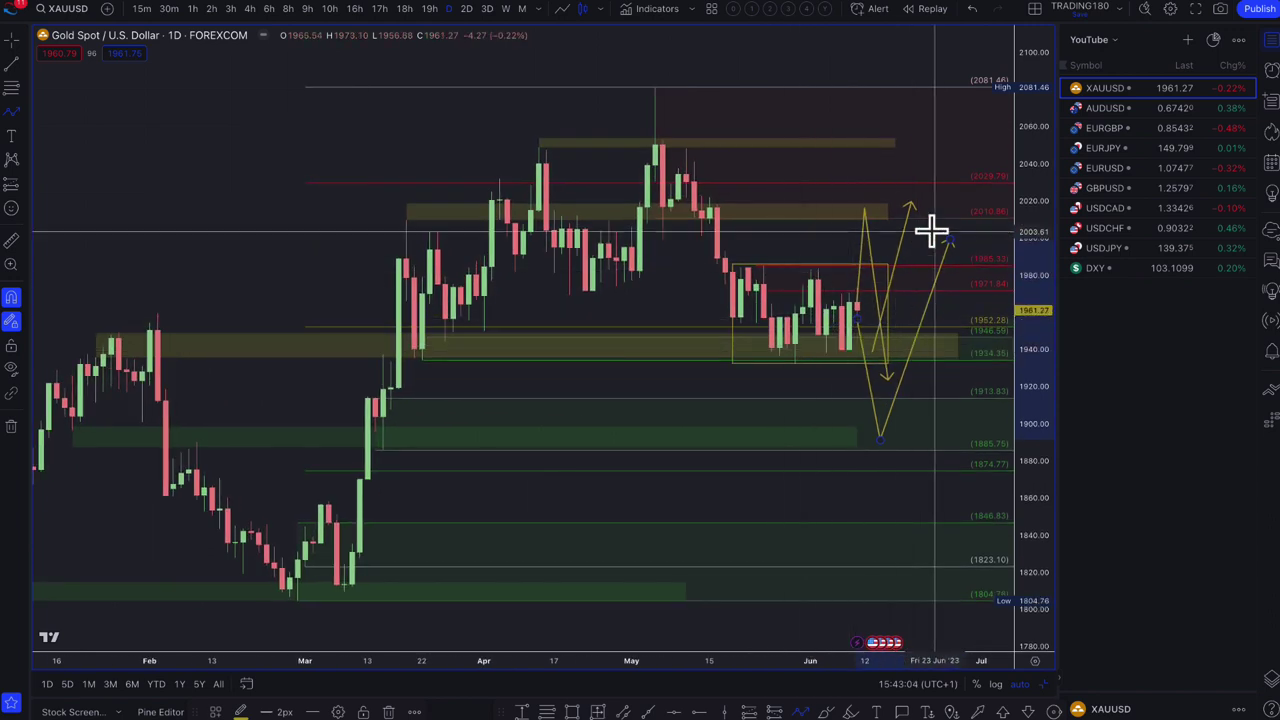